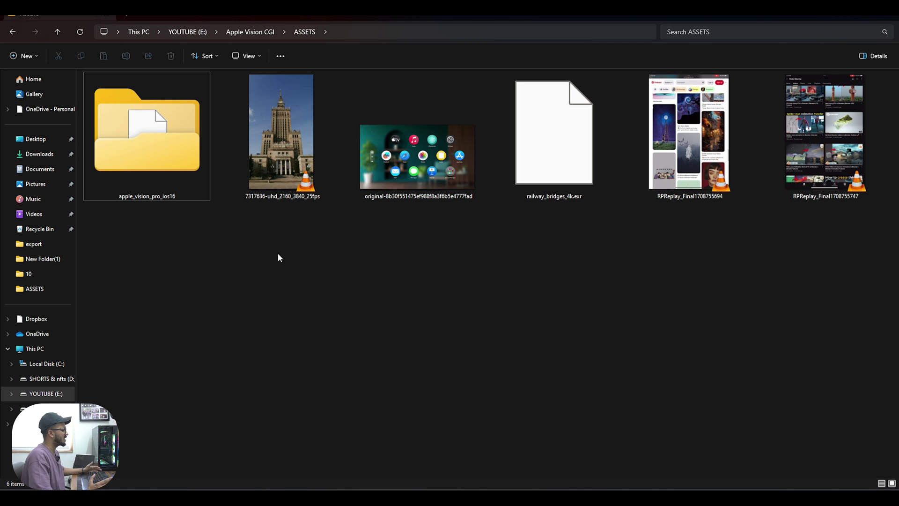
Step: View the download options for the Warsaw Culture and Science building video on Pexels
{"action": "left_click_drag", "start_coordinate": [454, 267], "coordinate": [806, 162]}
{"action": "left_click", "coordinate": [408, 374]}
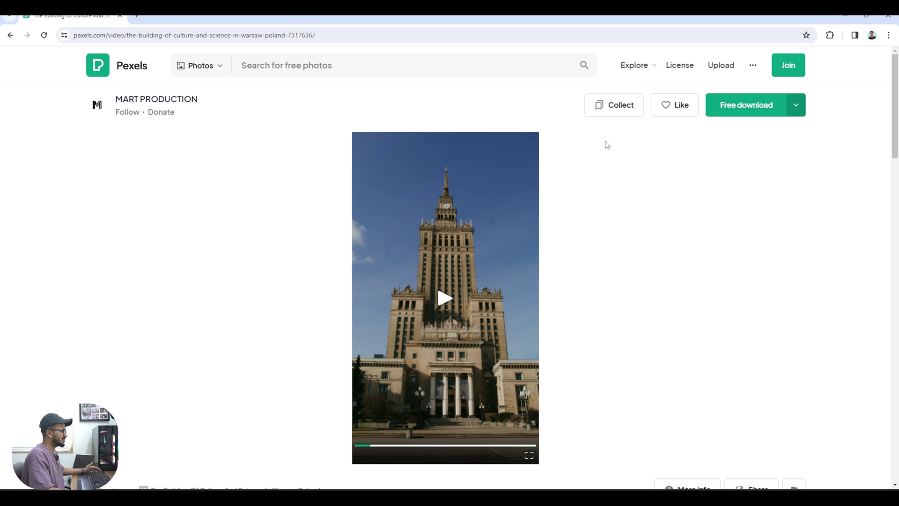
{"action": "left_click", "coordinate": [795, 108]}
{"action": "left_click", "coordinate": [704, 312]}
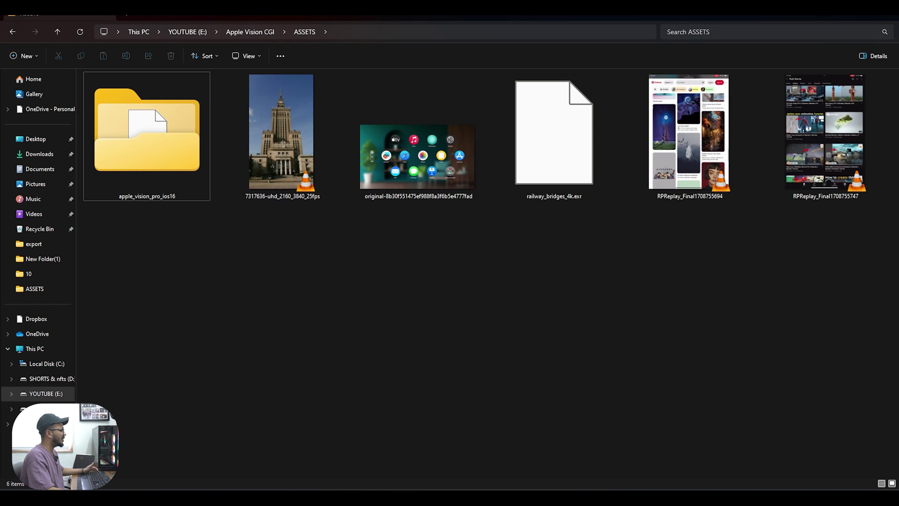
Step: Launch fSpy
{"action": "left_click_drag", "start_coordinate": [442, 28], "coordinate": [442, 66]}
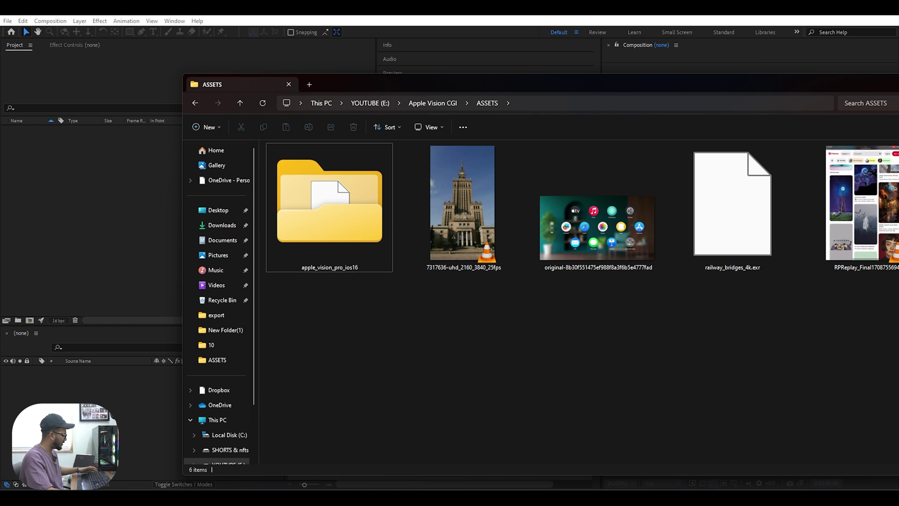
{"action": "key", "text": "super"}
{"action": "type", "text": "fspy"}
{"action": "key", "text": "Return"}
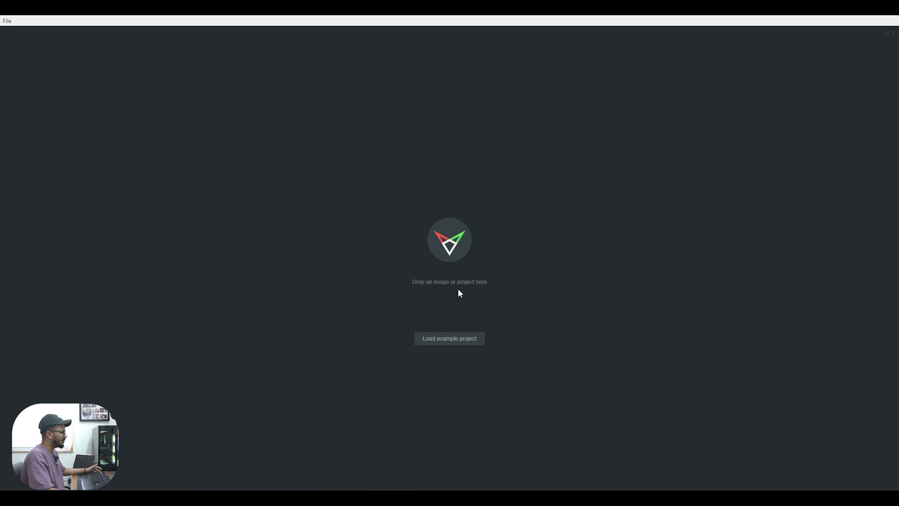
Step: Import the 7317636-uhd_2160_3840_25fps video from the ASSETS folder into After Effects and create a composition from it
{"action": "key", "text": "alt+Tab"}
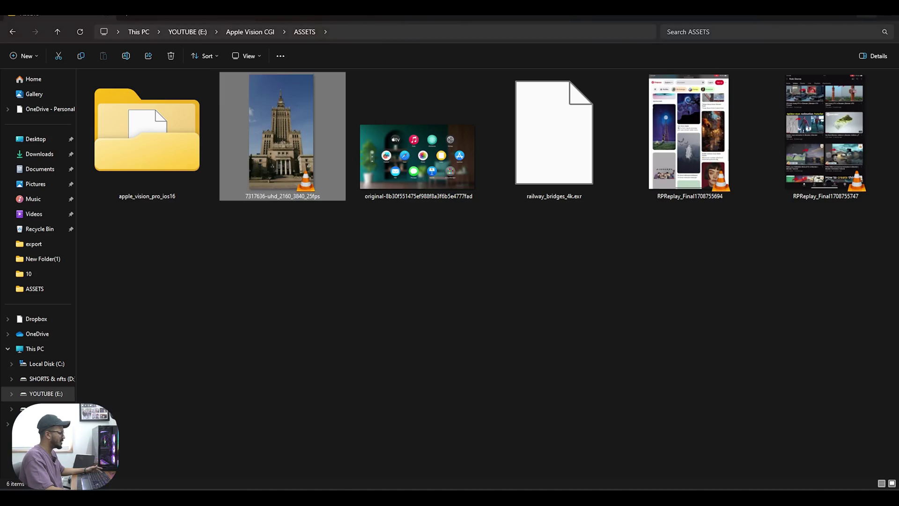
{"action": "left_click", "coordinate": [325, 288]}
{"action": "left_click_drag", "start_coordinate": [279, 152], "coordinate": [152, 201]}
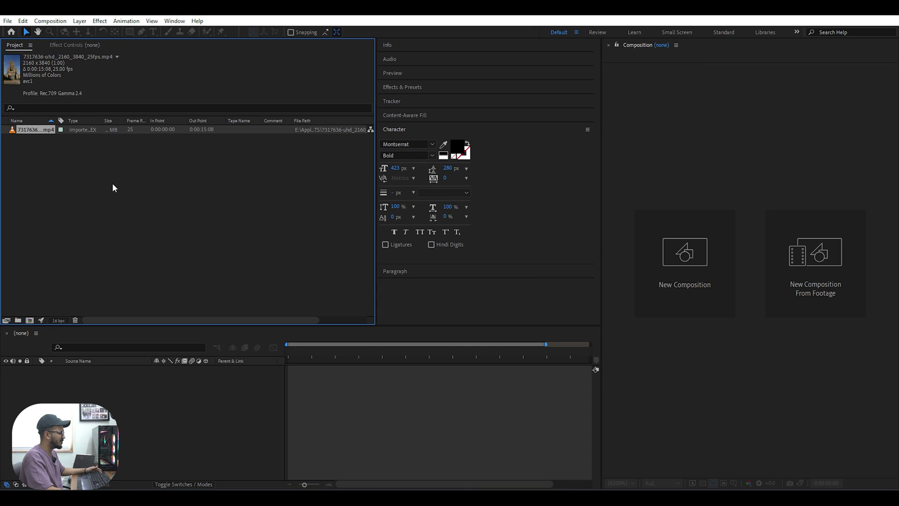
{"action": "left_click_drag", "start_coordinate": [35, 274], "coordinate": [29, 320]}
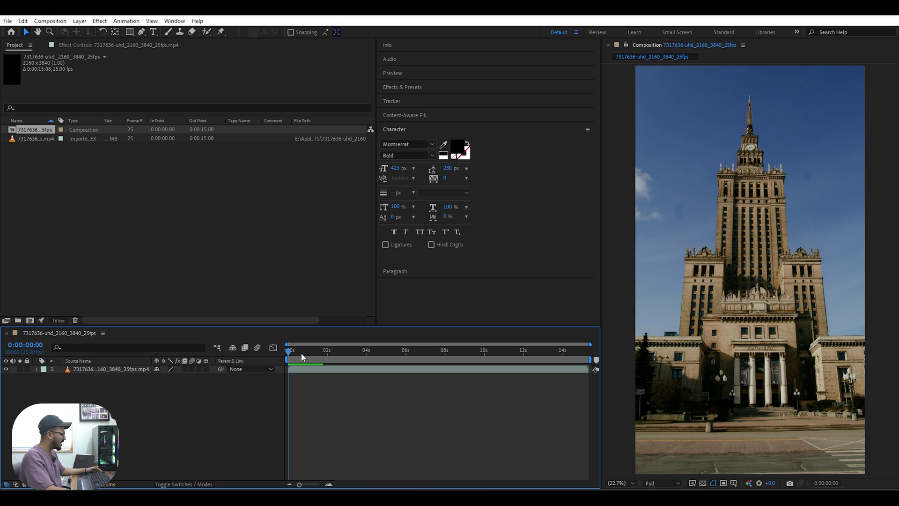
Step: End the composition's work area at 0:00:00:01 and set the composition size to 1080 x 1920 px
{"action": "left_click_drag", "start_coordinate": [290, 351], "coordinate": [291, 351]}
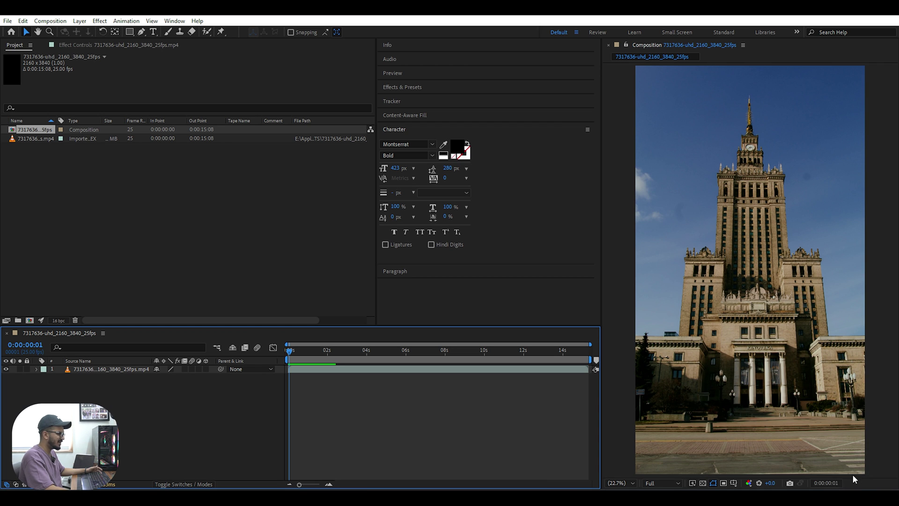
{"action": "key", "text": "n"}
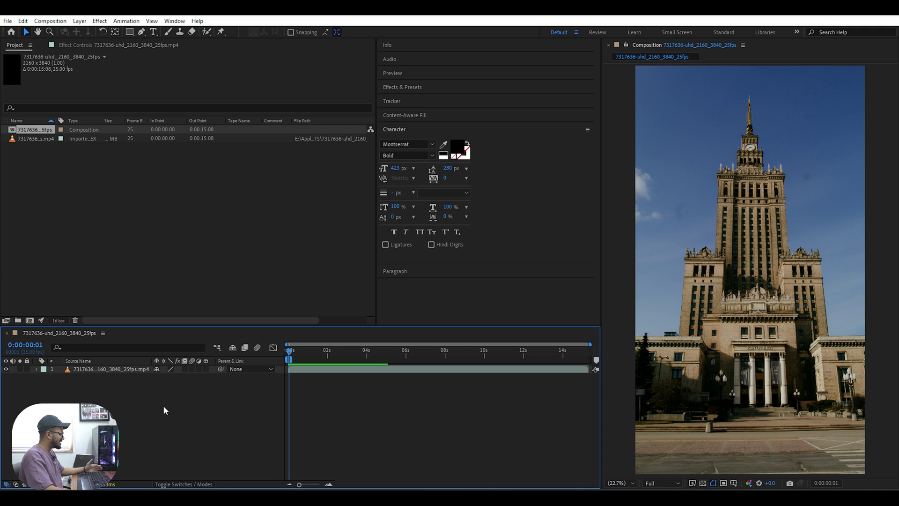
{"action": "right_click", "coordinate": [125, 406]}
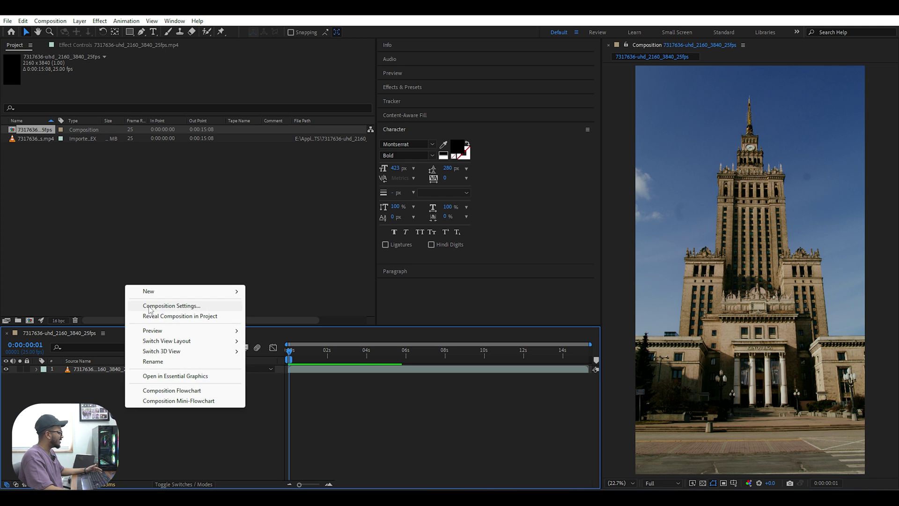
{"action": "right_click", "coordinate": [117, 433]}
{"action": "left_click", "coordinate": [146, 332]}
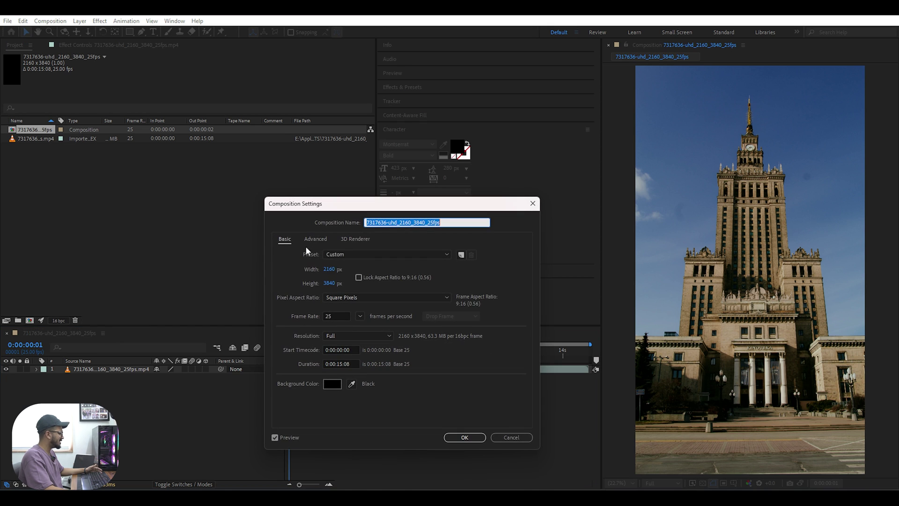
{"action": "left_click", "coordinate": [332, 268]}
{"action": "type", "text": "1080"}
{"action": "left_click", "coordinate": [391, 267]}
{"action": "type", "text": "1920"}
{"action": "key", "text": "Return"}
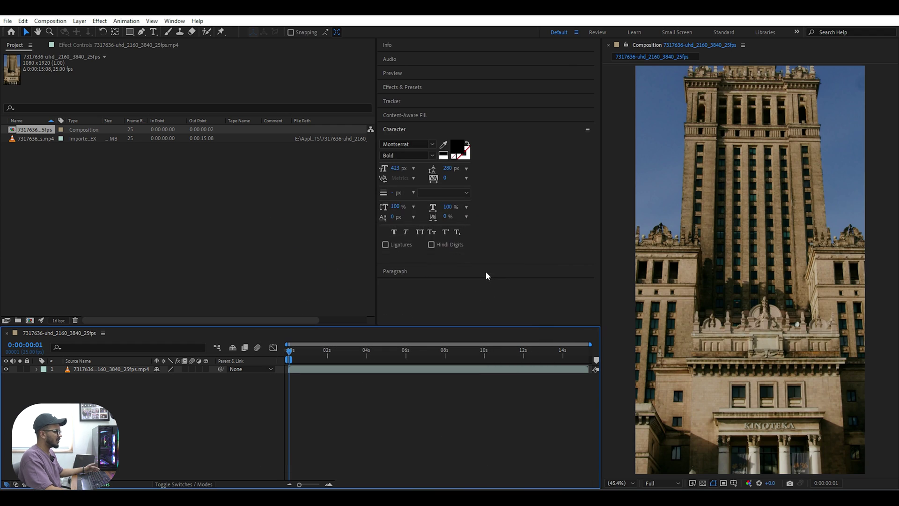
{"action": "left_click", "coordinate": [486, 272]}
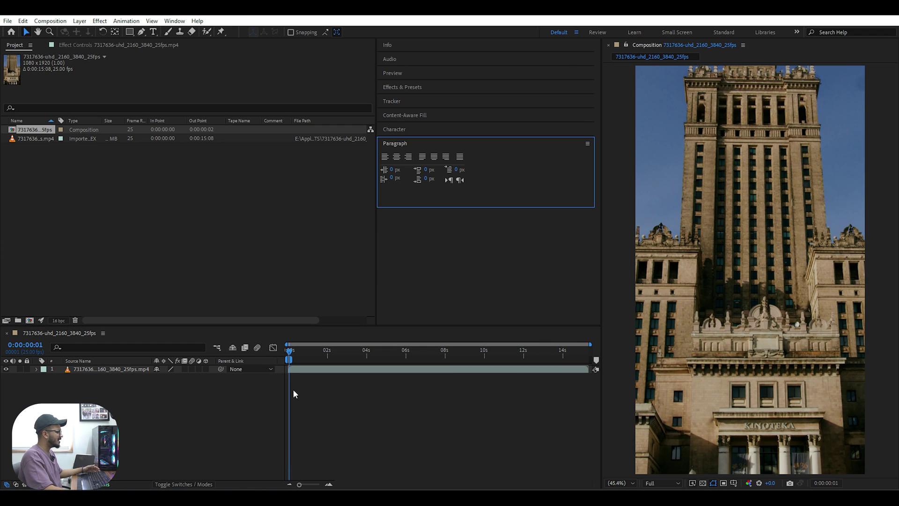
Step: Scale the building footage layer to 50%
{"action": "left_click", "coordinate": [124, 369]}
{"action": "key", "text": "s"}
{"action": "left_click", "coordinate": [168, 378]}
{"action": "type", "text": "50"}
{"action": "key", "text": "Return"}
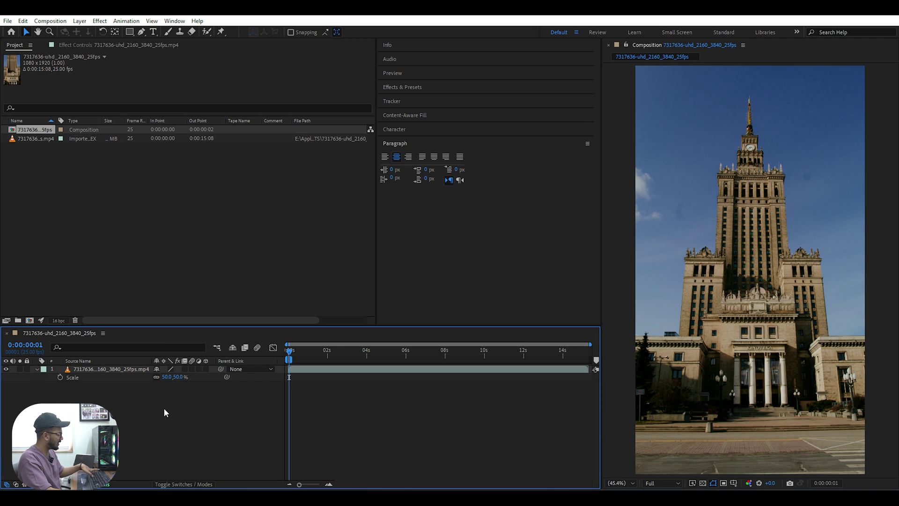
Step: Add the composition to the render queue and set its output format to JPEG Sequence
{"action": "key", "text": "ctrl+m"}
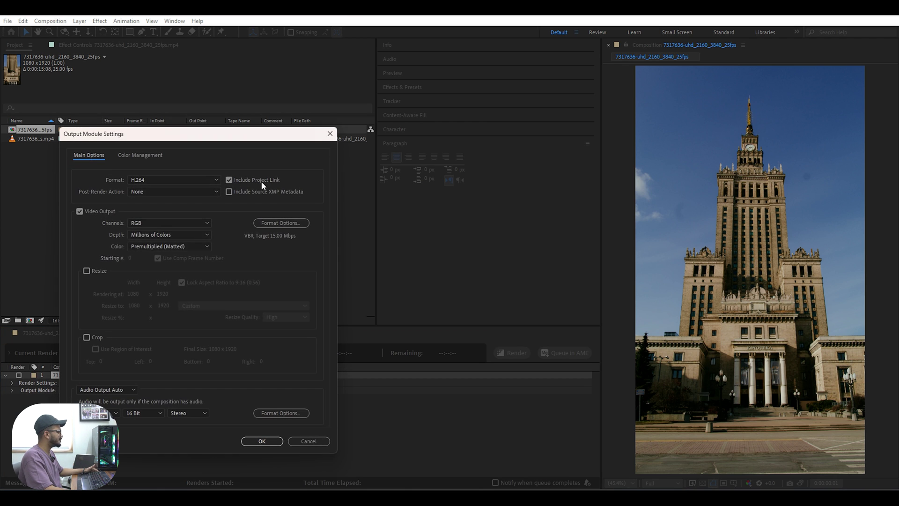
{"action": "left_click", "coordinate": [201, 179]}
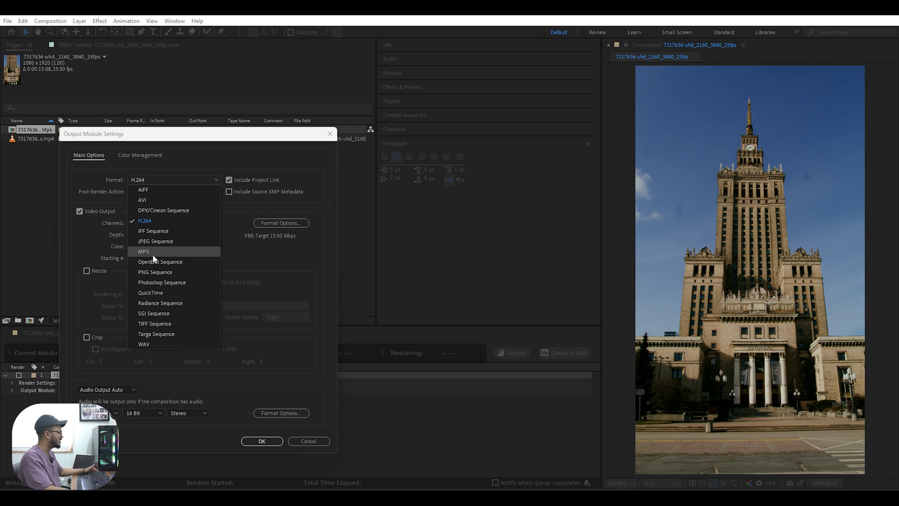
{"action": "left_click", "coordinate": [163, 241]}
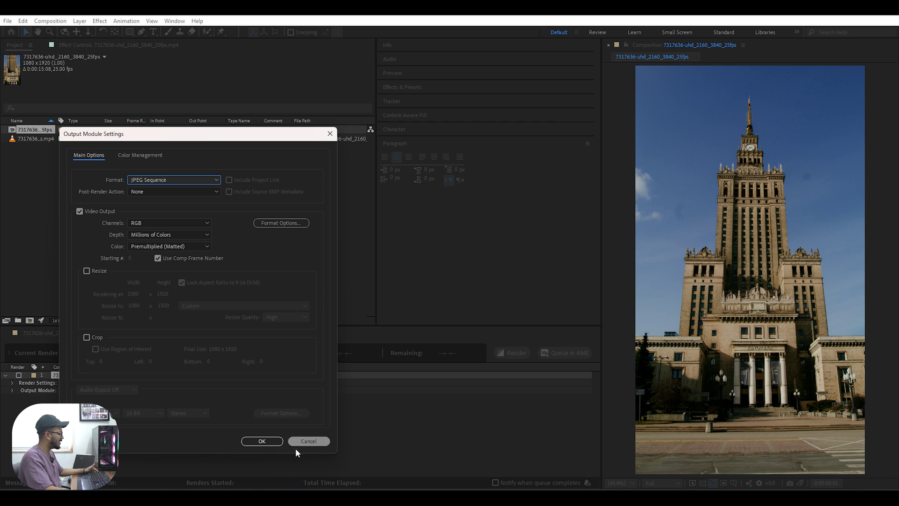
{"action": "left_click", "coordinate": [261, 441]}
Step: Set the sequence output to the ASSETS folder under the default file name and subfolder, and render it
{"action": "left_click", "coordinate": [240, 391]}
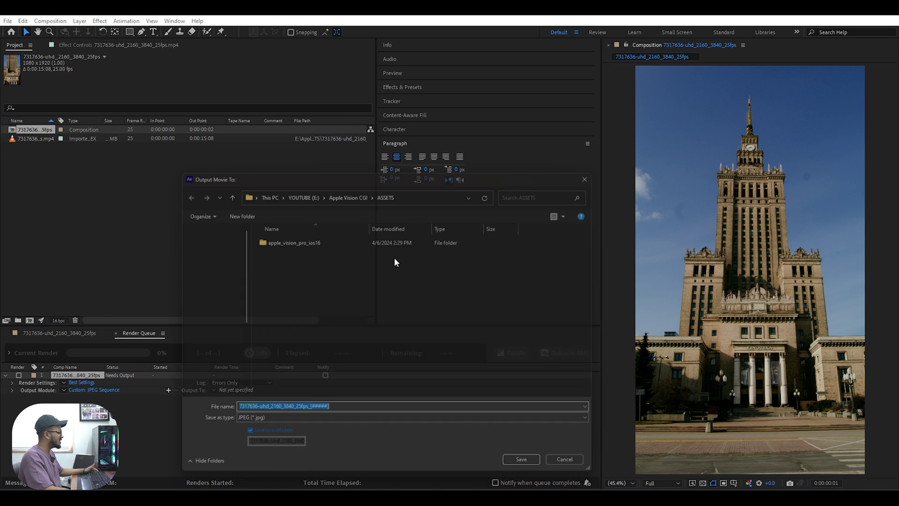
{"action": "left_click", "coordinate": [599, 167]}
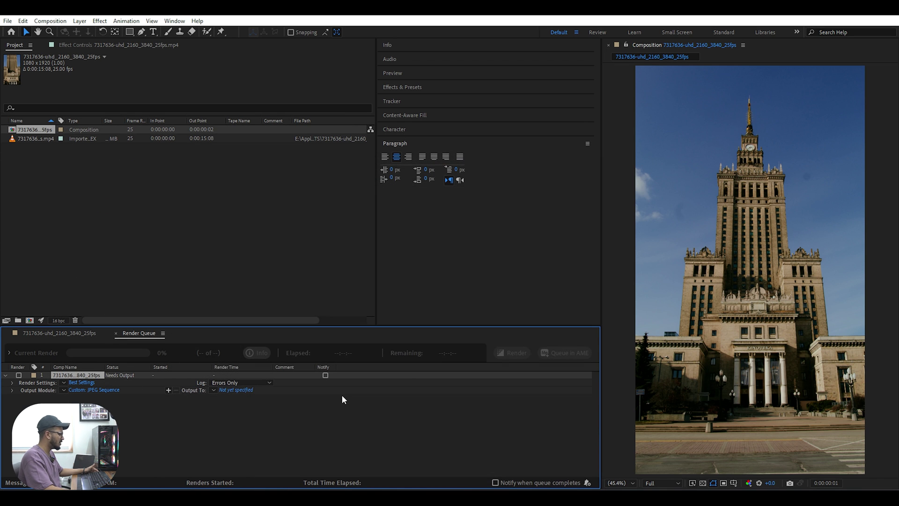
{"action": "left_click", "coordinate": [247, 391]}
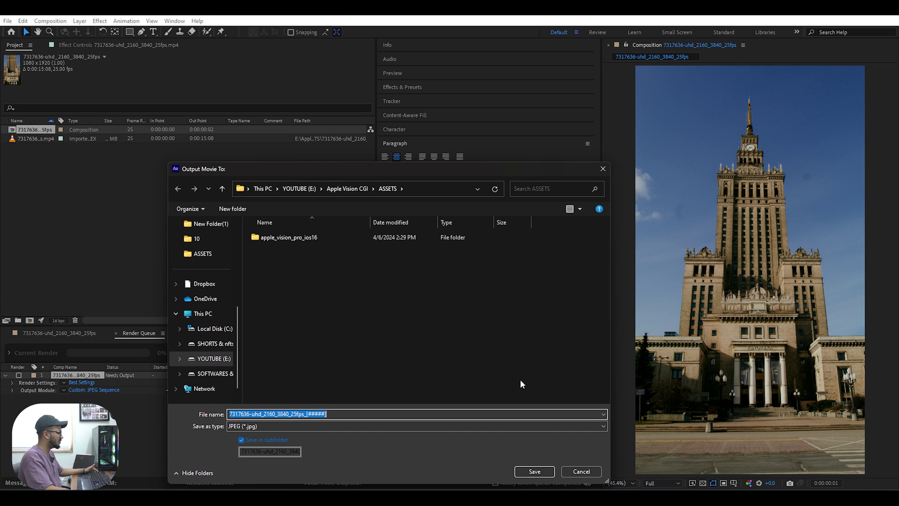
{"action": "left_click", "coordinate": [534, 472]}
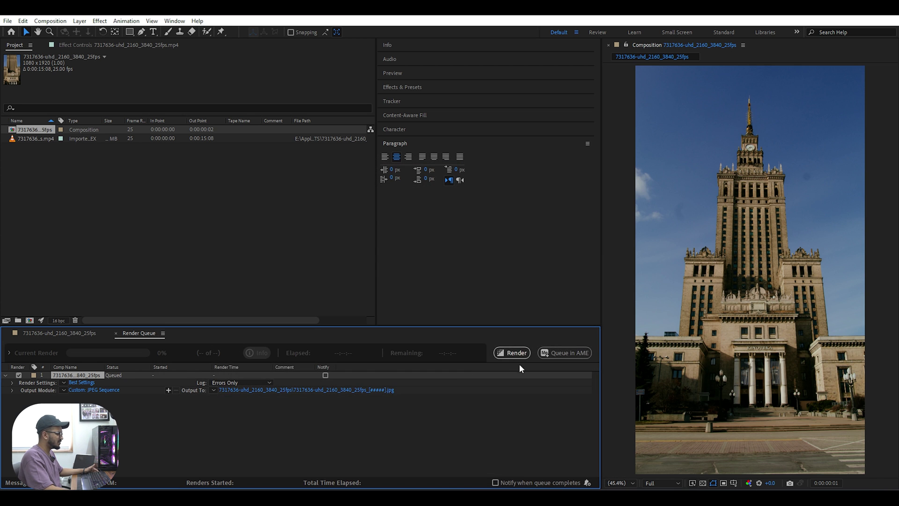
{"action": "left_click", "coordinate": [515, 354]}
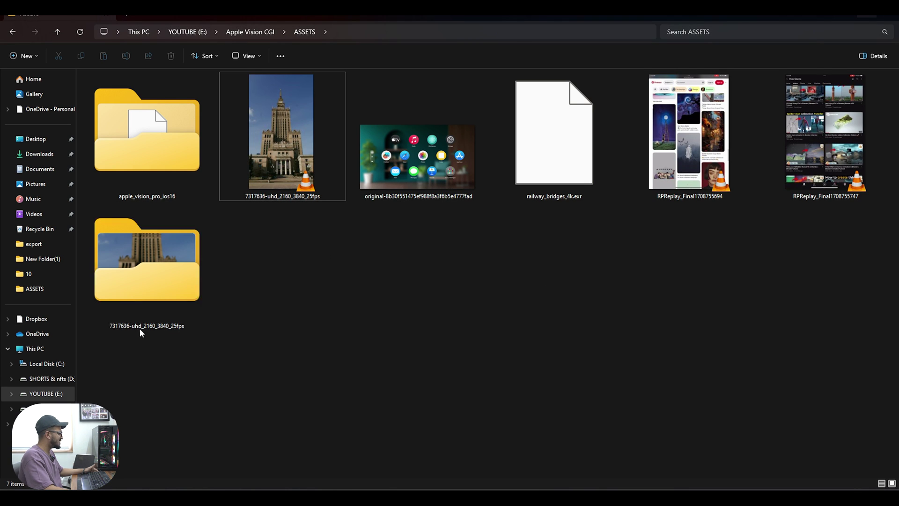
Step: In the rendered sequence folder in File Explorer, show extra large icons and delete the second frame, 00001
{"action": "double_click", "coordinate": [169, 268]}
{"action": "left_click", "coordinate": [246, 56]}
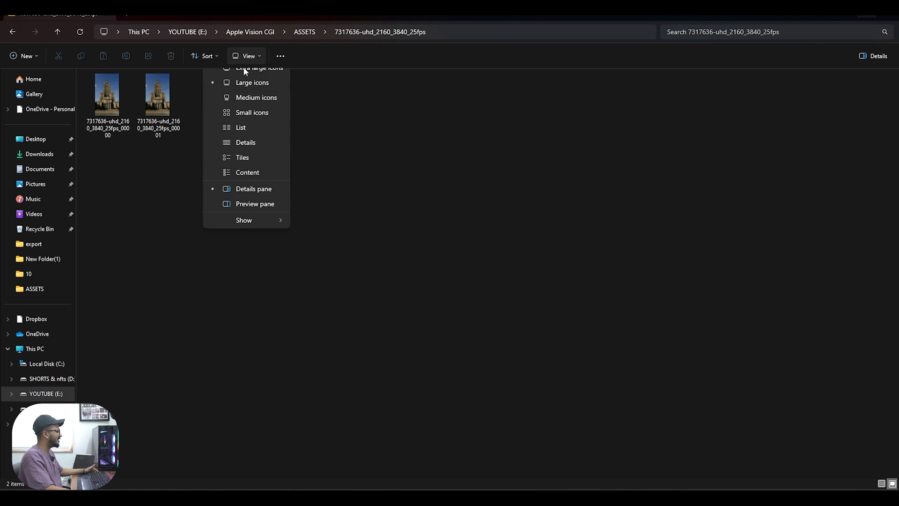
{"action": "left_click", "coordinate": [246, 70]}
{"action": "left_click", "coordinate": [285, 148]}
{"action": "key", "text": "Delete"}
Step: Preview the remaining frame image, 7317636-uhd_2160_3840_25fps_00000, and close the viewer
{"action": "left_click", "coordinate": [165, 149]}
{"action": "double_click", "coordinate": [165, 149]}
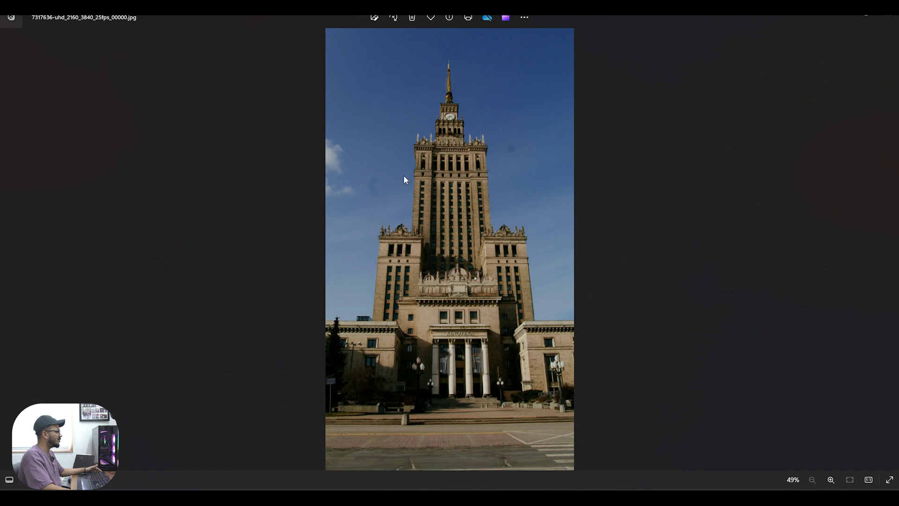
{"action": "left_click", "coordinate": [889, 18]}
{"action": "left_click", "coordinate": [287, 205]}
Step: Load the 7317636-uhd_2160_3840_25fps_00000 image from the sequence folder into fSpy
{"action": "key", "text": "alt+Up"}
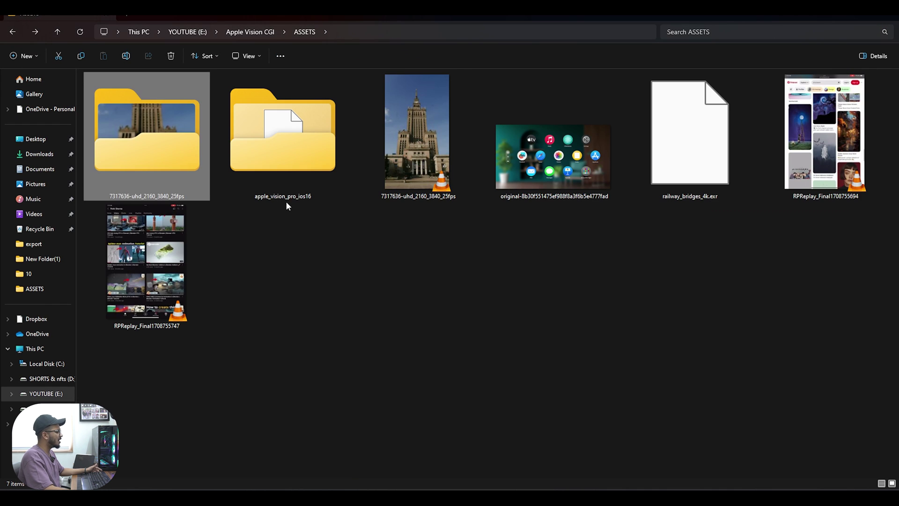
{"action": "double_click", "coordinate": [120, 138]}
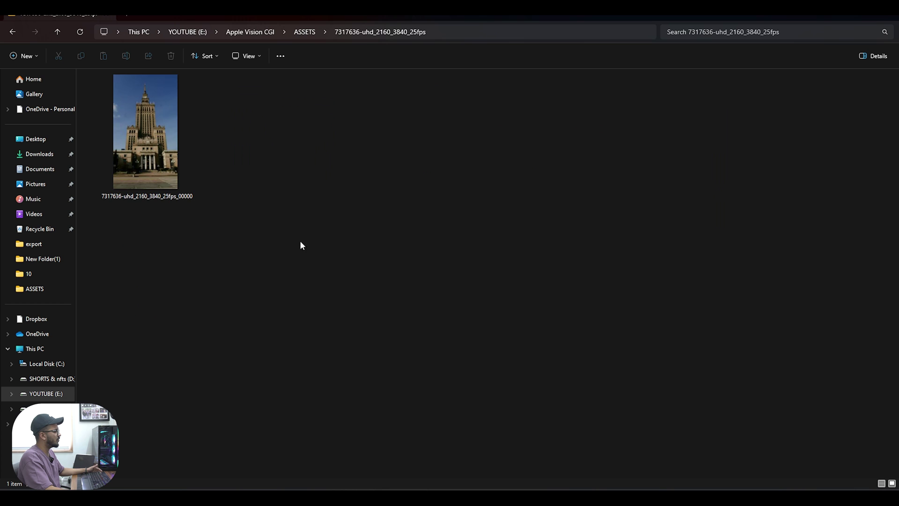
{"action": "left_click_drag", "start_coordinate": [171, 140], "coordinate": [472, 240]}
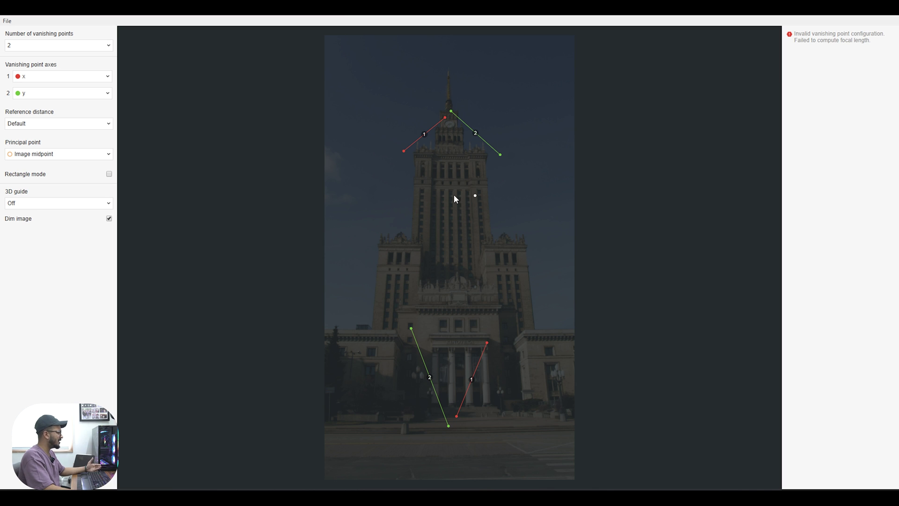
Step: Set the second vanishing point axis to z, keeping two vanishing points
{"action": "left_click", "coordinate": [21, 47]}
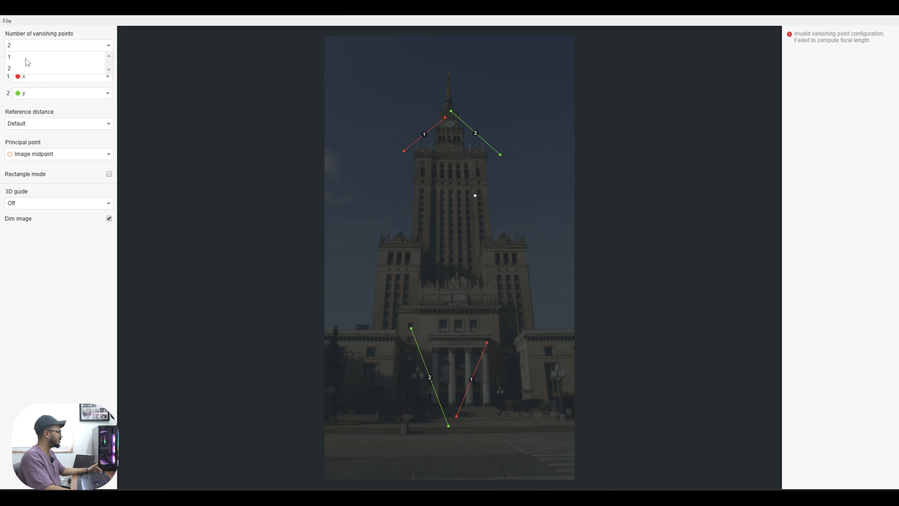
{"action": "left_click", "coordinate": [92, 37]}
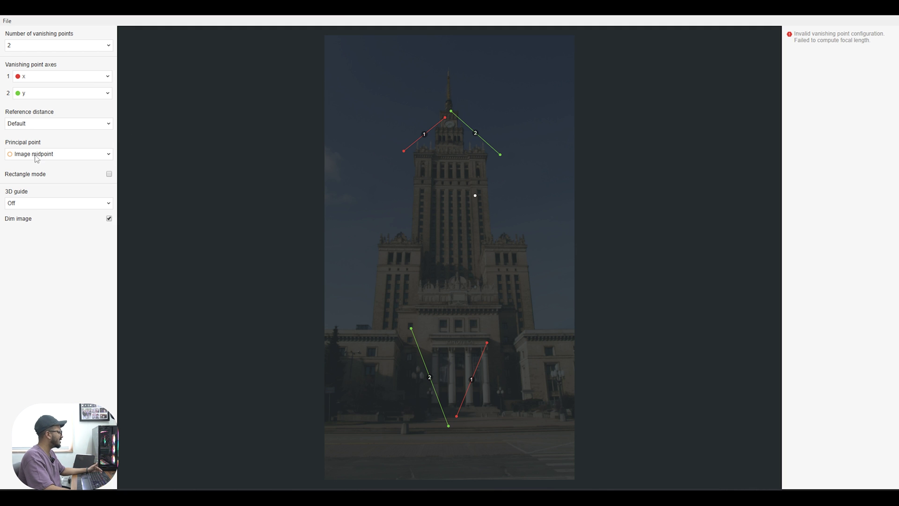
{"action": "left_click", "coordinate": [25, 94]}
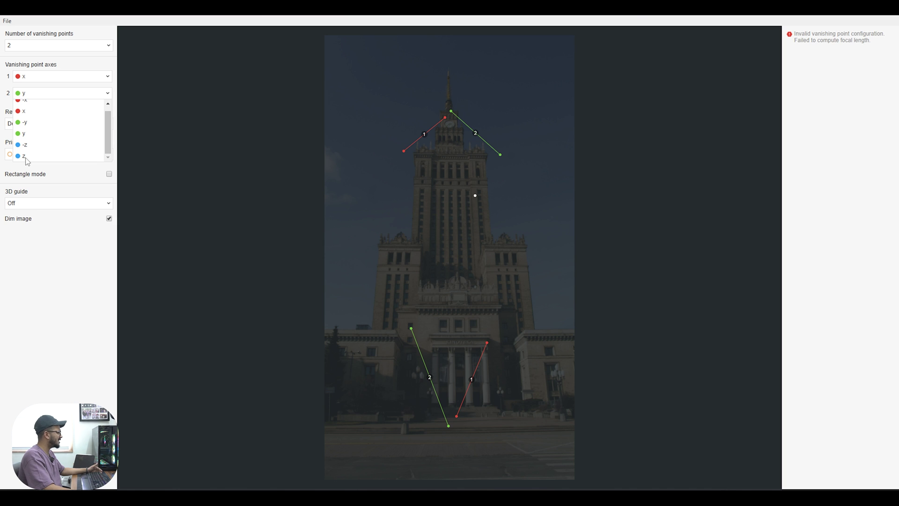
{"action": "left_click", "coordinate": [26, 159]}
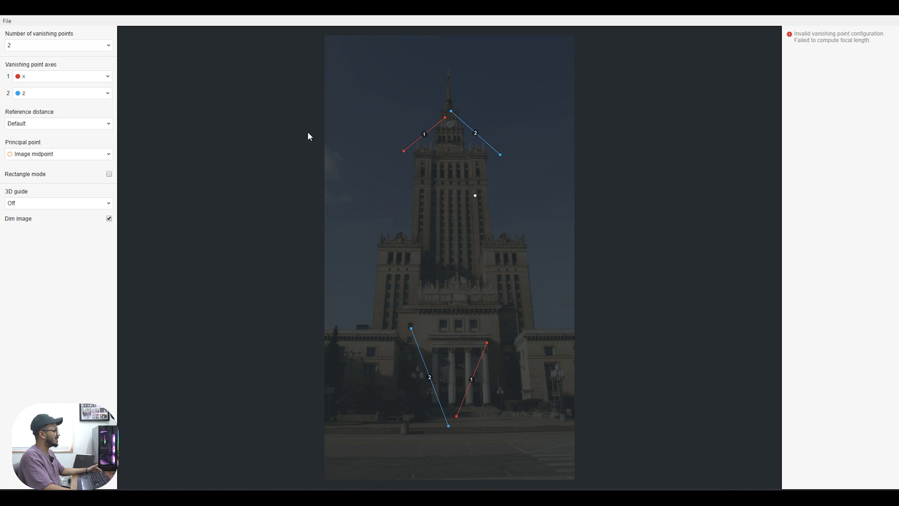
Step: Align the upper red x-axis line with the horizontal ledge near the top of the main tower
{"action": "left_click_drag", "start_coordinate": [445, 119], "coordinate": [487, 155]}
{"action": "left_click_drag", "start_coordinate": [404, 150], "coordinate": [415, 154]}
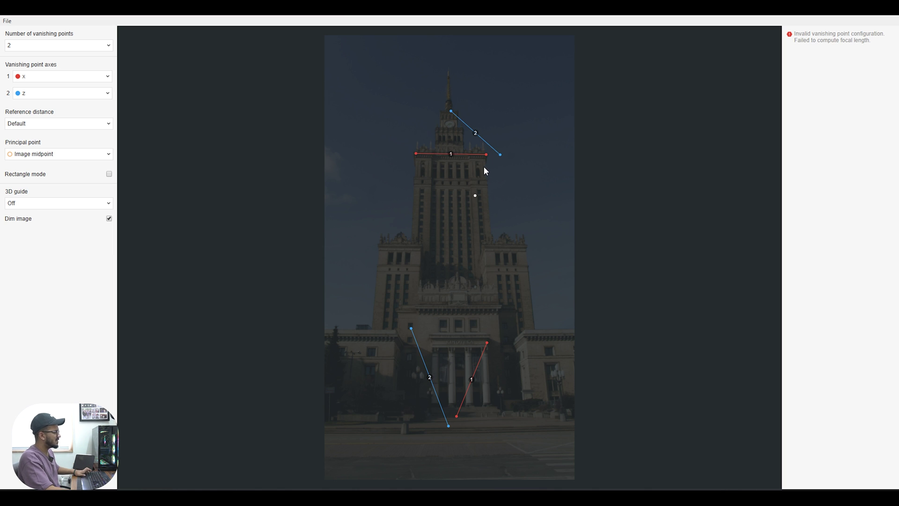
{"action": "left_click_drag", "start_coordinate": [486, 154], "coordinate": [499, 146]}
{"action": "left_click_drag", "start_coordinate": [416, 154], "coordinate": [410, 153]}
Step: Align the lower red x-axis line with the horizontal cornice above the building's entrance
{"action": "left_click_drag", "start_coordinate": [457, 415], "coordinate": [399, 308]}
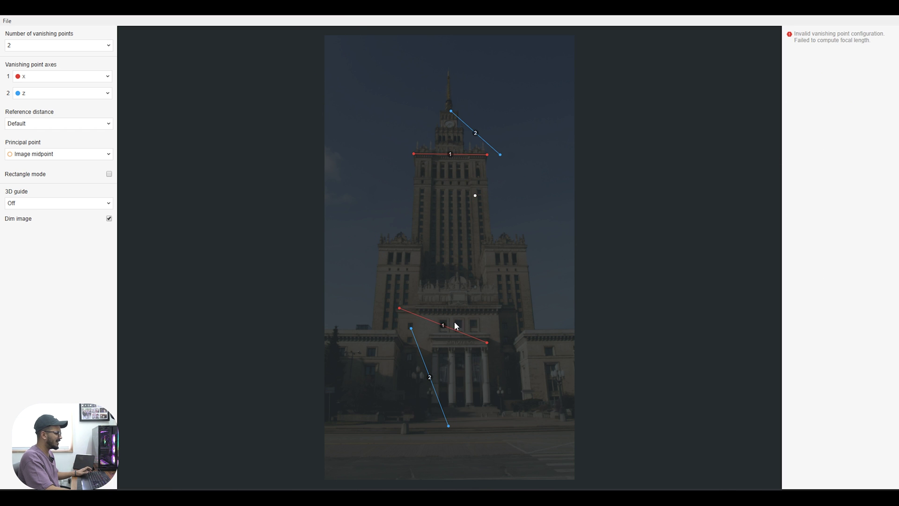
{"action": "left_click_drag", "start_coordinate": [487, 342], "coordinate": [518, 302]}
{"action": "mouse_move", "coordinate": [400, 309]}
{"action": "left_mouse_down"}
{"action": "mouse_move", "coordinate": [372, 332]}
{"action": "mouse_move", "coordinate": [396, 309]}
{"action": "left_mouse_up"}
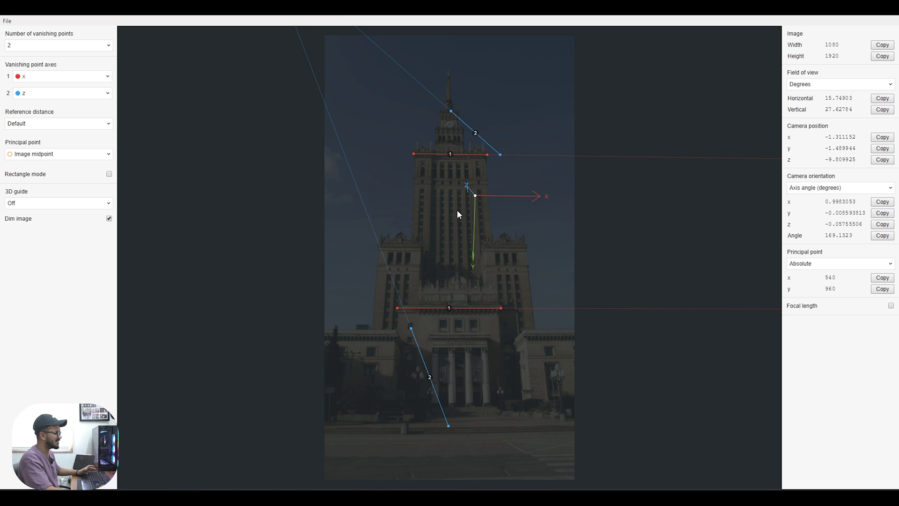
Step: Move the origin control point to the road in front of the building's entrance
{"action": "left_click_drag", "start_coordinate": [476, 196], "coordinate": [449, 441]}
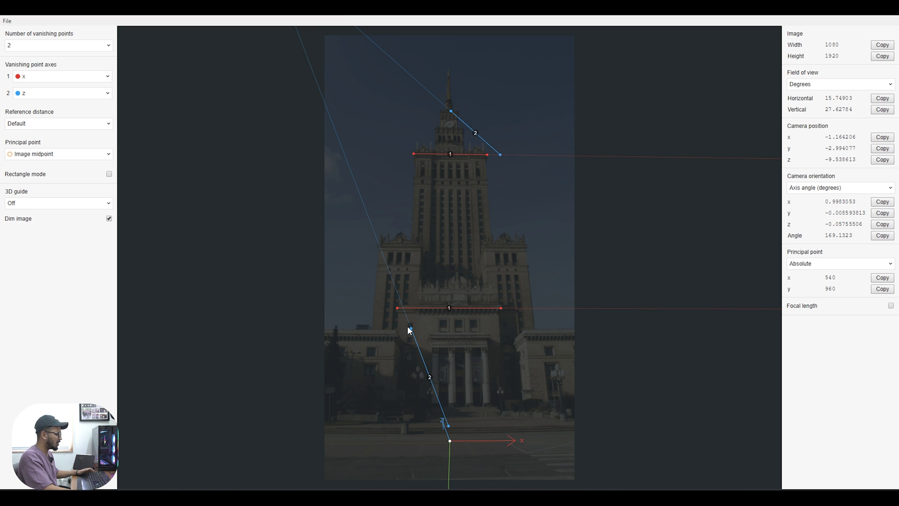
Step: Align the two blue z-axis lines with the vertical corner of the building's right wing and the left edge of the main tower
{"action": "left_click_drag", "start_coordinate": [410, 329], "coordinate": [526, 338]}
{"action": "left_click_drag", "start_coordinate": [449, 425], "coordinate": [532, 401]}
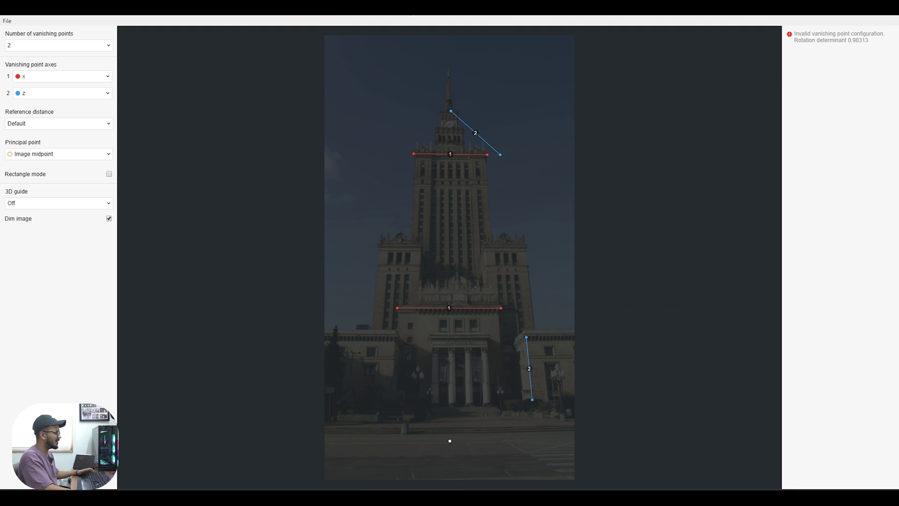
{"action": "left_click_drag", "start_coordinate": [450, 111], "coordinate": [410, 236]}
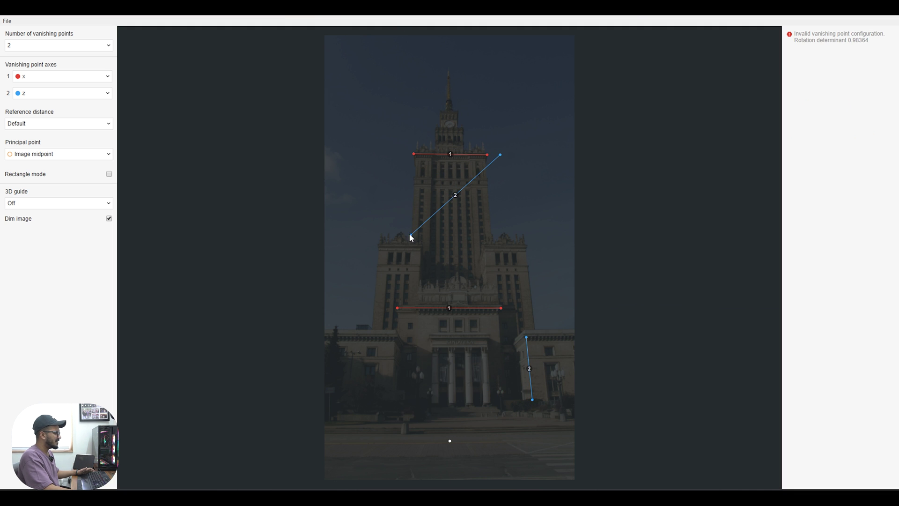
{"action": "left_click_drag", "start_coordinate": [501, 154], "coordinate": [415, 171]}
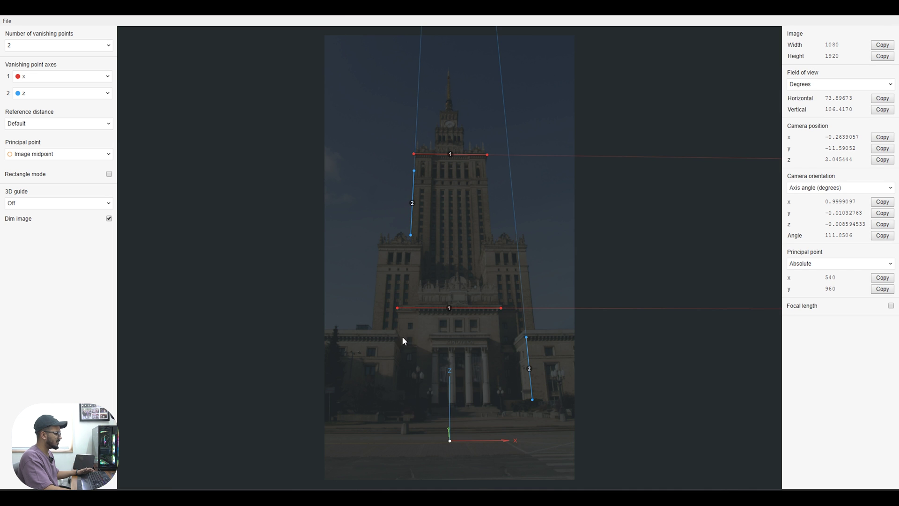
Step: Set the 3D guide to xy grid floor and shift the origin point slightly down and left on the road
{"action": "mouse_move", "coordinate": [449, 441]}
{"action": "left_mouse_down"}
{"action": "mouse_move", "coordinate": [337, 449]}
{"action": "mouse_move", "coordinate": [450, 444]}
{"action": "left_mouse_up"}
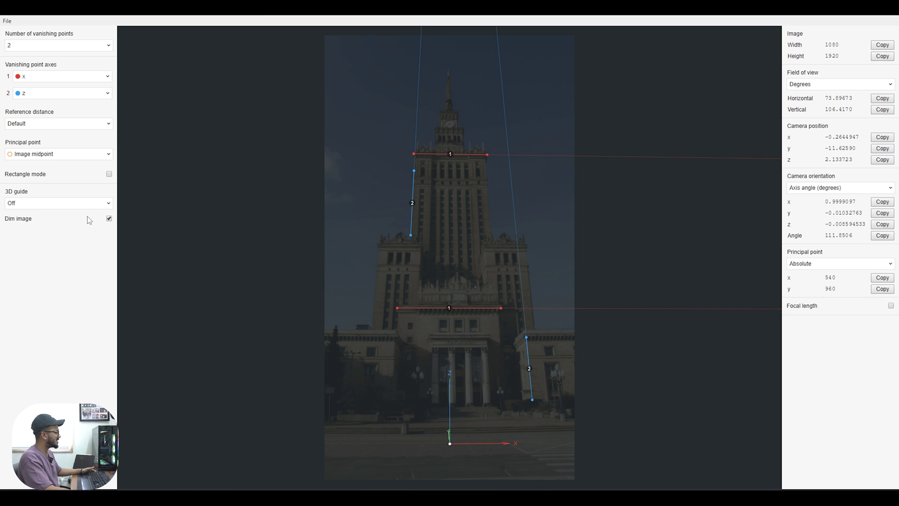
{"action": "left_click", "coordinate": [74, 204]}
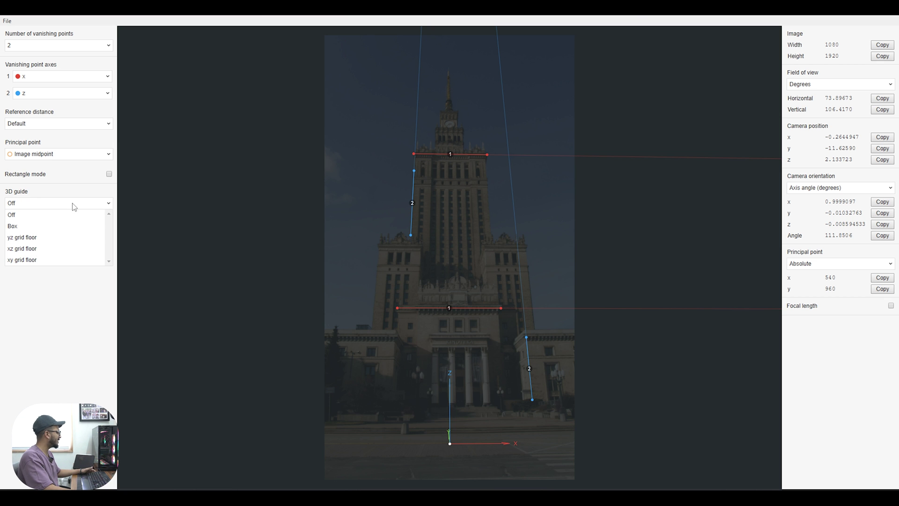
{"action": "left_click", "coordinate": [22, 260]}
{"action": "left_click_drag", "start_coordinate": [451, 445], "coordinate": [430, 461]}
Step: Switch the 3D guide to Box and move the origin around the entrance and road to check the perspective
{"action": "left_click", "coordinate": [33, 204]}
{"action": "left_click", "coordinate": [19, 221]}
{"action": "left_click_drag", "start_coordinate": [430, 460], "coordinate": [456, 415]}
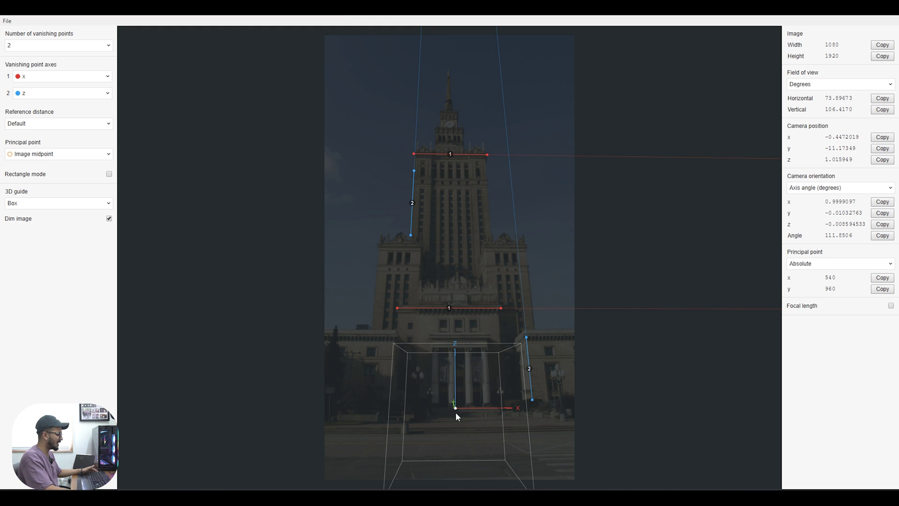
{"action": "left_click_drag", "start_coordinate": [456, 408], "coordinate": [451, 451]}
Step: Set the 3D guide back to xy grid floor and place the origin on the road in line with the entrance
{"action": "left_click", "coordinate": [26, 204]}
{"action": "left_click", "coordinate": [21, 260]}
{"action": "left_click_drag", "start_coordinate": [450, 454], "coordinate": [451, 461]}
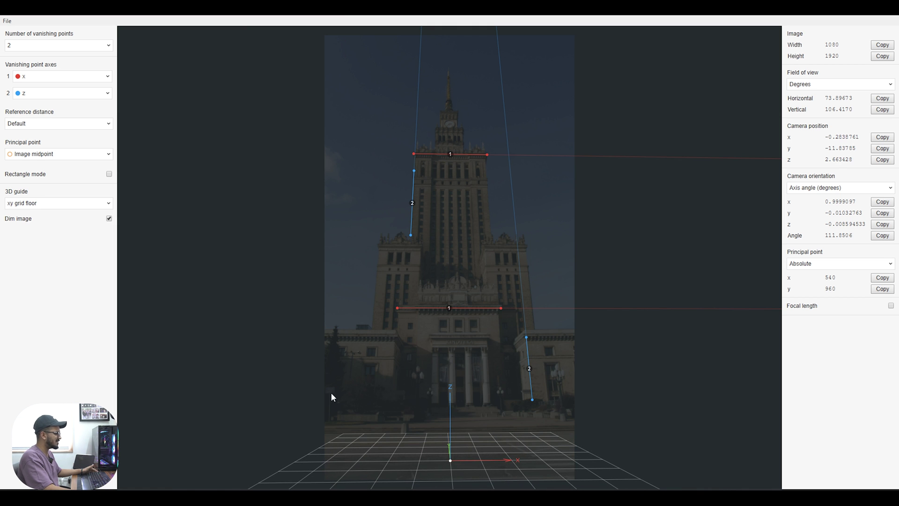
Step: Save the camera match project in the ASSETS folder under the name "file"
{"action": "left_click", "coordinate": [4, 21]}
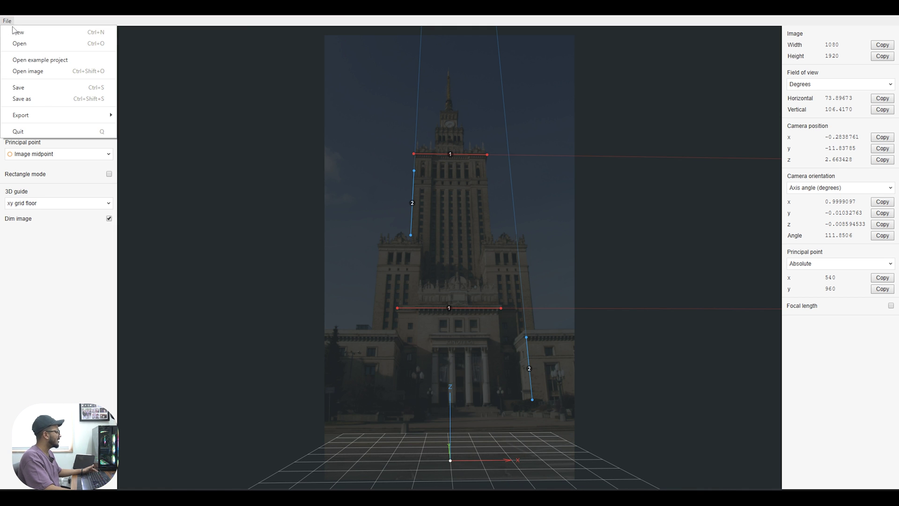
{"action": "left_click", "coordinate": [28, 99]}
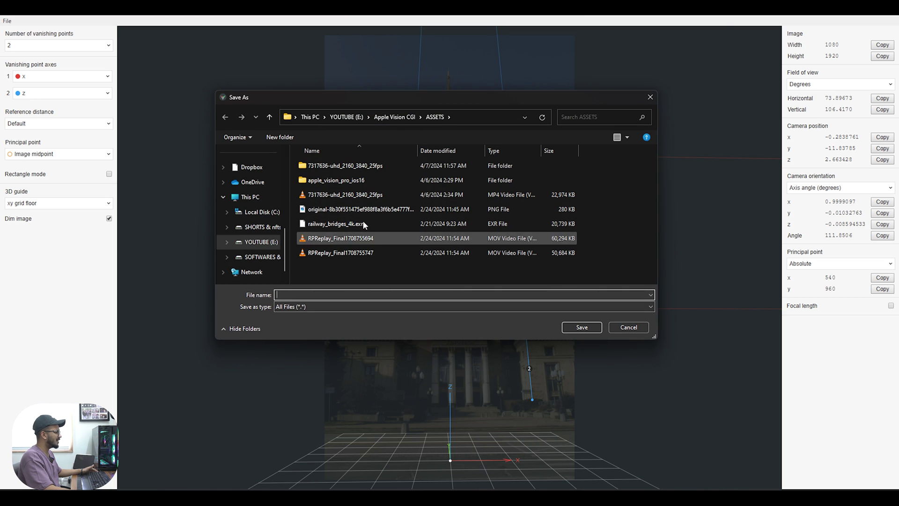
{"action": "left_click", "coordinate": [288, 294]}
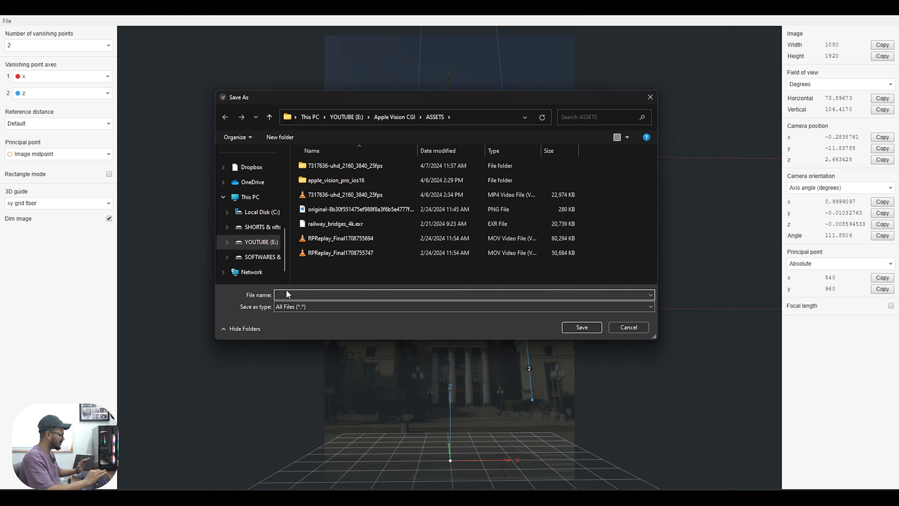
{"action": "type", "text": "file"}
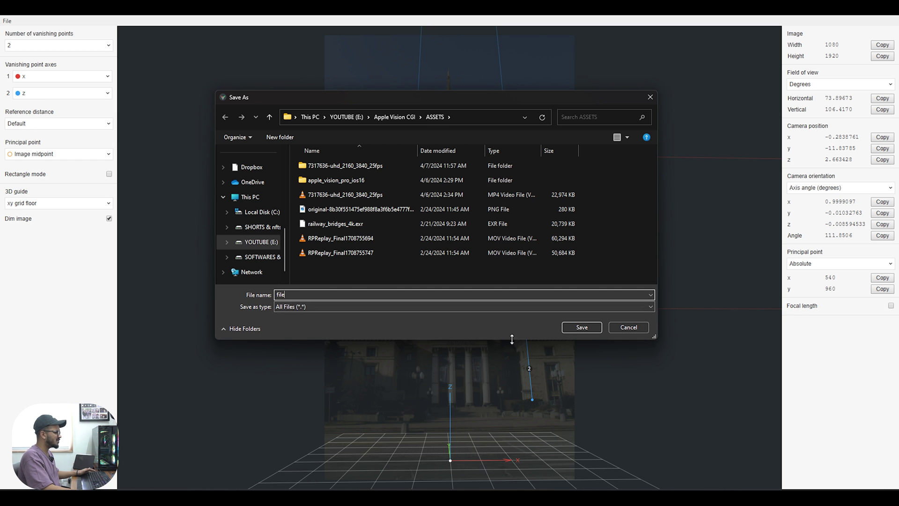
{"action": "left_click", "coordinate": [589, 326]}
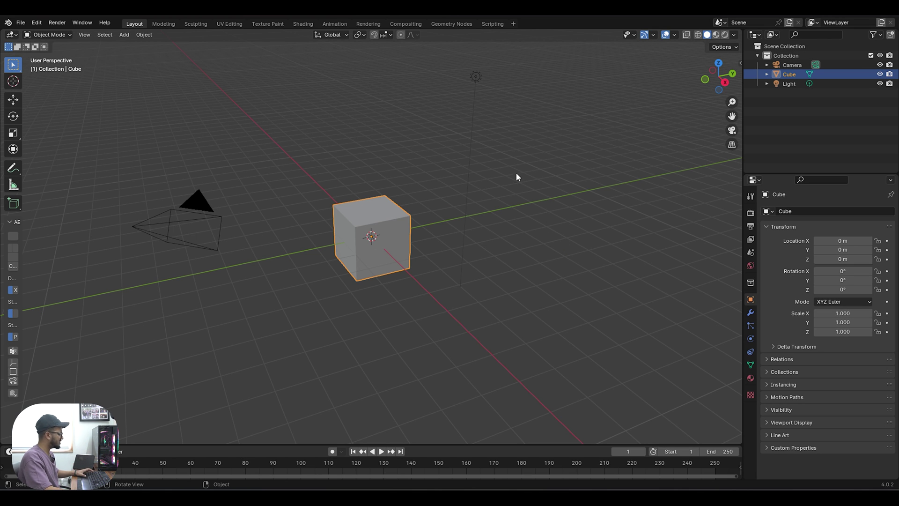
Step: In Blender, delete the default camera, cube and light from the scene
{"action": "key", "text": "a"}
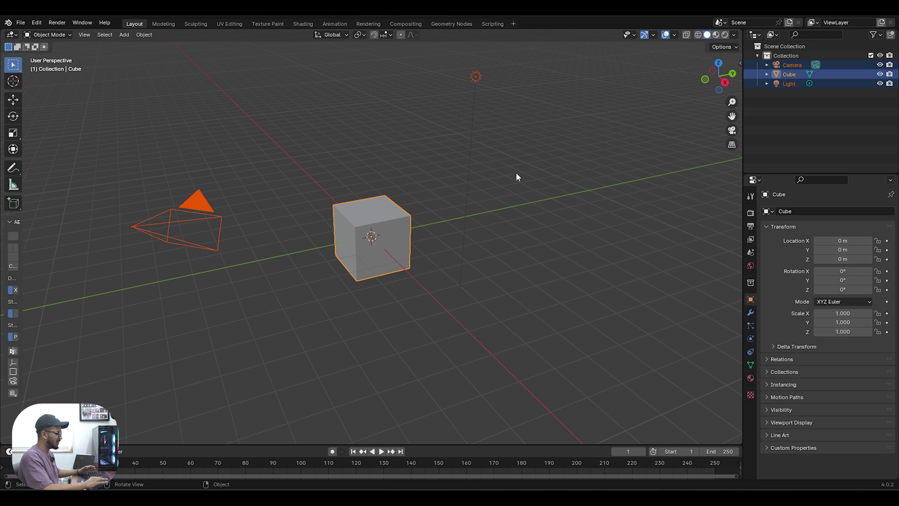
{"action": "key", "text": "Delete"}
Step: Enable the Screencast Keys display in the viewport sidebar, then hide the sidebar
{"action": "key", "text": "n"}
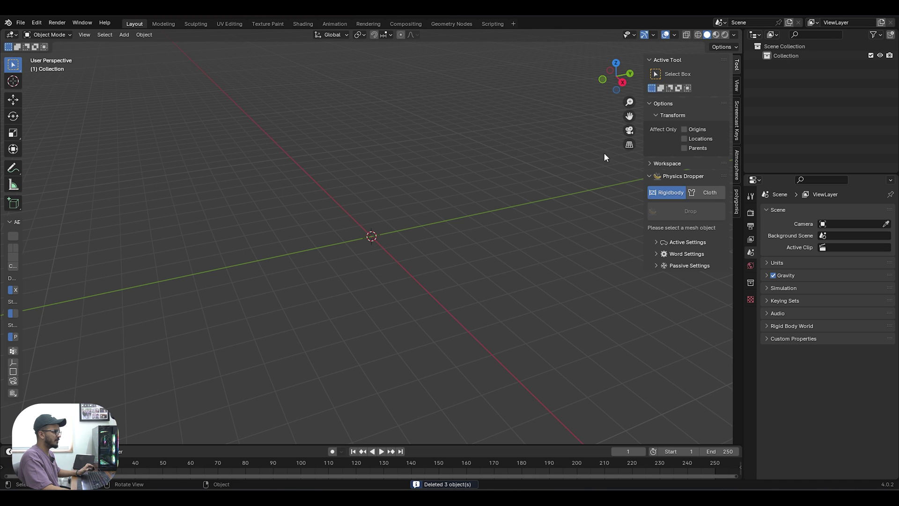
{"action": "left_click", "coordinate": [734, 130]}
{"action": "left_click", "coordinate": [656, 60]}
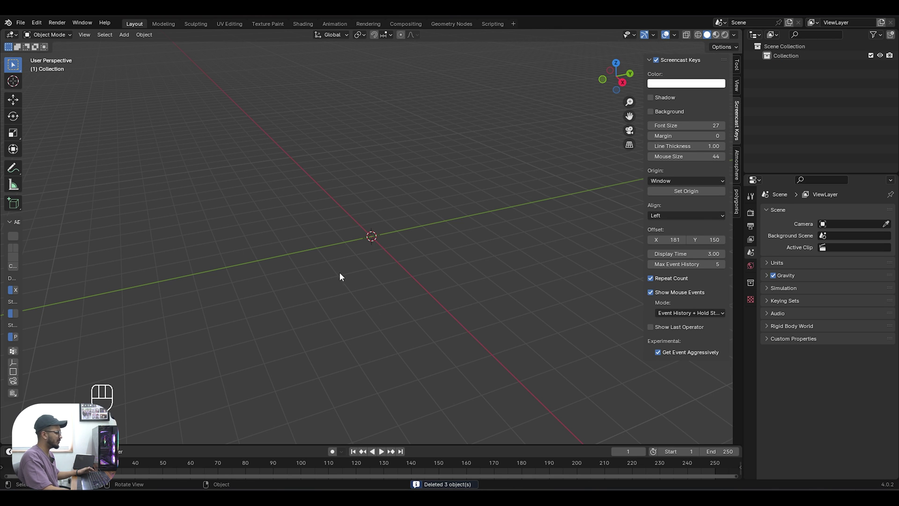
{"action": "left_click_drag", "start_coordinate": [117, 322], "coordinate": [319, 387]}
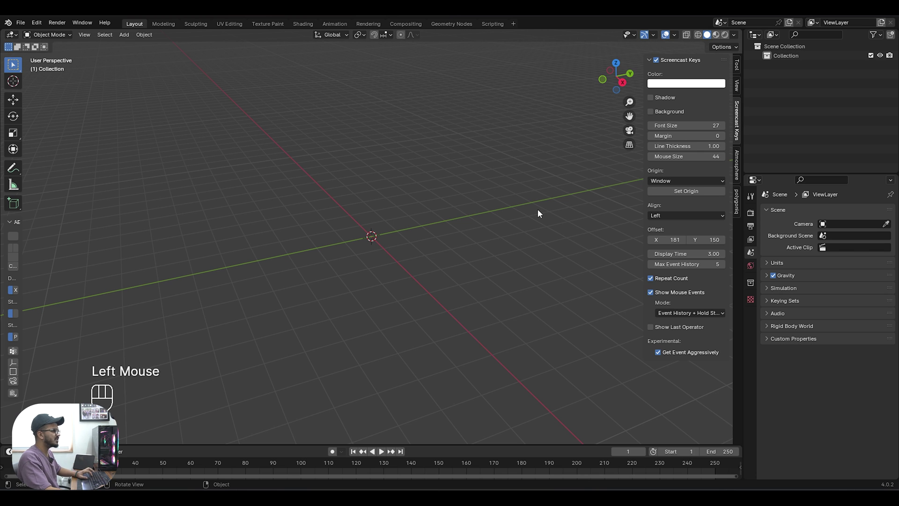
{"action": "key", "text": "n"}
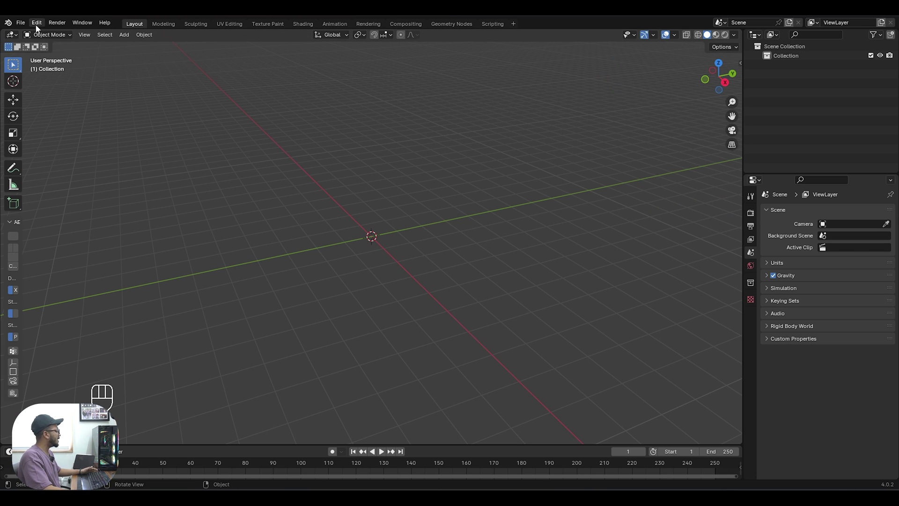
Step: Import the fSpy project file.fspy from E:\Apple Vision CGI\ASSETS, including its background image
{"action": "left_click", "coordinate": [21, 22]}
{"action": "mouse_move", "coordinate": [51, 156]}
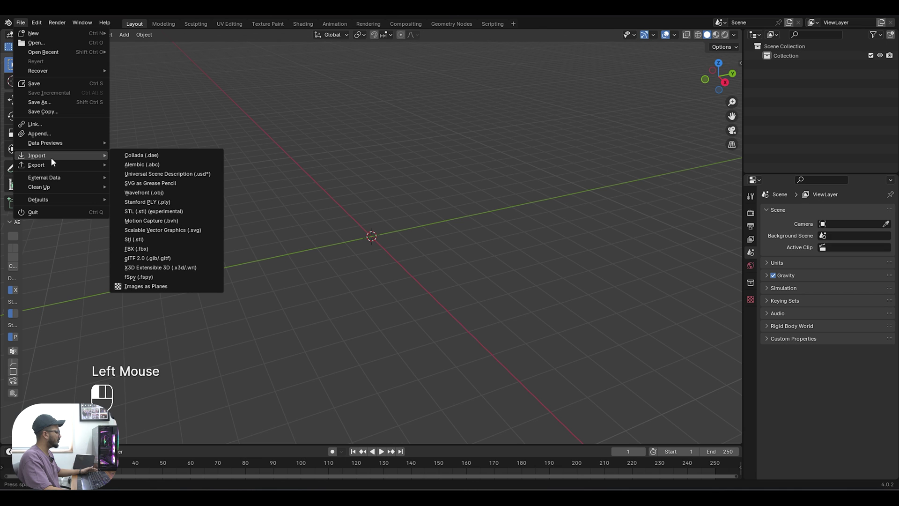
{"action": "left_click", "coordinate": [128, 280]}
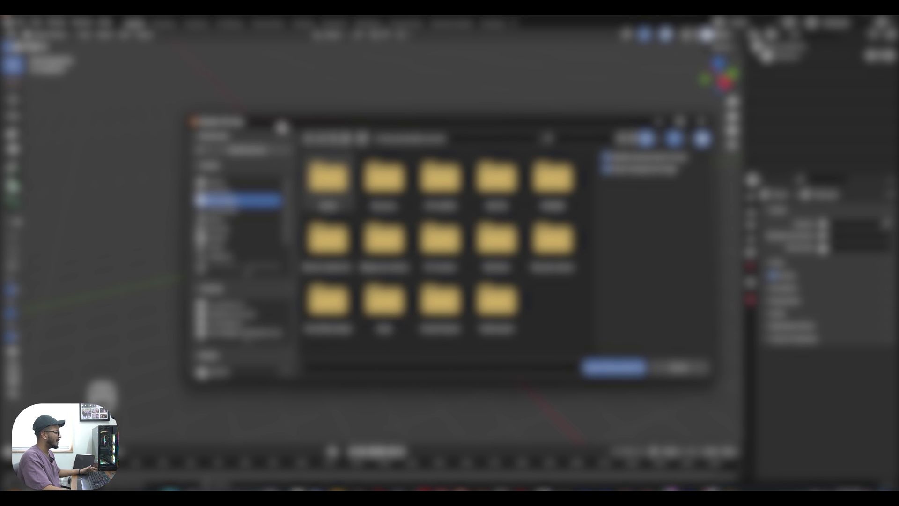
{"action": "left_click", "coordinate": [227, 324]}
{"action": "double_click", "coordinate": [379, 191]}
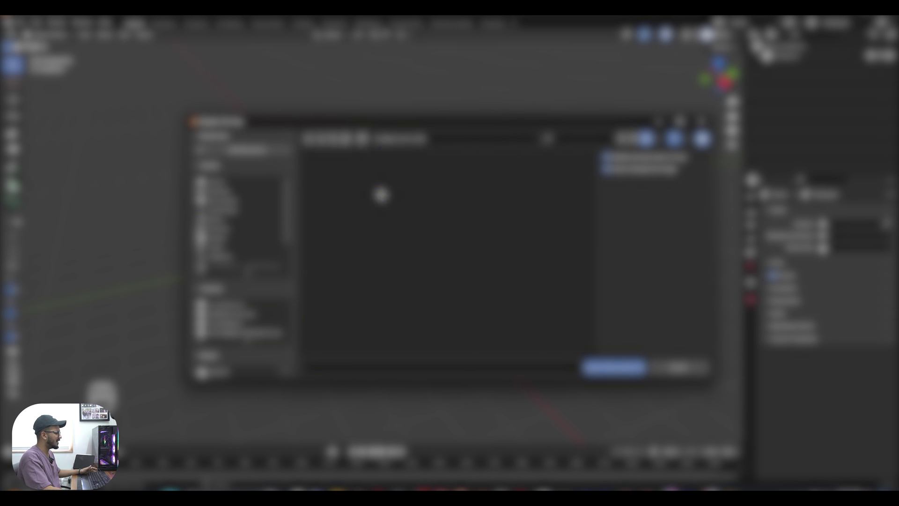
{"action": "double_click", "coordinate": [342, 192]}
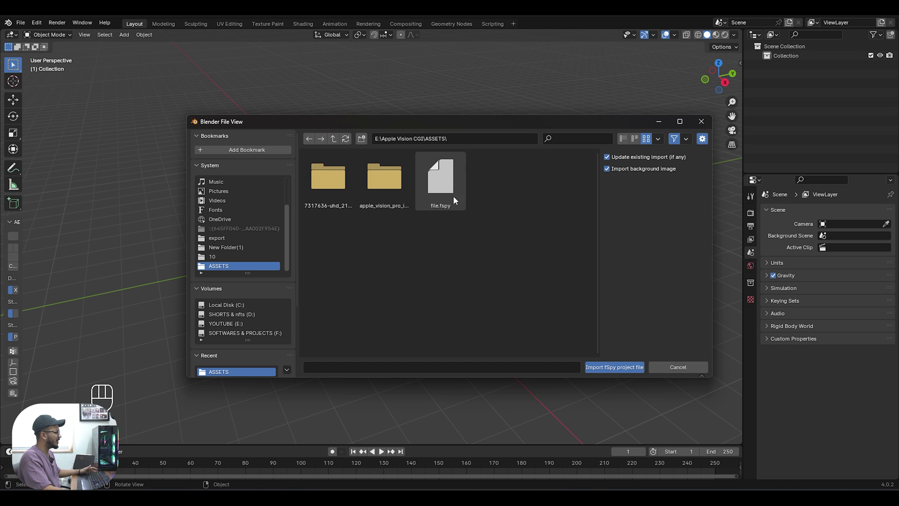
{"action": "left_click_drag", "start_coordinate": [473, 120], "coordinate": [409, 135]}
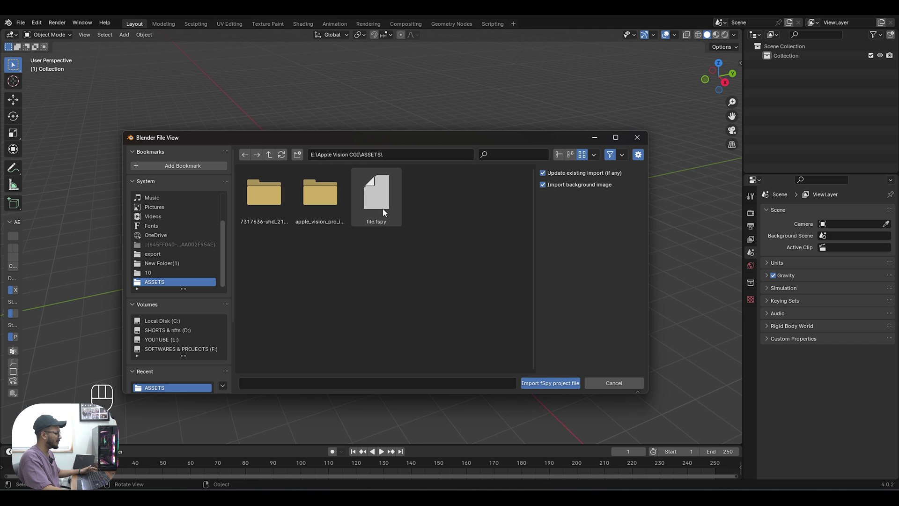
{"action": "double_click", "coordinate": [383, 212]}
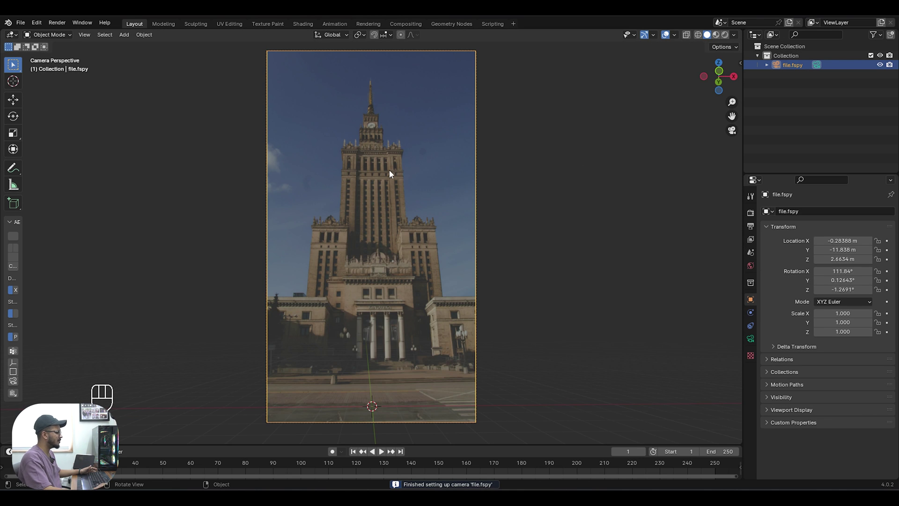
Step: Return to the view through the imported camera and add a cube mesh at the world origin
{"action": "middle_click_drag", "start_coordinate": [590, 186], "coordinate": [508, 222]}
{"action": "scroll", "coordinate": [410, 266], "scroll_direction": "down", "scroll_amount": 3}
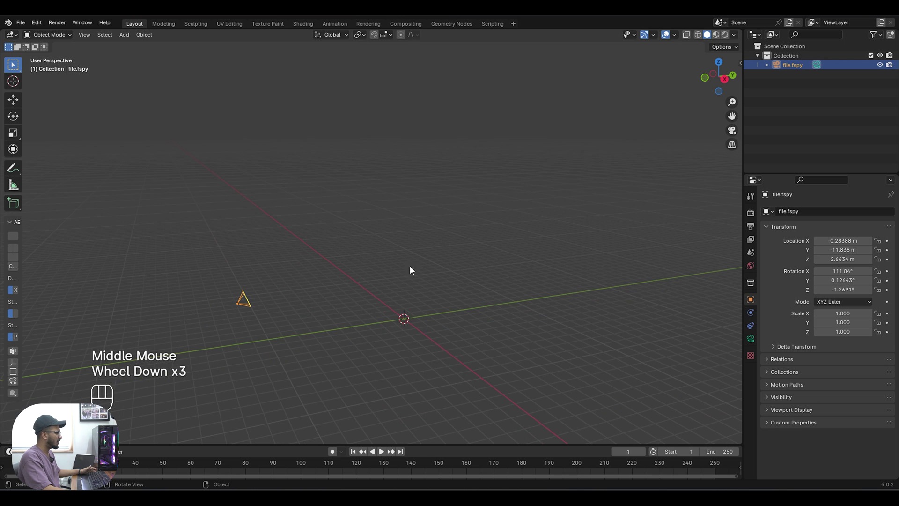
{"action": "middle_click", "coordinate": [412, 267]}
{"action": "middle_click_drag", "start_coordinate": [411, 265], "coordinate": [442, 252]}
{"action": "key", "text": "KP_0"}
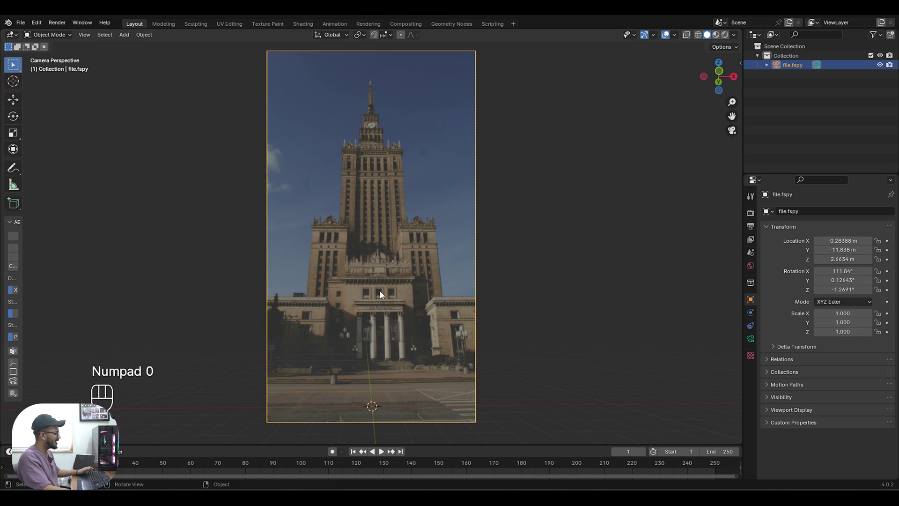
{"action": "key", "text": "shift+a"}
{"action": "mouse_move", "coordinate": [389, 307]}
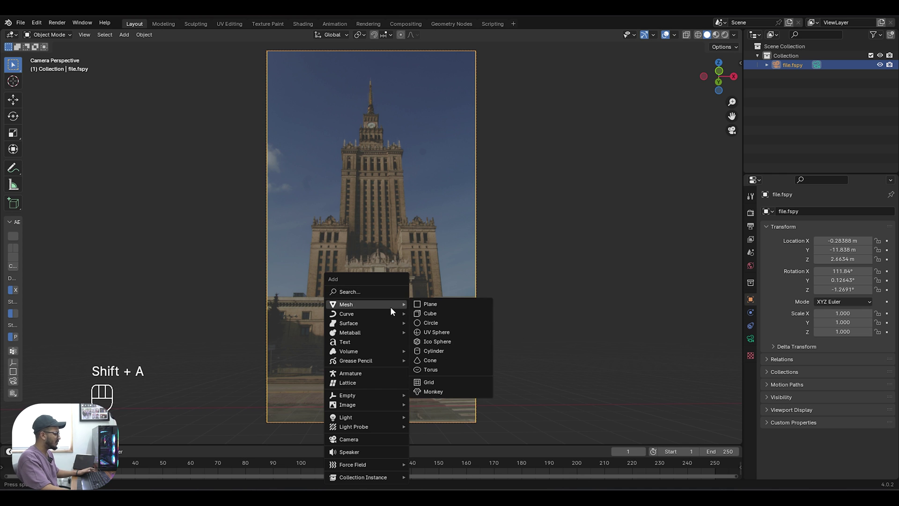
{"action": "left_click", "coordinate": [443, 313]}
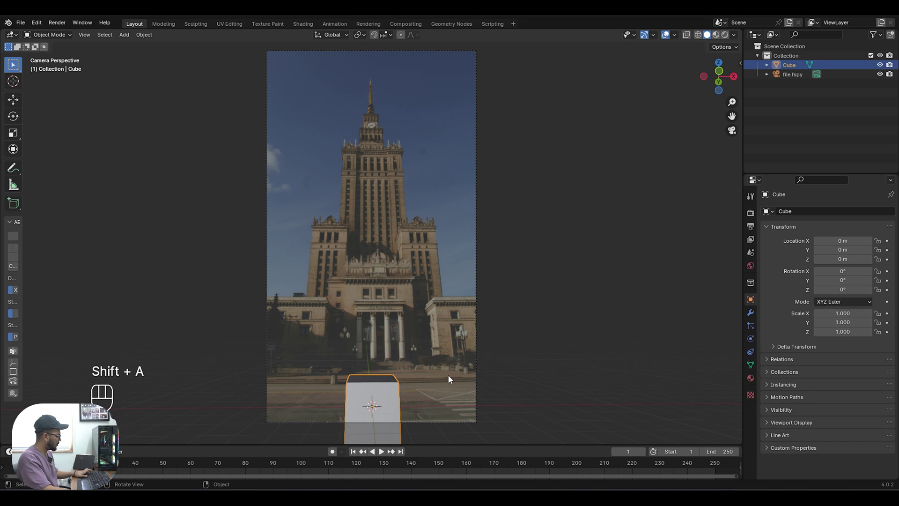
Step: Add a plane mesh as the ground and scale it up uniformly to about 21
{"action": "key", "text": "shift+a"}
{"action": "mouse_move", "coordinate": [424, 304]}
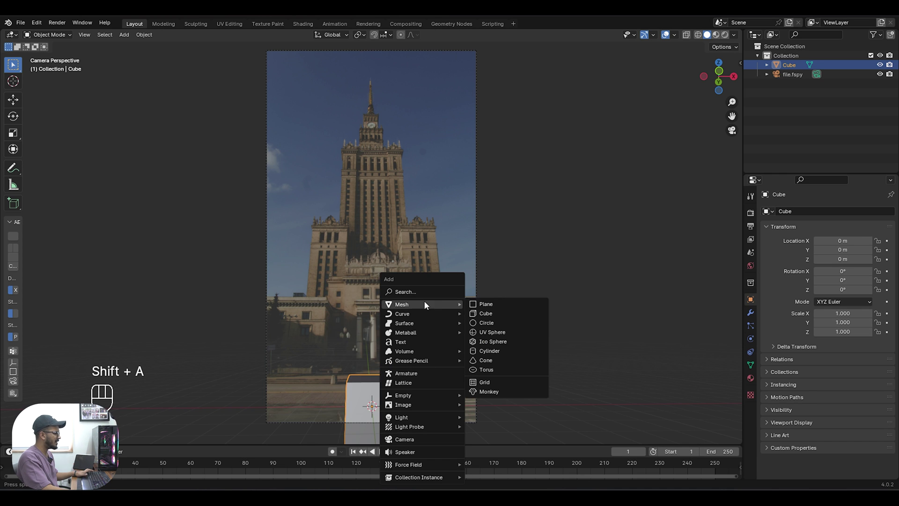
{"action": "left_click", "coordinate": [487, 305]}
{"action": "key", "text": "s"}
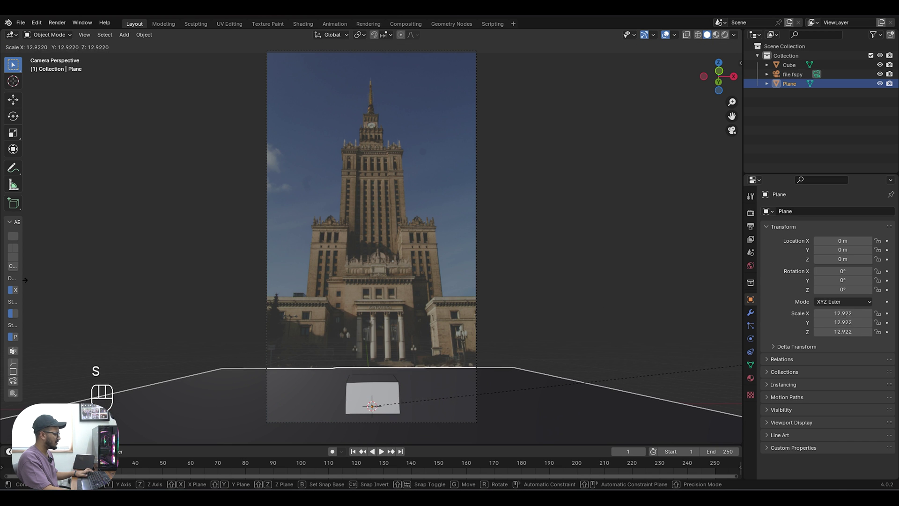
{"action": "left_click", "coordinate": [343, 366]}
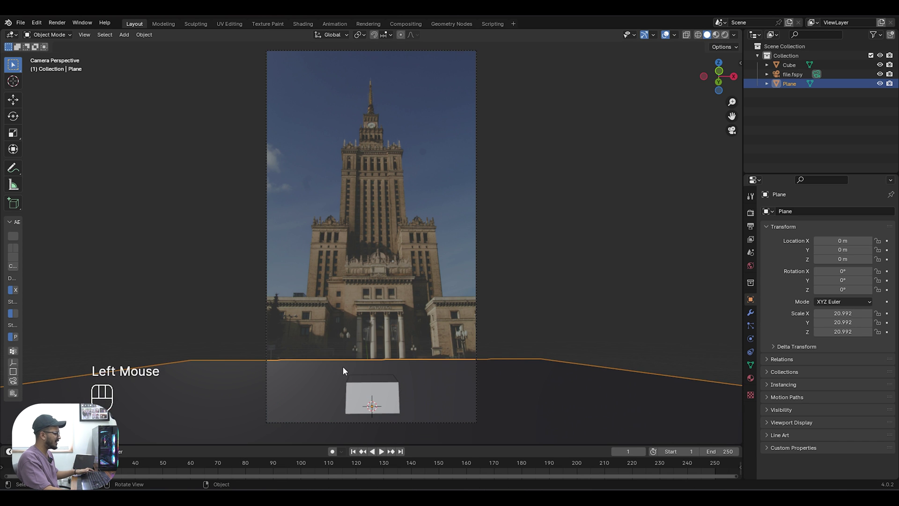
Step: Move the cube back along Y to about 13.65 m and raise it to about 18.76 m on Z, in front of the tower
{"action": "scroll", "coordinate": [339, 372], "scroll_direction": "up", "scroll_amount": 2}
{"action": "scroll", "coordinate": [384, 405], "scroll_direction": "down", "scroll_amount": 1}
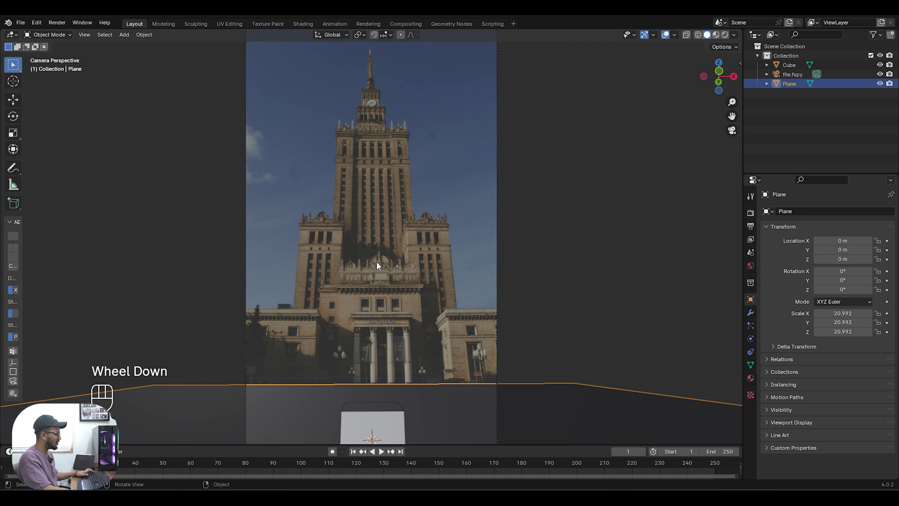
{"action": "scroll", "coordinate": [370, 416], "scroll_direction": "down", "scroll_amount": 1}
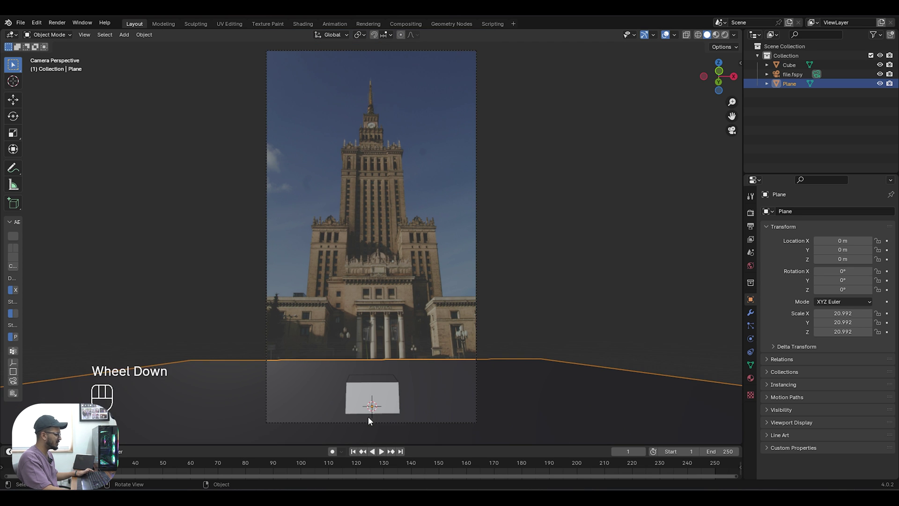
{"action": "left_click", "coordinate": [367, 416]}
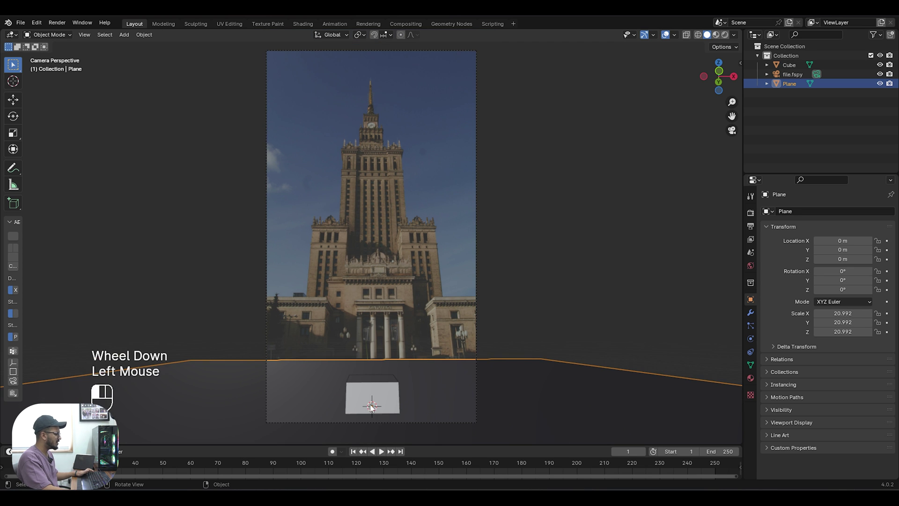
{"action": "left_click", "coordinate": [19, 102]}
{"action": "key", "text": "g"}
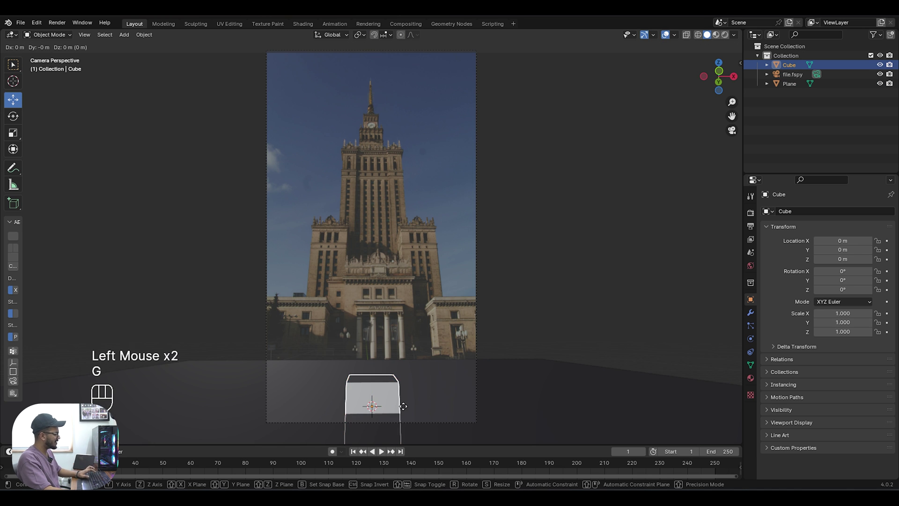
{"action": "key", "text": "y"}
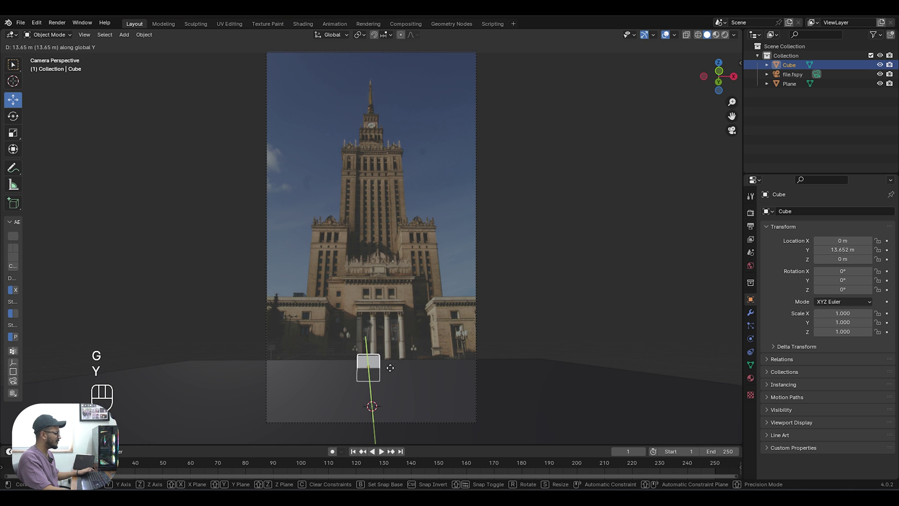
{"action": "left_click", "coordinate": [391, 367]}
{"action": "left_click_drag", "start_coordinate": [368, 330], "coordinate": [409, 189]}
Step: Scale the cube to about 3.65 along X to match the tower's width and to about 4.75 along Z
{"action": "scroll", "coordinate": [408, 190], "scroll_direction": "up", "scroll_amount": 5}
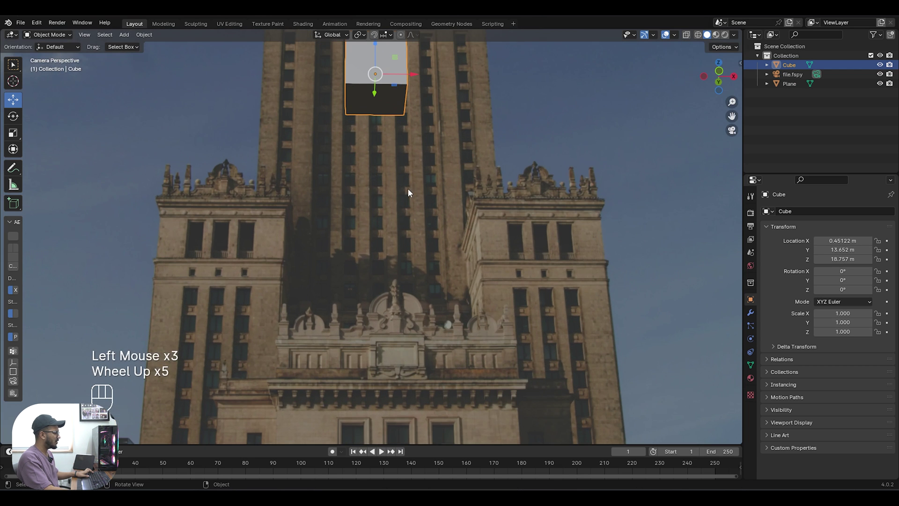
{"action": "left_click_drag", "start_coordinate": [732, 116], "coordinate": [645, 340]}
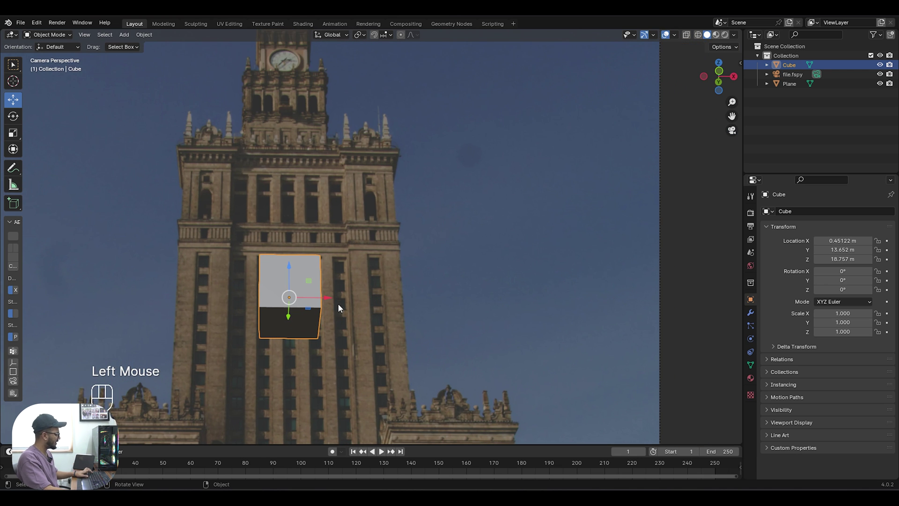
{"action": "key", "text": "s"}
{"action": "key", "text": "x"}
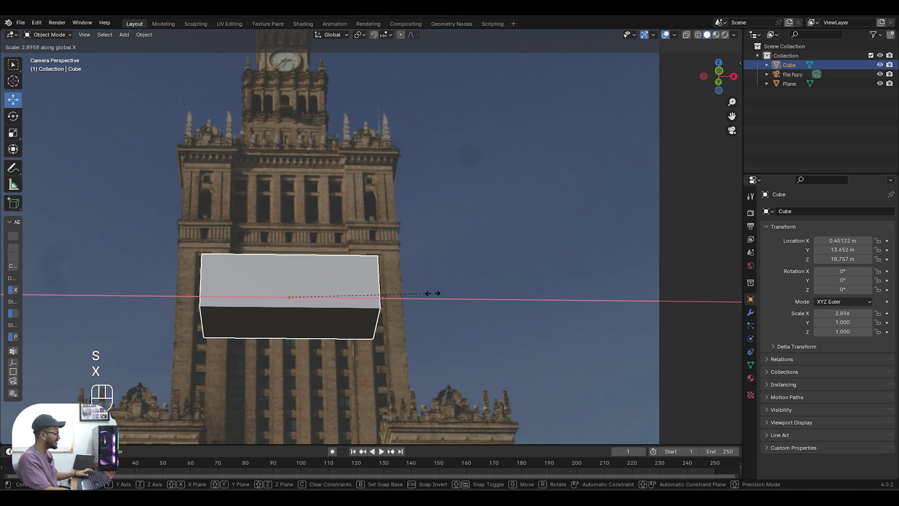
{"action": "left_click", "coordinate": [469, 288]}
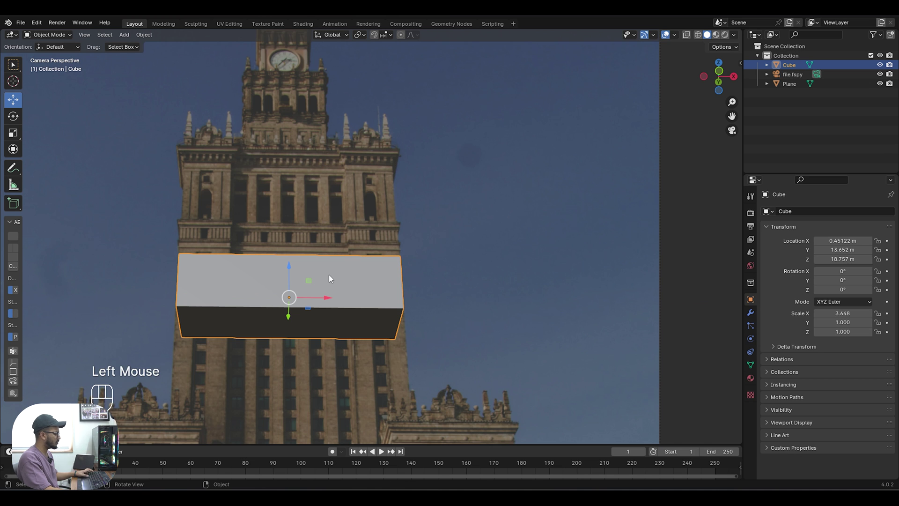
{"action": "key", "text": "s"}
{"action": "key", "text": "z"}
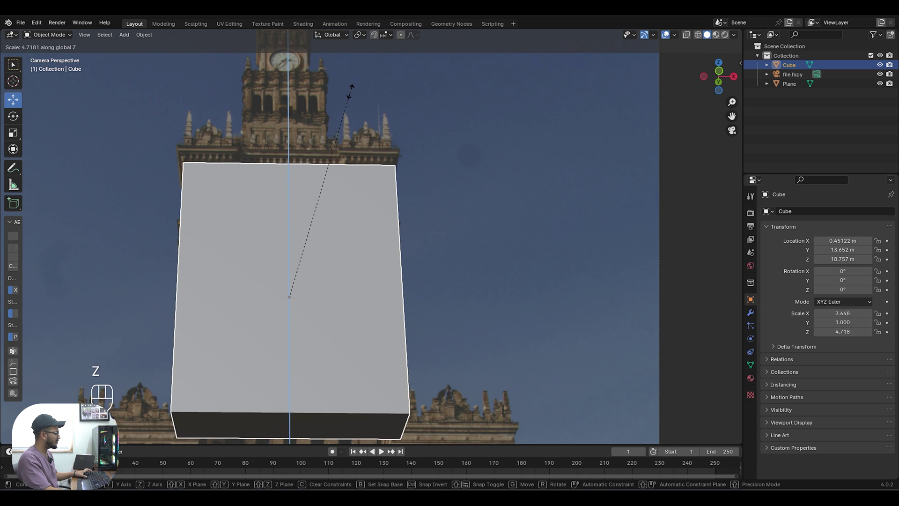
{"action": "left_click", "coordinate": [351, 88]}
Step: Stretch the cube to about 13.39 along Z and lower it to about Z 10.77 m, aligning its upper edge with the tower's ledge
{"action": "scroll", "coordinate": [391, 281], "scroll_direction": "down", "scroll_amount": 2}
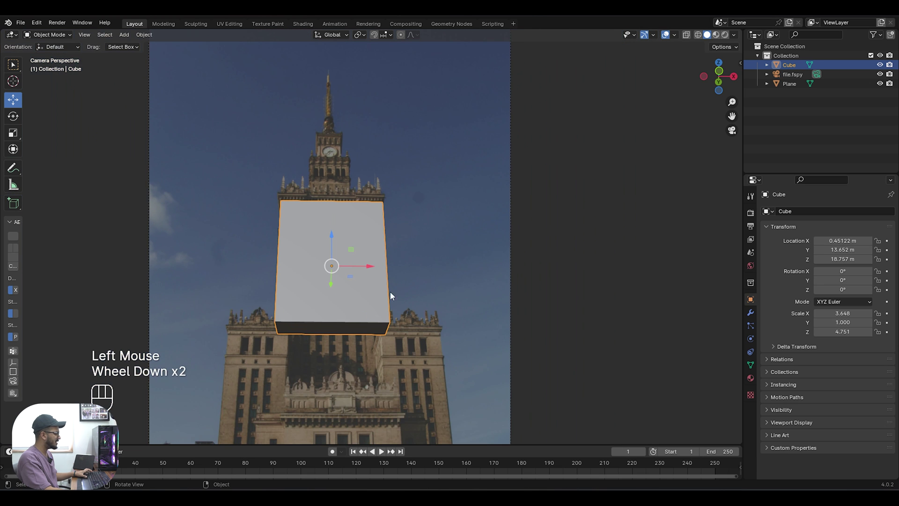
{"action": "key", "text": "g"}
{"action": "left_click", "coordinate": [363, 302]}
{"action": "key", "text": "s"}
{"action": "key", "text": "z"}
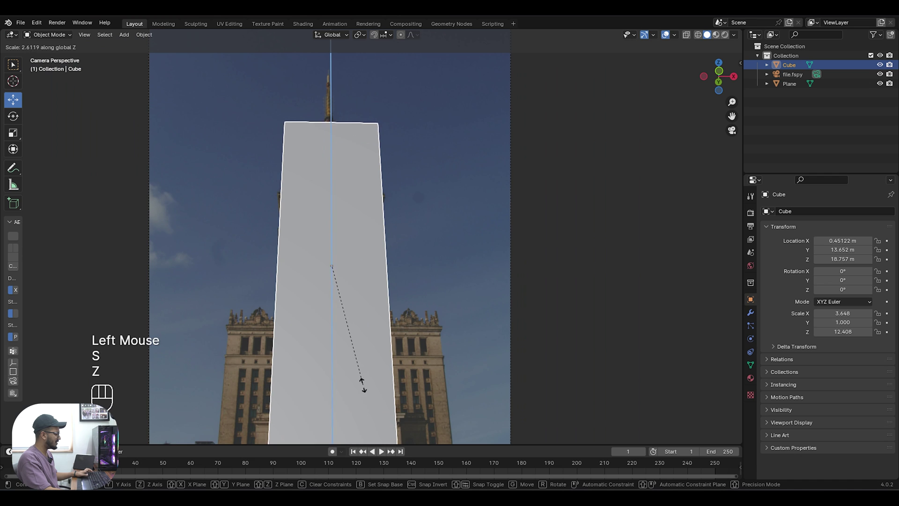
{"action": "left_click", "coordinate": [358, 377]}
{"action": "scroll", "coordinate": [358, 377], "scroll_direction": "down", "scroll_amount": 3}
{"action": "left_click_drag", "start_coordinate": [352, 226], "coordinate": [357, 277]}
{"action": "scroll", "coordinate": [373, 185], "scroll_direction": "up", "scroll_amount": 9}
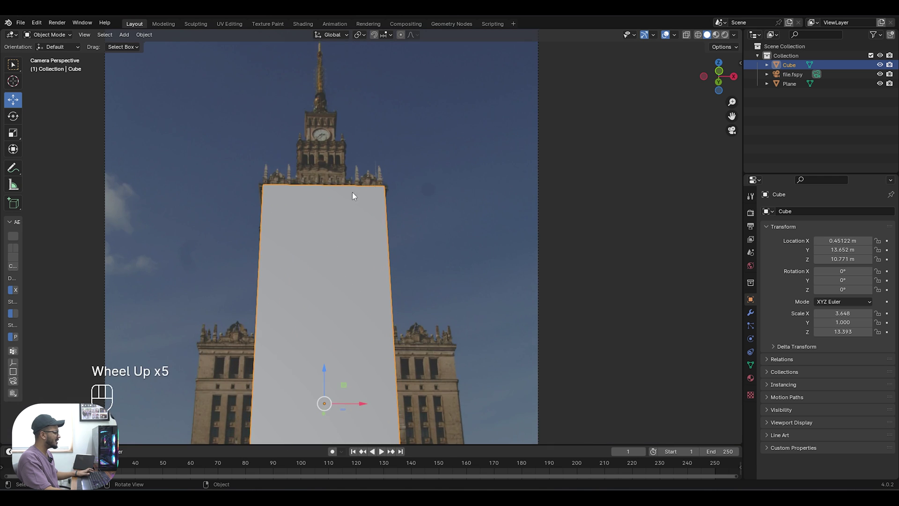
Step: Enable X-ray display and examine how the cube's edges line up with the tower in the background image
{"action": "scroll", "coordinate": [240, 229], "scroll_direction": "down", "scroll_amount": 2}
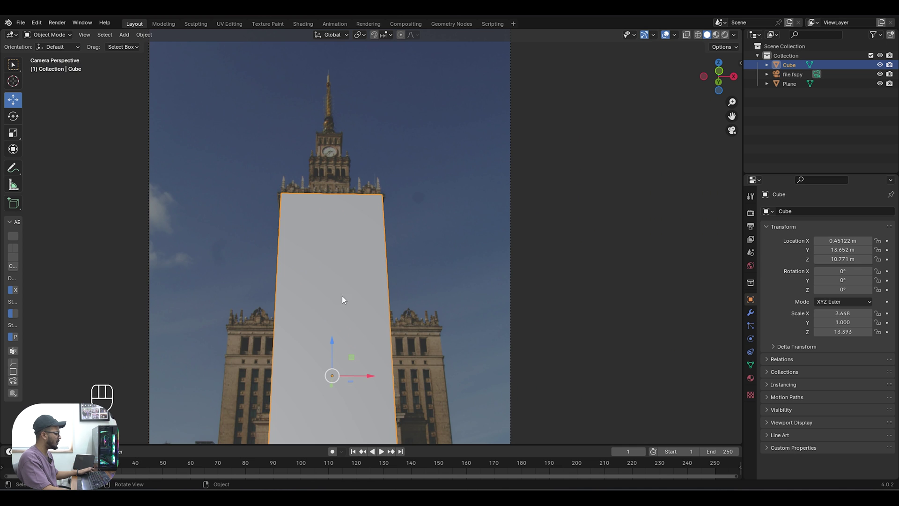
{"action": "scroll", "coordinate": [354, 312], "scroll_direction": "down", "scroll_amount": 1}
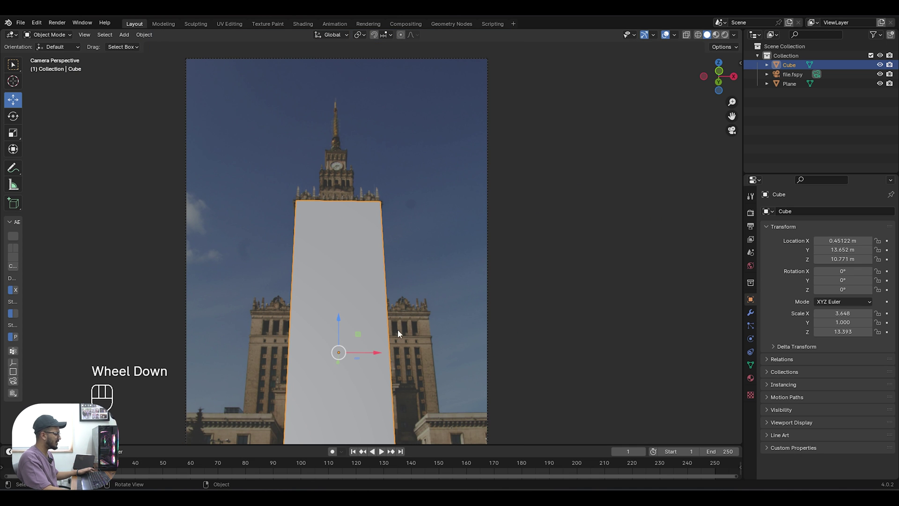
{"action": "scroll", "coordinate": [332, 233], "scroll_direction": "up", "scroll_amount": 1}
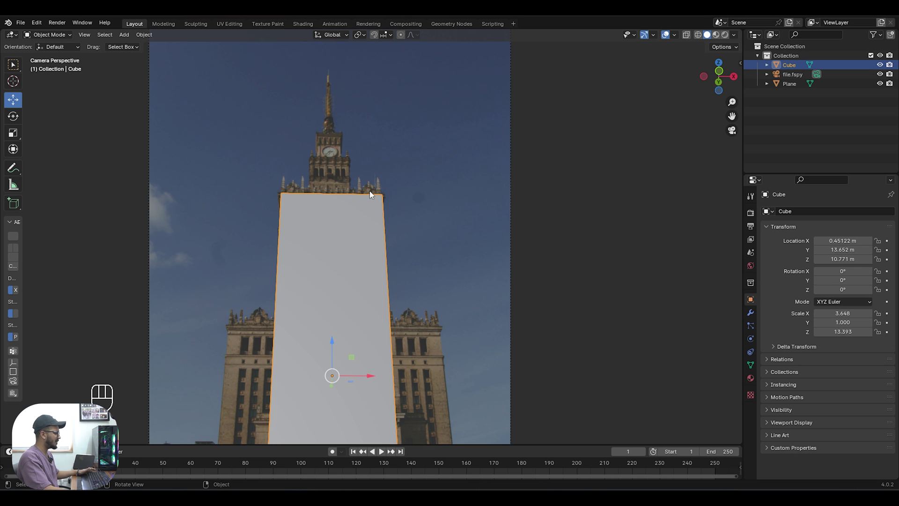
{"action": "left_click", "coordinate": [686, 35]}
{"action": "scroll", "coordinate": [329, 333], "scroll_direction": "up", "scroll_amount": 6}
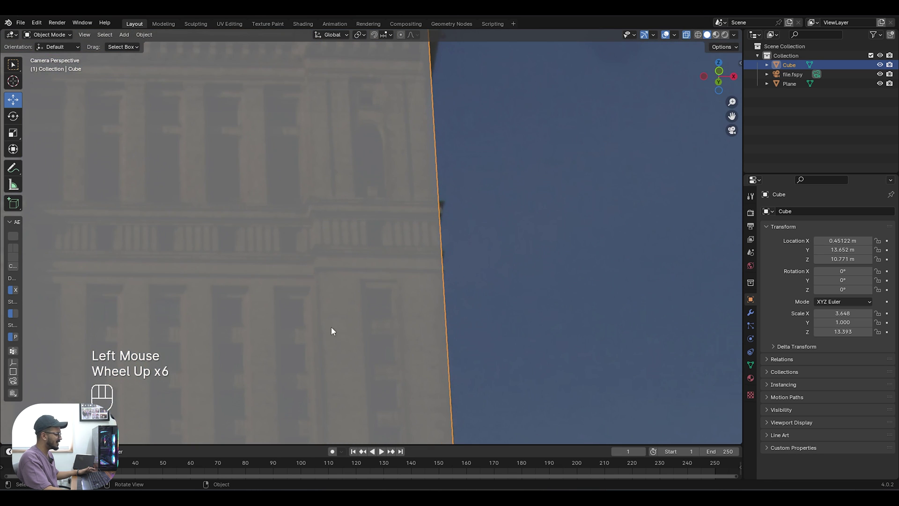
{"action": "scroll", "coordinate": [417, 159], "scroll_direction": "down", "scroll_amount": 2}
{"action": "left_click_drag", "start_coordinate": [730, 117], "coordinate": [827, 32]}
{"action": "scroll", "coordinate": [253, 206], "scroll_direction": "up", "scroll_amount": 2}
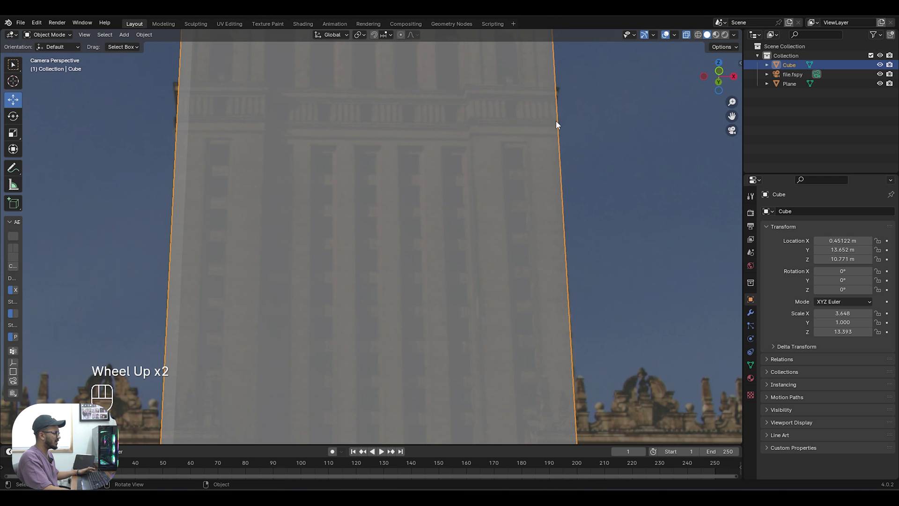
{"action": "scroll", "coordinate": [556, 120], "scroll_direction": "down", "scroll_amount": 6}
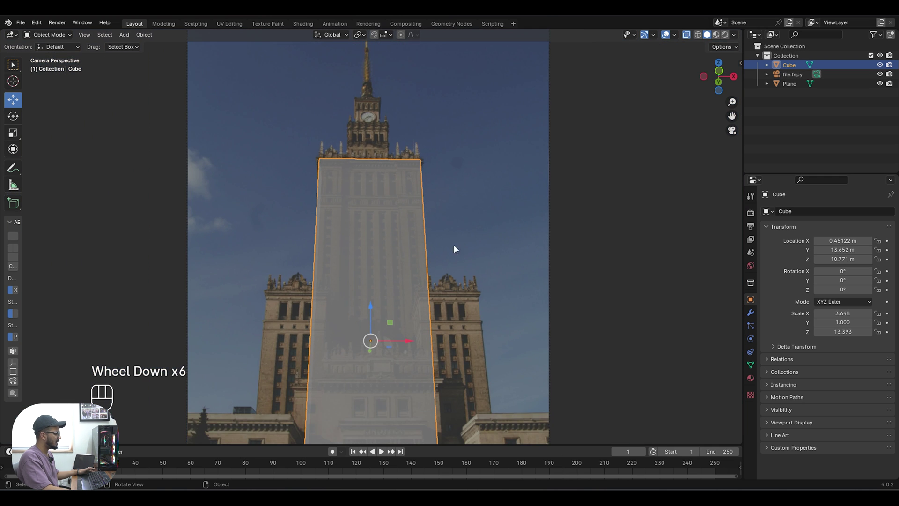
{"action": "scroll", "coordinate": [454, 248], "scroll_direction": "down", "scroll_amount": 1}
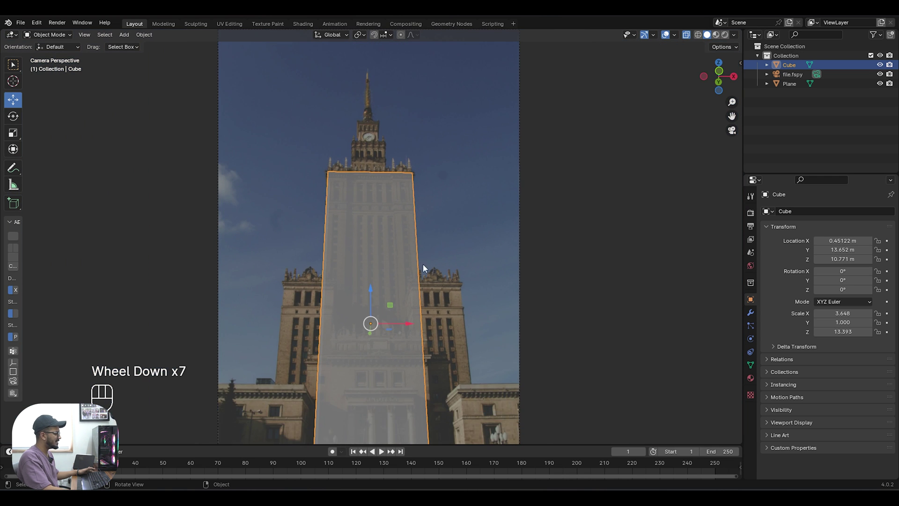
{"action": "scroll", "coordinate": [387, 243], "scroll_direction": "up", "scroll_amount": 3}
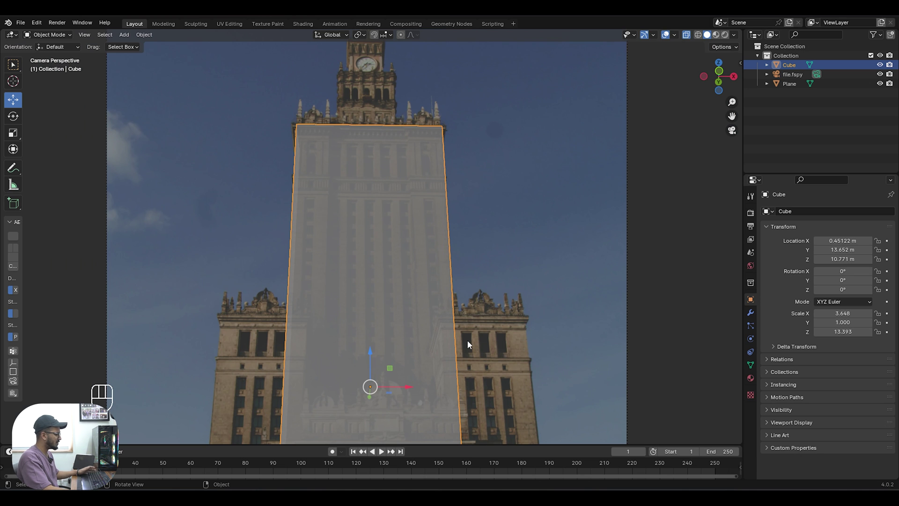
{"action": "scroll", "coordinate": [361, 281], "scroll_direction": "down", "scroll_amount": 2}
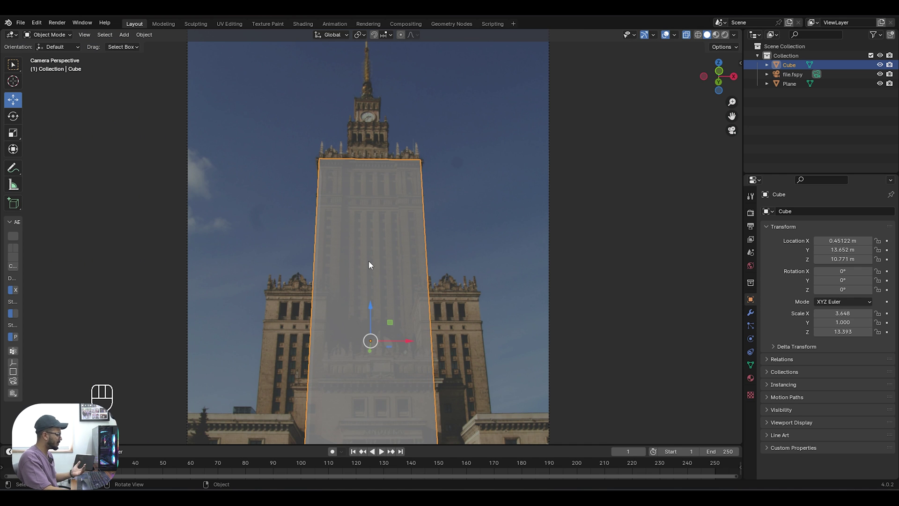
Step: Duplicate the tower block in place and move the copy along Y to about 12.66 m, in front of the original
{"action": "scroll", "coordinate": [369, 264], "scroll_direction": "down", "scroll_amount": 1}
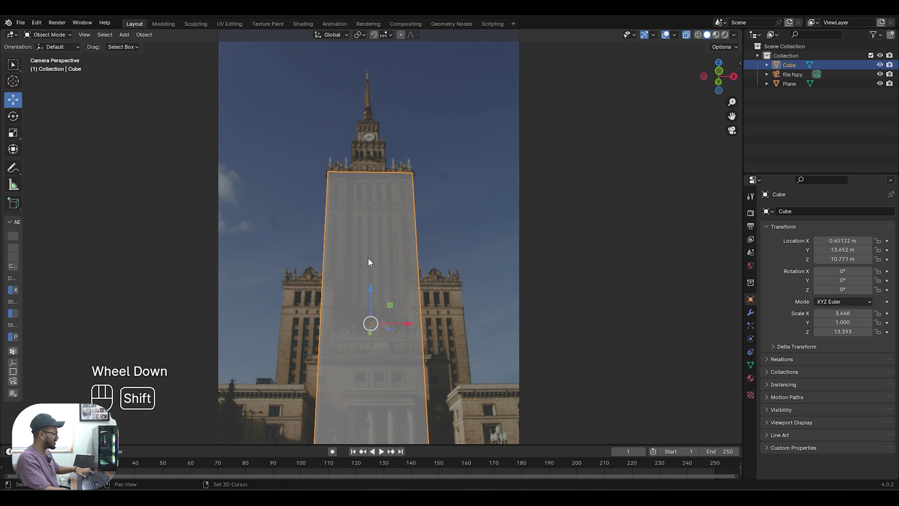
{"action": "key", "text": "shift+d"}
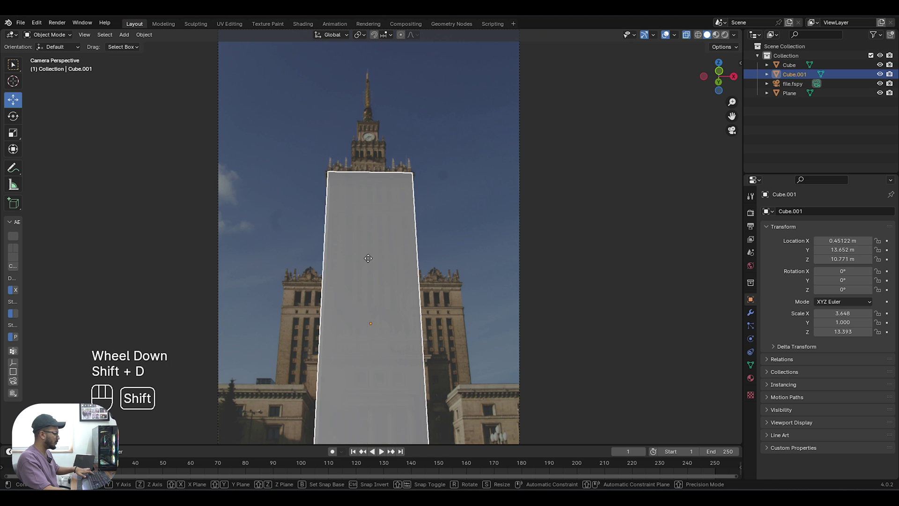
{"action": "left_click", "coordinate": [370, 262]}
{"action": "middle_click_drag", "start_coordinate": [366, 290], "coordinate": [435, 315]}
{"action": "scroll", "coordinate": [383, 297], "scroll_direction": "down", "scroll_amount": 6}
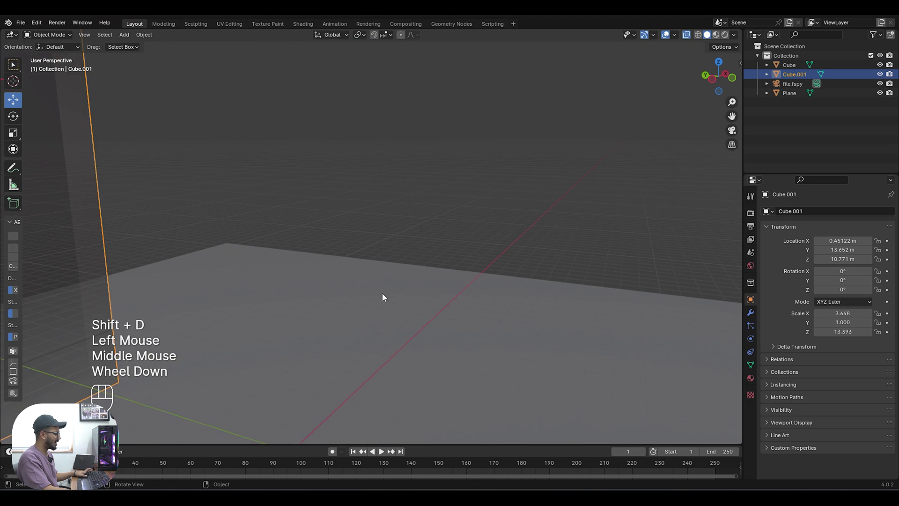
{"action": "middle_click_drag", "start_coordinate": [352, 275], "coordinate": [375, 263]}
{"action": "left_click_drag", "start_coordinate": [160, 201], "coordinate": [177, 206]}
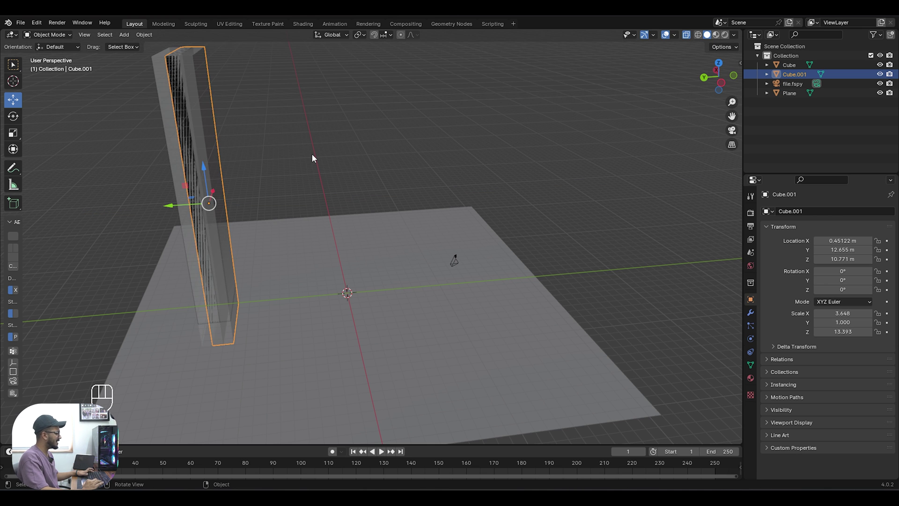
Step: In the camera view, narrow the copy to about 1.59 along X and shift it to about X -4.11 m over the left wing
{"action": "key", "text": "KP_0"}
{"action": "scroll", "coordinate": [410, 384], "scroll_direction": "up", "scroll_amount": 2}
{"action": "left_click_drag", "start_coordinate": [430, 381], "coordinate": [367, 379]}
{"action": "left_click_drag", "start_coordinate": [732, 115], "coordinate": [787, 0]}
{"action": "scroll", "coordinate": [506, 260], "scroll_direction": "up", "scroll_amount": 3}
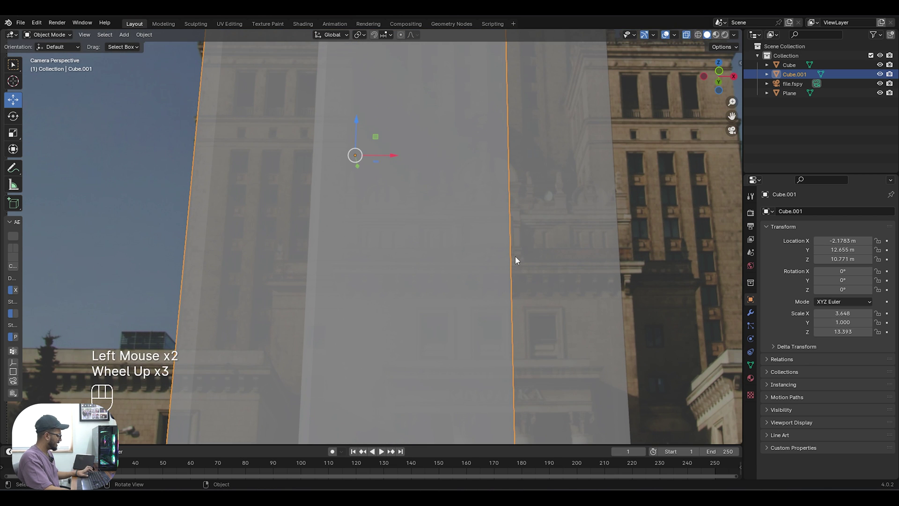
{"action": "key", "text": "s"}
{"action": "key", "text": "x"}
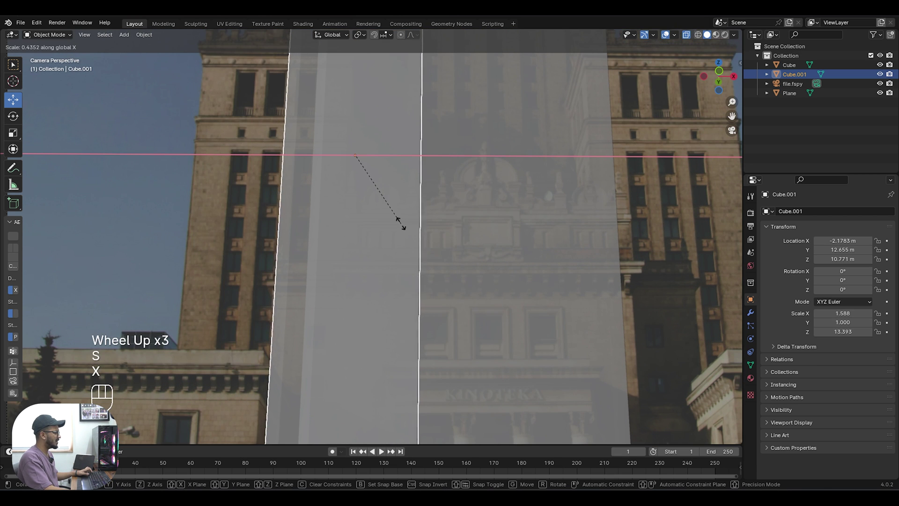
{"action": "left_click", "coordinate": [401, 223]}
{"action": "left_click_drag", "start_coordinate": [392, 156], "coordinate": [315, 161]}
Step: Hide the original tower block, then fit the copy to the left wing with X scale about 1.78 and X location about -4.08 m
{"action": "left_click", "coordinate": [522, 164]}
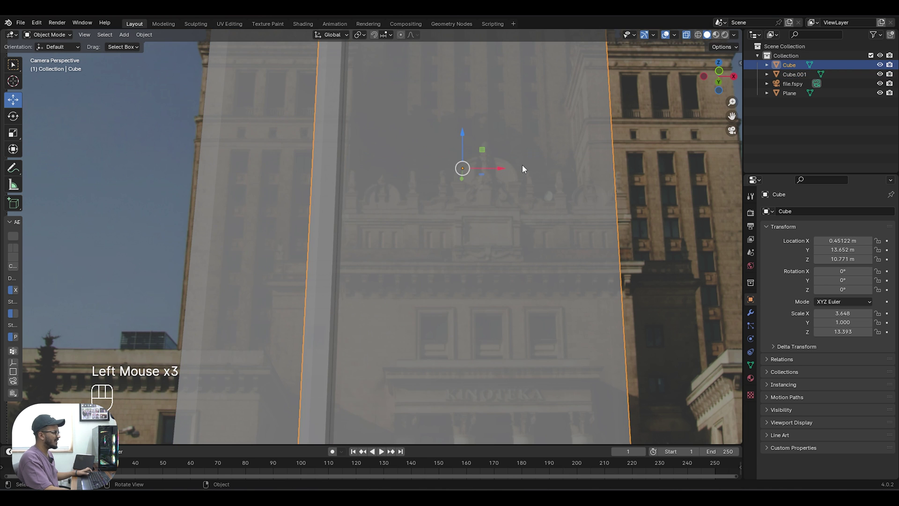
{"action": "scroll", "coordinate": [528, 172], "scroll_direction": "down", "scroll_amount": 2}
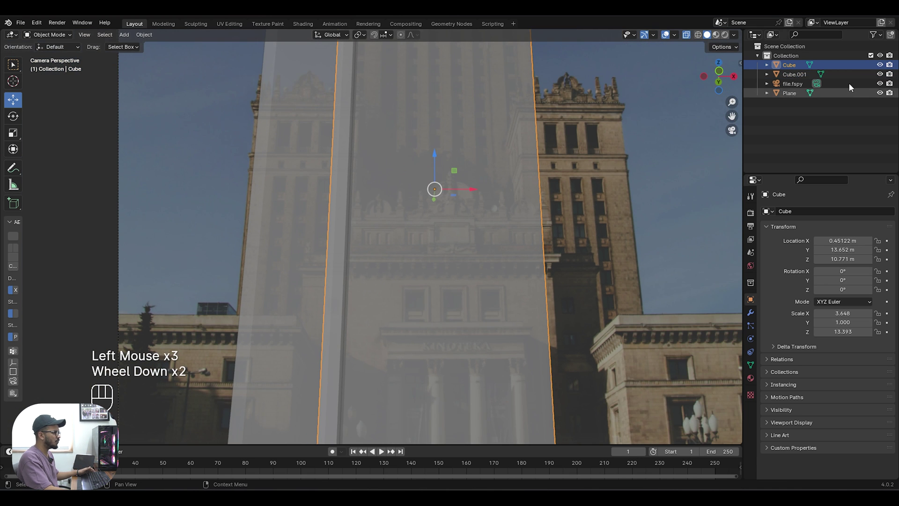
{"action": "left_click", "coordinate": [880, 65]}
{"action": "left_click", "coordinate": [343, 173]}
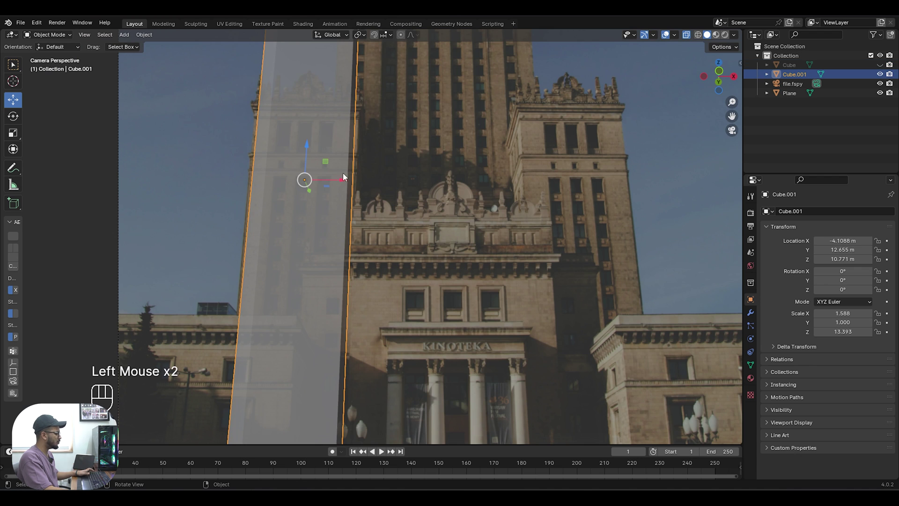
{"action": "scroll", "coordinate": [347, 174], "scroll_direction": "up", "scroll_amount": 1}
{"action": "key", "text": "s"}
{"action": "key", "text": "x"}
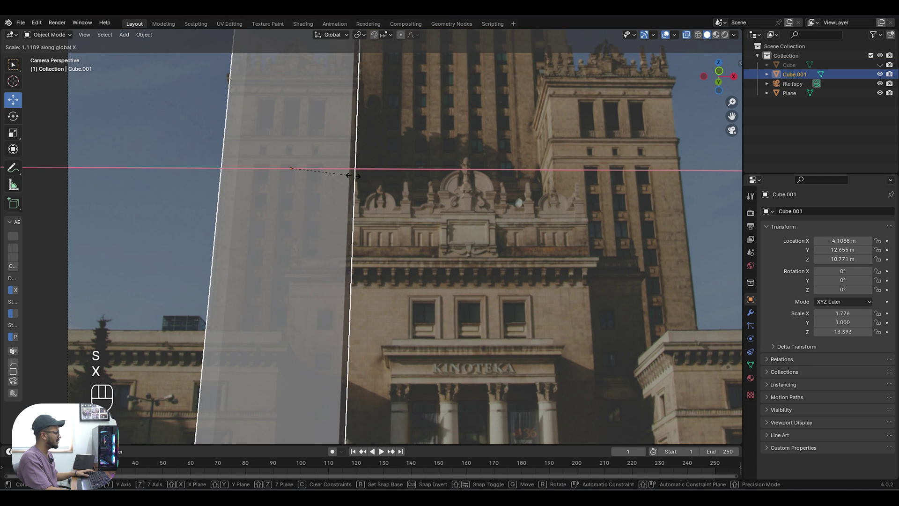
{"action": "left_click", "coordinate": [354, 176]}
{"action": "left_click_drag", "start_coordinate": [327, 168], "coordinate": [329, 168]}
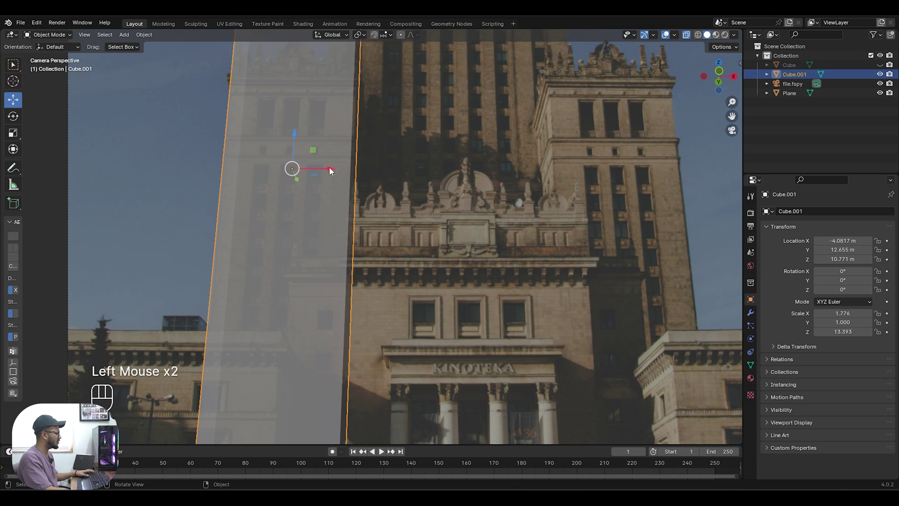
Step: Shorten the left wing block to a Z scale of about 9.70 and lower it to about 3.65 m along Z
{"action": "scroll", "coordinate": [302, 229], "scroll_direction": "down", "scroll_amount": 2}
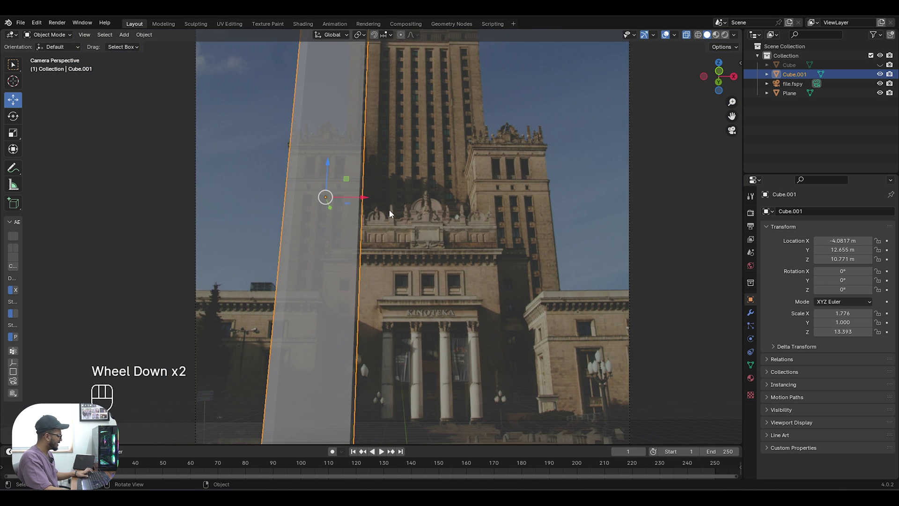
{"action": "key", "text": "s"}
{"action": "key", "text": "z"}
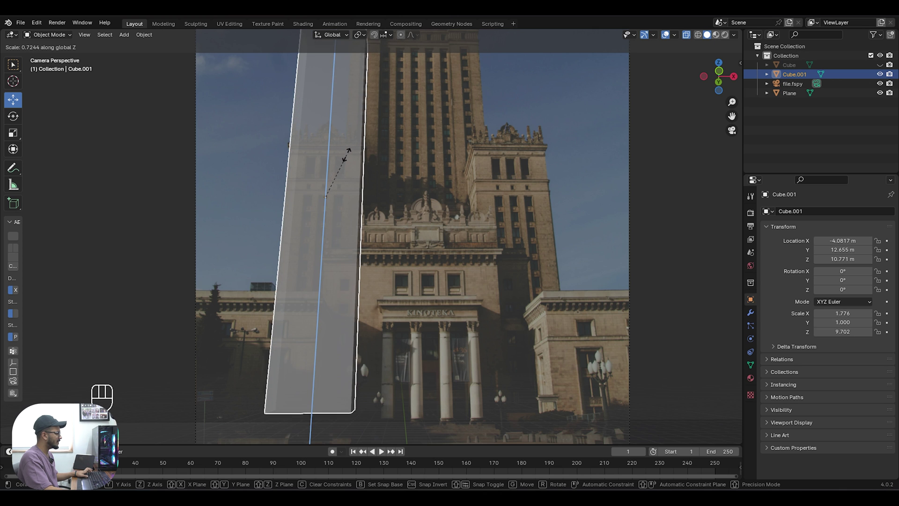
{"action": "left_click", "coordinate": [326, 164]}
{"action": "left_click_drag", "start_coordinate": [325, 164], "coordinate": [336, 316]}
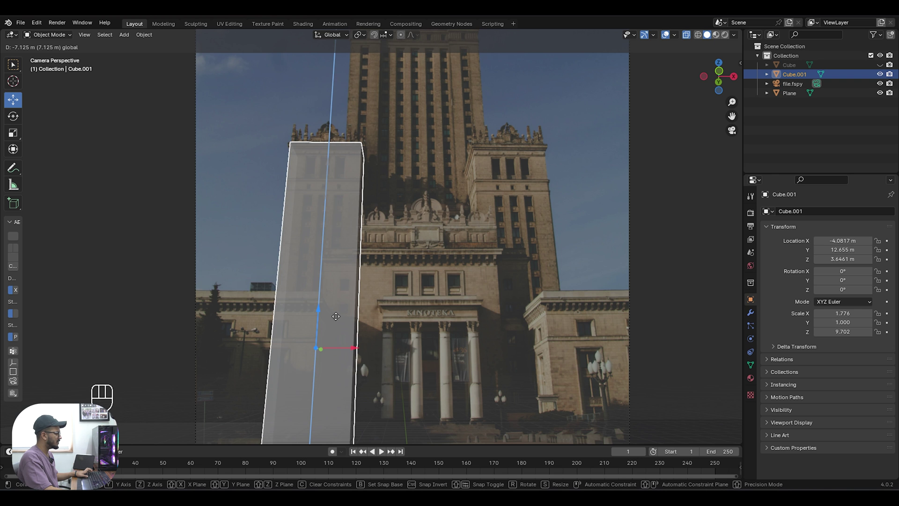
{"action": "left_click", "coordinate": [336, 316]}
Step: Duplicate the left wing block and move the copy along X to about 5.14 m, over the right wing
{"action": "scroll", "coordinate": [316, 234], "scroll_direction": "up", "scroll_amount": 2}
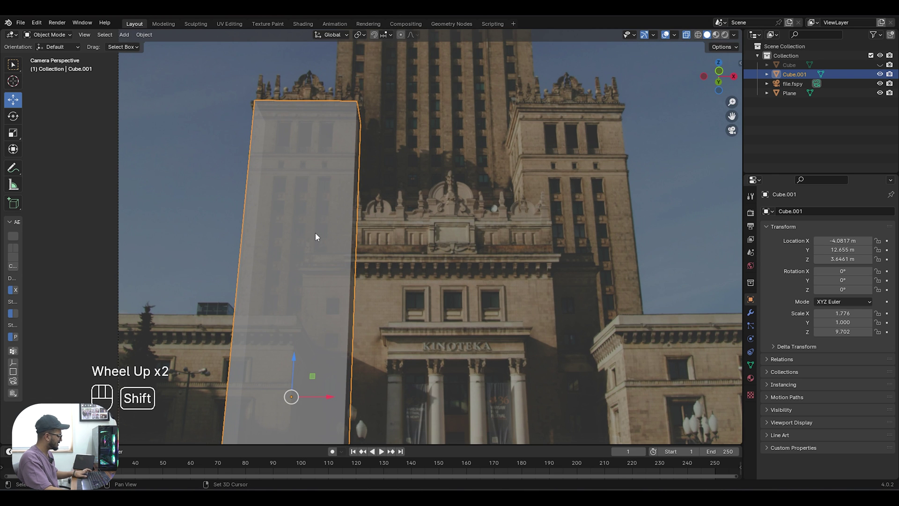
{"action": "key", "text": "shift+d"}
{"action": "left_click", "coordinate": [316, 233]}
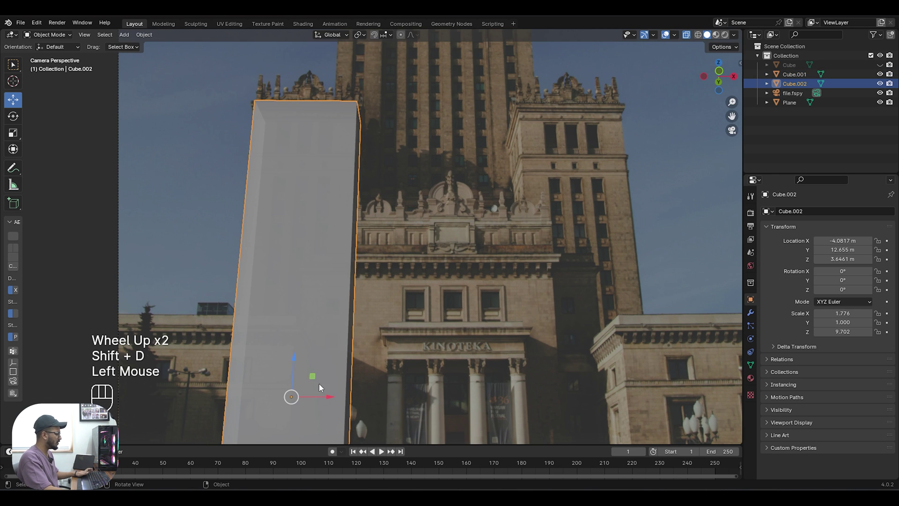
{"action": "left_click_drag", "start_coordinate": [325, 398], "coordinate": [619, 379]}
{"action": "scroll", "coordinate": [570, 256], "scroll_direction": "up", "scroll_amount": 2}
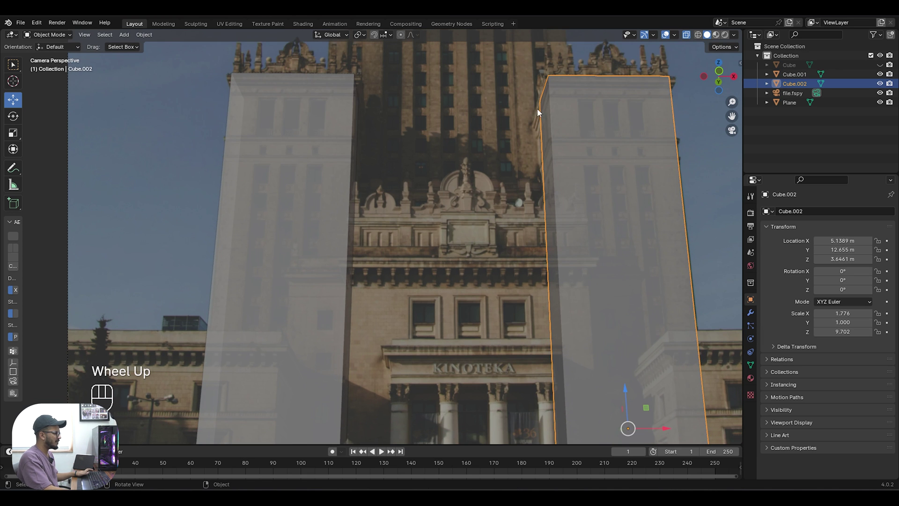
{"action": "scroll", "coordinate": [619, 302], "scroll_direction": "down", "scroll_amount": 1}
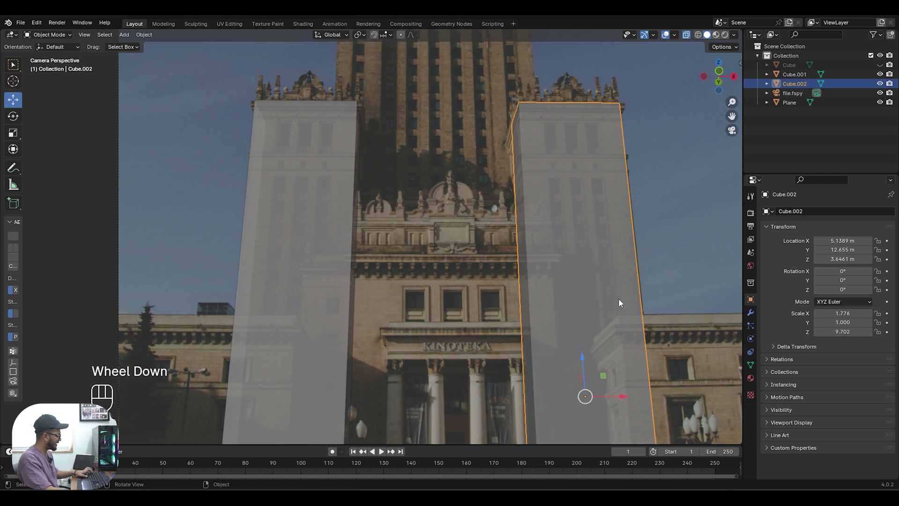
Step: Deepen the right wing block to a Y scale of about 1.58 and move it to about 13.27 m along Y
{"action": "key", "text": "s"}
{"action": "key", "text": "y"}
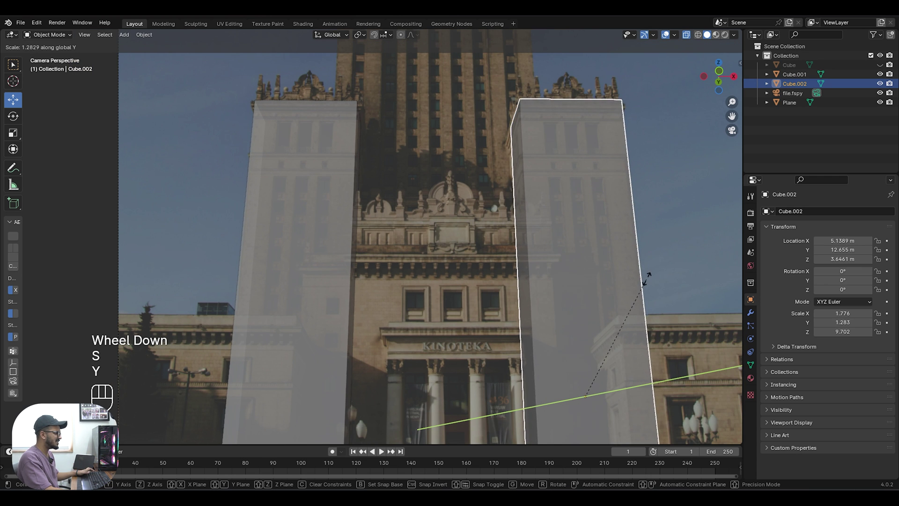
{"action": "left_click", "coordinate": [627, 273]}
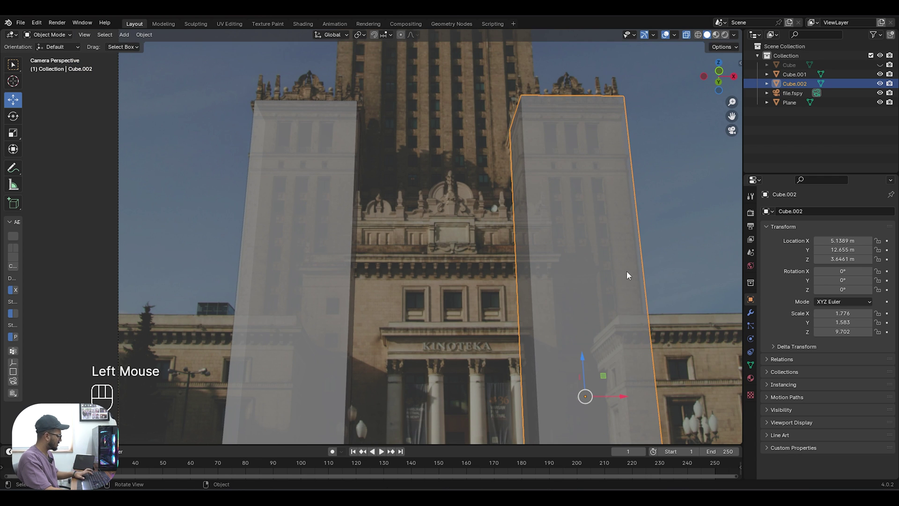
{"action": "key", "text": "g"}
{"action": "key", "text": "y"}
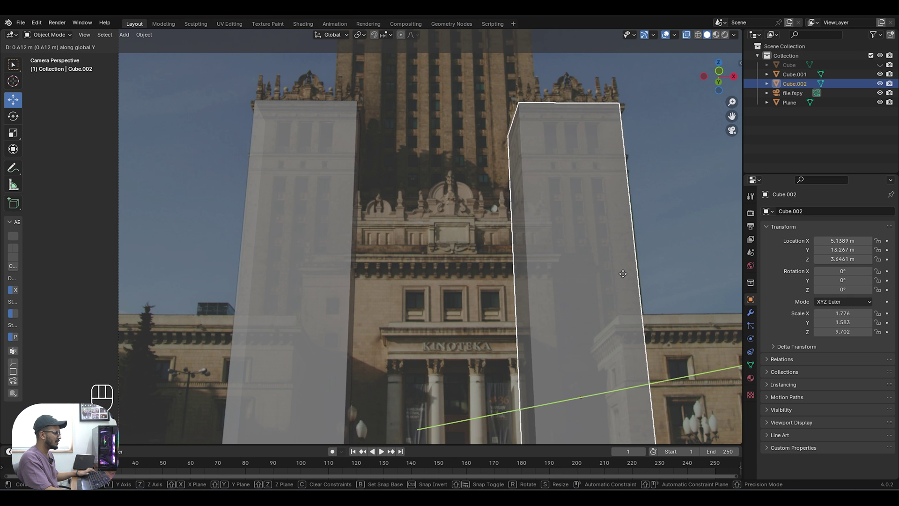
{"action": "left_click", "coordinate": [627, 267]}
{"action": "left_click", "coordinate": [633, 170]}
Step: Nudge the right wing block along X to about 5.17 m so its edges follow the wing in the background image
{"action": "scroll", "coordinate": [608, 105], "scroll_direction": "up", "scroll_amount": 3}
{"action": "scroll", "coordinate": [611, 119], "scroll_direction": "down", "scroll_amount": 1}
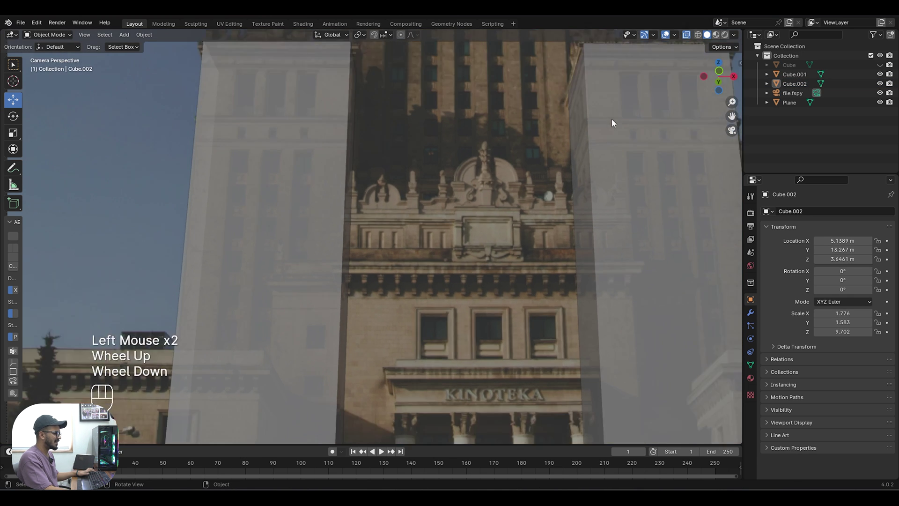
{"action": "scroll", "coordinate": [572, 230], "scroll_direction": "down", "scroll_amount": 2}
{"action": "scroll", "coordinate": [572, 229], "scroll_direction": "up", "scroll_amount": 3}
{"action": "left_click_drag", "start_coordinate": [732, 115], "coordinate": [687, 113]}
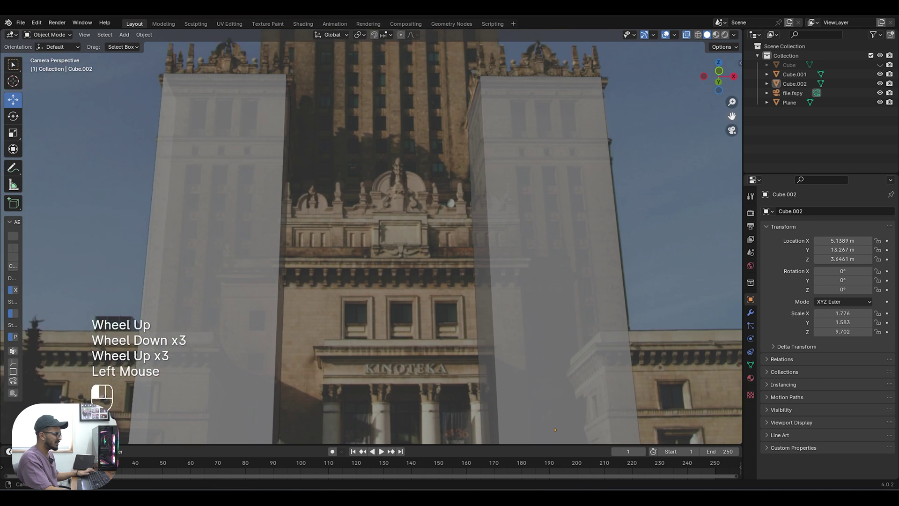
{"action": "scroll", "coordinate": [586, 231], "scroll_direction": "up", "scroll_amount": 1}
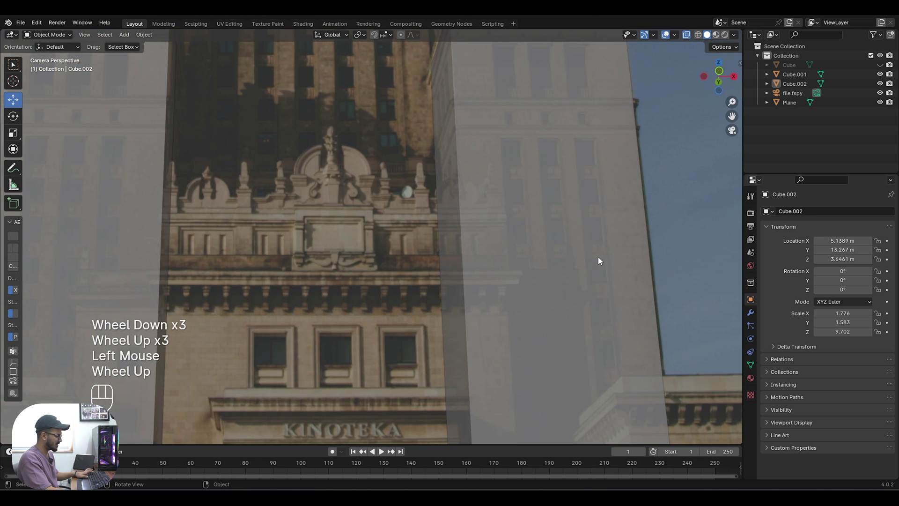
{"action": "left_click", "coordinate": [597, 257]}
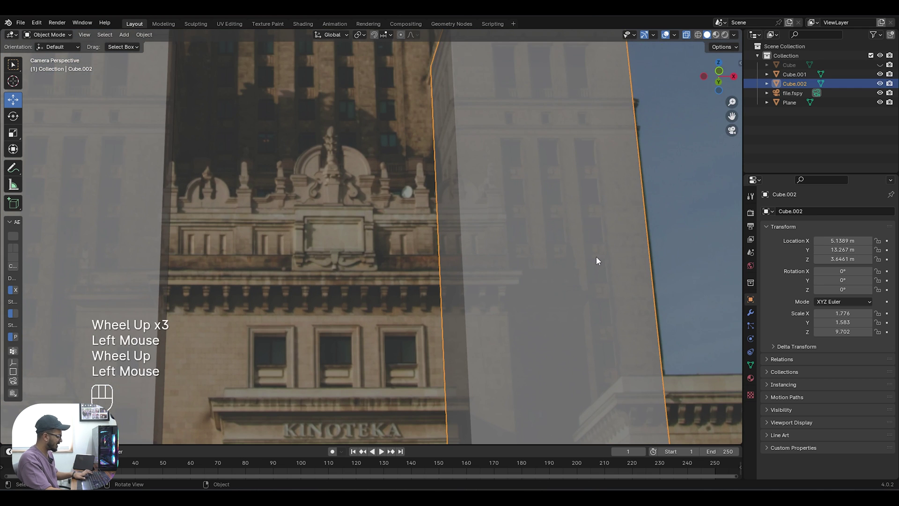
{"action": "key", "text": "g"}
{"action": "key", "text": "x"}
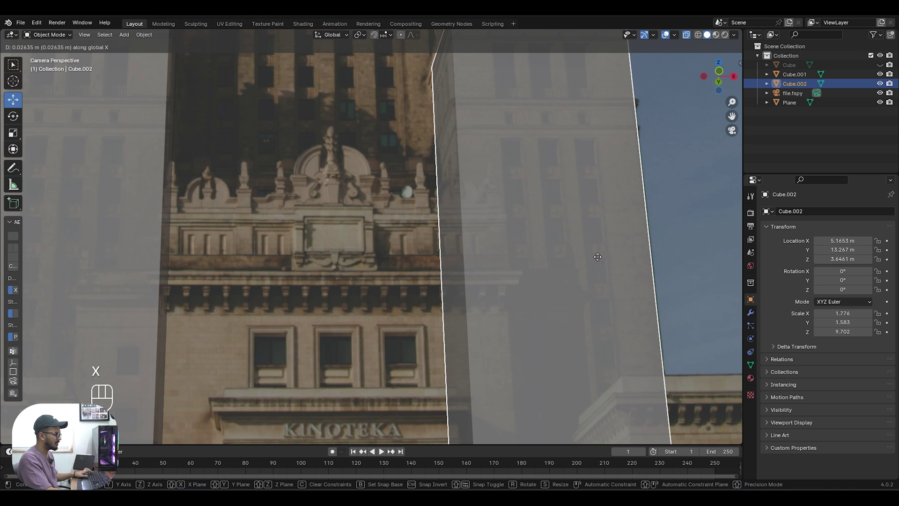
{"action": "left_click", "coordinate": [598, 257]}
{"action": "left_click", "coordinate": [691, 229]}
Step: Unhide the original tower block and check all three blocks against the building in the camera view
{"action": "scroll", "coordinate": [684, 236], "scroll_direction": "down", "scroll_amount": 3}
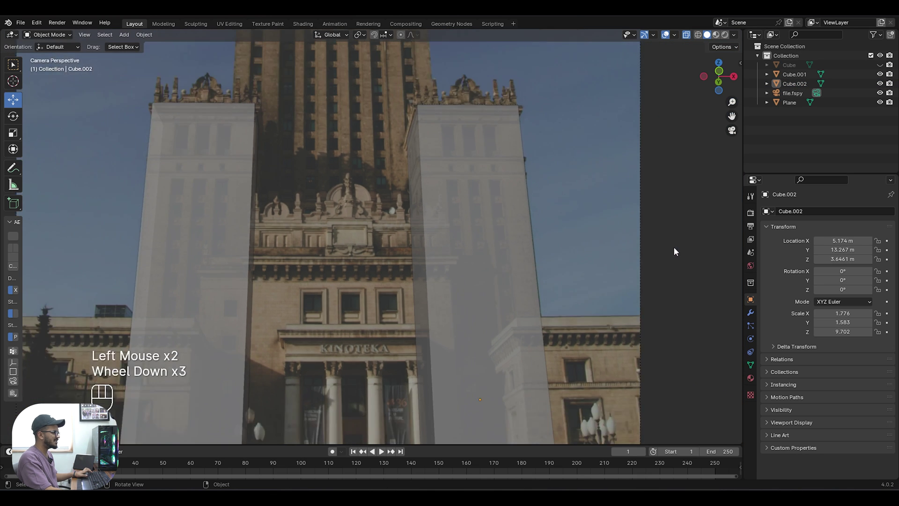
{"action": "scroll", "coordinate": [286, 241], "scroll_direction": "up", "scroll_amount": 1}
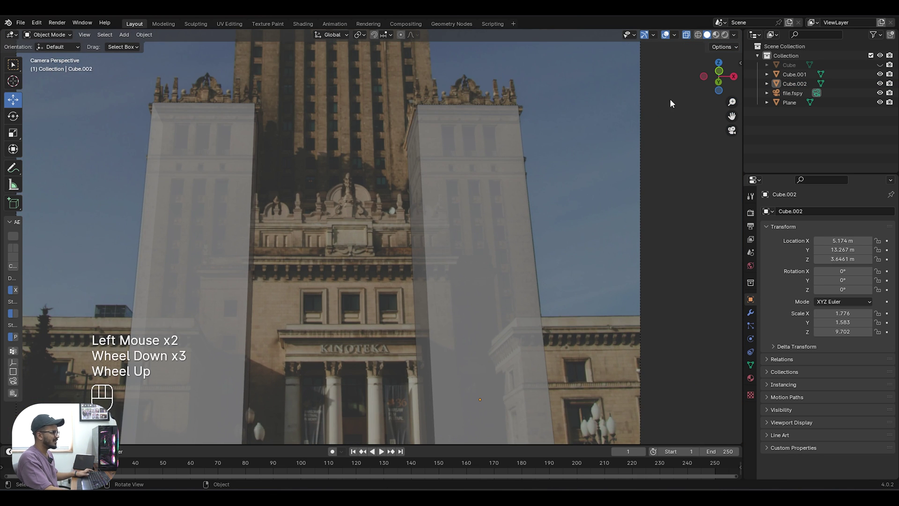
{"action": "left_click", "coordinate": [880, 64]}
{"action": "scroll", "coordinate": [253, 177], "scroll_direction": "down", "scroll_amount": 3}
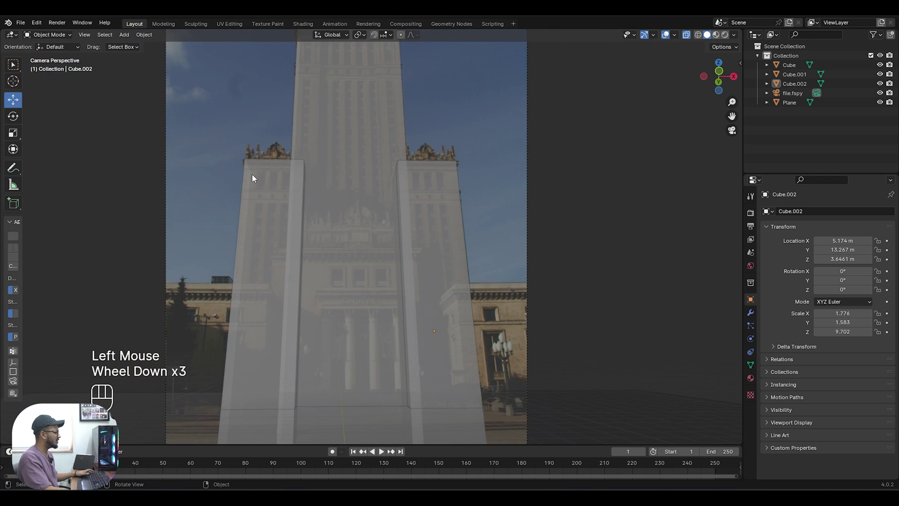
{"action": "scroll", "coordinate": [256, 177], "scroll_direction": "down", "scroll_amount": 1}
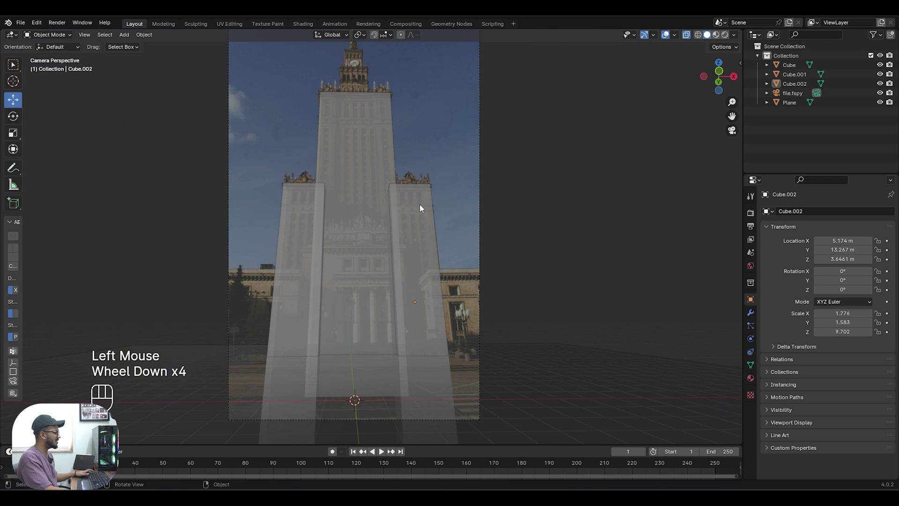
{"action": "scroll", "coordinate": [419, 204], "scroll_direction": "up", "scroll_amount": 1}
{"action": "scroll", "coordinate": [407, 239], "scroll_direction": "down", "scroll_amount": 1}
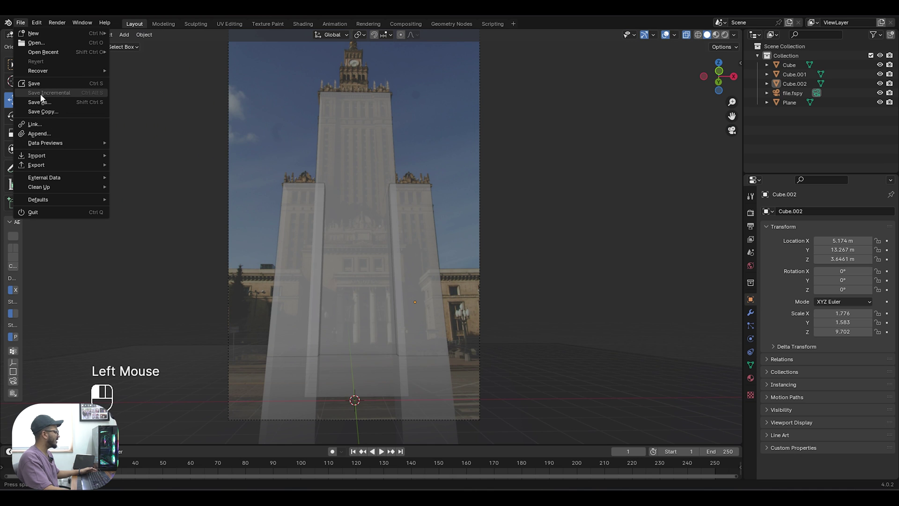
Step: Save the scene as "project file" in the E:\Apple Vision CGI folder
{"action": "left_click", "coordinate": [39, 102]}
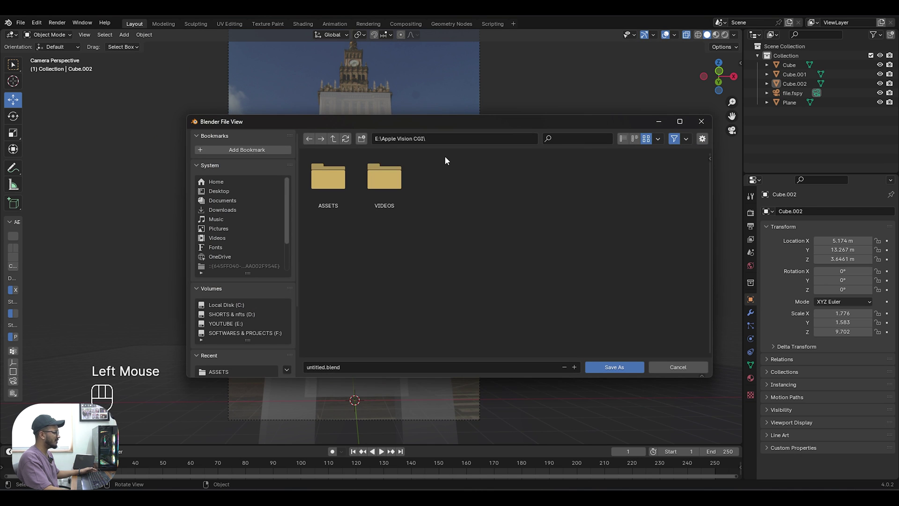
{"action": "left_click", "coordinate": [348, 369]}
{"action": "type", "text": "project file"}
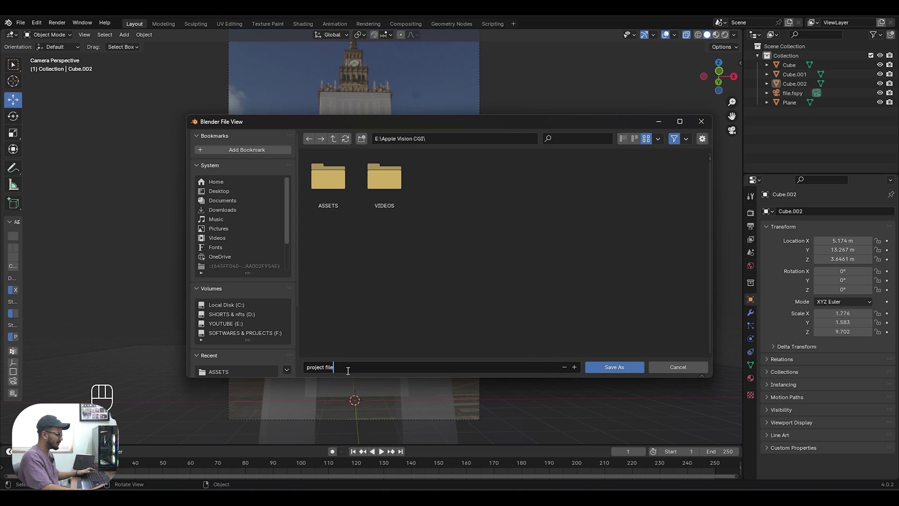
{"action": "left_click", "coordinate": [601, 367]}
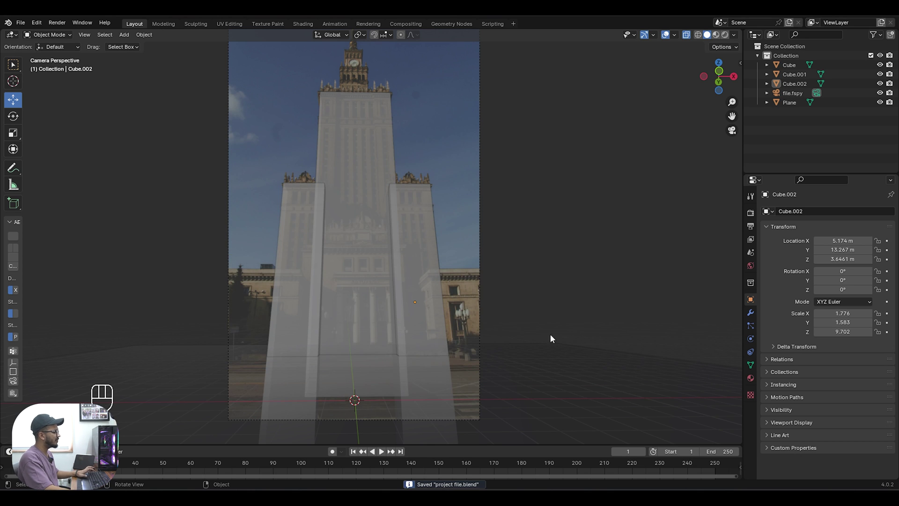
{"action": "scroll", "coordinate": [529, 272], "scroll_direction": "up", "scroll_amount": 2}
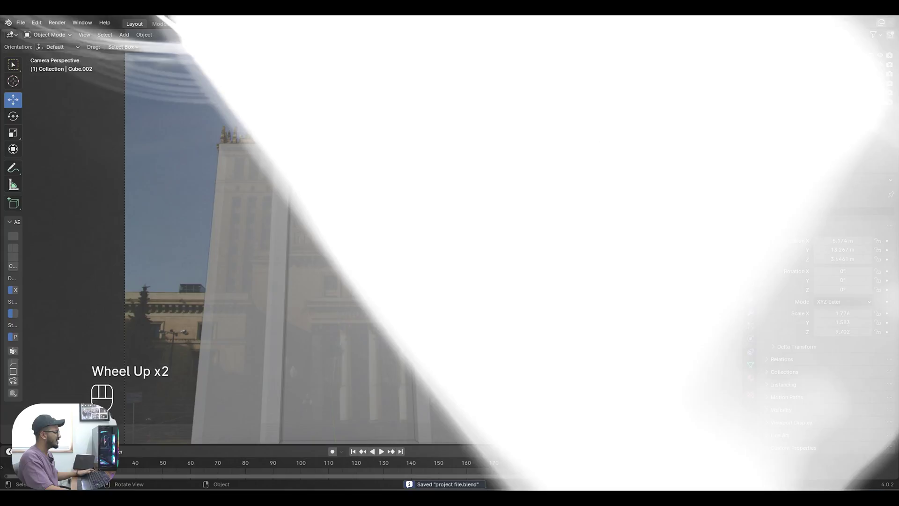
{"action": "scroll", "coordinate": [405, 202], "scroll_direction": "down", "scroll_amount": 1}
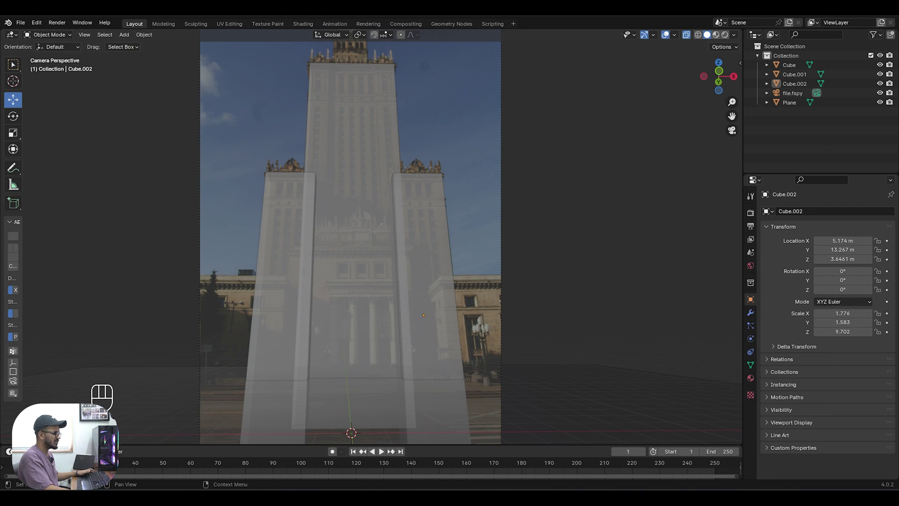
{"action": "left_click", "coordinate": [840, 499]}
{"action": "left_click", "coordinate": [749, 306]}
{"action": "left_click", "coordinate": [502, 114]}
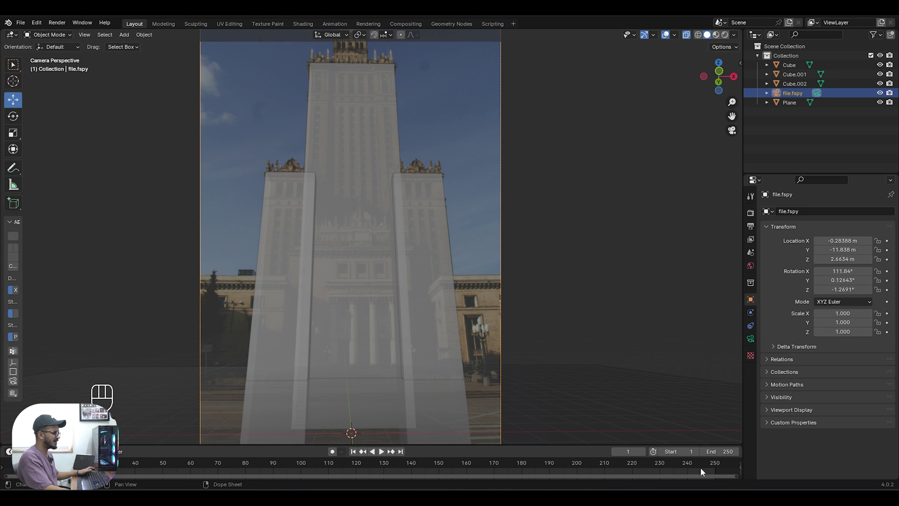
Step: Switch to Chrome and open Sketchfab's model search in a new browser tab
{"action": "left_click", "coordinate": [706, 450]}
{"action": "left_click", "coordinate": [136, 15]}
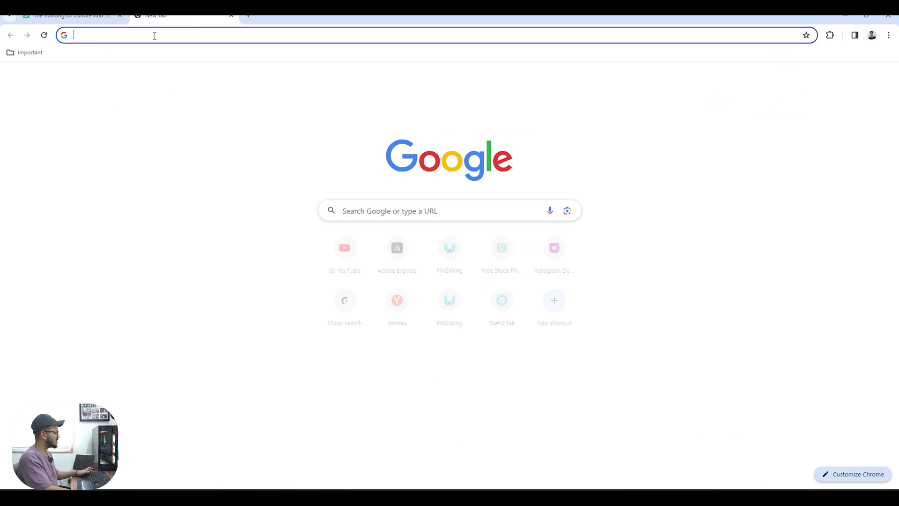
{"action": "type", "text": "sk"}
{"action": "key", "text": "Return"}
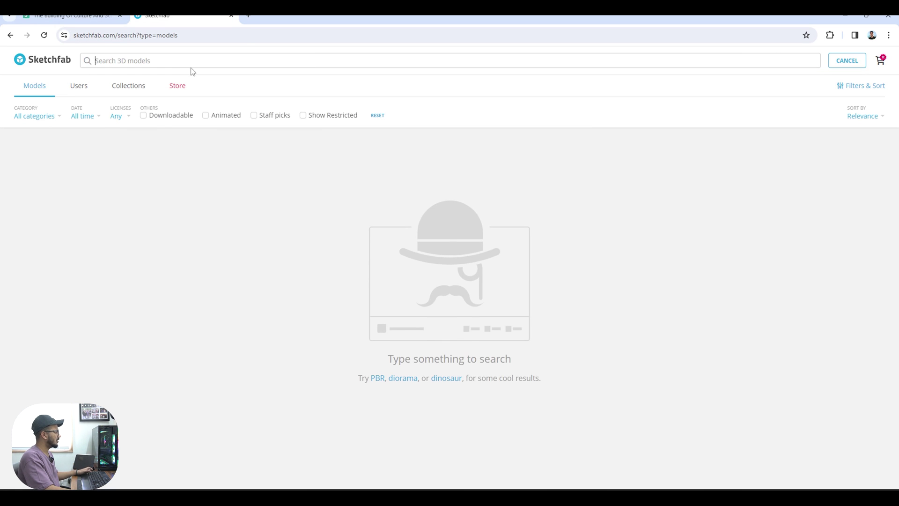
Step: Search Sketchfab for "vision pro" and limit the results to downloadable models
{"action": "type", "text": "asp"}
{"action": "key", "text": "BackSpace"}
{"action": "key", "text": "BackSpace"}
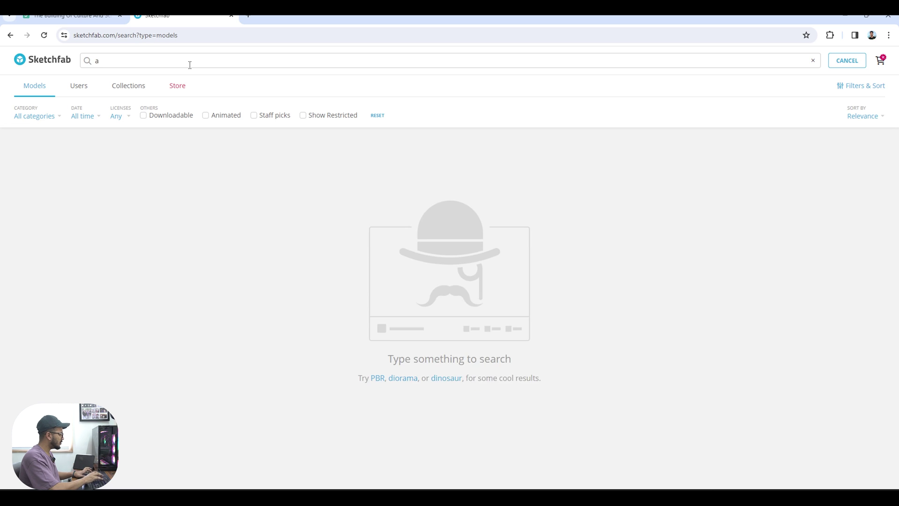
{"action": "type", "text": "ision pro"}
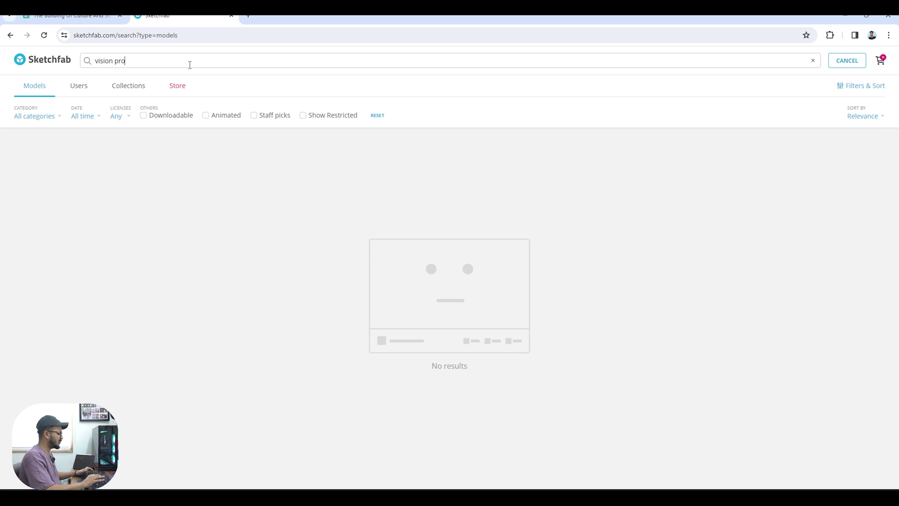
{"action": "key", "text": "Return"}
{"action": "left_click", "coordinate": [143, 115]}
{"action": "scroll", "coordinate": [124, 270], "scroll_direction": "down", "scroll_amount": 4}
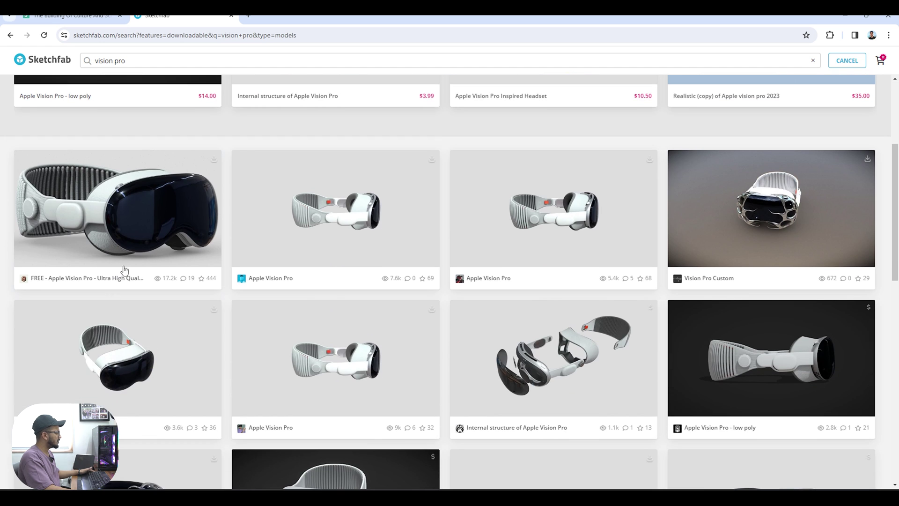
Step: Inspect the free white-strapped Apple Vision Pro model beside the Ultra High Quality one in the 3D viewer, and open its download options
{"action": "left_click", "coordinate": [343, 239]}
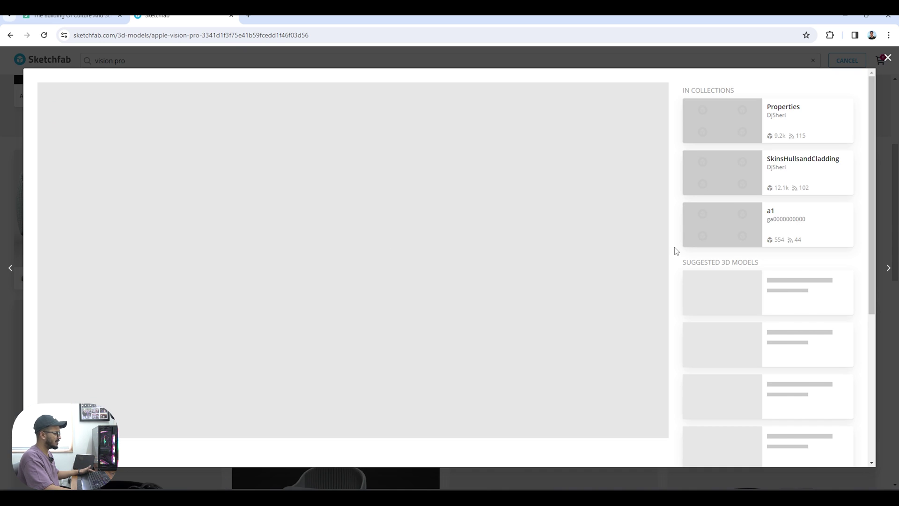
{"action": "scroll", "coordinate": [676, 249], "scroll_direction": "down", "scroll_amount": 3}
{"action": "scroll", "coordinate": [676, 248], "scroll_direction": "up", "scroll_amount": 2}
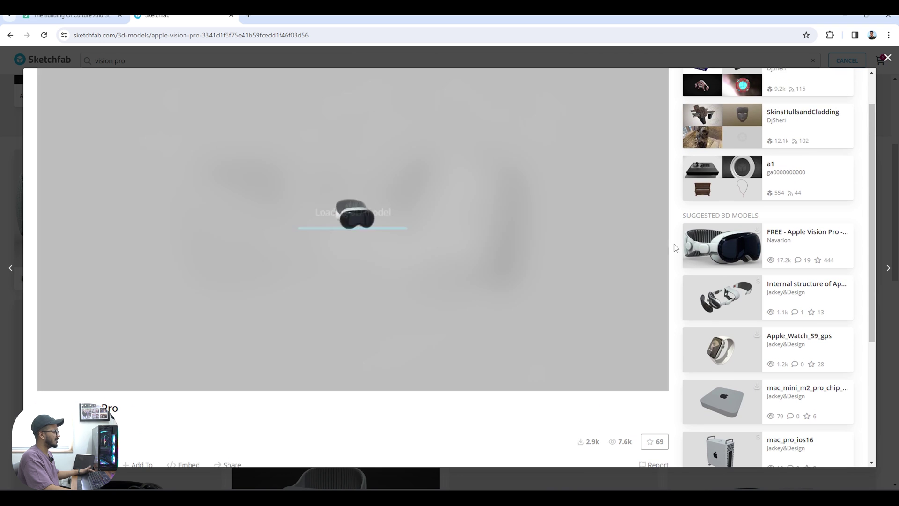
{"action": "left_click_drag", "start_coordinate": [352, 258], "coordinate": [673, 232]}
{"action": "scroll", "coordinate": [672, 232], "scroll_direction": "down", "scroll_amount": 3}
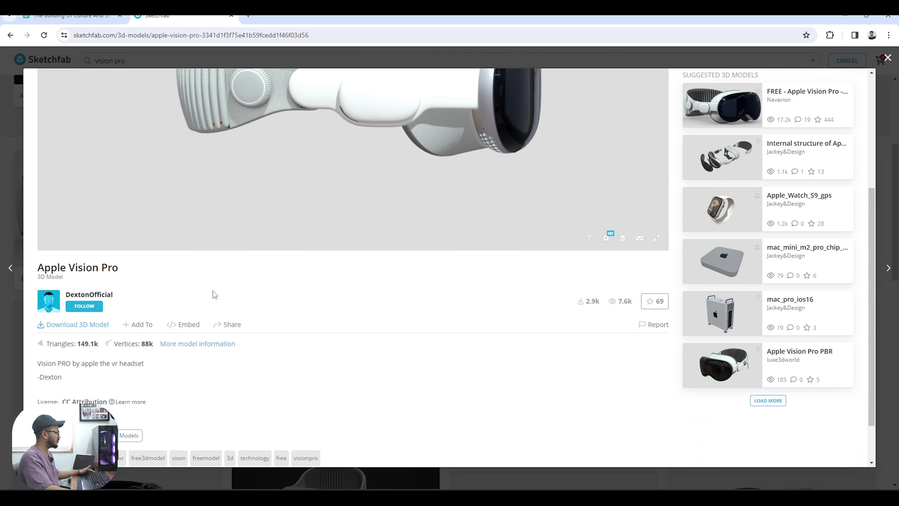
{"action": "left_click", "coordinate": [77, 324]}
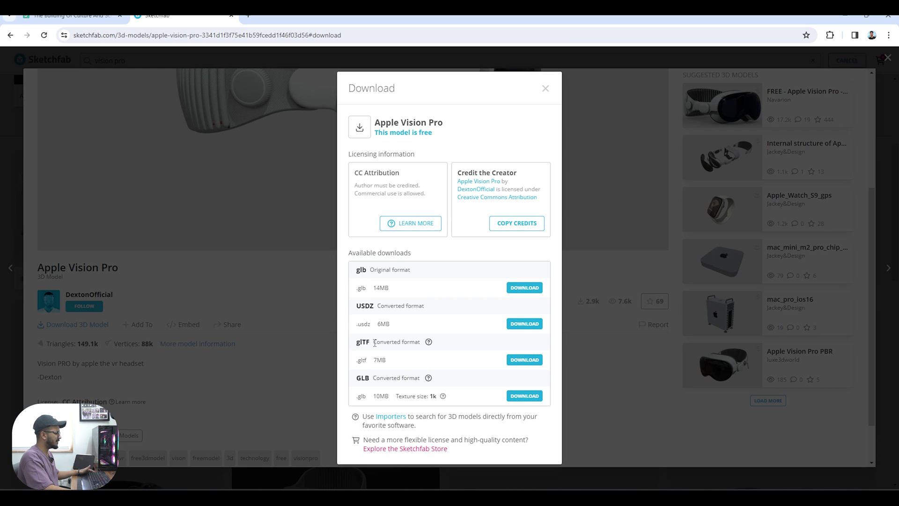
Step: Request the glTF download of the Apple Vision Pro model and dismiss the download dialog
{"action": "left_click_drag", "start_coordinate": [375, 343], "coordinate": [421, 342]}
{"action": "left_click", "coordinate": [391, 361]}
{"action": "left_click", "coordinate": [521, 363]}
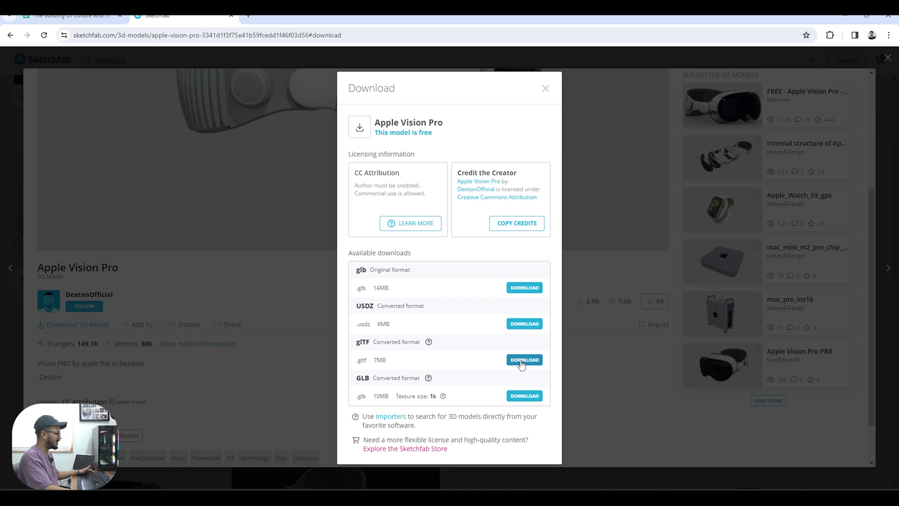
{"action": "left_click", "coordinate": [522, 363]}
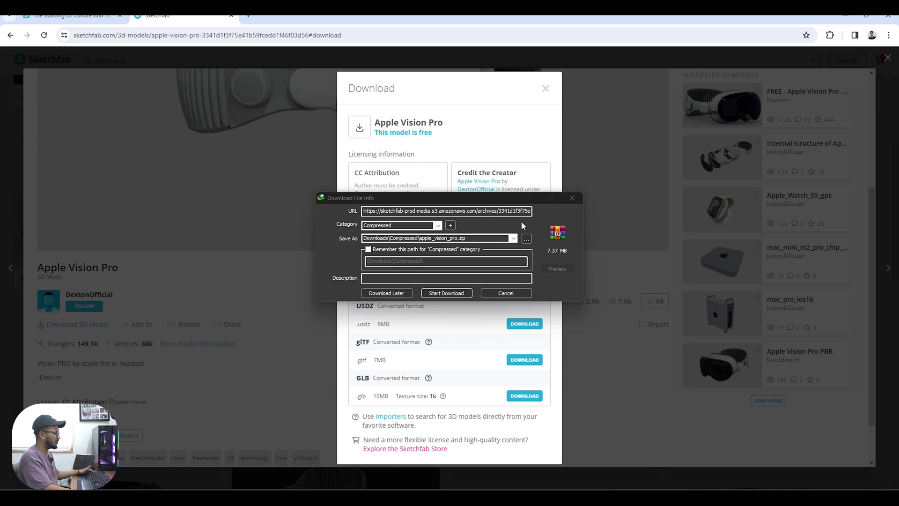
{"action": "left_click", "coordinate": [572, 199]}
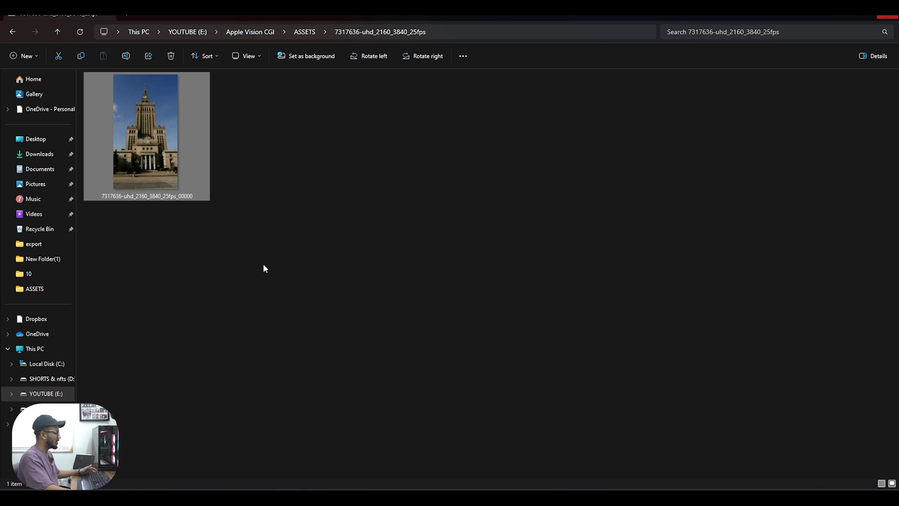
Step: Switch to File Explorer and examine the contents of the apple_vision_pro_ios16 folder inside ASSETS
{"action": "key", "text": "alt+Left"}
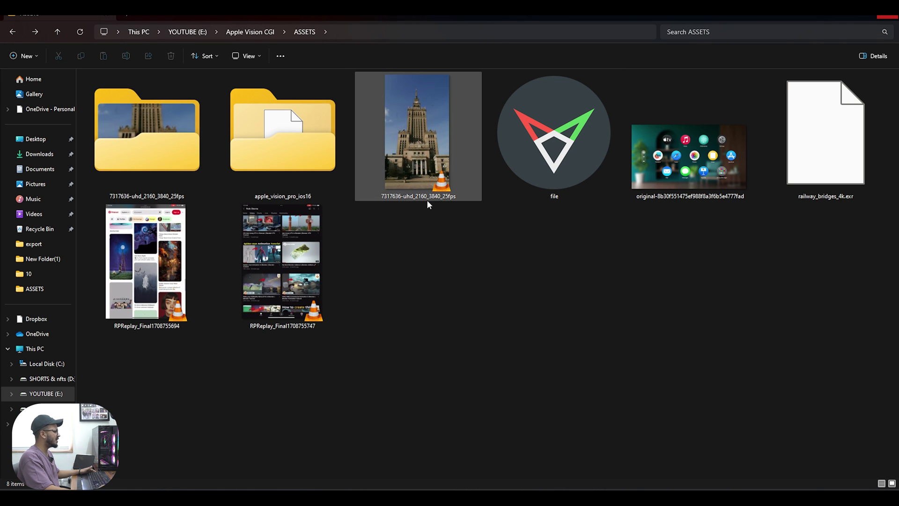
{"action": "double_click", "coordinate": [271, 159]}
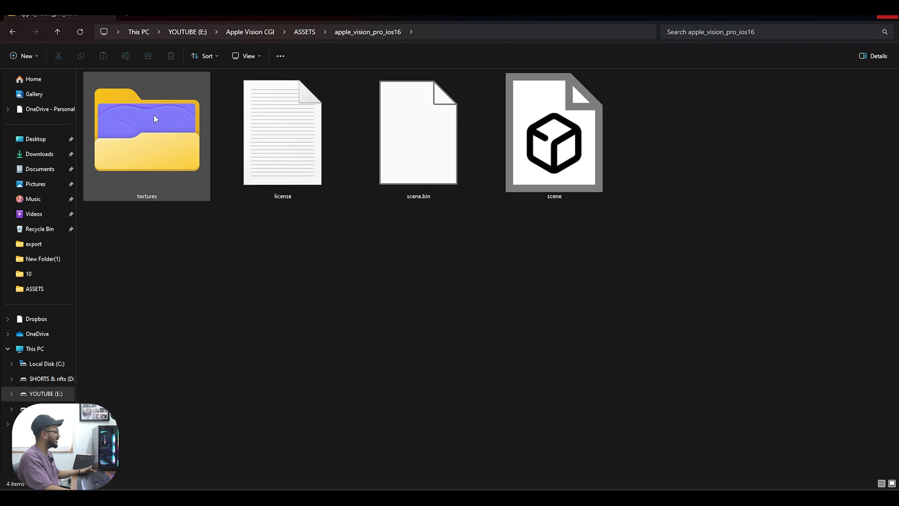
{"action": "left_click_drag", "start_coordinate": [631, 147], "coordinate": [161, 243]}
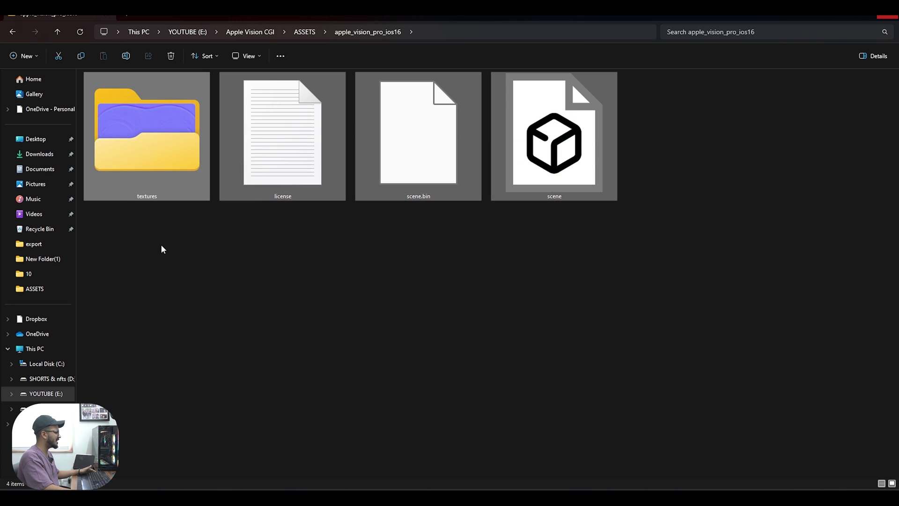
{"action": "left_click", "coordinate": [161, 244]}
{"action": "left_click_drag", "start_coordinate": [740, 133], "coordinate": [303, 152]}
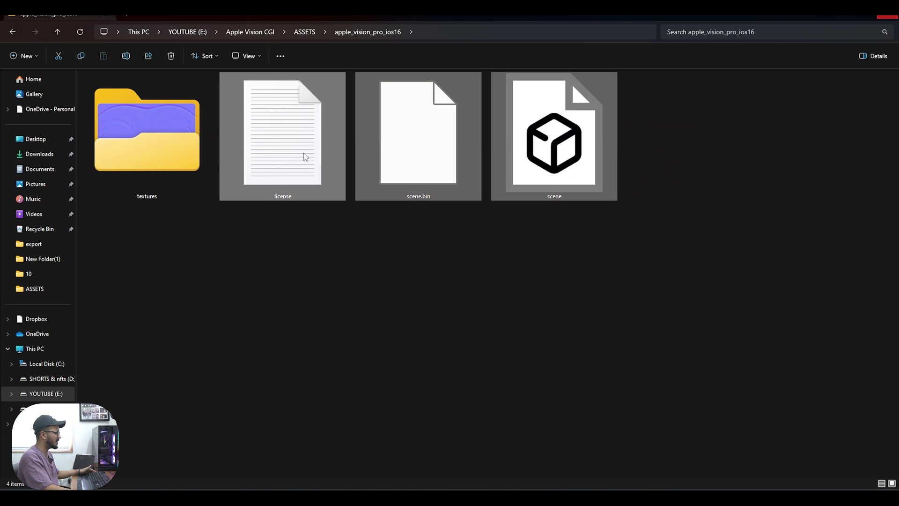
{"action": "left_click", "coordinate": [170, 147]}
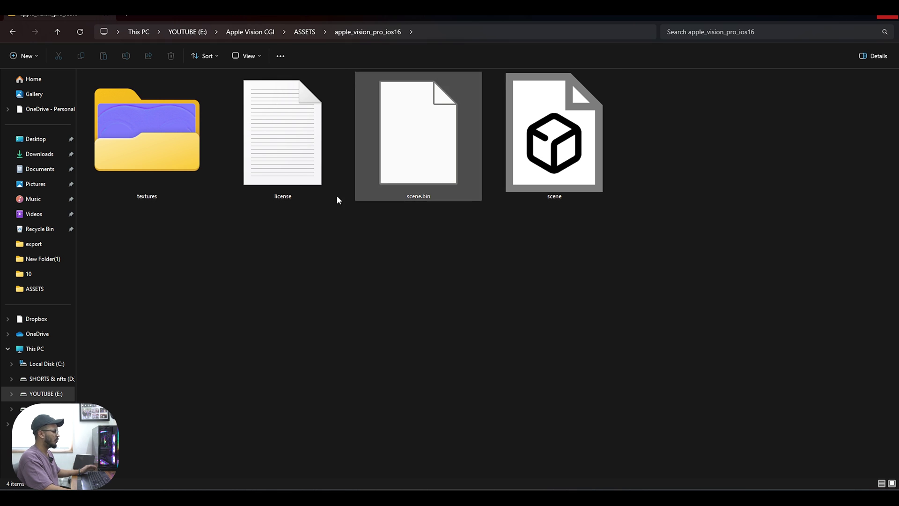
{"action": "left_click_drag", "start_coordinate": [174, 240], "coordinate": [566, 145]}
{"action": "left_click", "coordinate": [572, 304]}
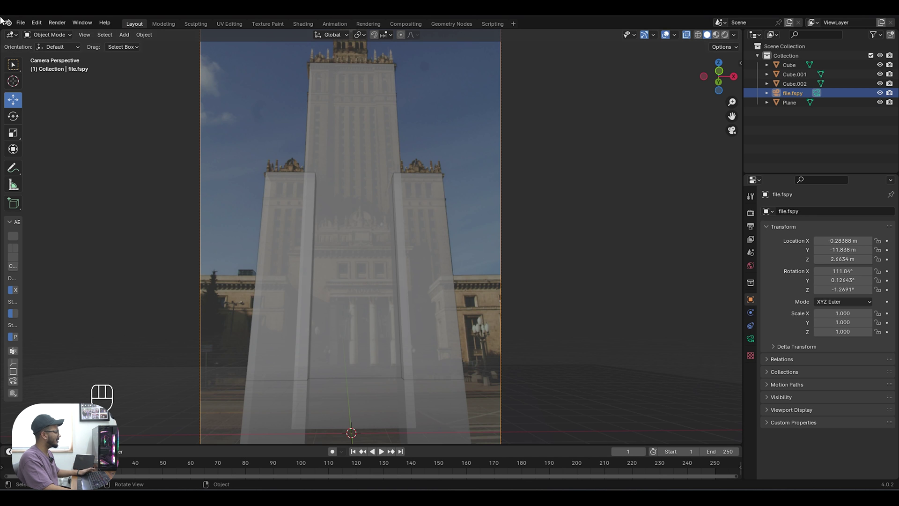
Step: Switch to Blender and import scene.gltf from the ASSETS\apple_vision_pro_ios16 folder as glTF 2.0
{"action": "left_click", "coordinate": [23, 25]}
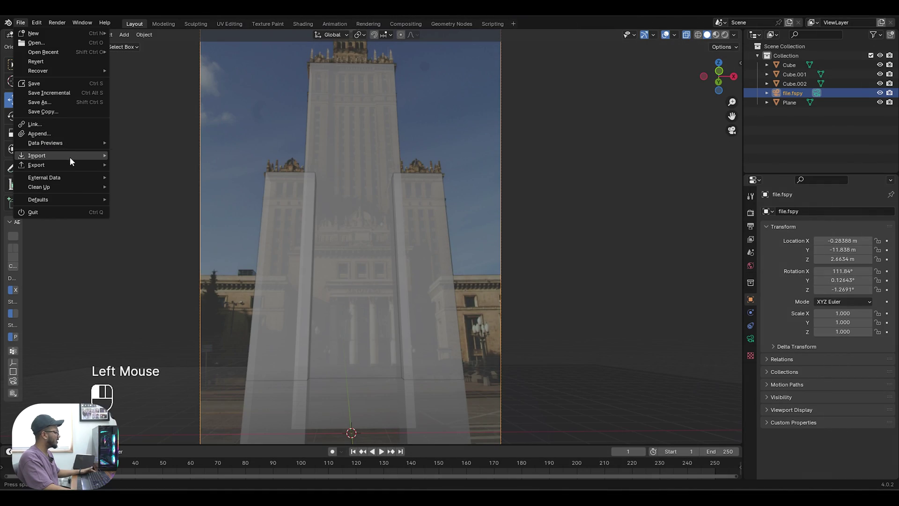
{"action": "mouse_move", "coordinate": [69, 156]}
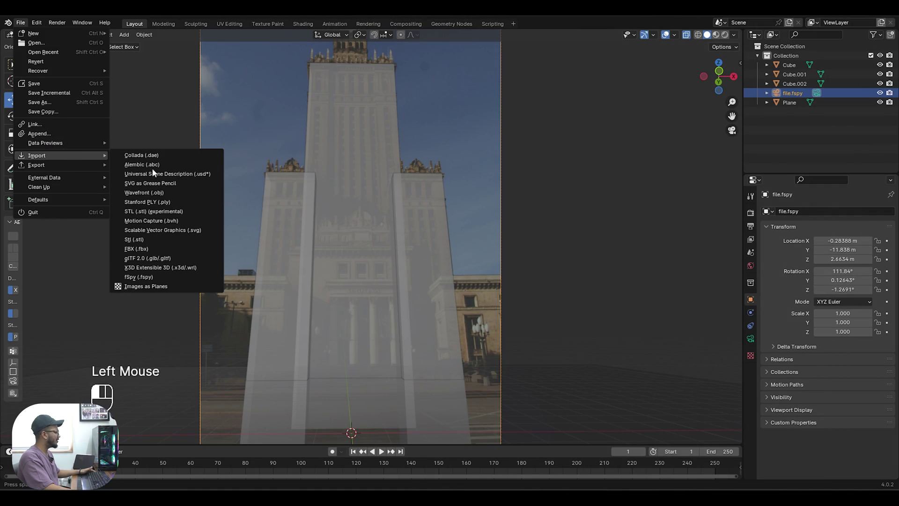
{"action": "left_click", "coordinate": [149, 258]}
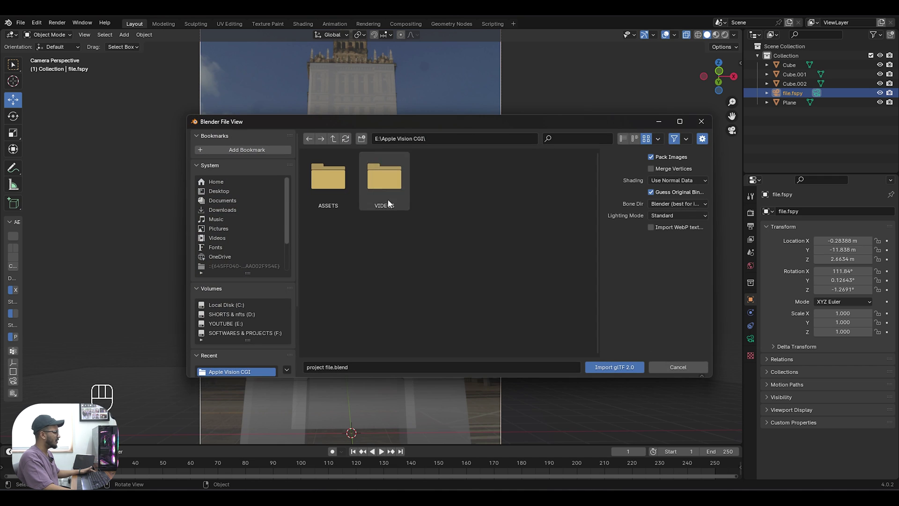
{"action": "double_click", "coordinate": [325, 178]}
{"action": "left_click", "coordinate": [375, 192]}
{"action": "double_click", "coordinate": [375, 190]}
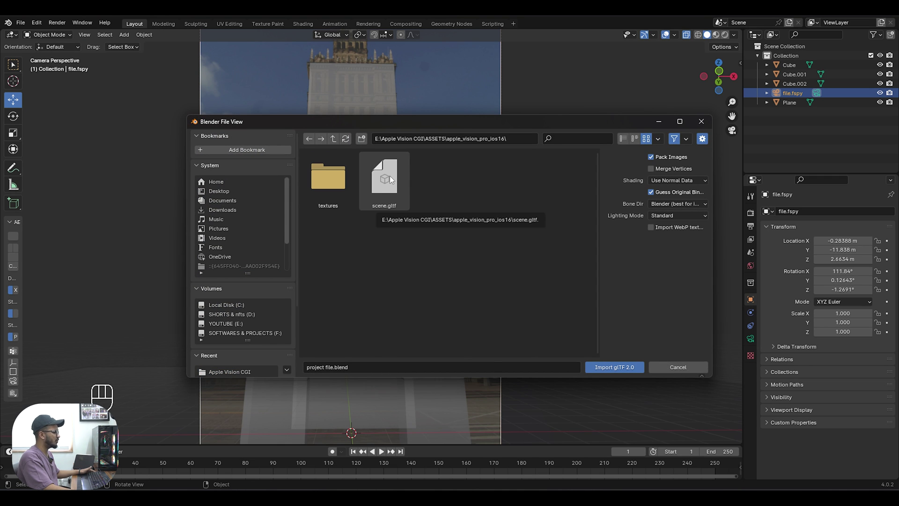
{"action": "double_click", "coordinate": [390, 176]}
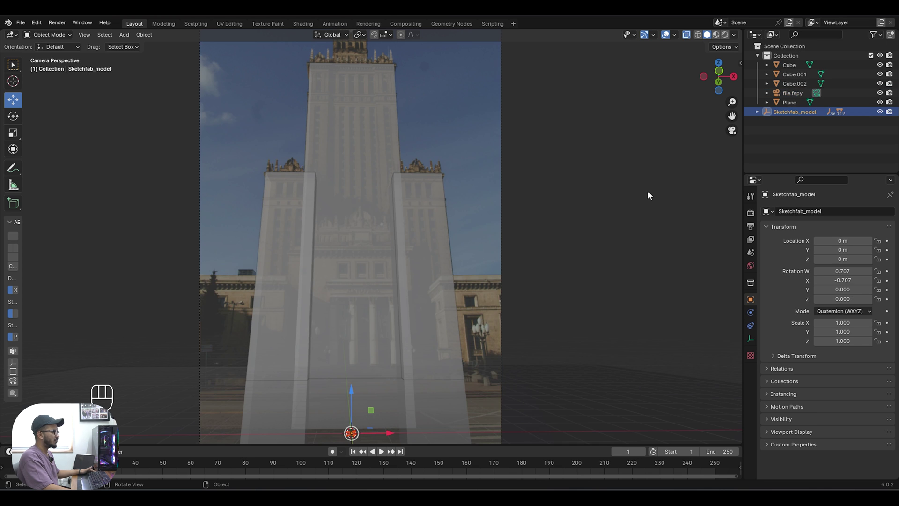
Step: Select the imported Sketchfab_model and scale it up uniformly to about 37.5
{"action": "left_click", "coordinate": [781, 139]}
{"action": "left_click", "coordinate": [785, 112]}
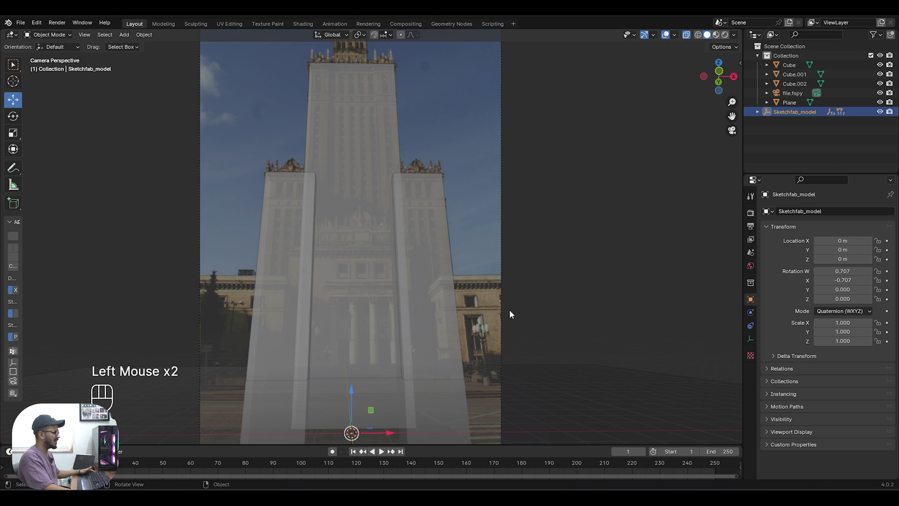
{"action": "middle_click_drag", "start_coordinate": [421, 281], "coordinate": [480, 325]}
{"action": "scroll", "coordinate": [387, 330], "scroll_direction": "down", "scroll_amount": 4}
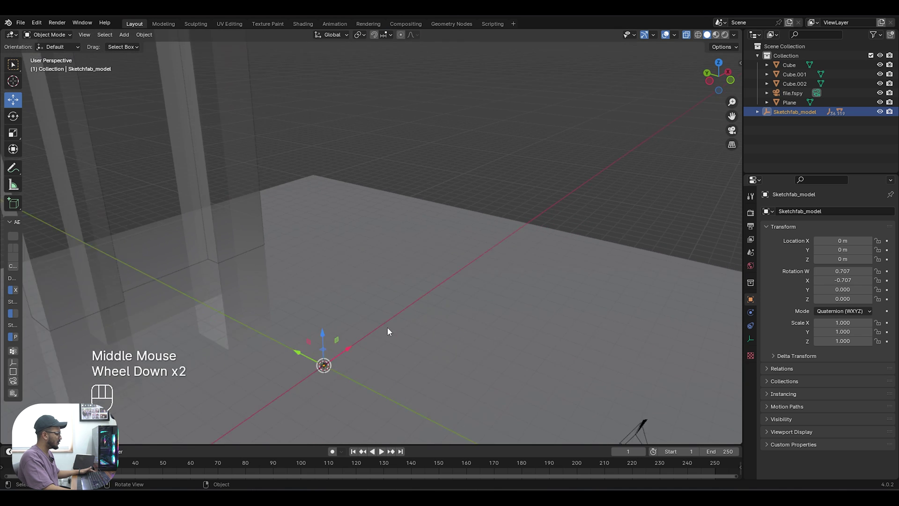
{"action": "key", "text": "s"}
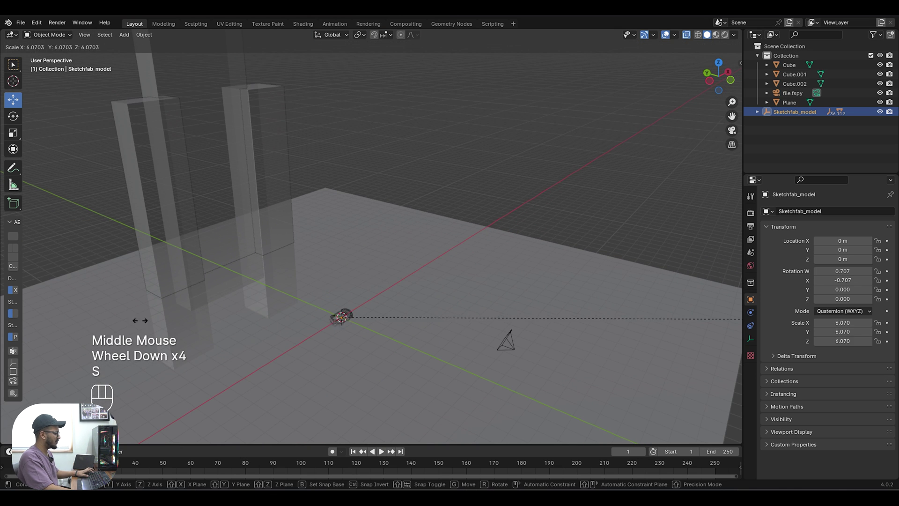
{"action": "left_click", "coordinate": [447, 317]}
{"action": "key", "text": "s"}
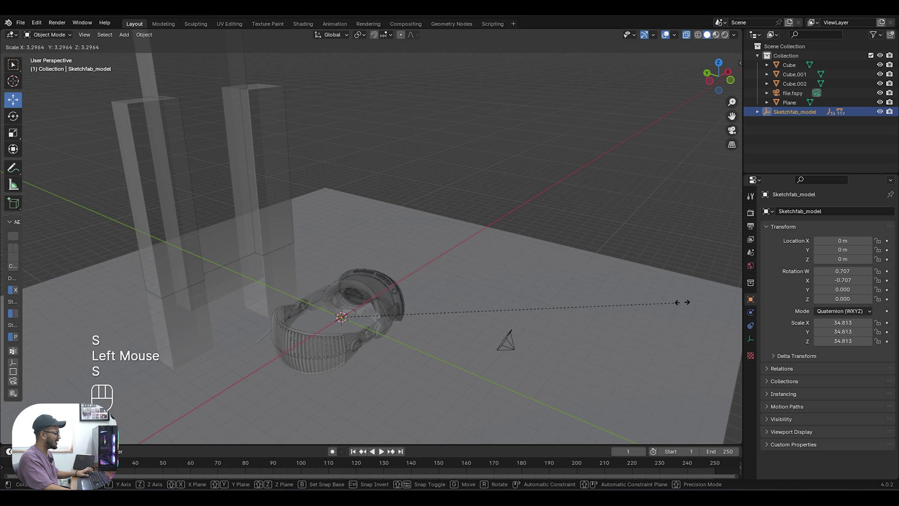
{"action": "left_click", "coordinate": [703, 299]}
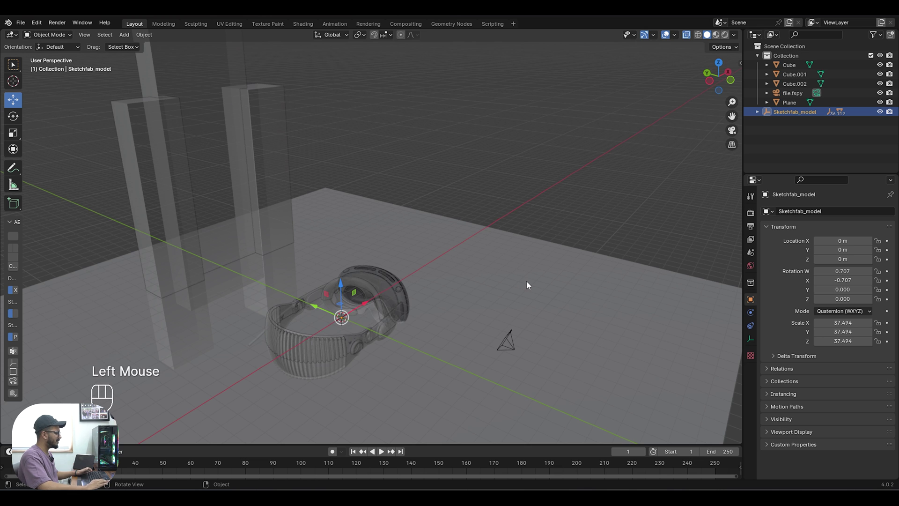
Step: In top view, rotate the headset -90° about Z and move it to about Y 12.49 m over the tower block
{"action": "key", "text": "KP_7"}
{"action": "scroll", "coordinate": [516, 267], "scroll_direction": "down", "scroll_amount": 1}
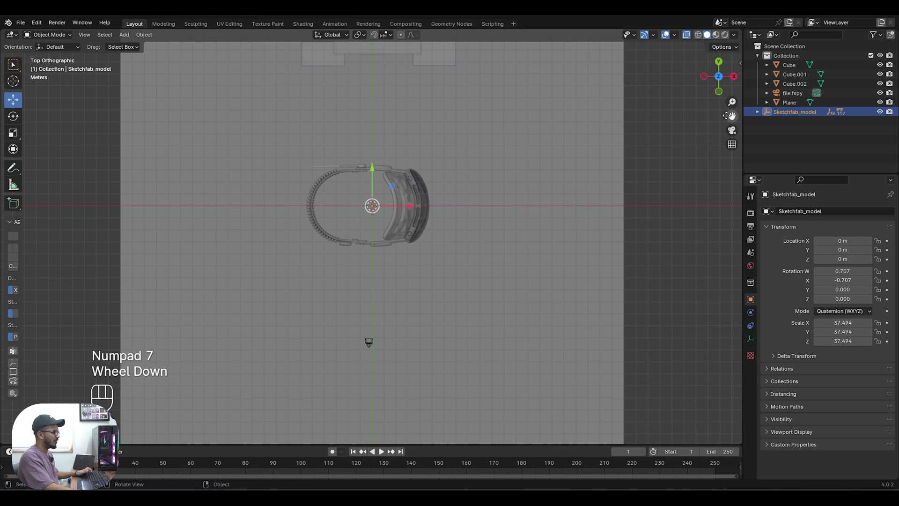
{"action": "left_click_drag", "start_coordinate": [728, 115], "coordinate": [628, 169]}
{"action": "type", "text": "rz"}
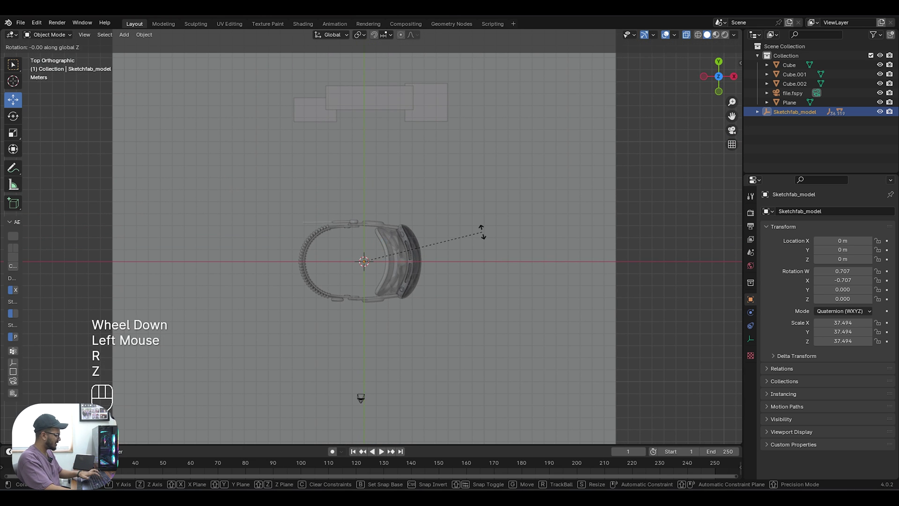
{"action": "type", "text": "-90"}
{"action": "left_click", "coordinate": [462, 244]}
{"action": "left_click_drag", "start_coordinate": [362, 240], "coordinate": [361, 89]}
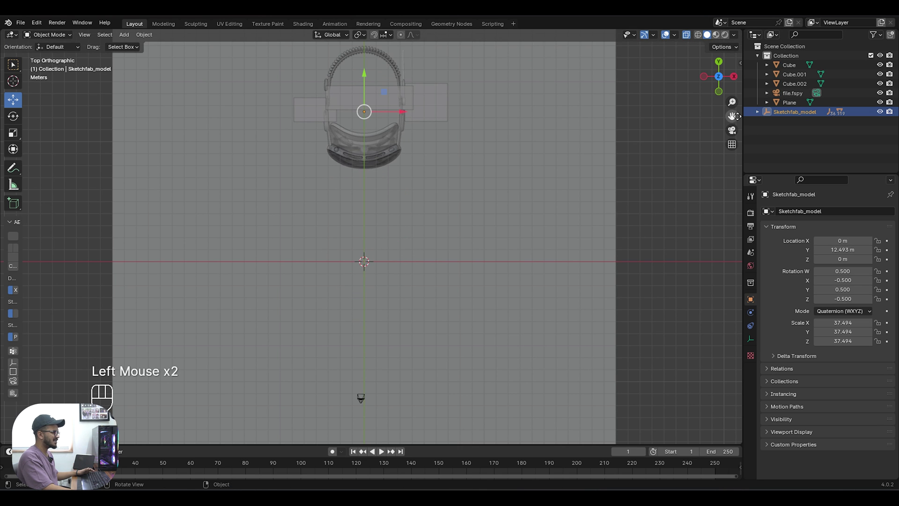
Step: Fit the headset around the tower in top view by scaling it to about 48.24 and moving it to about X 0.45 m, Y 13.85 m
{"action": "left_click_drag", "start_coordinate": [733, 116], "coordinate": [721, 215]}
{"action": "scroll", "coordinate": [333, 241], "scroll_direction": "up", "scroll_amount": 4}
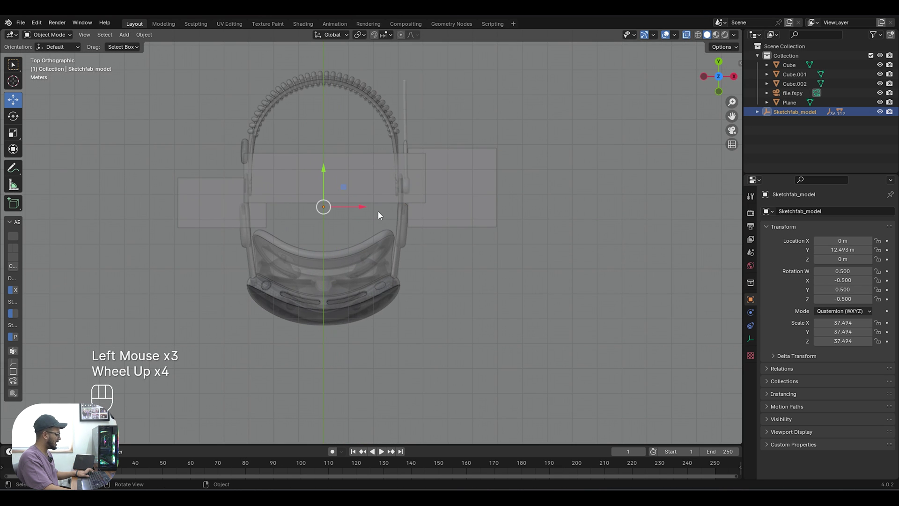
{"action": "key", "text": "s"}
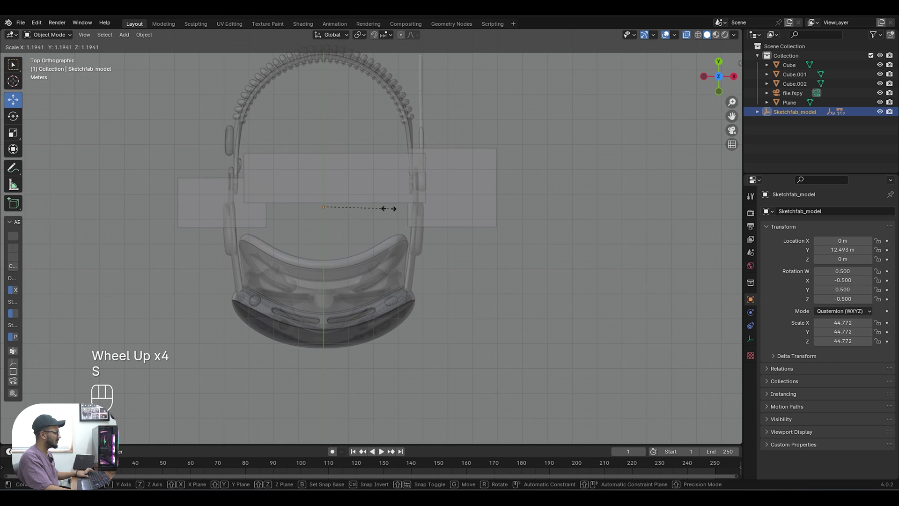
{"action": "left_click", "coordinate": [391, 209]}
{"action": "left_click_drag", "start_coordinate": [360, 209], "coordinate": [372, 206]}
{"action": "left_click_drag", "start_coordinate": [335, 176], "coordinate": [335, 141]}
{"action": "key", "text": "s"}
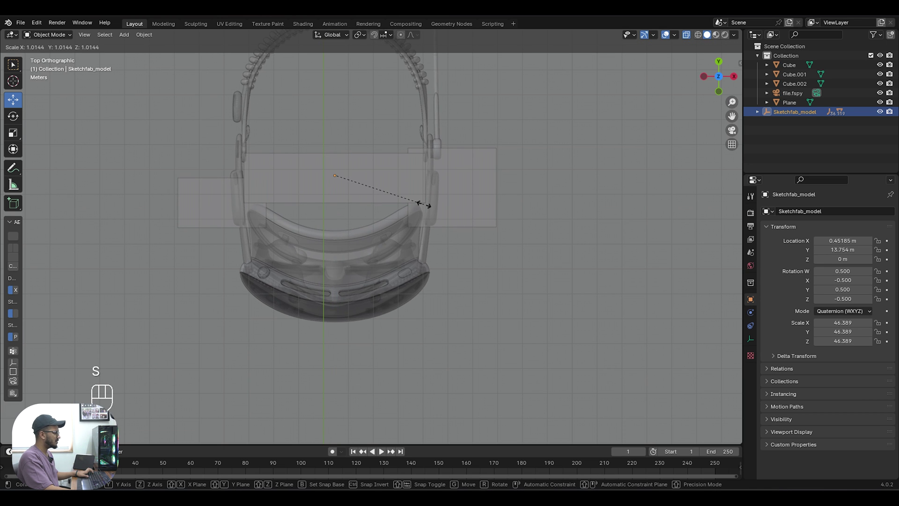
{"action": "left_click", "coordinate": [428, 203]}
{"action": "left_click_drag", "start_coordinate": [336, 148], "coordinate": [336, 143]}
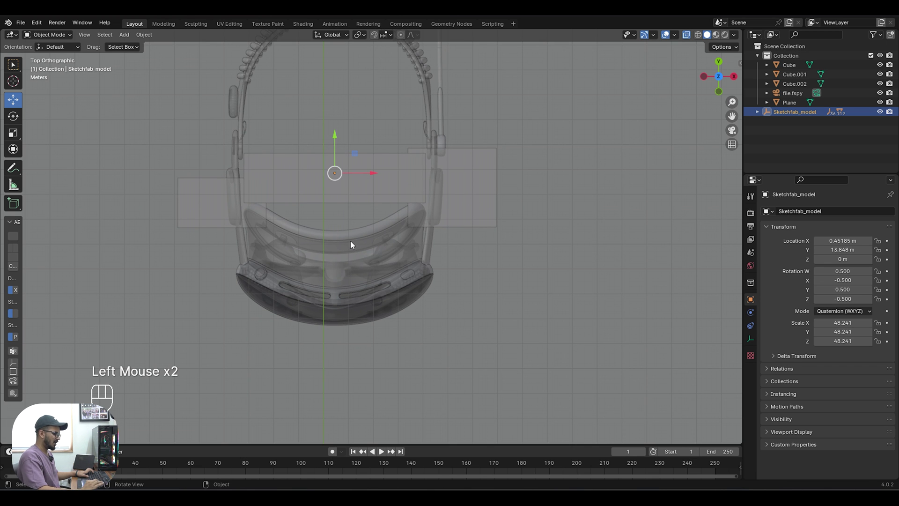
Step: Raise the headset along Z to about 17.27 m and check its fit on the tower from the camera view
{"action": "key", "text": "KP_0"}
{"action": "left_click_drag", "start_coordinate": [356, 364], "coordinate": [344, 120]}
{"action": "left_click", "coordinate": [250, 105]}
{"action": "middle_click_drag", "start_coordinate": [327, 138], "coordinate": [302, 164]}
{"action": "key", "text": "KP_0"}
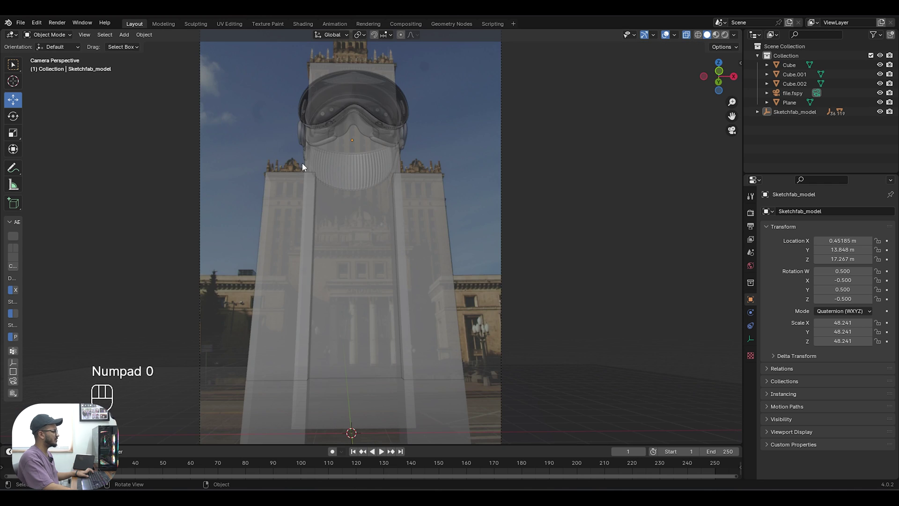
Step: Save the project file and turn off X-ray display in the viewport
{"action": "scroll", "coordinate": [421, 223], "scroll_direction": "down", "scroll_amount": 1}
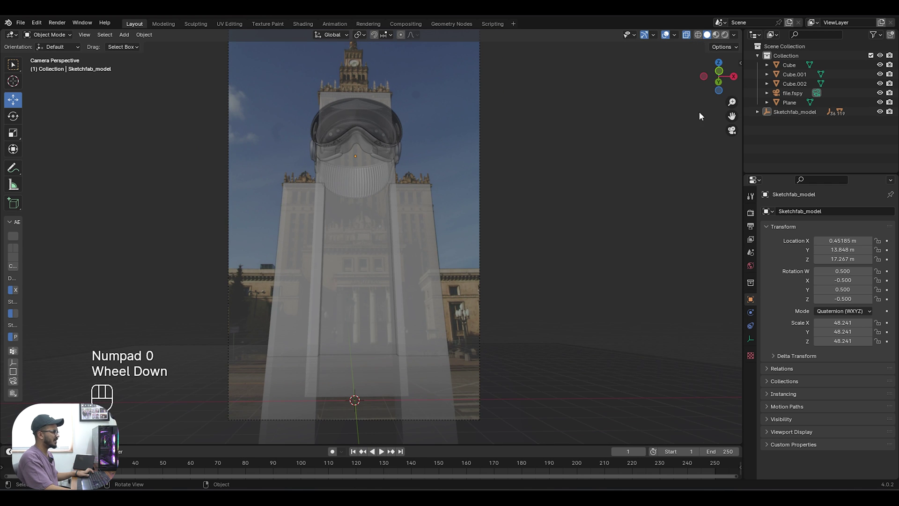
{"action": "left_click_drag", "start_coordinate": [732, 116], "coordinate": [736, 131]}
{"action": "key", "text": "ctrl+s"}
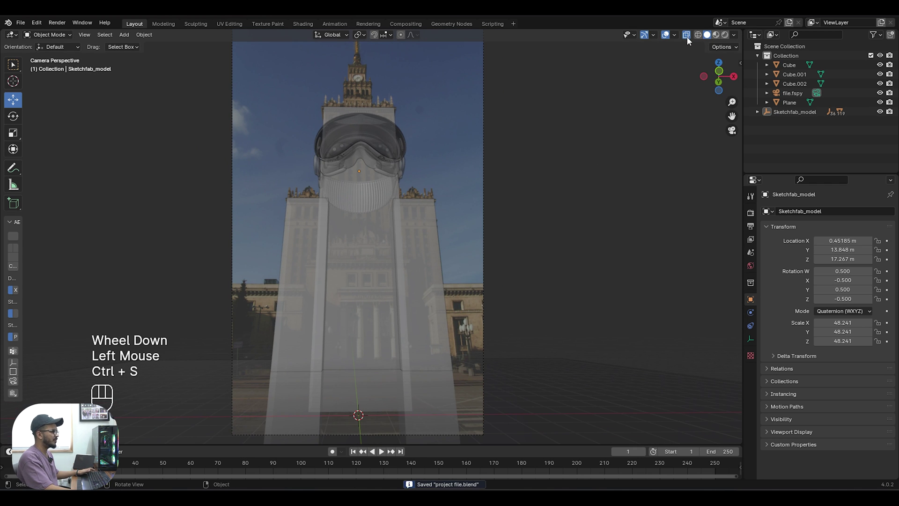
{"action": "left_click", "coordinate": [687, 35]}
Step: Raise the headset on the tower slightly to about Z 18.1 m and deselect it
{"action": "scroll", "coordinate": [505, 160], "scroll_direction": "up", "scroll_amount": 1}
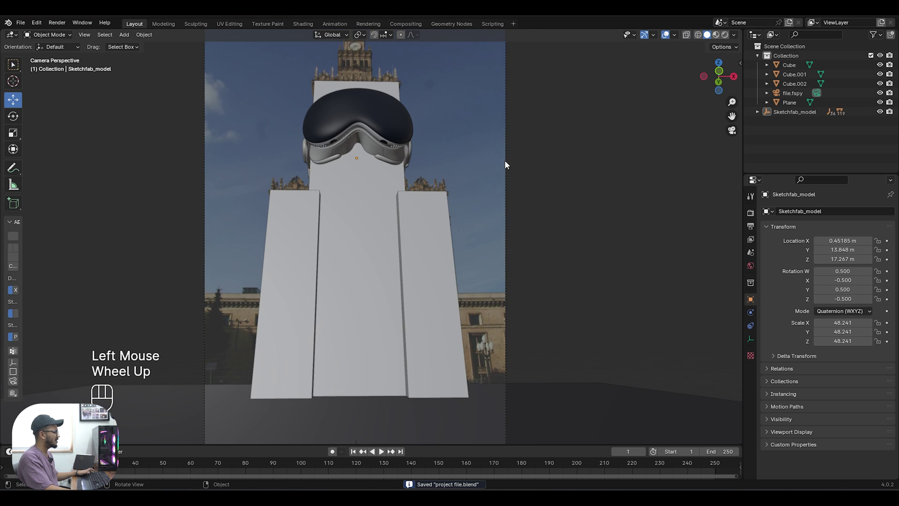
{"action": "scroll", "coordinate": [505, 162], "scroll_direction": "up", "scroll_amount": 1}
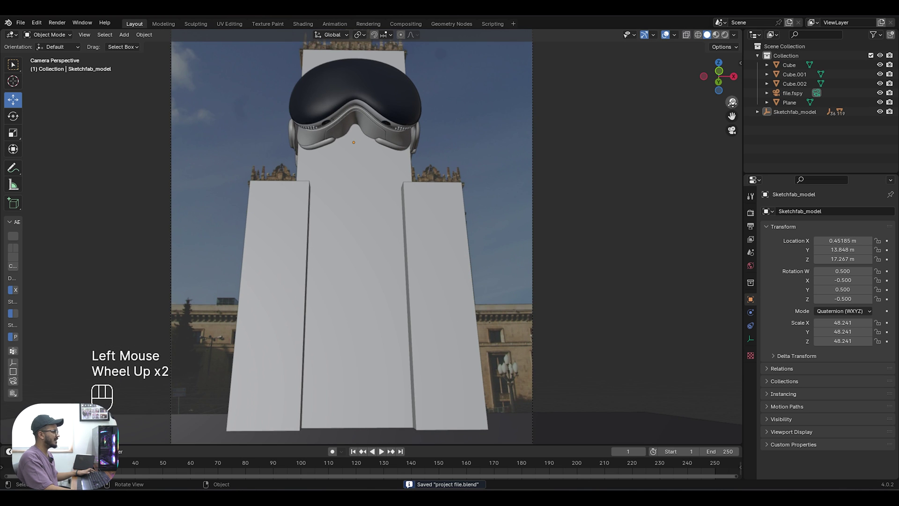
{"action": "left_click_drag", "start_coordinate": [732, 116], "coordinate": [728, 188]}
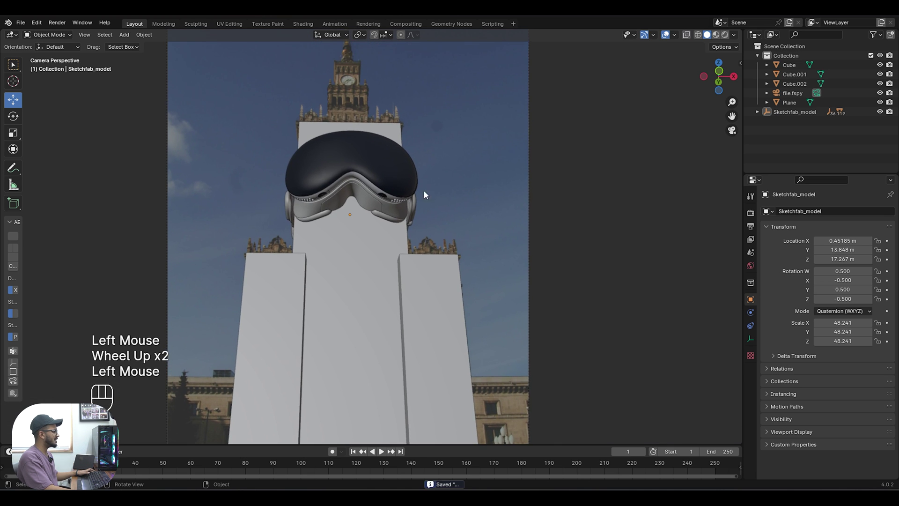
{"action": "scroll", "coordinate": [356, 204], "scroll_direction": "up", "scroll_amount": 1}
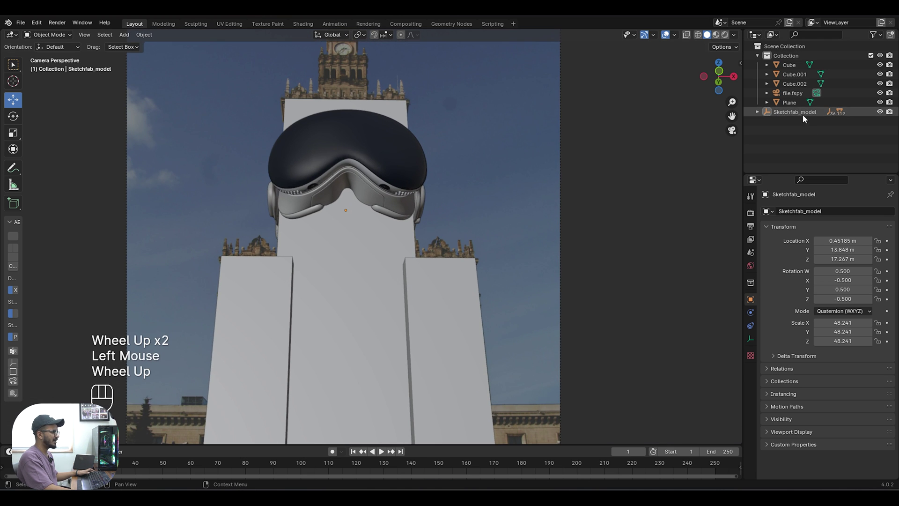
{"action": "left_click", "coordinate": [802, 113]}
{"action": "left_click_drag", "start_coordinate": [347, 188], "coordinate": [345, 173]}
{"action": "left_click", "coordinate": [677, 182]}
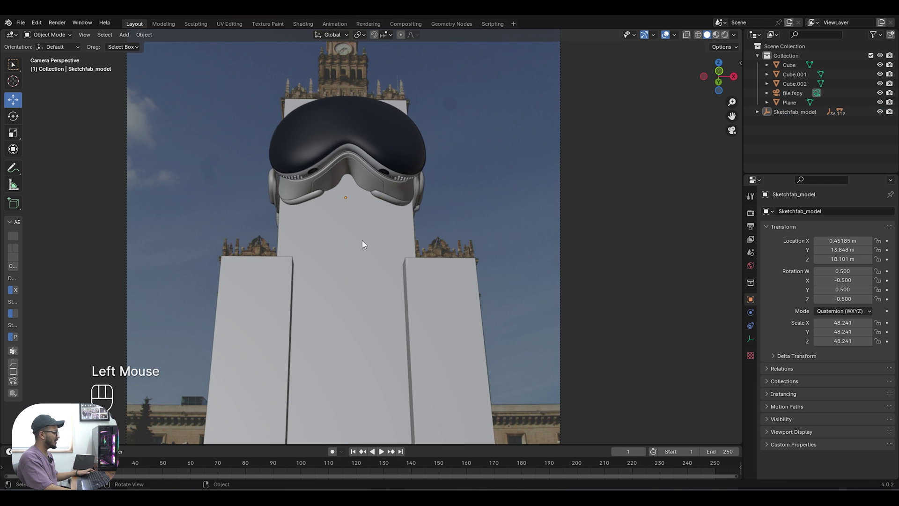
{"action": "scroll", "coordinate": [574, 180], "scroll_direction": "down", "scroll_amount": 3}
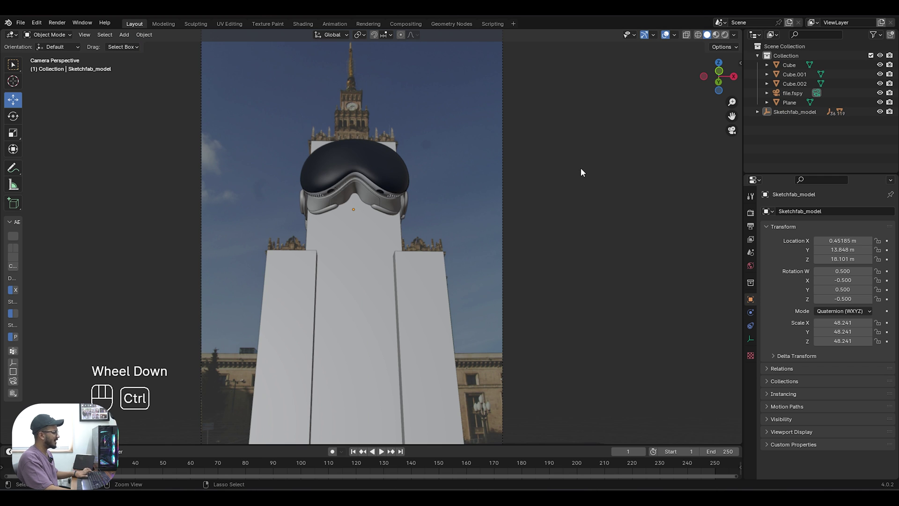
Step: Save the project, then move the headset model into a new collection named vison, hiding the central tower cube only while selecting
{"action": "key", "text": "ctrl+s"}
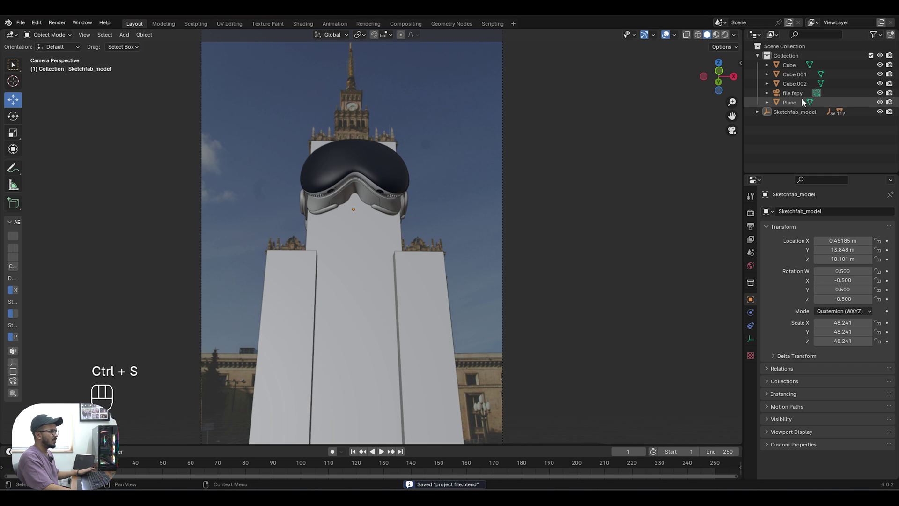
{"action": "left_click", "coordinate": [879, 66]}
{"action": "middle_click_drag", "start_coordinate": [468, 263], "coordinate": [353, 203]}
{"action": "scroll", "coordinate": [352, 203], "scroll_direction": "down", "scroll_amount": 2}
{"action": "scroll", "coordinate": [353, 203], "scroll_direction": "down", "scroll_amount": 1}
{"action": "left_click_drag", "start_coordinate": [193, 80], "coordinate": [411, 202]}
{"action": "key", "text": "m"}
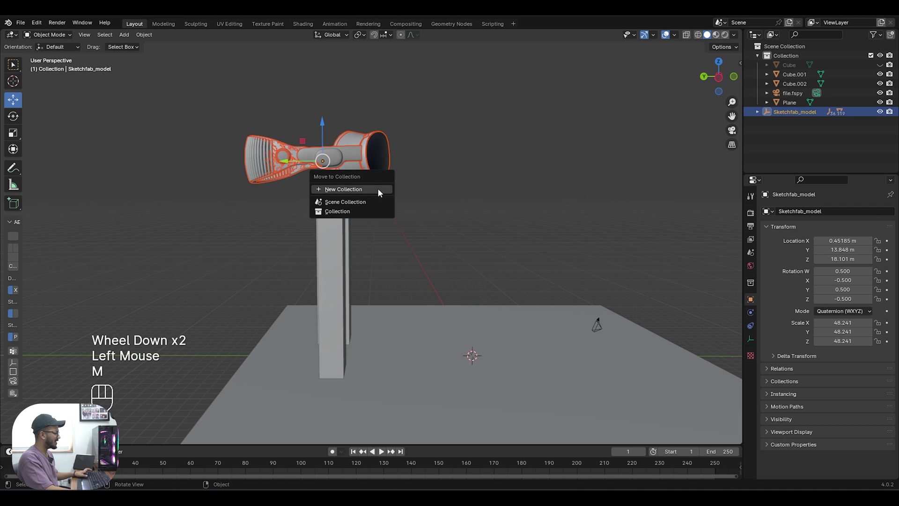
{"action": "left_click", "coordinate": [378, 188]}
{"action": "type", "text": "vison"}
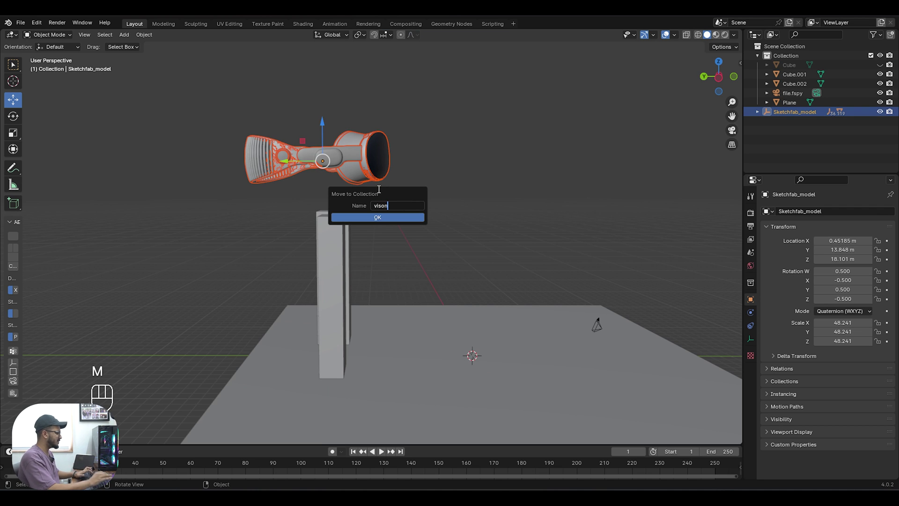
{"action": "left_click", "coordinate": [385, 220]}
{"action": "left_click", "coordinate": [549, 153]}
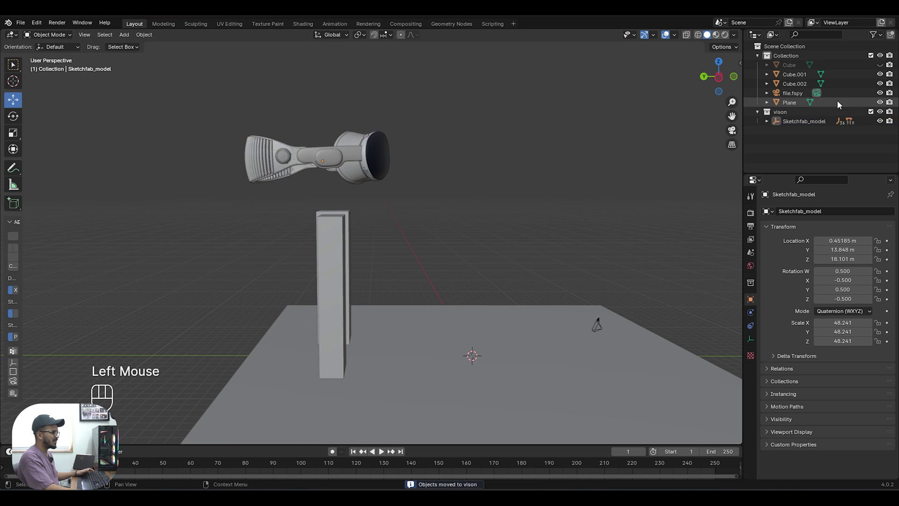
{"action": "left_click", "coordinate": [757, 112]}
{"action": "left_click", "coordinate": [880, 64]}
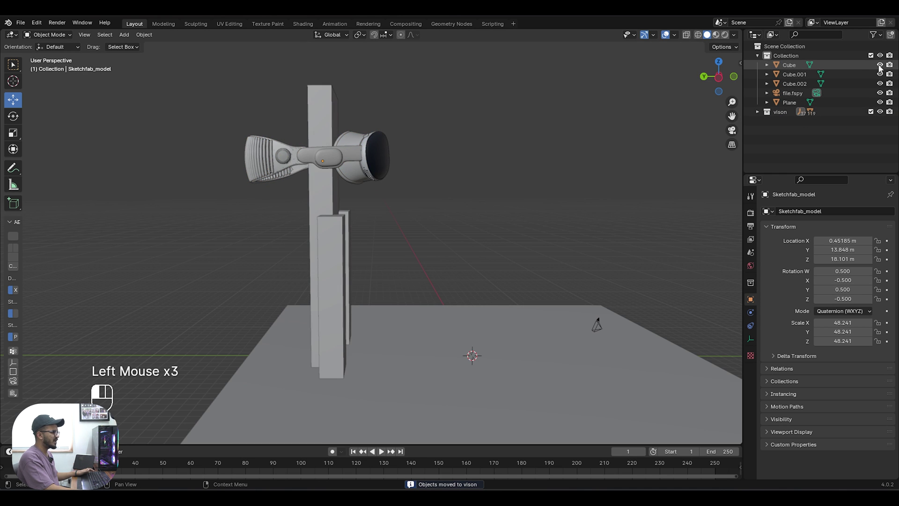
Step: Inspect the headset's nested object hierarchy in the vison collection and toggle the collection's viewport visibility off and on
{"action": "middle_click_drag", "start_coordinate": [395, 214], "coordinate": [318, 209]}
{"action": "left_click", "coordinate": [368, 157]}
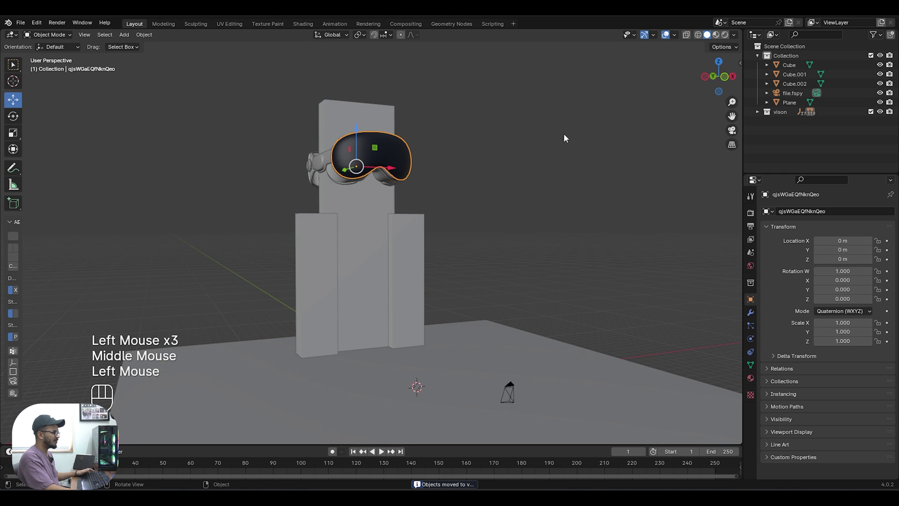
{"action": "left_click", "coordinate": [758, 112]}
{"action": "left_click", "coordinate": [767, 121]}
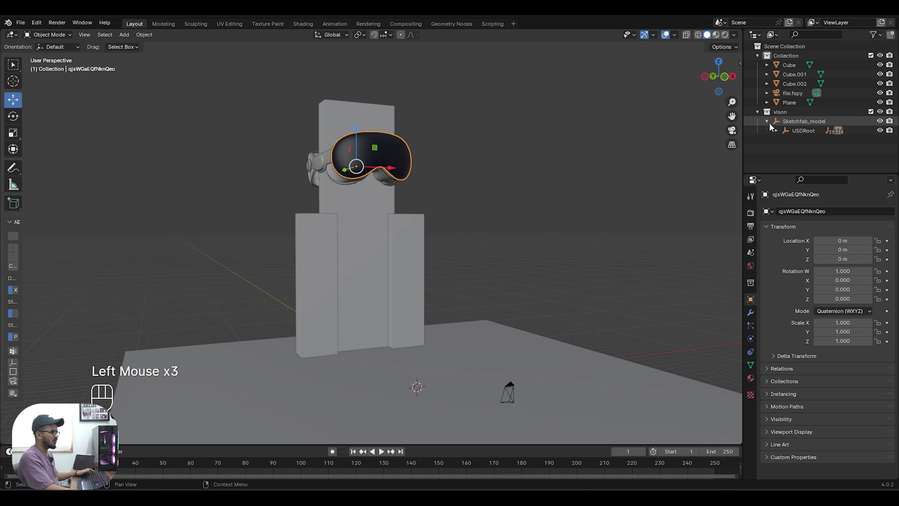
{"action": "left_click", "coordinate": [777, 131]}
{"action": "left_click", "coordinate": [786, 141]}
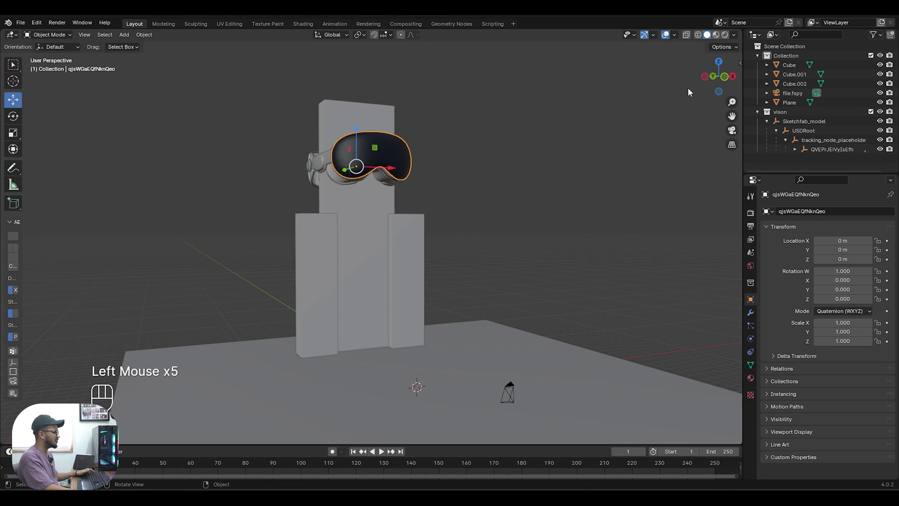
{"action": "left_click", "coordinate": [767, 122]}
{"action": "middle_click_drag", "start_coordinate": [515, 136], "coordinate": [731, 126]}
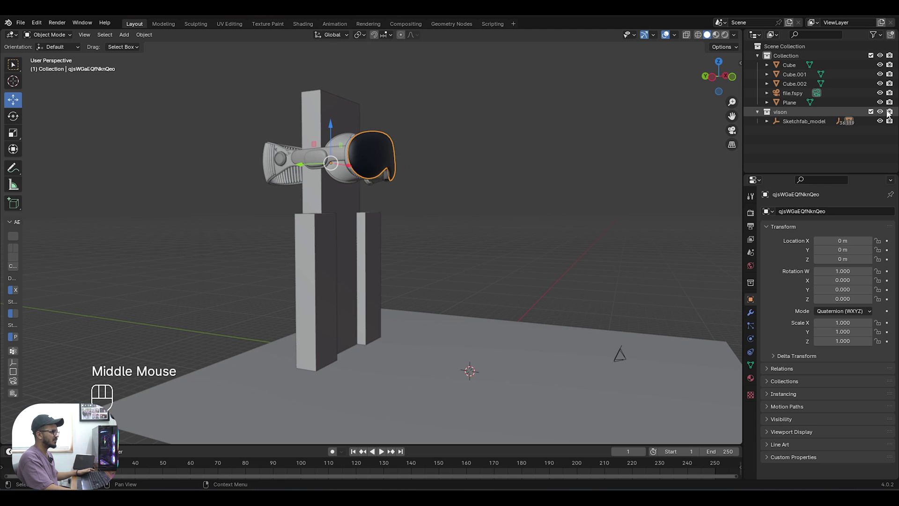
{"action": "left_click", "coordinate": [880, 112]}
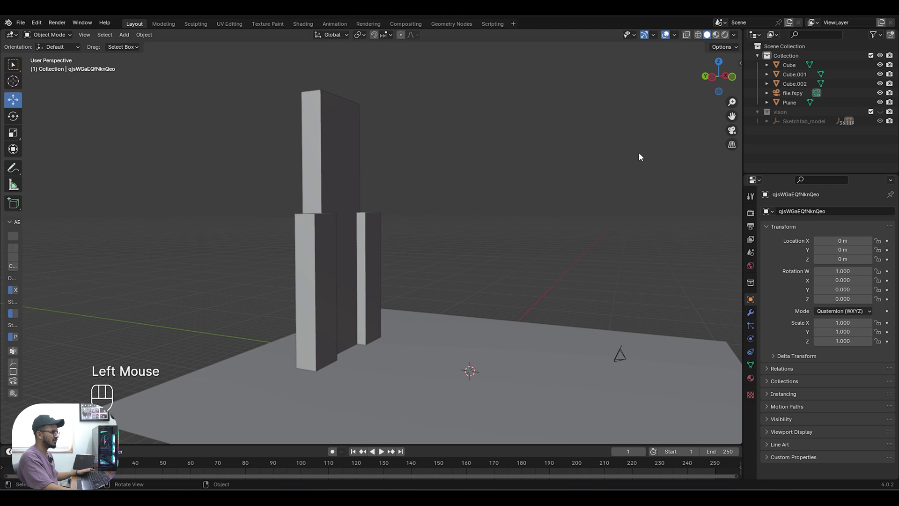
{"action": "left_click", "coordinate": [880, 112]}
Step: Deselect the headset part, return to the camera view and save the project file
{"action": "left_click", "coordinate": [528, 154]}
{"action": "middle_click_drag", "start_coordinate": [461, 196], "coordinate": [392, 193]}
{"action": "key", "text": "KP_0"}
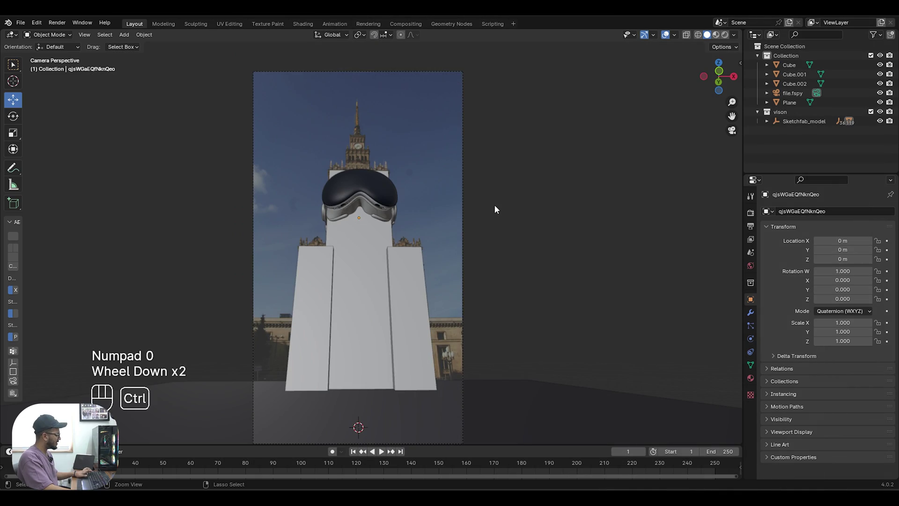
{"action": "key", "text": "ctrl+s"}
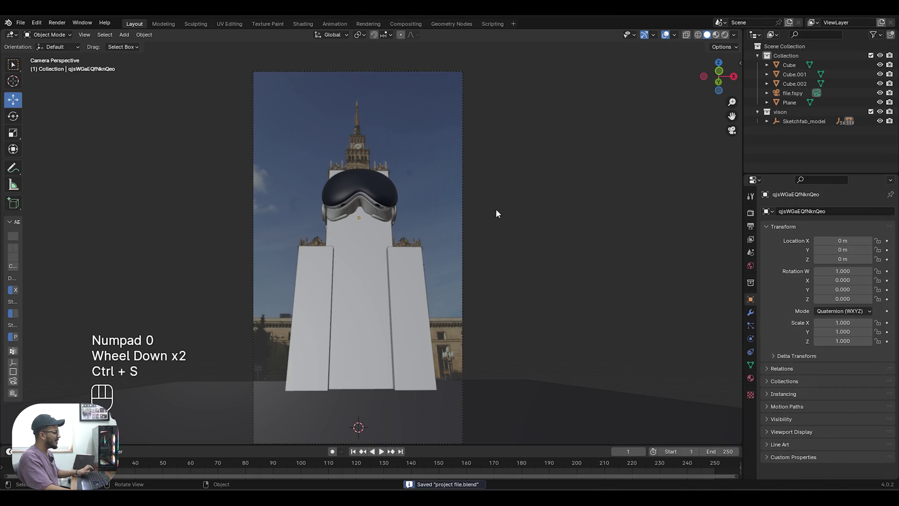
{"action": "scroll", "coordinate": [495, 223], "scroll_direction": "up", "scroll_amount": 3}
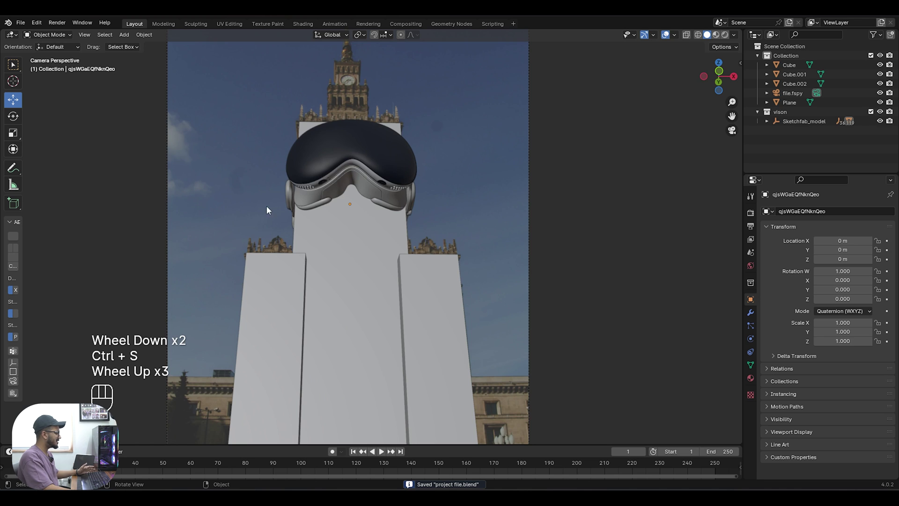
{"action": "scroll", "coordinate": [266, 206], "scroll_direction": "down", "scroll_amount": 2}
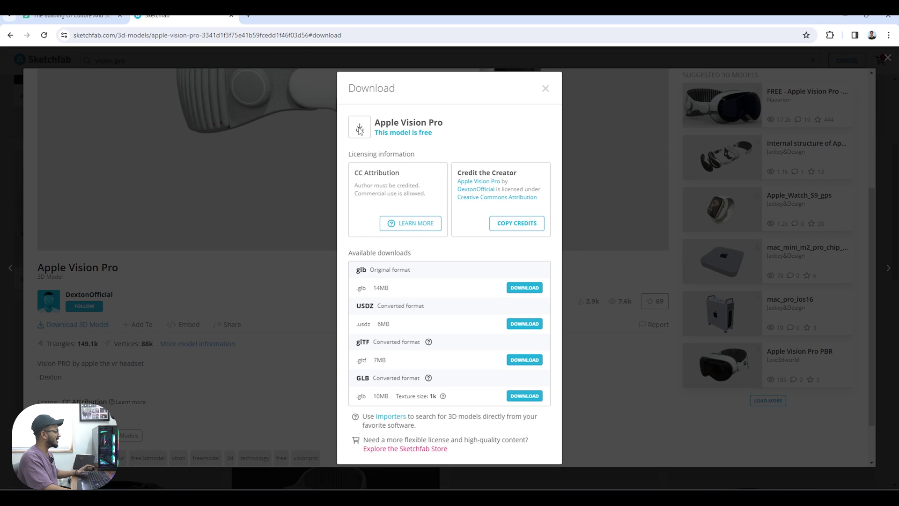
Step: Switch to Chrome, open polyhaven.com/hdris in a new tab and browse the HDRIs
{"action": "left_click", "coordinate": [248, 16]}
{"action": "type", "text": "p[o"}
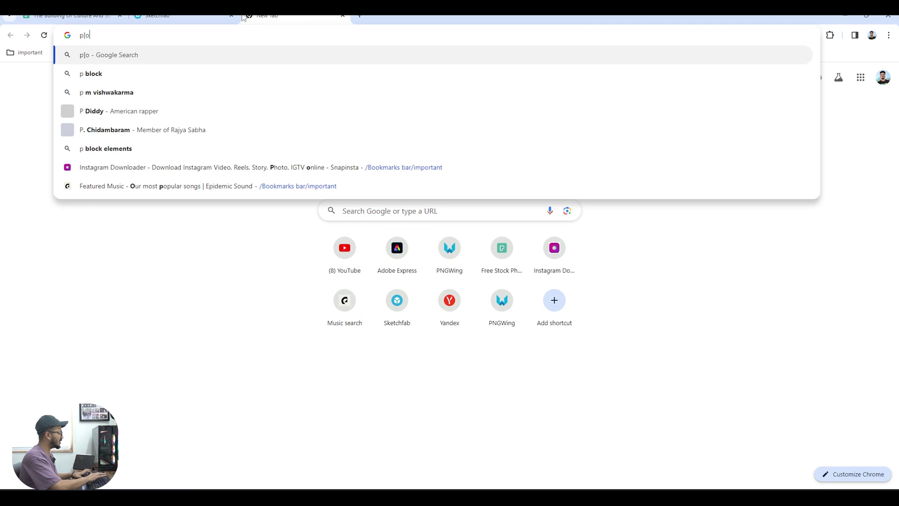
{"action": "key", "text": "BackSpace"}
{"action": "type", "text": "o"}
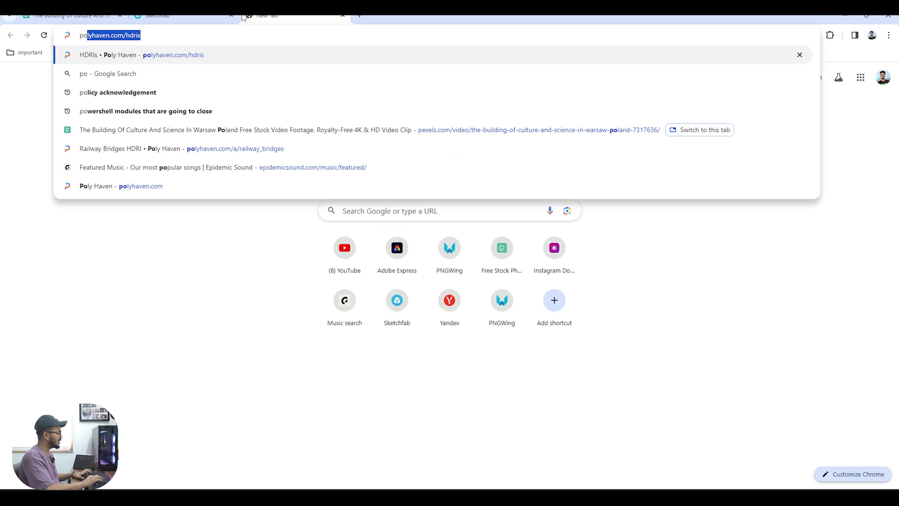
{"action": "key", "text": "Return"}
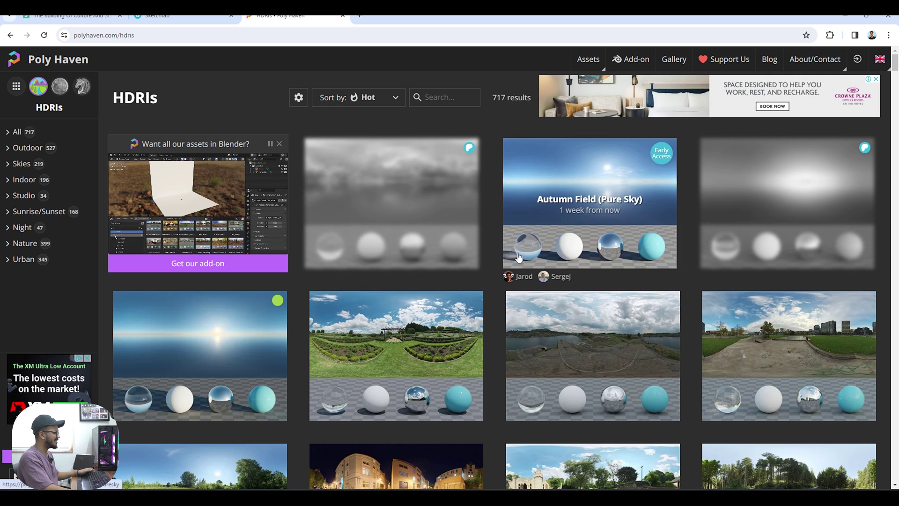
{"action": "scroll", "coordinate": [422, 258], "scroll_direction": "down", "scroll_amount": 3}
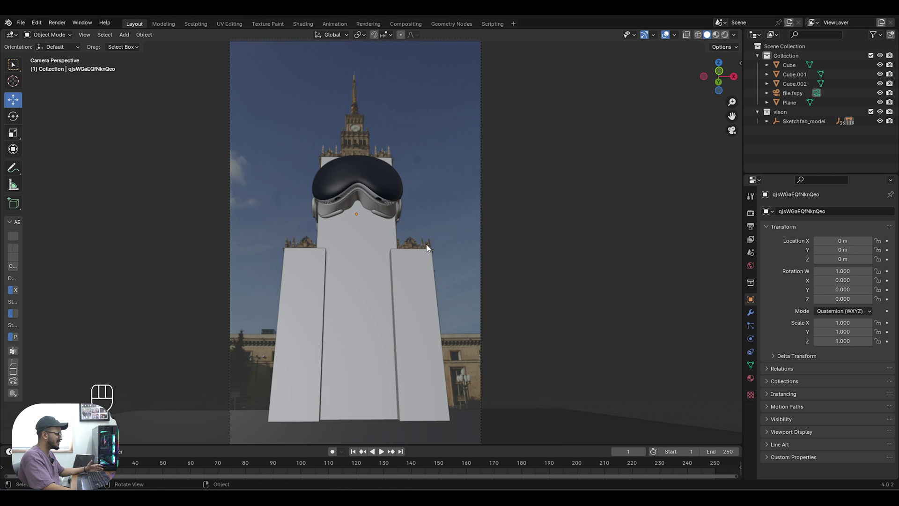
Step: Compare the offered HDRIs with the Blender scene and search Poly Haven's HDRI library for "railway"
{"action": "key", "text": "alt+Tab"}
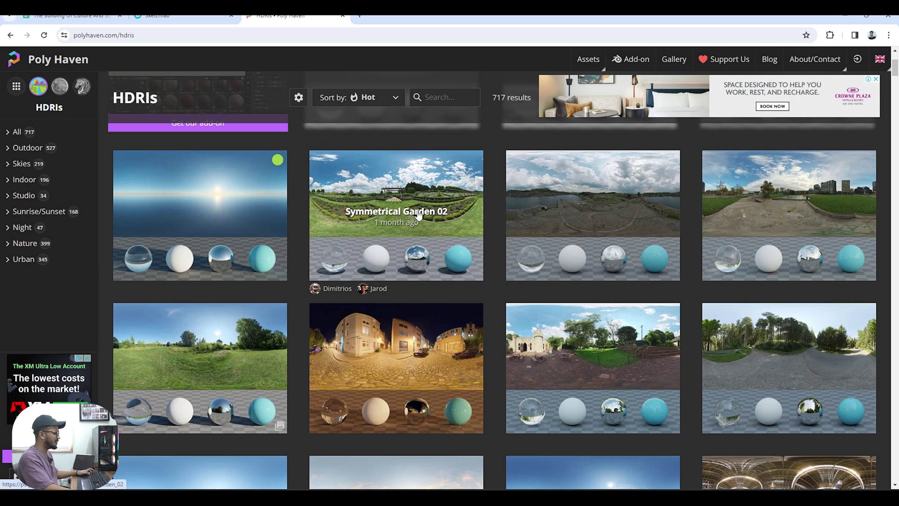
{"action": "key", "text": "alt+Tab"}
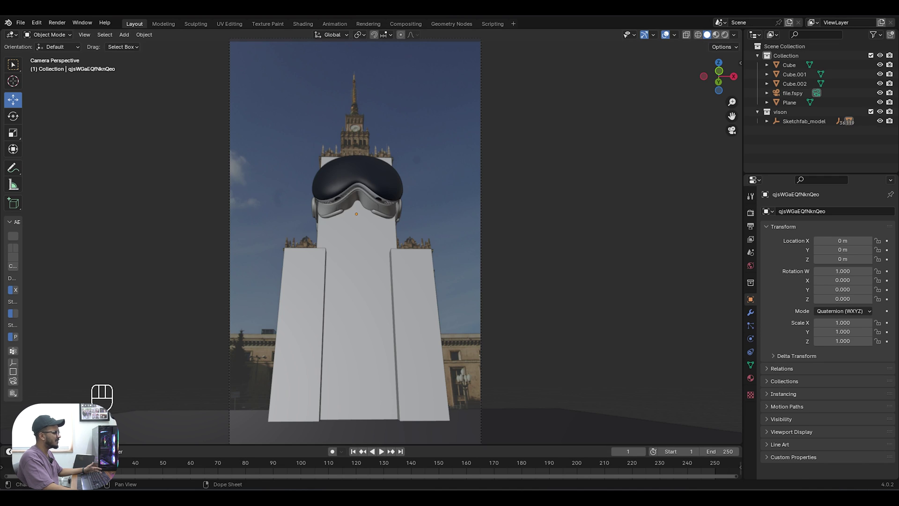
{"action": "key", "text": "alt+Tab"}
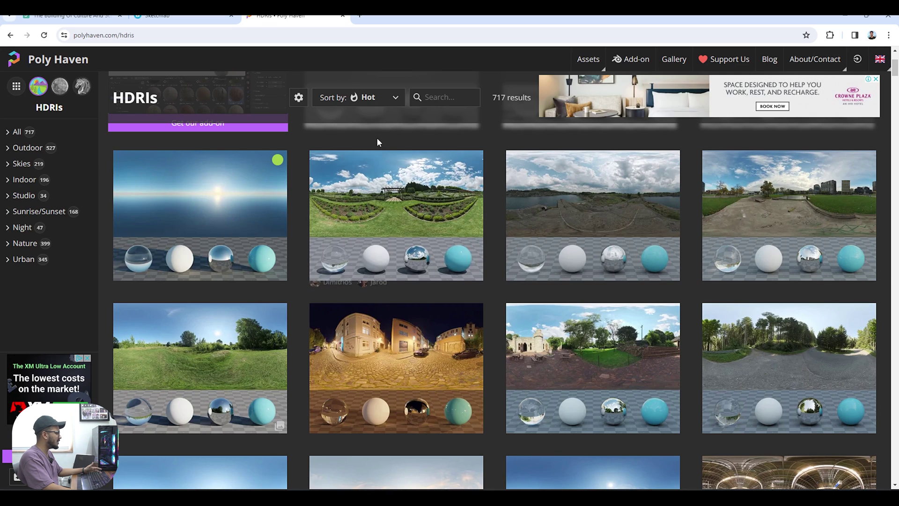
{"action": "left_click", "coordinate": [451, 95]}
{"action": "type", "text": "railw"}
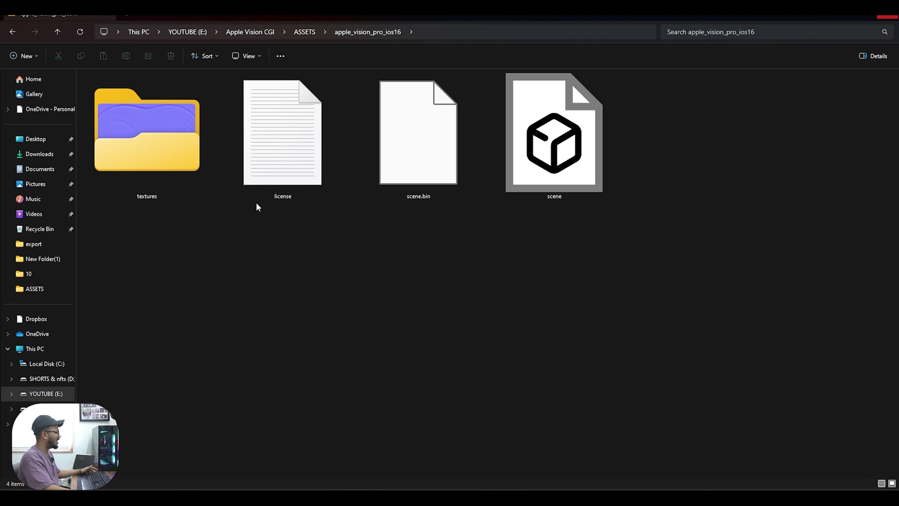
Step: Open the frame image 7317636-uhd_2160_3840_25fps_00000 from its ASSETS subfolder and examine the lighting on the tower
{"action": "key", "text": "alt+Up"}
{"action": "double_click", "coordinate": [178, 115]}
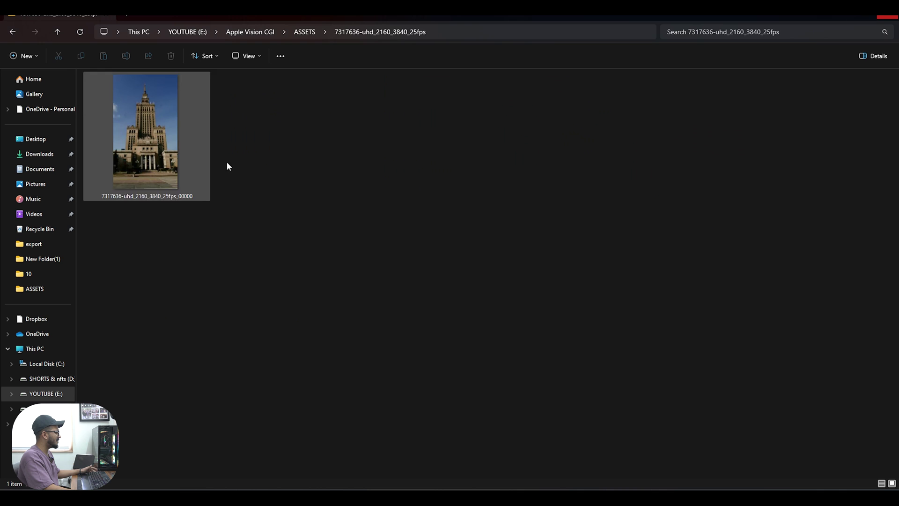
{"action": "double_click", "coordinate": [184, 148]}
{"action": "scroll", "coordinate": [468, 291], "scroll_direction": "up", "scroll_amount": 3}
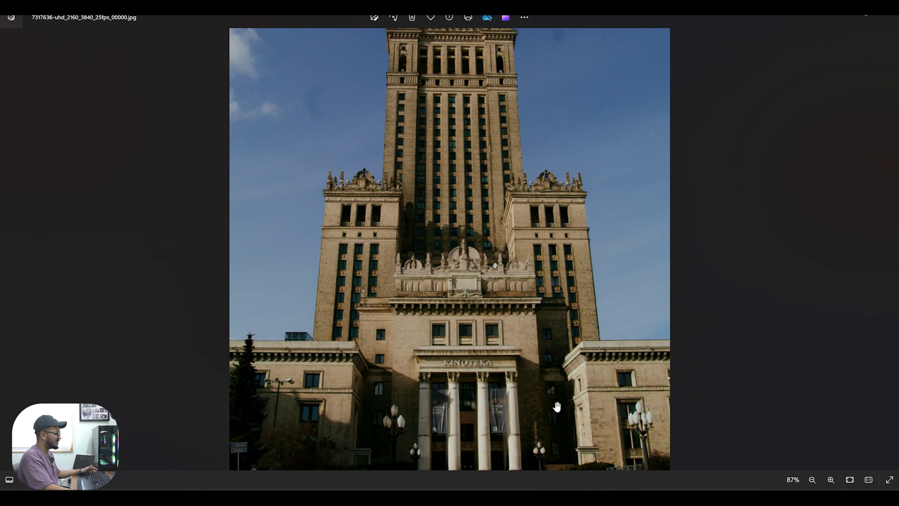
Step: Back in Chrome, open the Railway Bridges HDRI on Poly Haven and download it in 4K EXR format
{"action": "key", "text": "alt+Tab"}
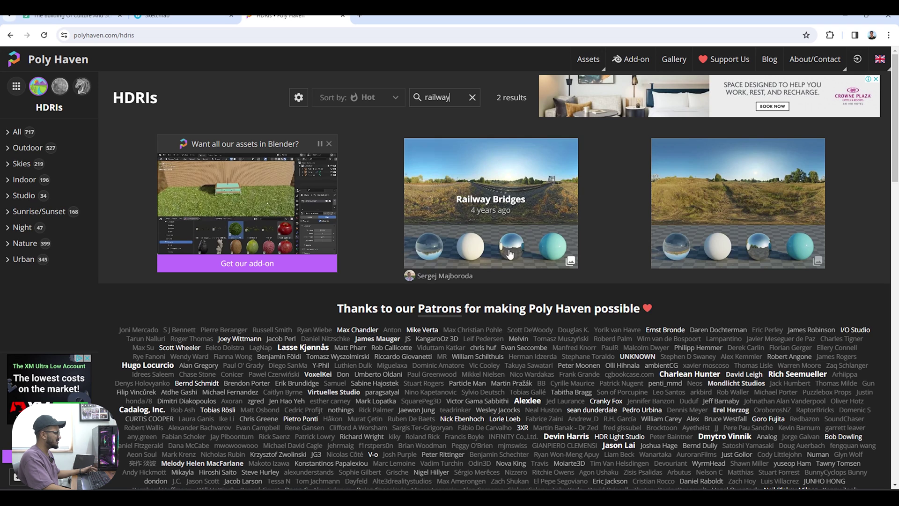
{"action": "left_click", "coordinate": [476, 190]}
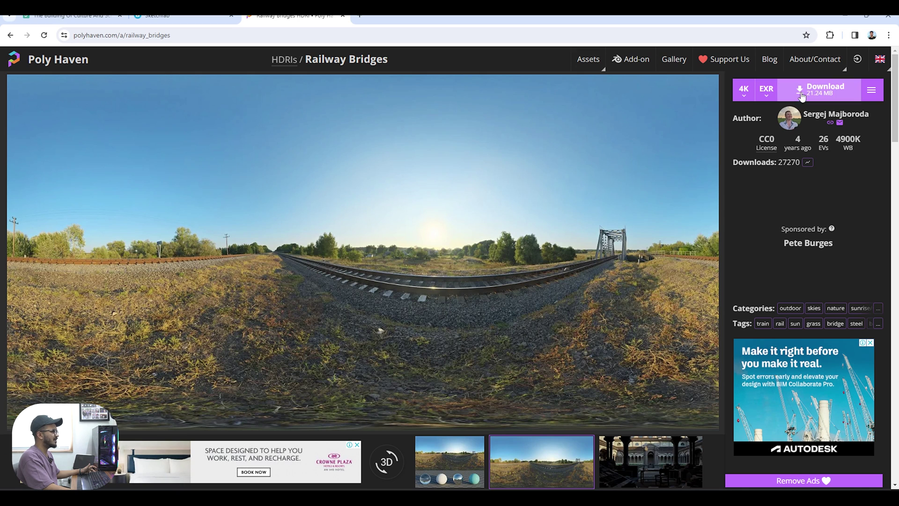
{"action": "left_click_drag", "start_coordinate": [743, 106], "coordinate": [764, 88]}
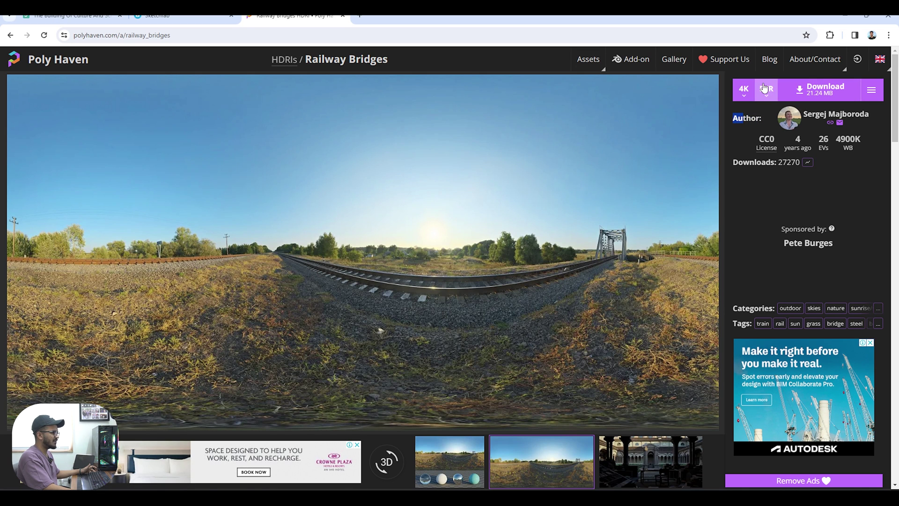
{"action": "left_click", "coordinate": [760, 111]}
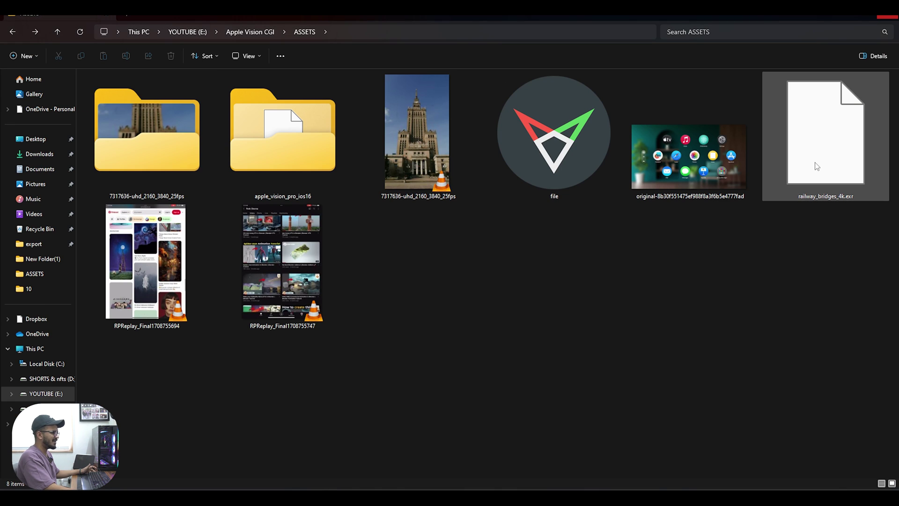
Step: Locate railway_bridges_4k.exr in the project's ASSETS folder in File Explorer
{"action": "left_click_drag", "start_coordinate": [771, 286], "coordinate": [830, 179]}
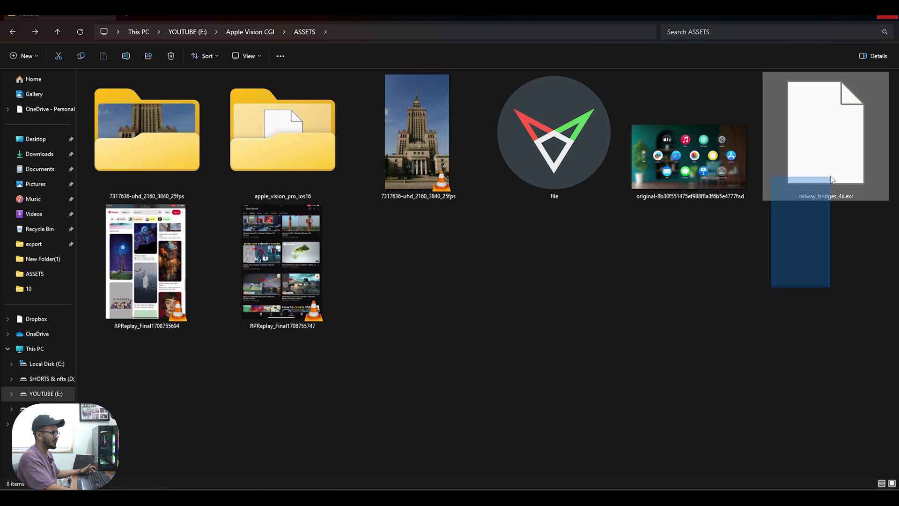
{"action": "left_click", "coordinate": [796, 216]}
{"action": "left_click", "coordinate": [813, 172]}
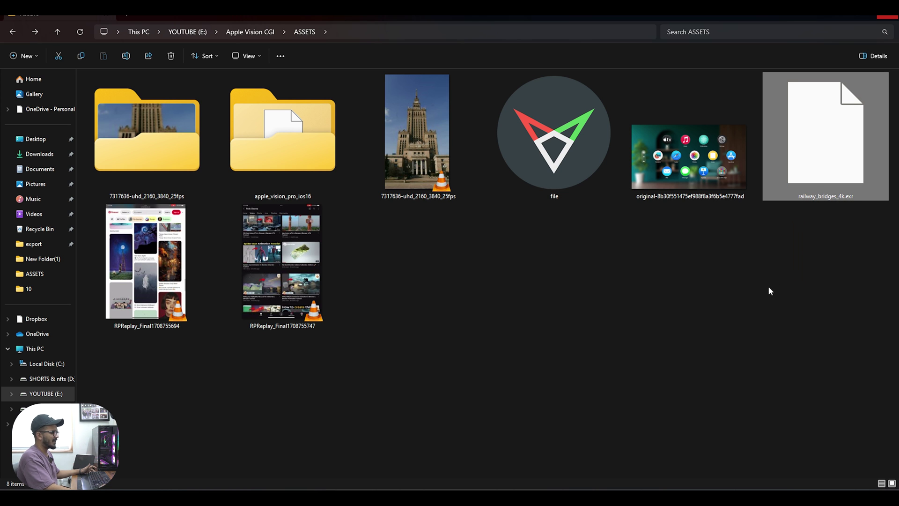
{"action": "left_click", "coordinate": [741, 246]}
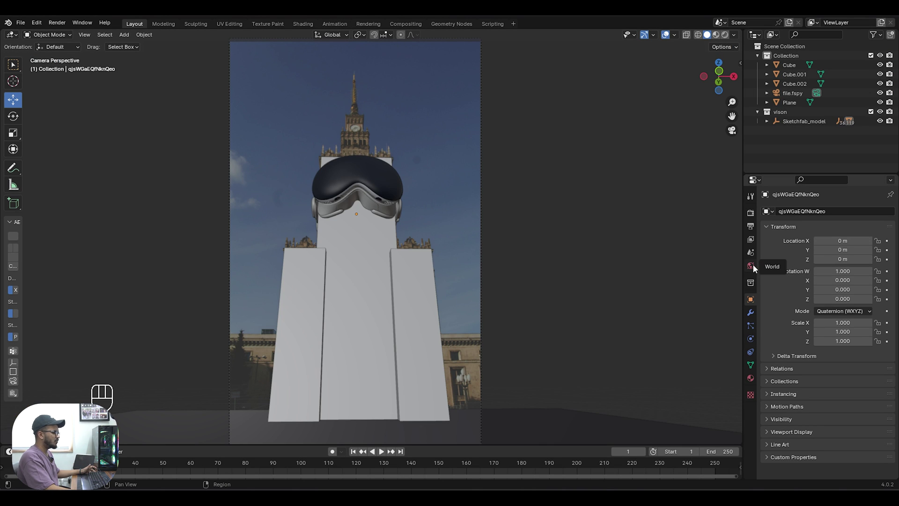
Step: Set the world background colour to an Environment Texture and load railway_bridges_4k.exr from the project's ASSETS folder
{"action": "left_click", "coordinate": [752, 264]}
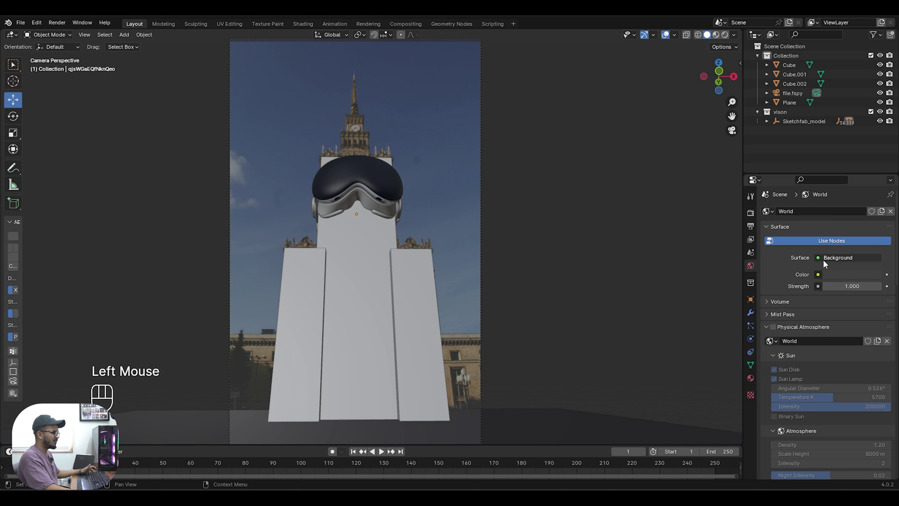
{"action": "left_click", "coordinate": [818, 274]}
{"action": "left_click", "coordinate": [614, 315]}
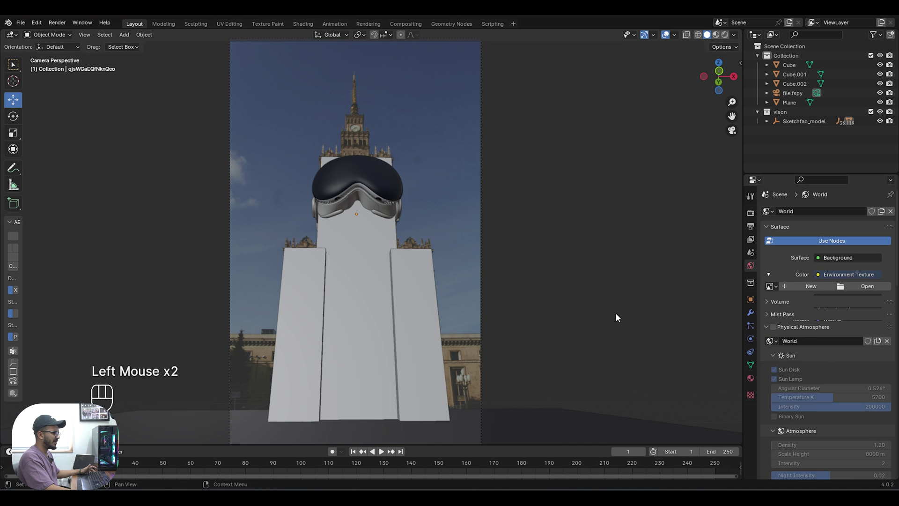
{"action": "left_click", "coordinate": [856, 286]}
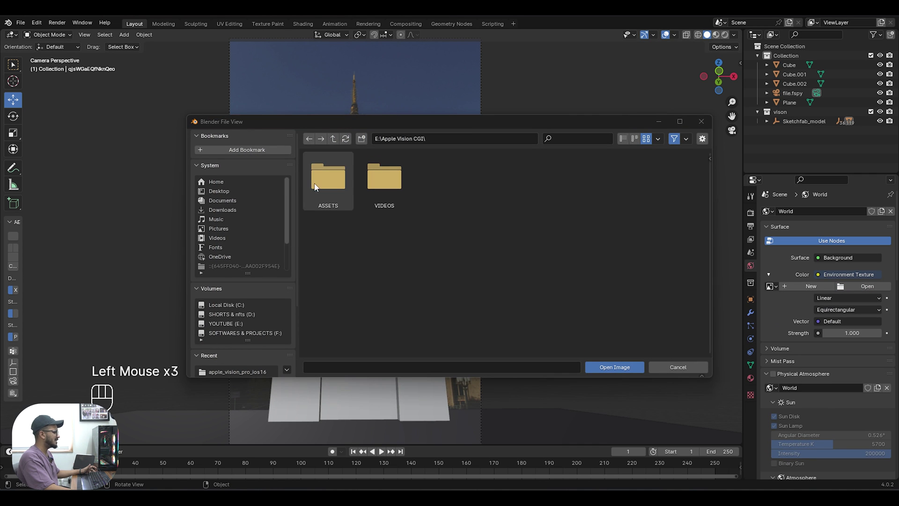
{"action": "double_click", "coordinate": [328, 177]}
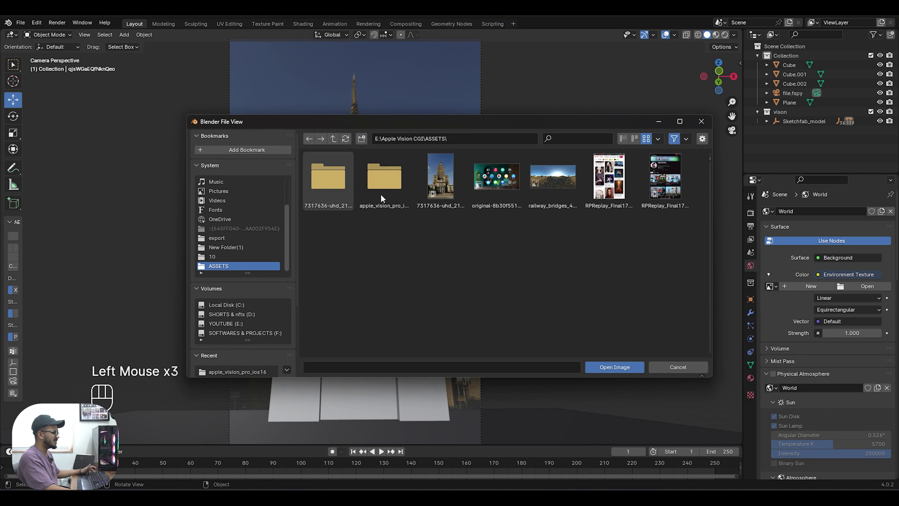
{"action": "double_click", "coordinate": [552, 182]}
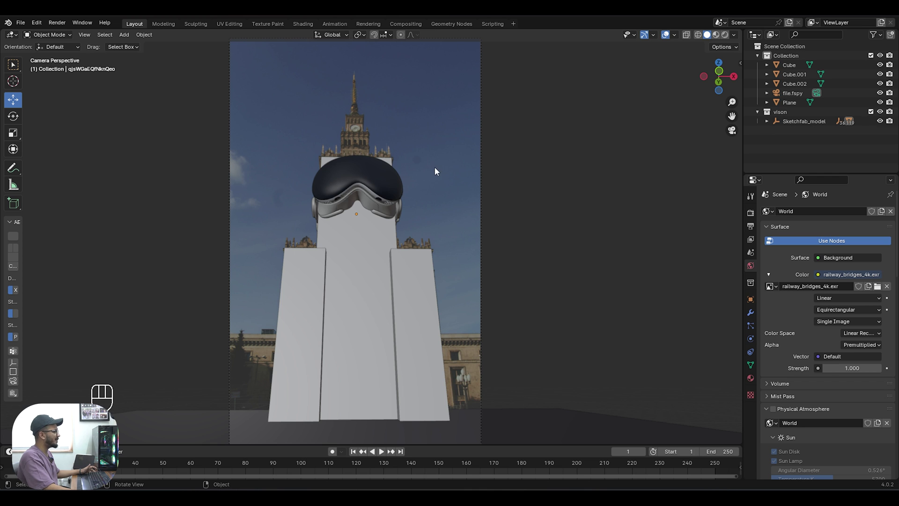
Step: Switch the render engine to Cycles and set its device to GPU Compute
{"action": "left_click", "coordinate": [750, 213]}
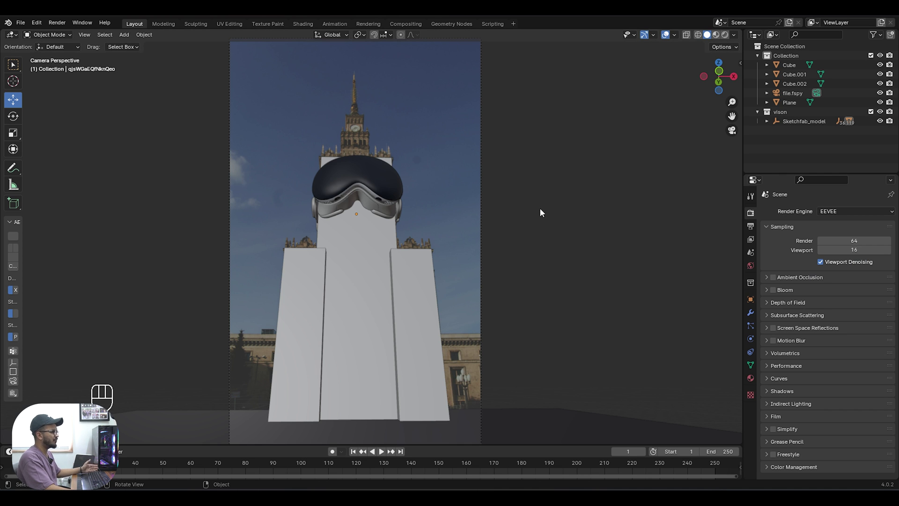
{"action": "left_click", "coordinate": [833, 212]}
{"action": "left_click", "coordinate": [835, 243]}
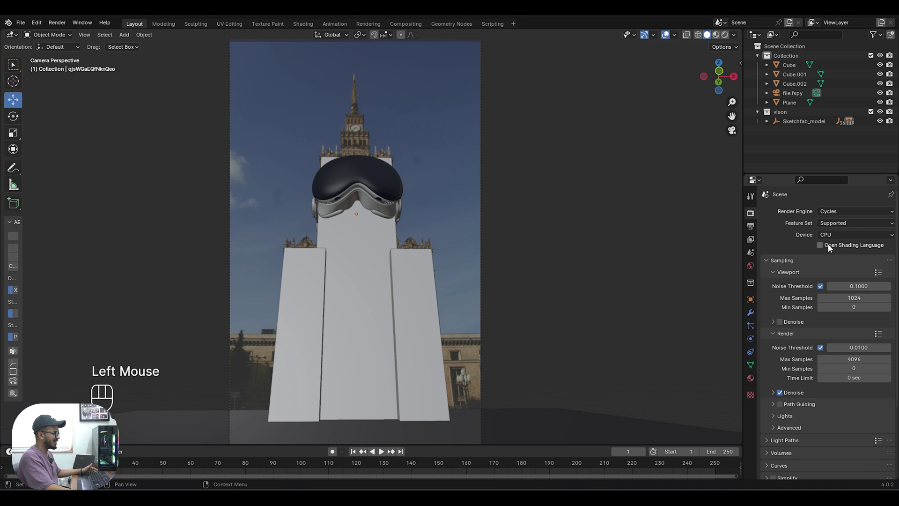
{"action": "left_click", "coordinate": [839, 235]}
{"action": "left_click", "coordinate": [820, 256]}
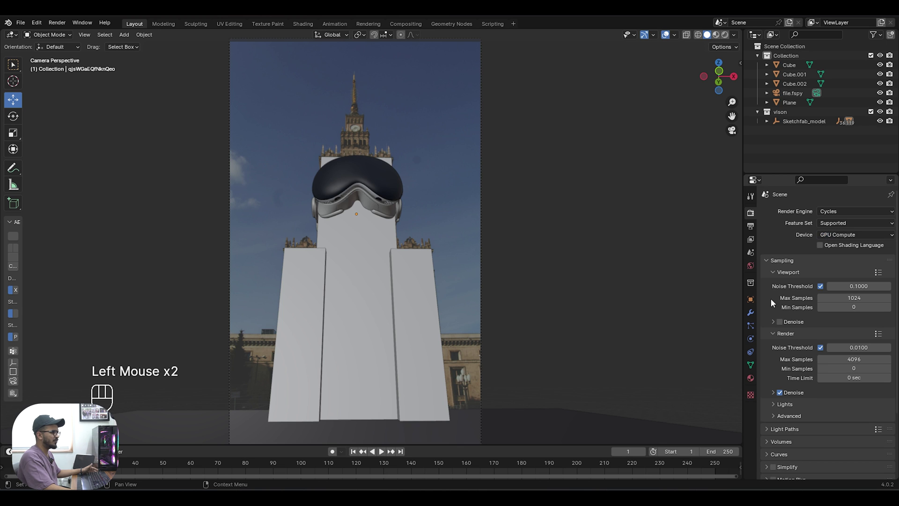
Step: Set the maximum samples to 64 for both viewport and render, and save the file
{"action": "left_click", "coordinate": [848, 299]}
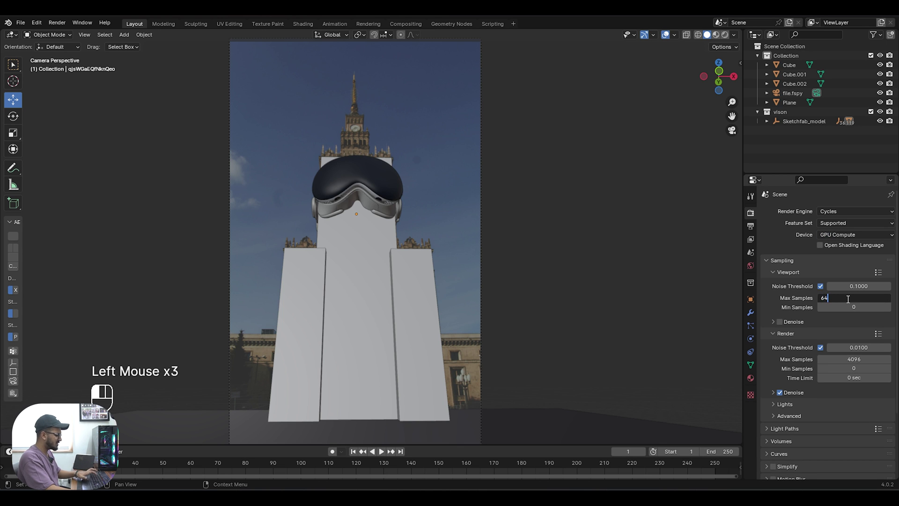
{"action": "key", "text": "Return"}
{"action": "left_click", "coordinate": [848, 358]}
{"action": "type", "text": "6"}
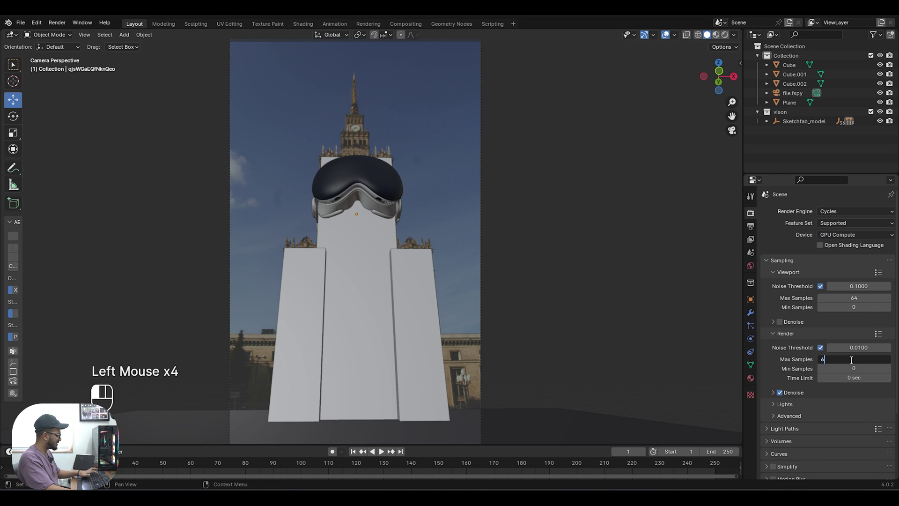
{"action": "key", "text": "Return"}
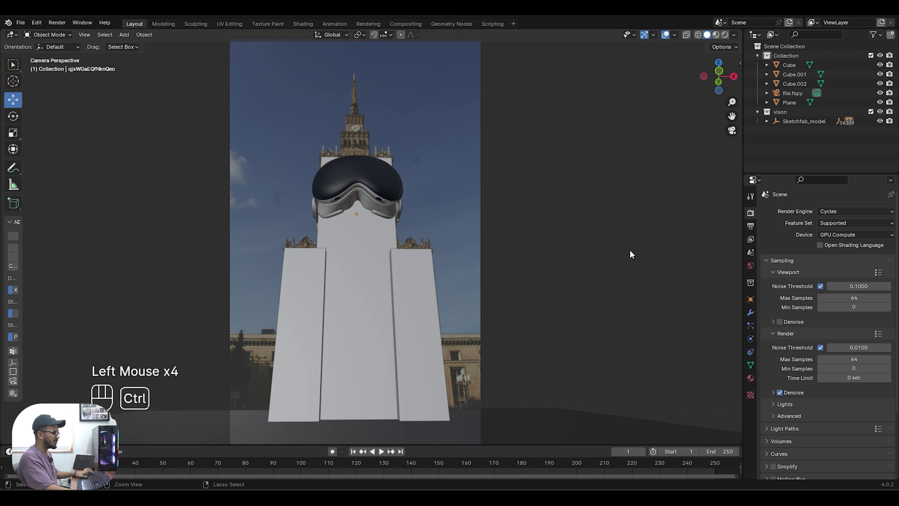
{"action": "key", "text": "ctrl+s"}
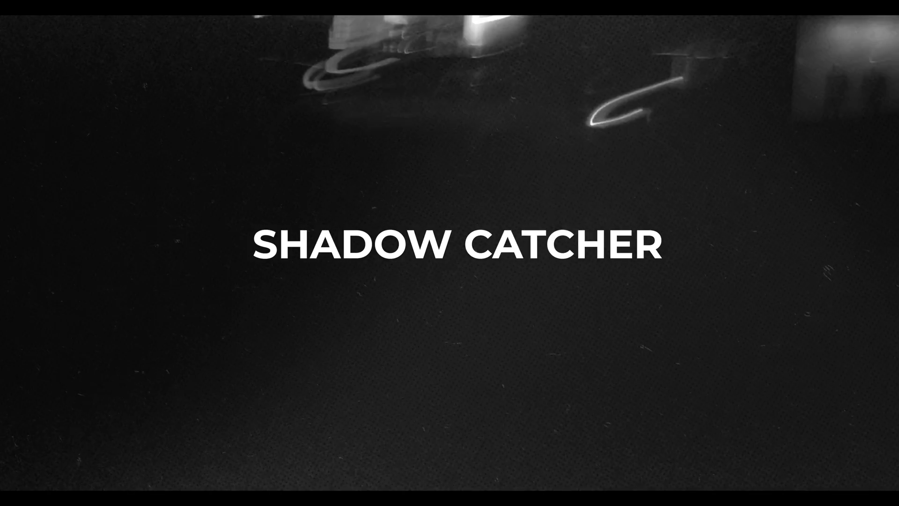
Step: Examine the HDRI lighting and the shadows on the headset and tower blocks in the rendered camera view
{"action": "scroll", "coordinate": [474, 228], "scroll_direction": "up", "scroll_amount": 3}
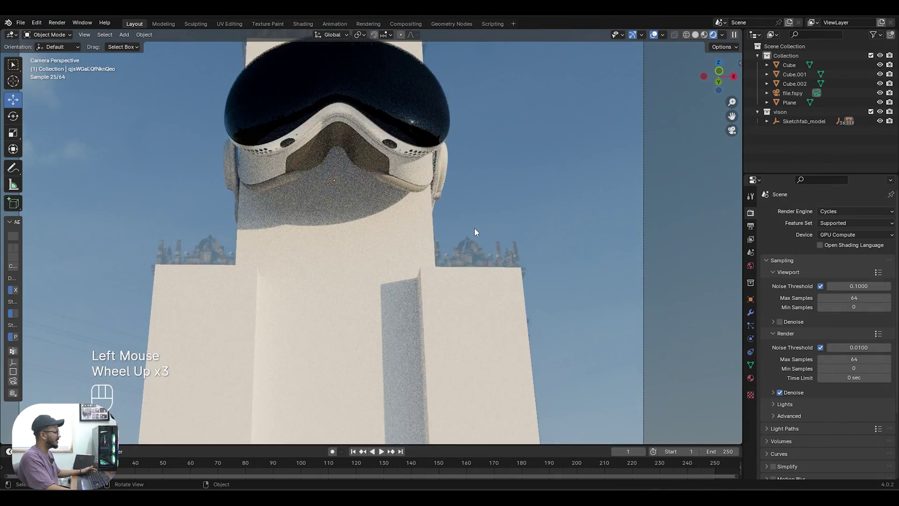
{"action": "scroll", "coordinate": [474, 229], "scroll_direction": "down", "scroll_amount": 4}
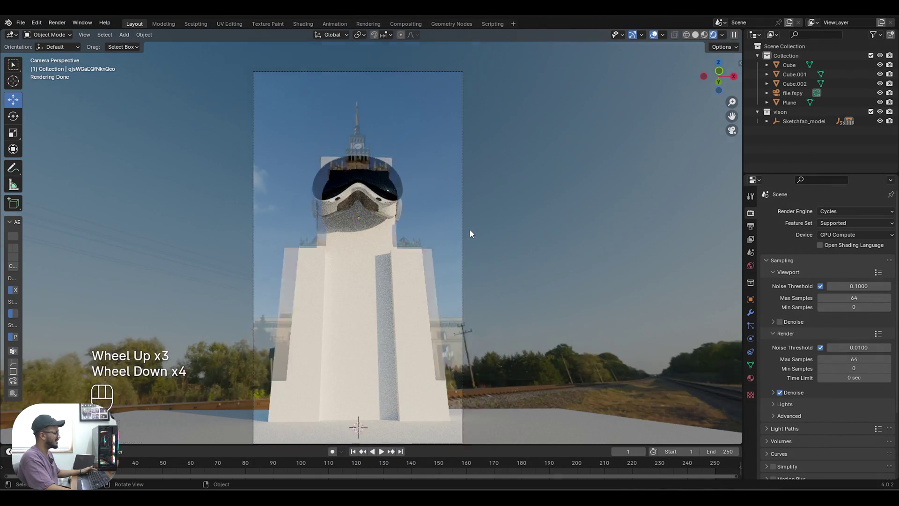
{"action": "left_click", "coordinate": [403, 289]}
{"action": "left_click", "coordinate": [526, 224]}
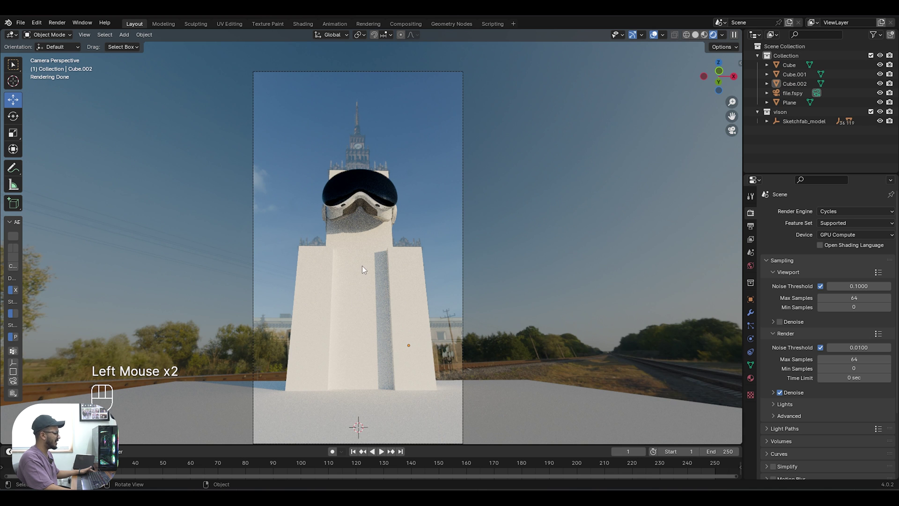
{"action": "scroll", "coordinate": [364, 295], "scroll_direction": "up", "scroll_amount": 3}
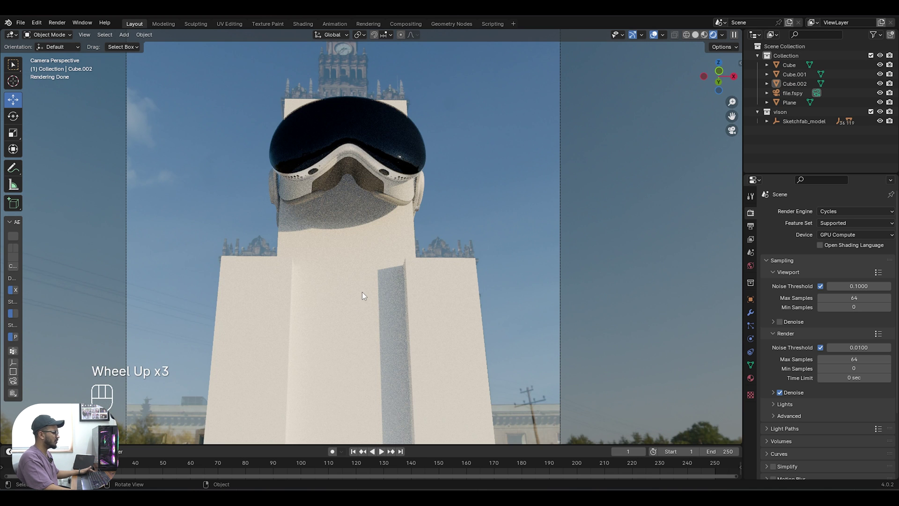
{"action": "scroll", "coordinate": [363, 264], "scroll_direction": "down", "scroll_amount": 2}
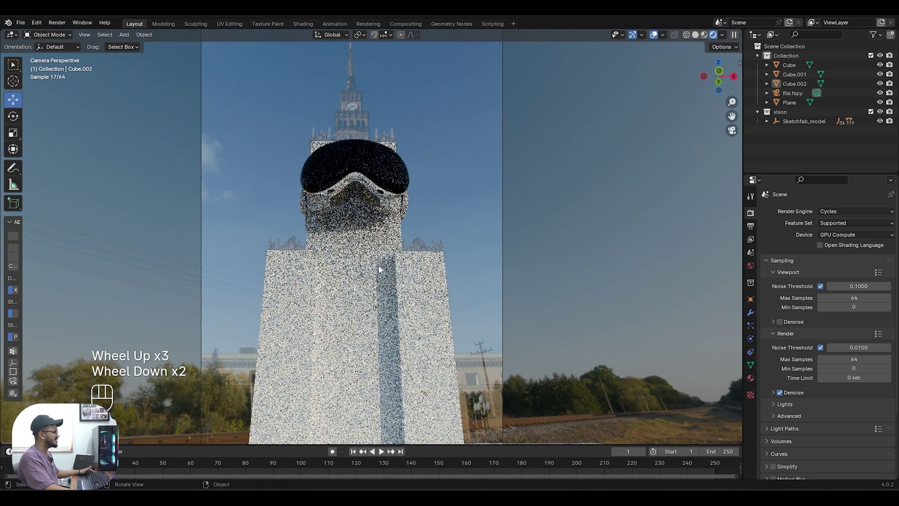
Step: Select the tower side block Cube.002 and open its object properties
{"action": "left_click", "coordinate": [429, 300]}
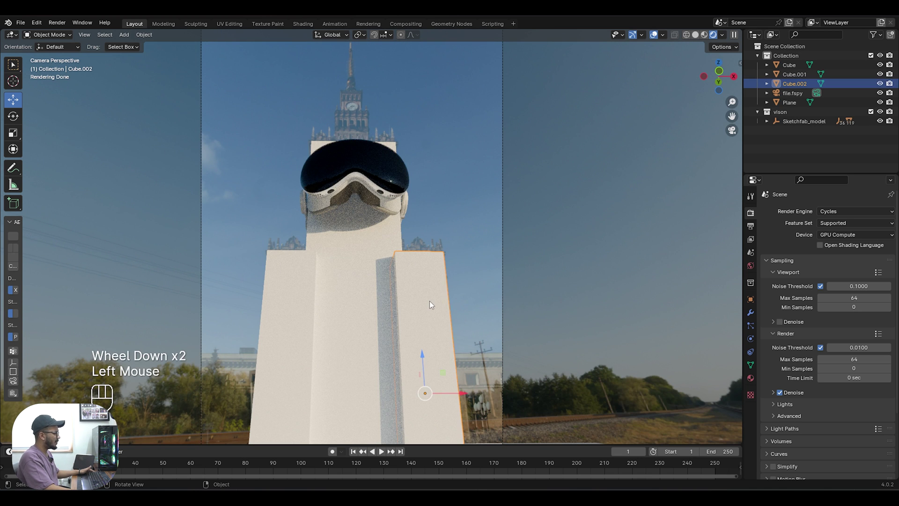
{"action": "left_click", "coordinate": [751, 299]}
{"action": "scroll", "coordinate": [788, 368], "scroll_direction": "down", "scroll_amount": 1}
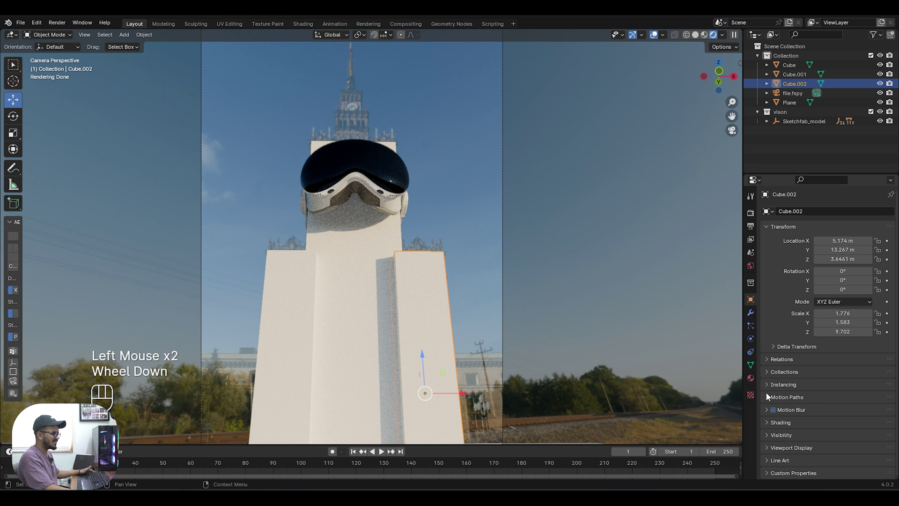
Step: Enable Shadow Catcher in the visibility settings of all three building blocks: the right wing, the left wing and the central tower
{"action": "left_click", "coordinate": [772, 435]}
{"action": "scroll", "coordinate": [792, 412], "scroll_direction": "down", "scroll_amount": 3}
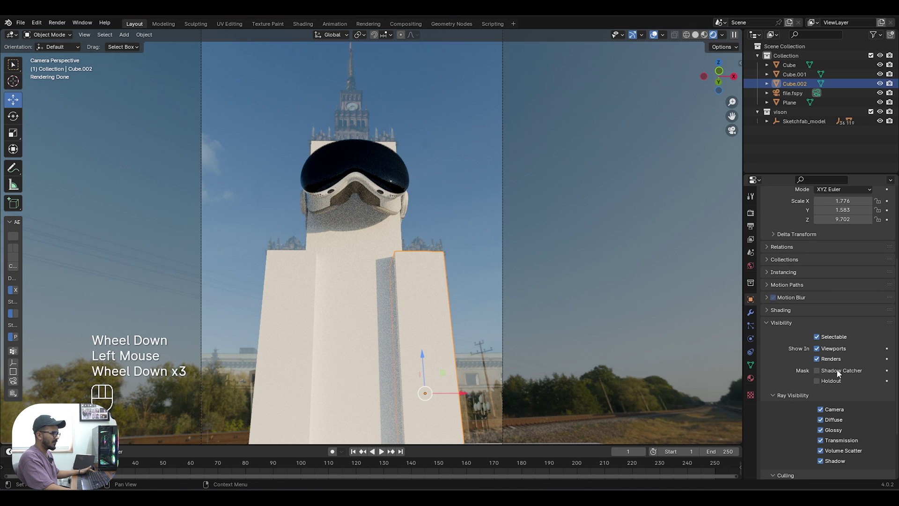
{"action": "left_click", "coordinate": [817, 371]}
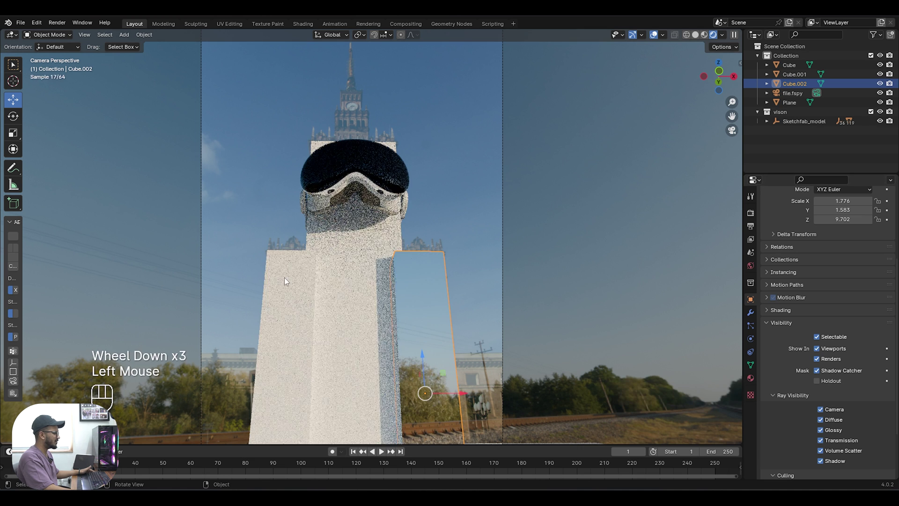
{"action": "left_click", "coordinate": [498, 264]}
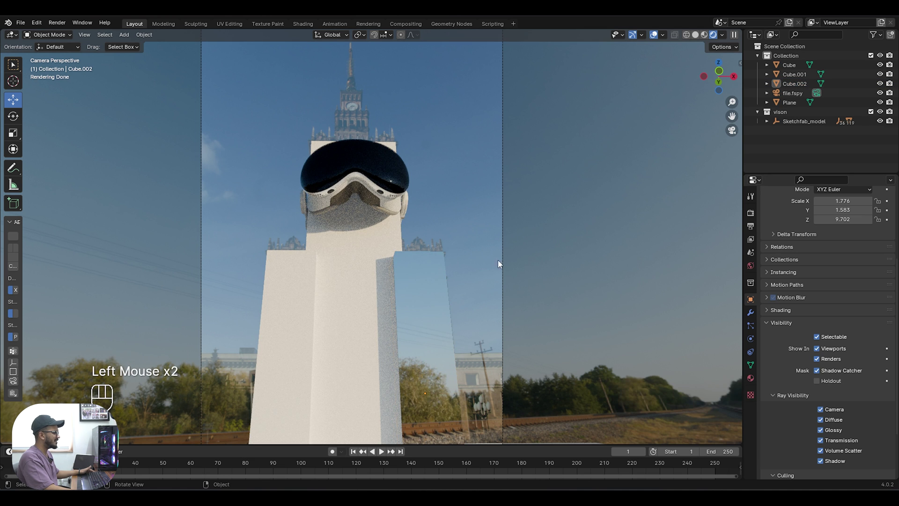
{"action": "left_click", "coordinate": [295, 289]}
{"action": "left_click", "coordinate": [816, 371]}
{"action": "left_click", "coordinate": [344, 255]}
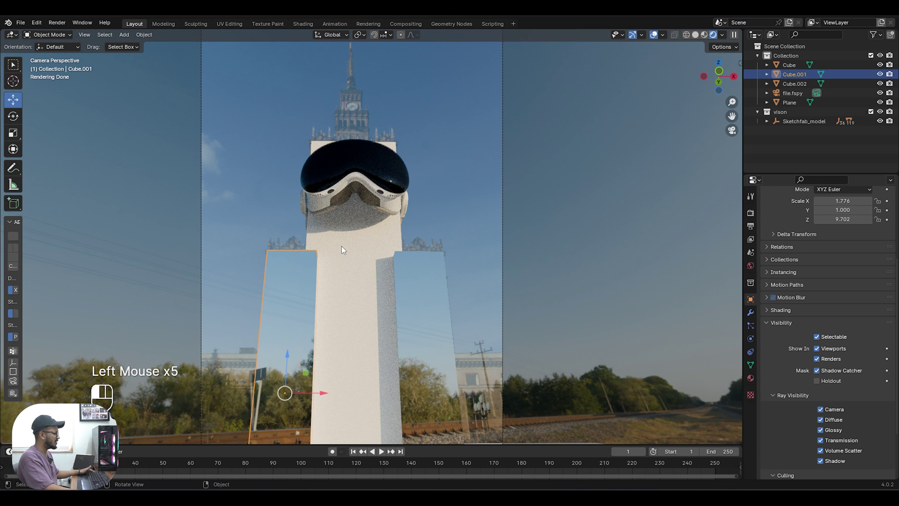
{"action": "left_click", "coordinate": [817, 371]}
{"action": "left_click", "coordinate": [549, 154]}
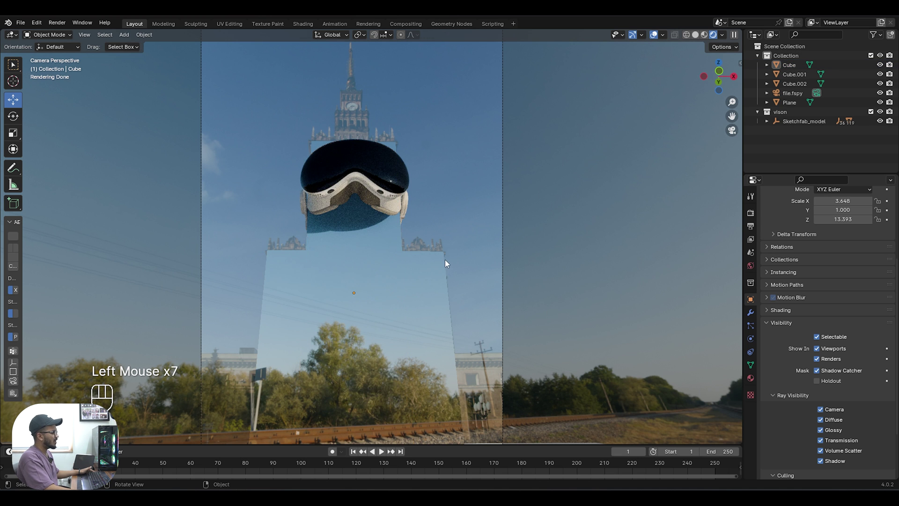
Step: Set the opacity of the file.fspy camera's background image to 1.000
{"action": "scroll", "coordinate": [445, 260], "scroll_direction": "down", "scroll_amount": 2}
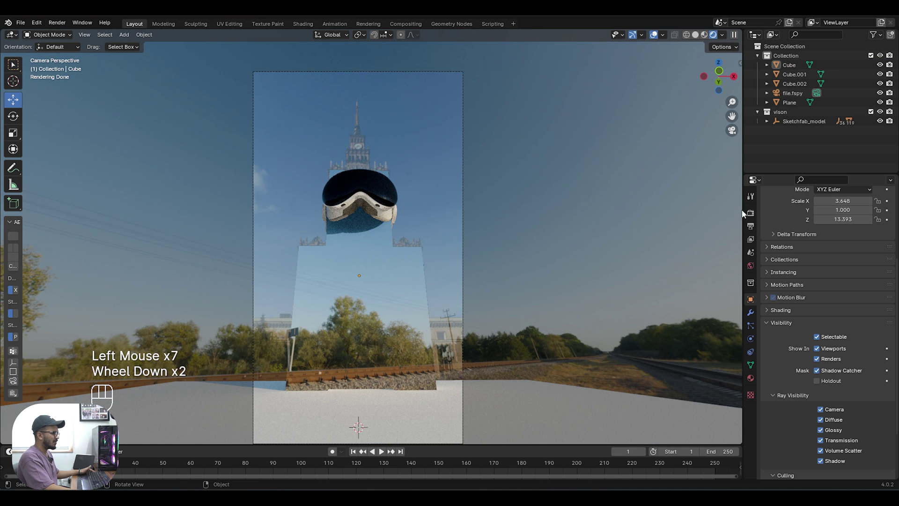
{"action": "scroll", "coordinate": [419, 274], "scroll_direction": "up", "scroll_amount": 2}
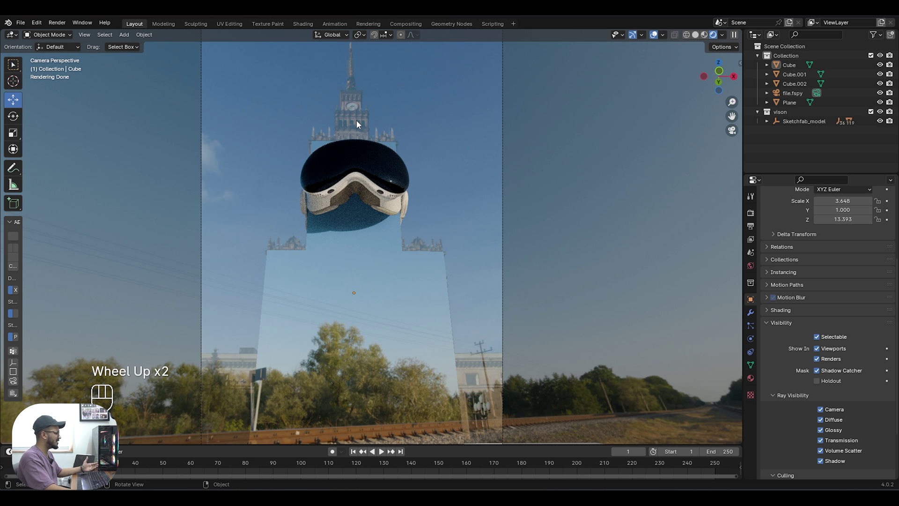
{"action": "scroll", "coordinate": [392, 118], "scroll_direction": "down", "scroll_amount": 2}
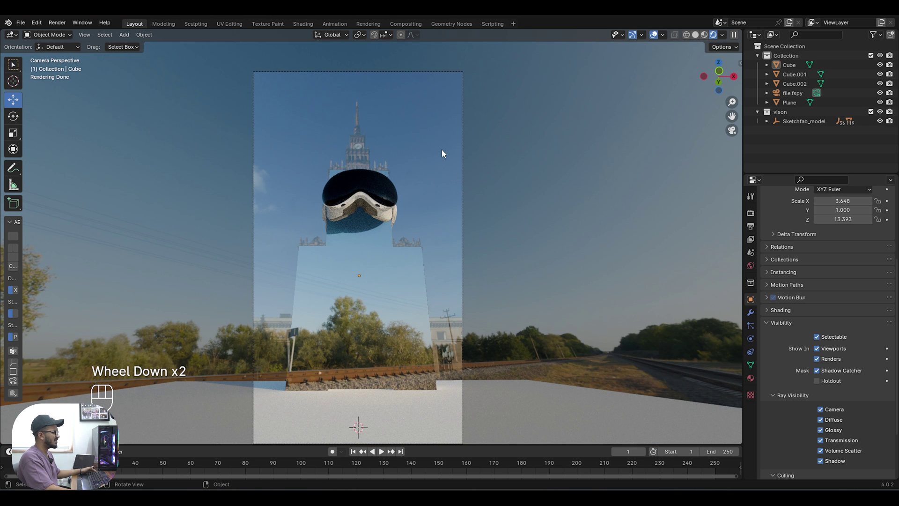
{"action": "left_click_drag", "start_coordinate": [732, 116], "coordinate": [726, 100]}
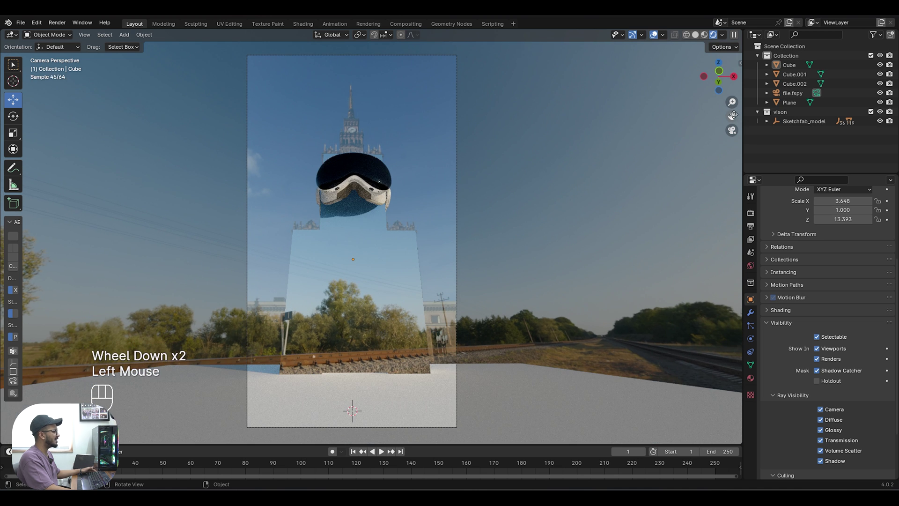
{"action": "double_click", "coordinate": [377, 55]}
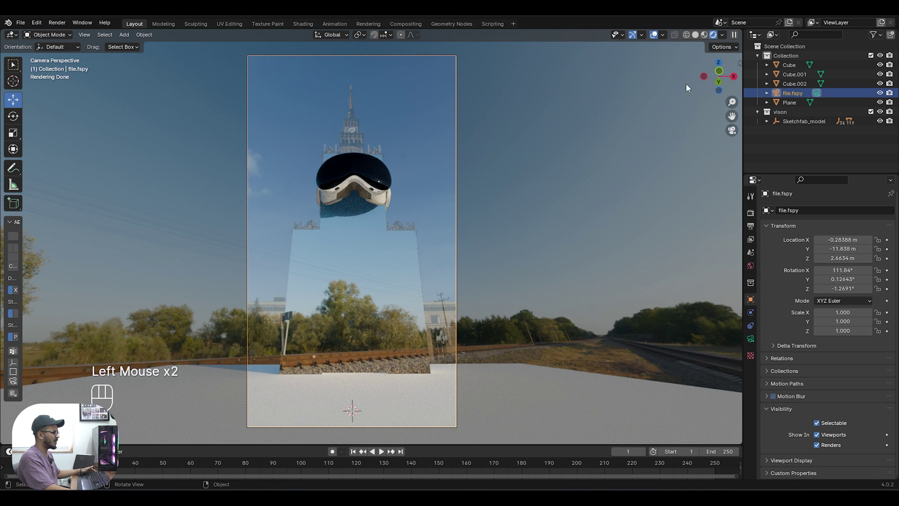
{"action": "left_click", "coordinate": [751, 338]}
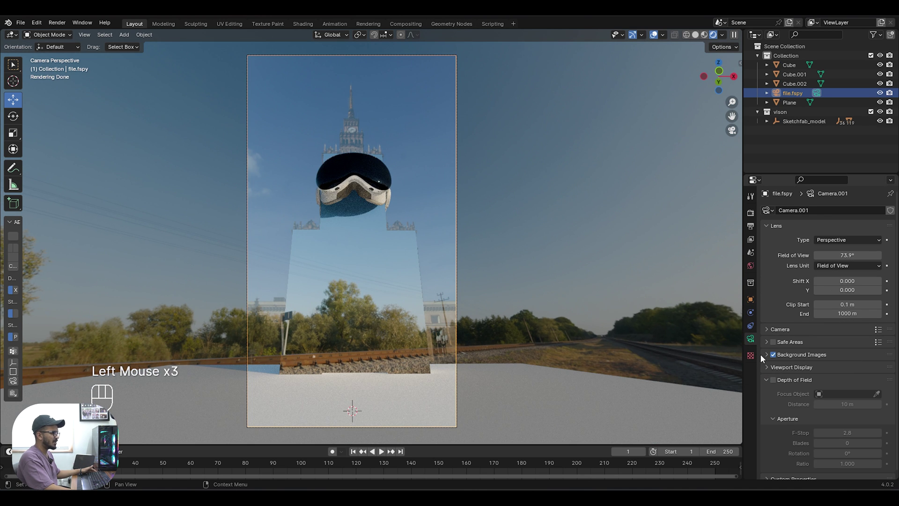
{"action": "left_click", "coordinate": [763, 354]}
{"action": "scroll", "coordinate": [797, 431], "scroll_direction": "down", "scroll_amount": 2}
{"action": "left_click_drag", "start_coordinate": [839, 405], "coordinate": [880, 406]}
{"action": "left_click", "coordinate": [521, 145]}
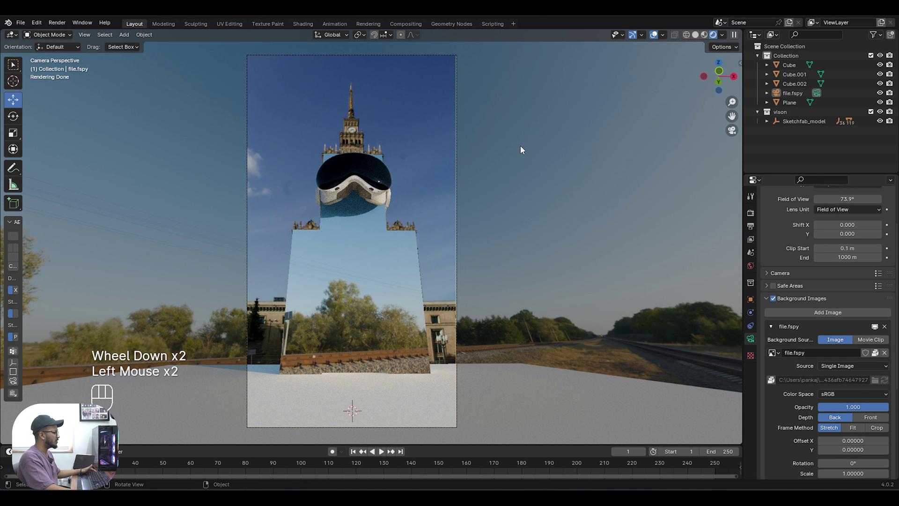
Step: Enable the transparent film background in the render settings and save the project
{"action": "scroll", "coordinate": [462, 240], "scroll_direction": "up", "scroll_amount": 2}
{"action": "scroll", "coordinate": [468, 239], "scroll_direction": "down", "scroll_amount": 2}
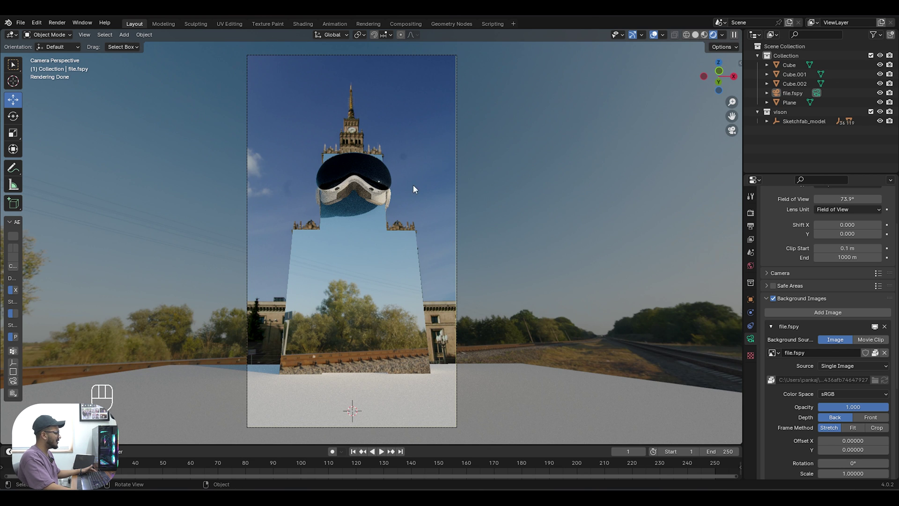
{"action": "left_click", "coordinate": [750, 214]}
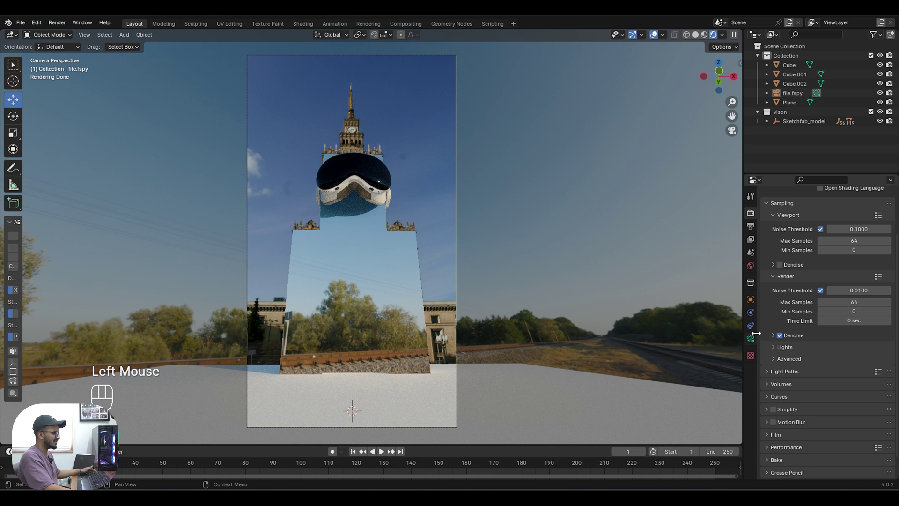
{"action": "scroll", "coordinate": [777, 381], "scroll_direction": "down", "scroll_amount": 3}
{"action": "left_click", "coordinate": [768, 408]}
{"action": "scroll", "coordinate": [796, 412], "scroll_direction": "down", "scroll_amount": 2}
{"action": "left_click", "coordinate": [780, 421]}
{"action": "left_click", "coordinate": [567, 185]}
{"action": "key", "text": "ctrl+s"}
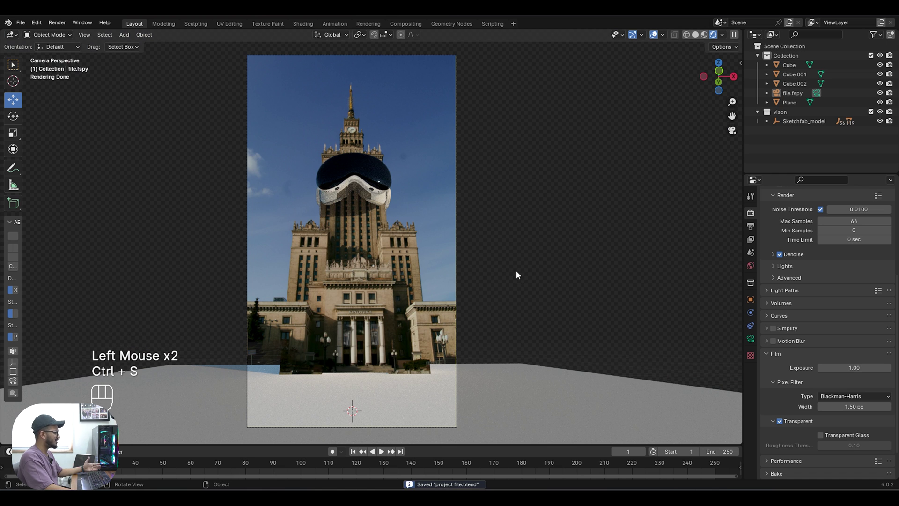
Step: Enable Shadow Catcher on the ground plane and save the project
{"action": "left_click", "coordinate": [519, 396]}
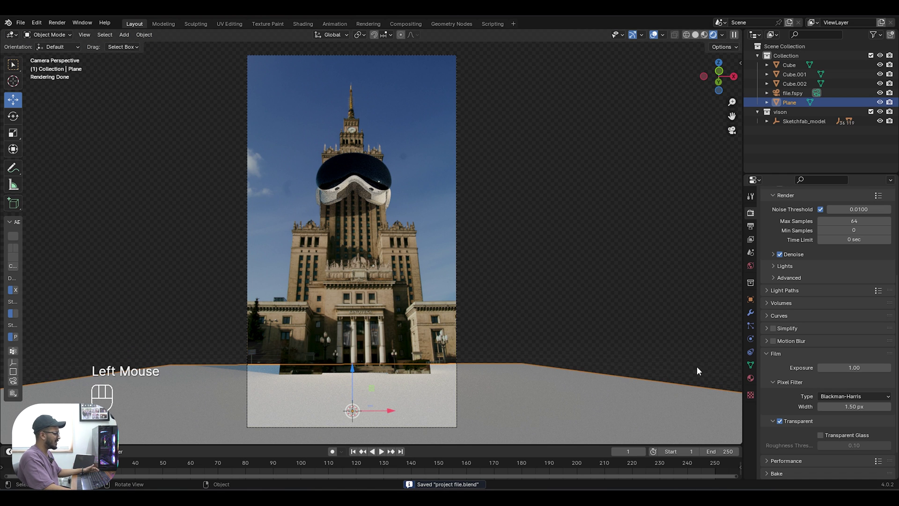
{"action": "left_click", "coordinate": [751, 300]}
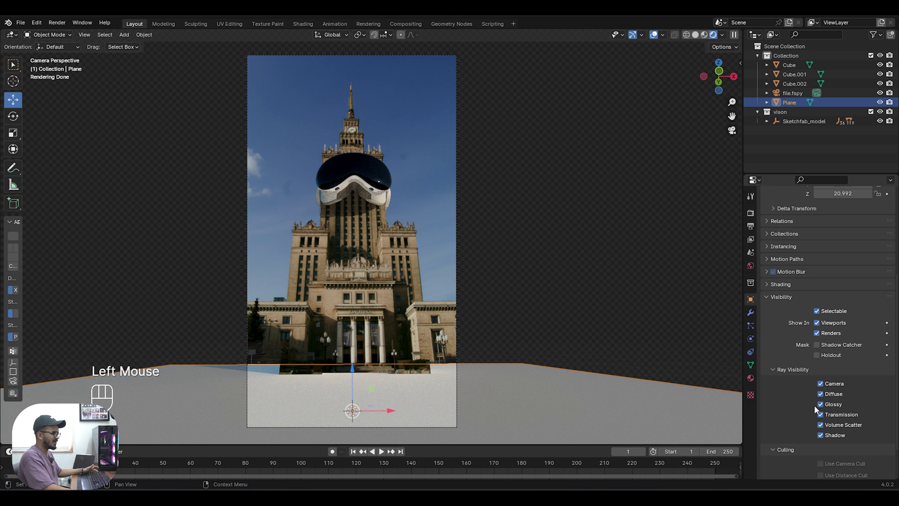
{"action": "left_click", "coordinate": [817, 345]}
{"action": "left_click", "coordinate": [595, 282]}
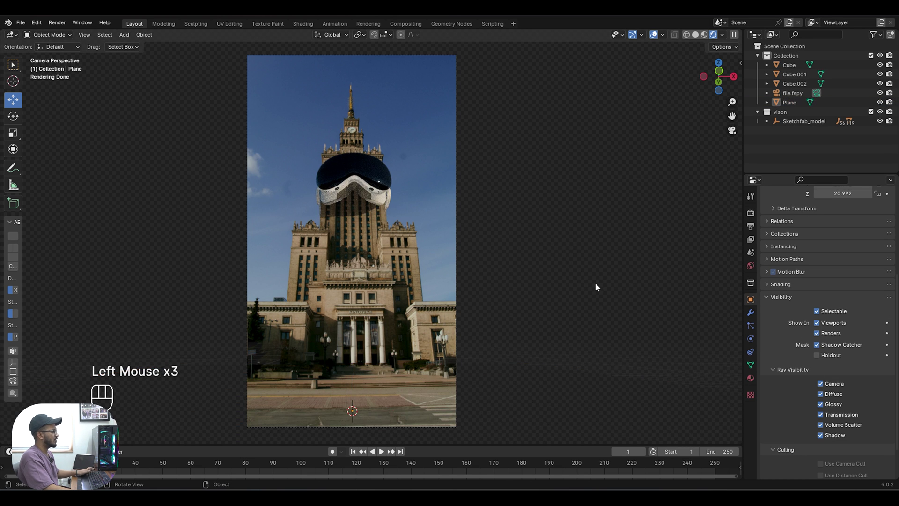
{"action": "scroll", "coordinate": [595, 282], "scroll_direction": "up", "scroll_amount": 1}
{"action": "key", "text": "ctrl+s"}
{"action": "scroll", "coordinate": [544, 290], "scroll_direction": "up", "scroll_amount": 2}
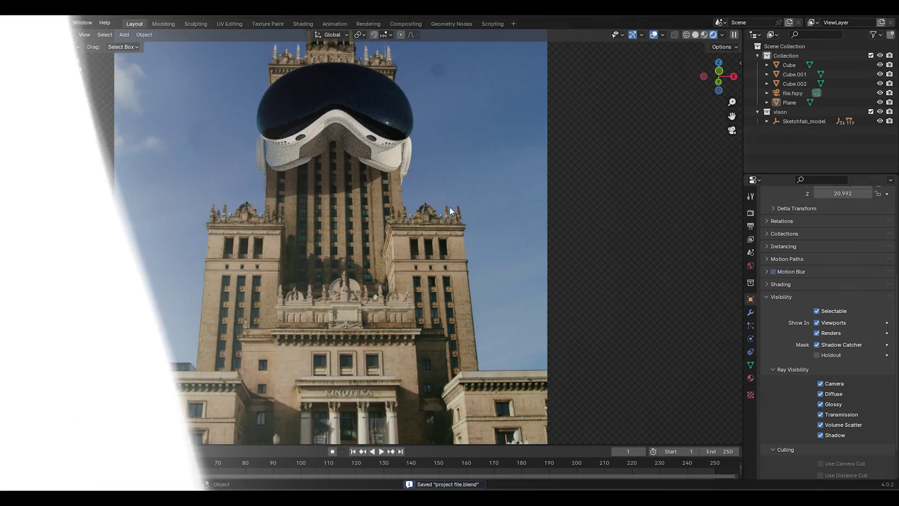
{"action": "scroll", "coordinate": [424, 211], "scroll_direction": "down", "scroll_amount": 2}
{"action": "scroll", "coordinate": [425, 212], "scroll_direction": "down", "scroll_amount": 2}
{"action": "key", "text": "ctrl+s"}
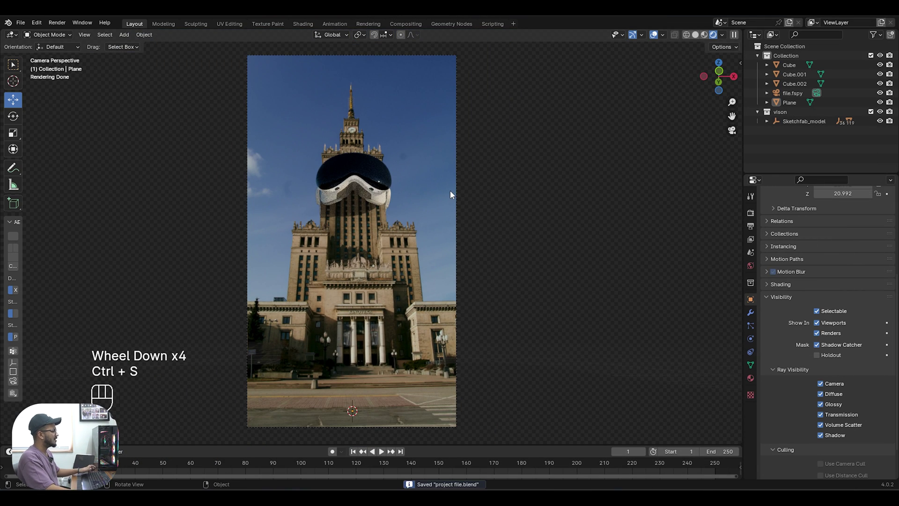
Step: Split the 3D viewport into two side-by-side areas and frame the camera image in the rendered one
{"action": "left_click_drag", "start_coordinate": [732, 116], "coordinate": [556, 121]}
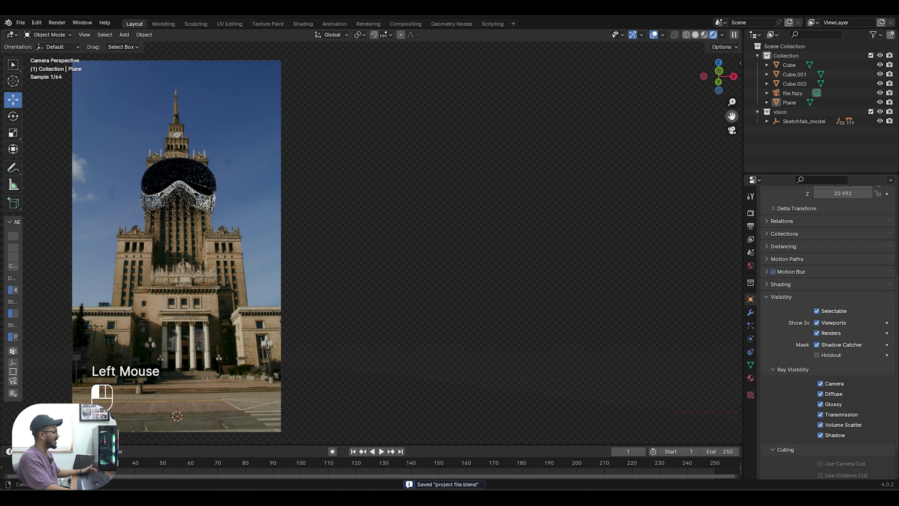
{"action": "left_click_drag", "start_coordinate": [742, 32], "coordinate": [349, 34]}
{"action": "left_click", "coordinate": [337, 116]}
{"action": "left_click_drag", "start_coordinate": [336, 116], "coordinate": [218, 246]}
{"action": "scroll", "coordinate": [217, 246], "scroll_direction": "up", "scroll_amount": 5}
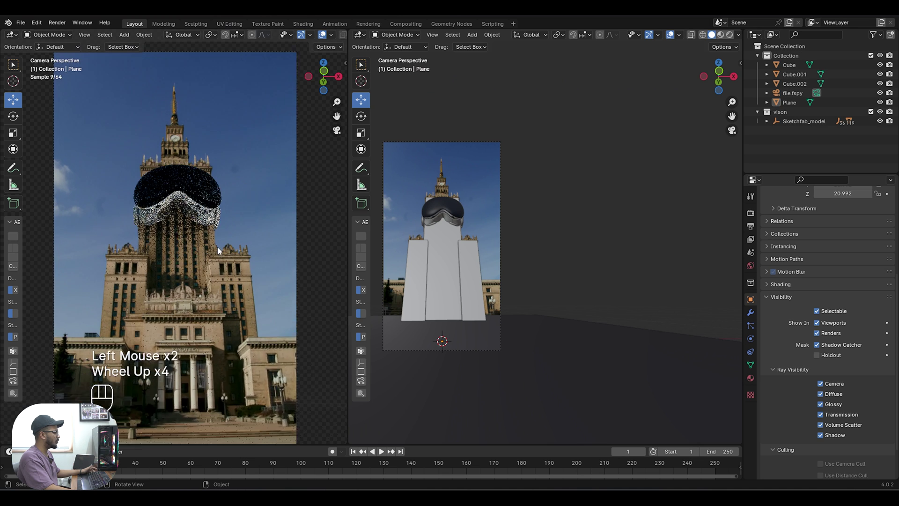
Step: Turn the new area into a Shader Editor showing the World shader nodes
{"action": "left_click", "coordinate": [360, 34]}
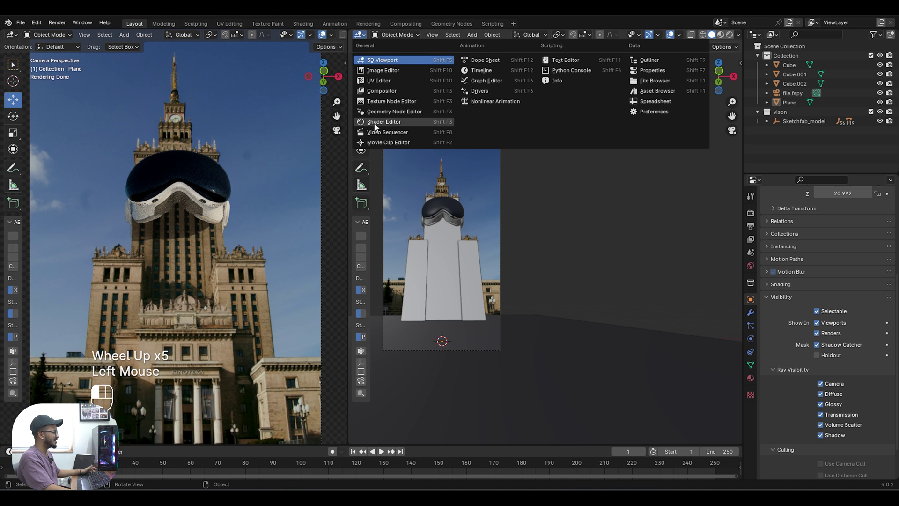
{"action": "left_click", "coordinate": [389, 112]}
{"action": "left_click", "coordinate": [390, 35]}
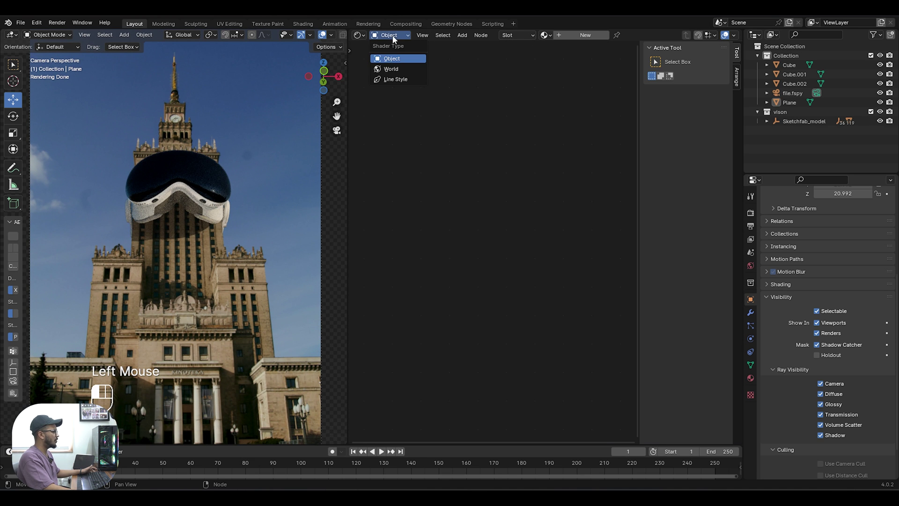
{"action": "left_click", "coordinate": [391, 67]}
{"action": "middle_click_drag", "start_coordinate": [436, 197], "coordinate": [484, 177]}
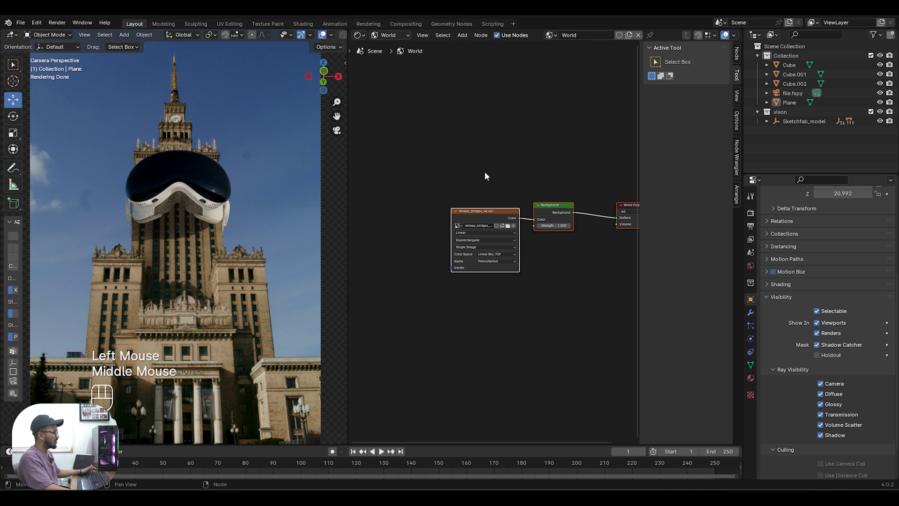
Step: Add Texture Coordinate and Mapping nodes to the railway_bridges_4k.exr environment texture with Node Wrangler
{"action": "left_click", "coordinate": [487, 256]}
{"action": "scroll", "coordinate": [486, 264], "scroll_direction": "up", "scroll_amount": 4}
{"action": "left_click_drag", "start_coordinate": [443, 102], "coordinate": [487, 324]}
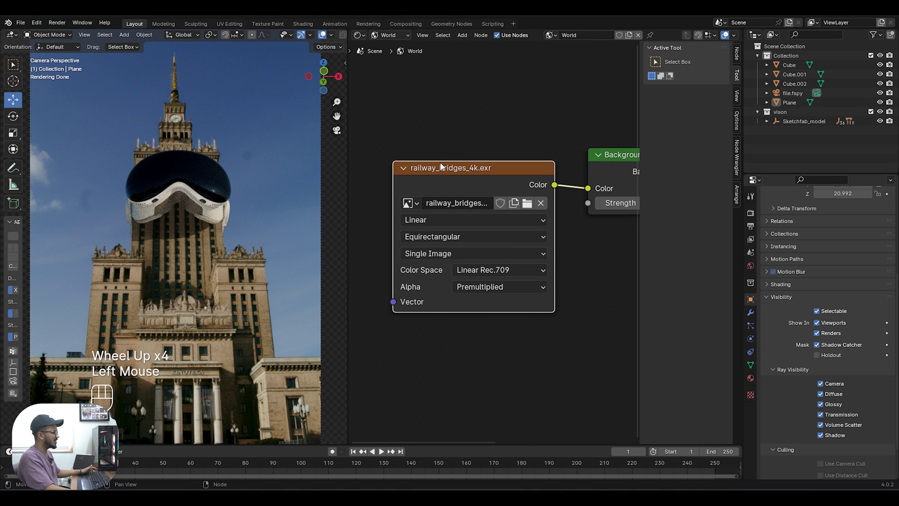
{"action": "left_click", "coordinate": [441, 167]}
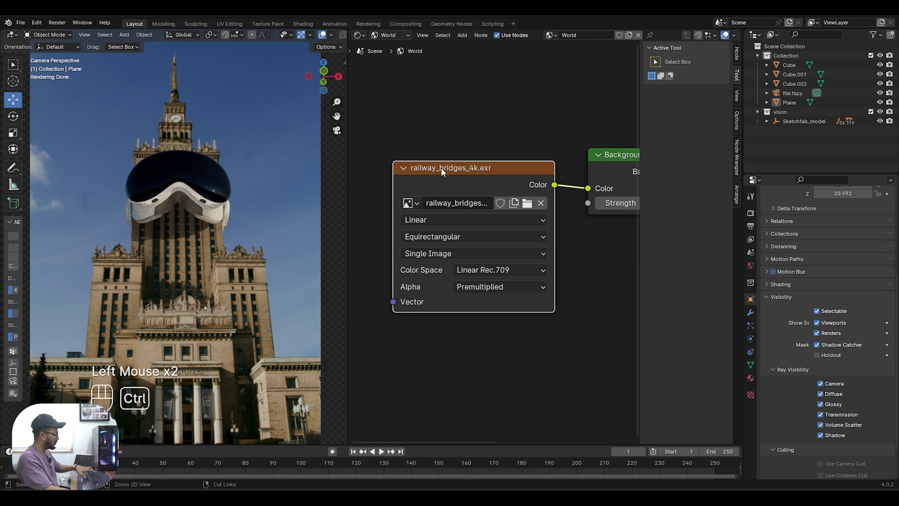
{"action": "key", "text": "ctrl+t"}
{"action": "middle_click_drag", "start_coordinate": [390, 270], "coordinate": [578, 182]}
{"action": "scroll", "coordinate": [534, 209], "scroll_direction": "down", "scroll_amount": 2}
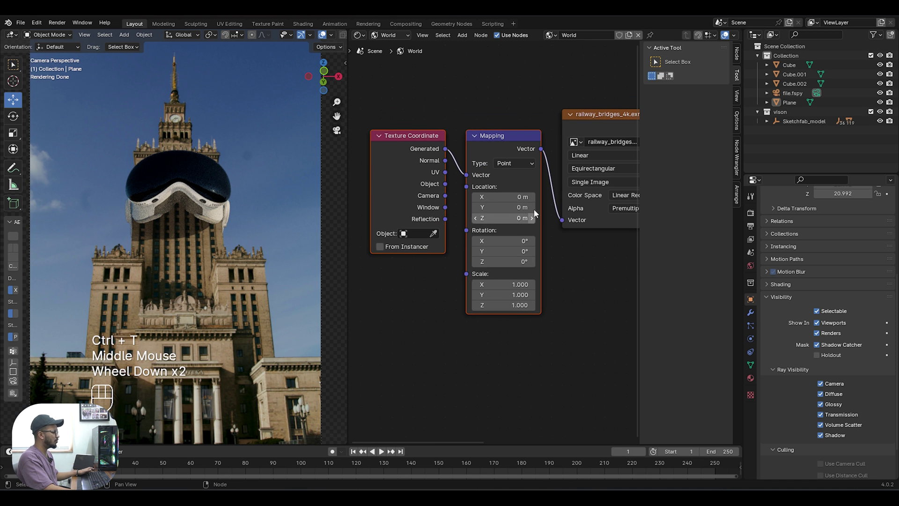
{"action": "left_click_drag", "start_coordinate": [491, 75], "coordinate": [521, 352]}
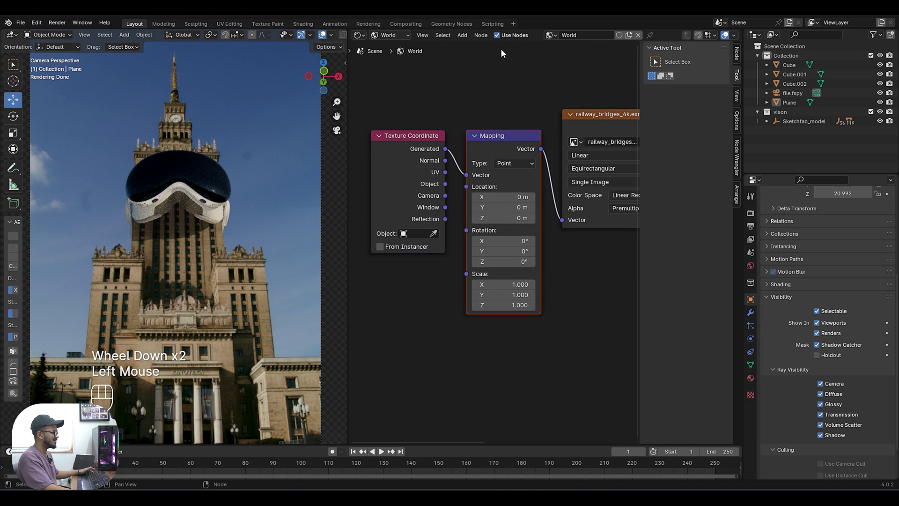
{"action": "left_click", "coordinate": [412, 300]}
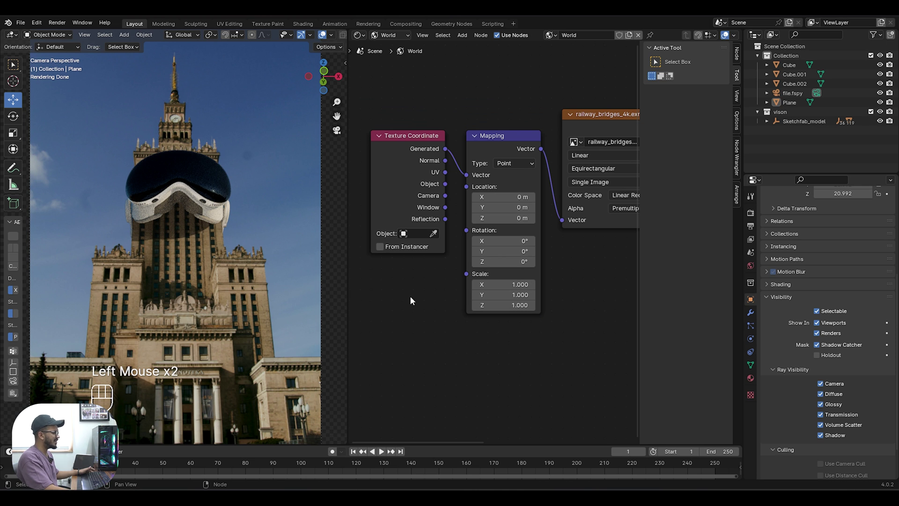
{"action": "left_click_drag", "start_coordinate": [487, 94], "coordinate": [524, 183]}
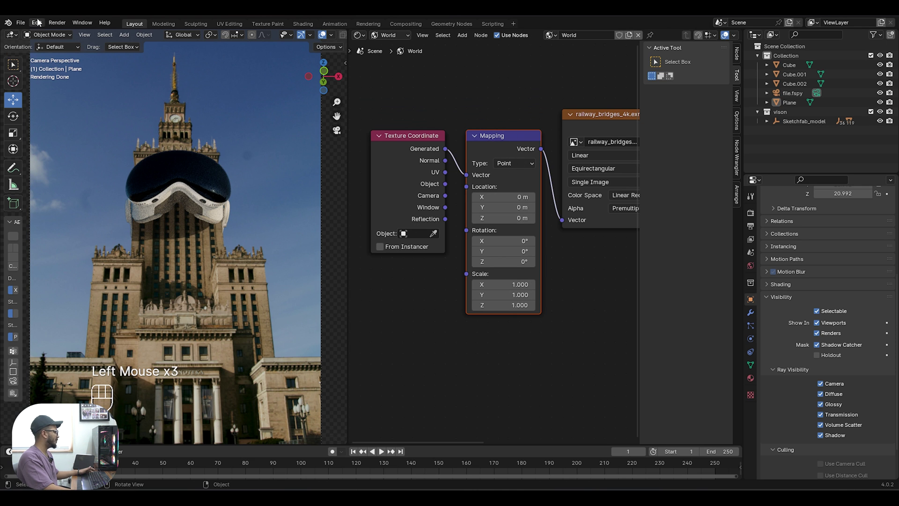
Step: Look up the Node Wrangler add-on in the preferences with the search term "node" and save the preferences
{"action": "left_click", "coordinate": [20, 23]}
{"action": "mouse_move", "coordinate": [36, 22]}
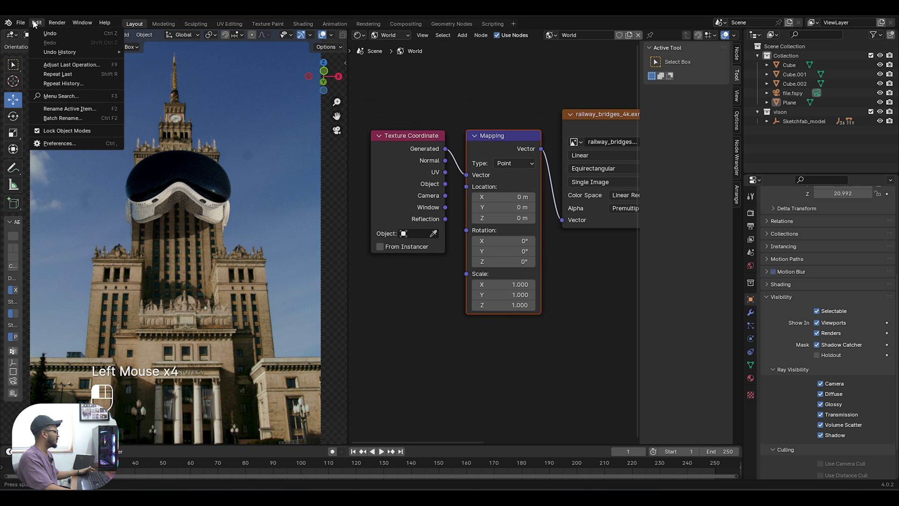
{"action": "left_click", "coordinate": [51, 144]}
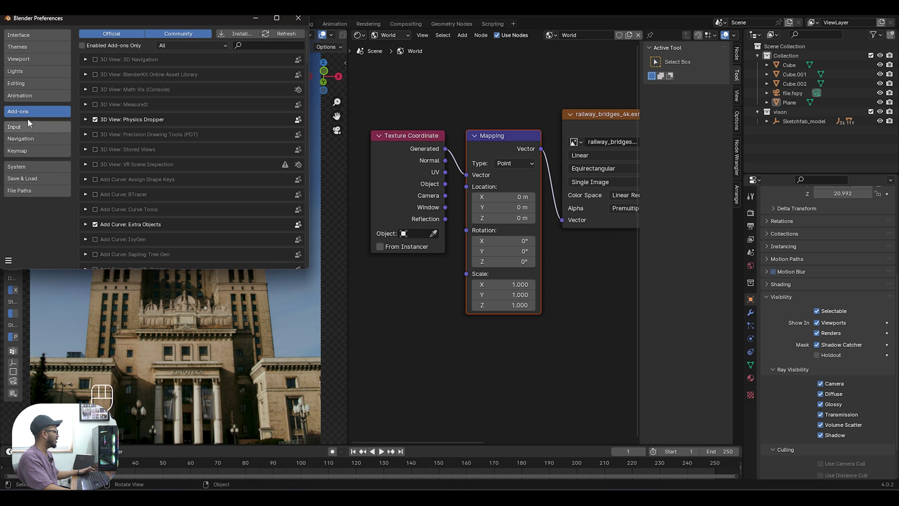
{"action": "type", "text": "node"}
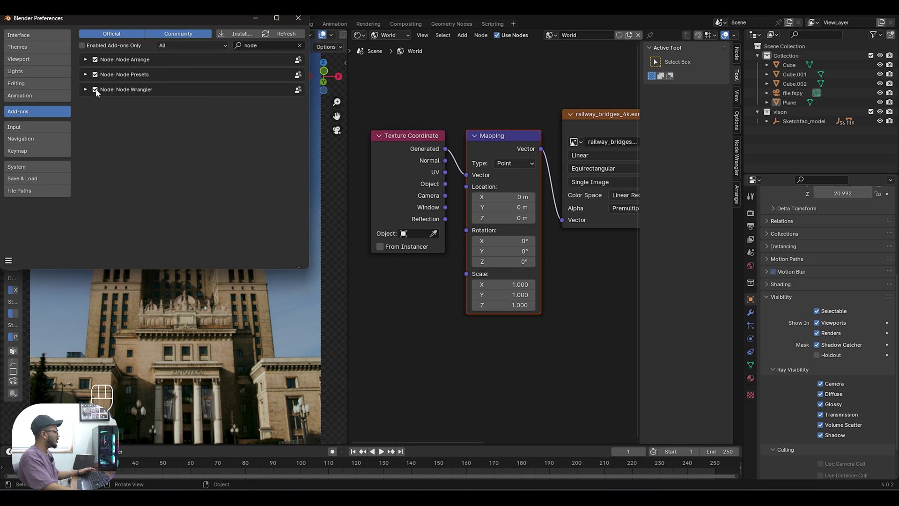
{"action": "left_click", "coordinate": [86, 89]}
{"action": "left_click", "coordinate": [88, 89]}
{"action": "left_click", "coordinate": [9, 261]}
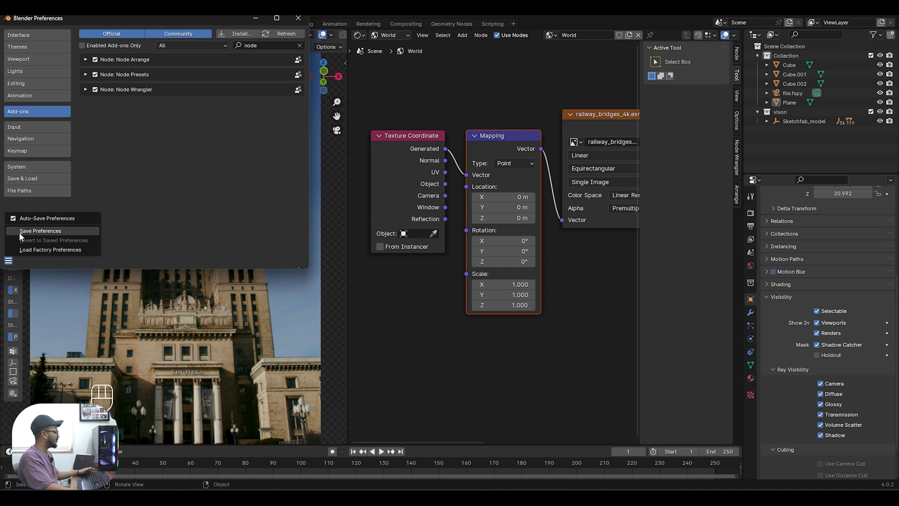
{"action": "left_click", "coordinate": [19, 231]}
{"action": "left_click", "coordinate": [296, 19]}
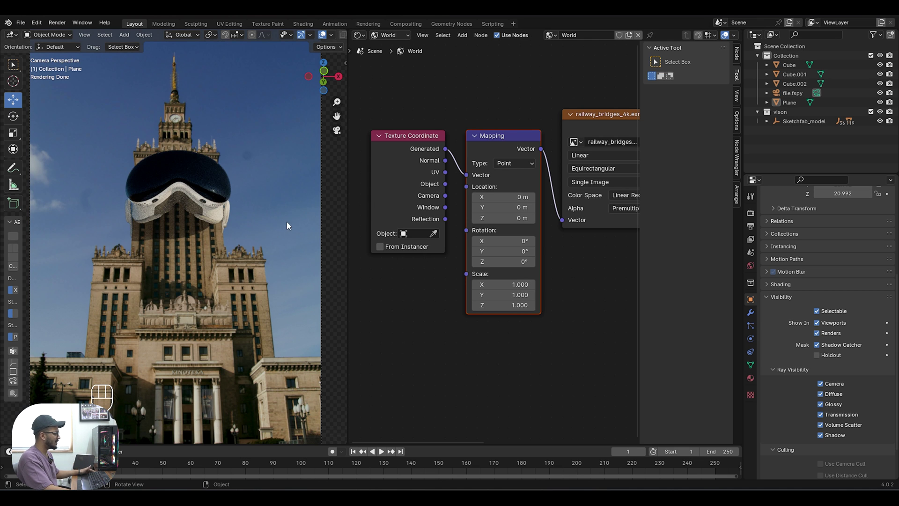
Step: Disable the Transparent film option in the render settings to show the HDRI background in the rendered viewport
{"action": "scroll", "coordinate": [277, 238], "scroll_direction": "up", "scroll_amount": 1}
{"action": "scroll", "coordinate": [263, 205], "scroll_direction": "down", "scroll_amount": 2}
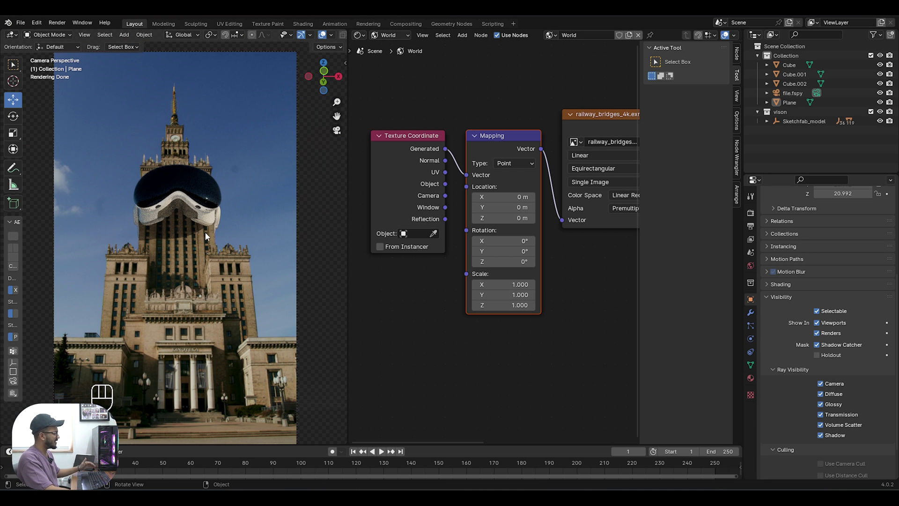
{"action": "scroll", "coordinate": [208, 238], "scroll_direction": "up", "scroll_amount": 1}
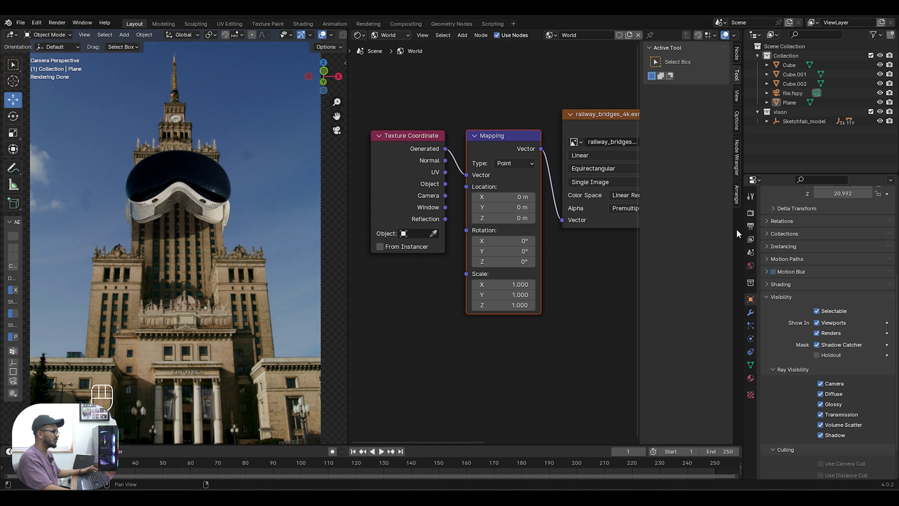
{"action": "left_click", "coordinate": [750, 213]}
{"action": "scroll", "coordinate": [783, 402], "scroll_direction": "down", "scroll_amount": 4}
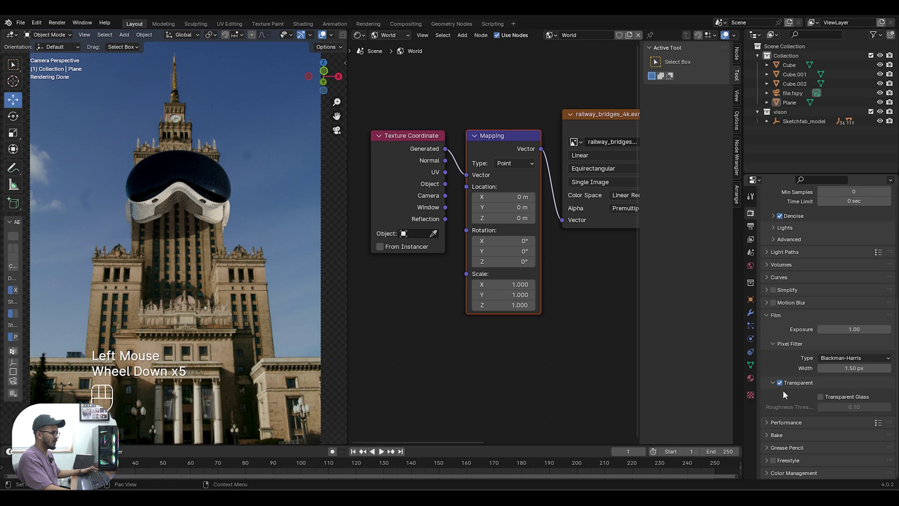
{"action": "left_click", "coordinate": [780, 383]}
{"action": "mouse_move", "coordinate": [232, 226]}
{"action": "middle_mouse_down"}
{"action": "mouse_move", "coordinate": [28, 235]}
{"action": "mouse_move", "coordinate": [335, 233]}
{"action": "mouse_move", "coordinate": [282, 234]}
{"action": "mouse_move", "coordinate": [261, 280]}
{"action": "mouse_move", "coordinate": [336, 271]}
{"action": "mouse_move", "coordinate": [44, 266]}
{"action": "mouse_move", "coordinate": [187, 205]}
{"action": "mouse_move", "coordinate": [273, 218]}
{"action": "mouse_move", "coordinate": [227, 222]}
{"action": "middle_mouse_up"}
{"action": "middle_click_drag", "start_coordinate": [282, 234], "coordinate": [330, 240]}
Step: Rotate the HDRI to about 129° around Z in the Mapping node to match the photo's sunlight, and save the project
{"action": "left_click_drag", "start_coordinate": [515, 262], "coordinate": [561, 261]}
{"action": "middle_click_drag", "start_coordinate": [132, 208], "coordinate": [81, 220]}
{"action": "scroll", "coordinate": [191, 226], "scroll_direction": "down", "scroll_amount": 3}
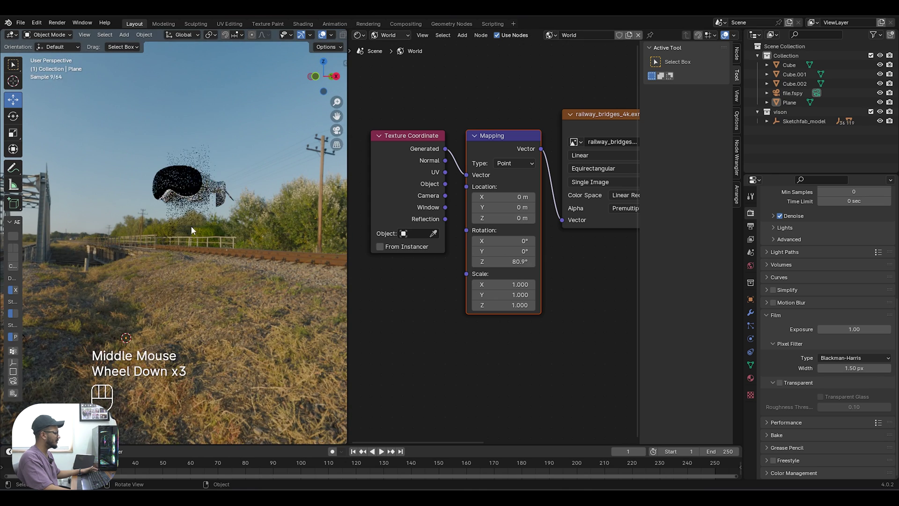
{"action": "left_click_drag", "start_coordinate": [515, 261], "coordinate": [536, 262]}
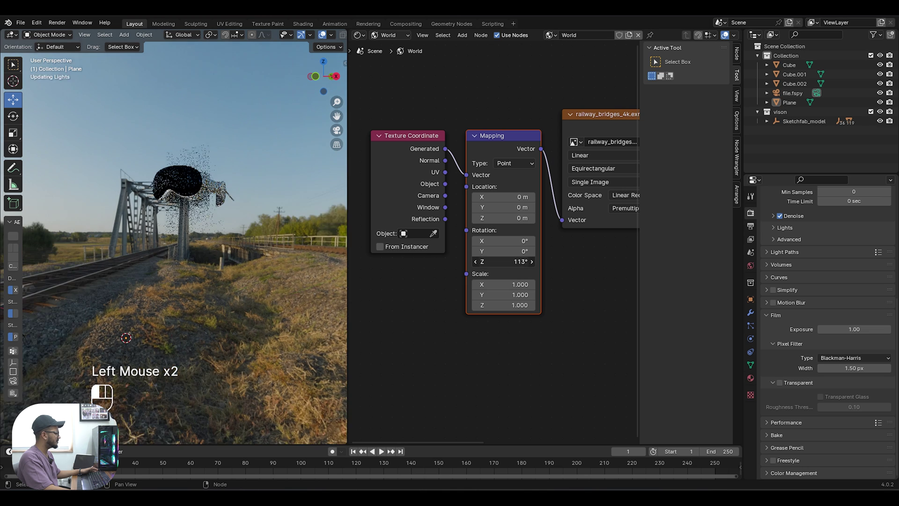
{"action": "middle_click_drag", "start_coordinate": [229, 241], "coordinate": [192, 218]}
{"action": "left_click_drag", "start_coordinate": [525, 262], "coordinate": [536, 262]}
{"action": "key", "text": "KP_0"}
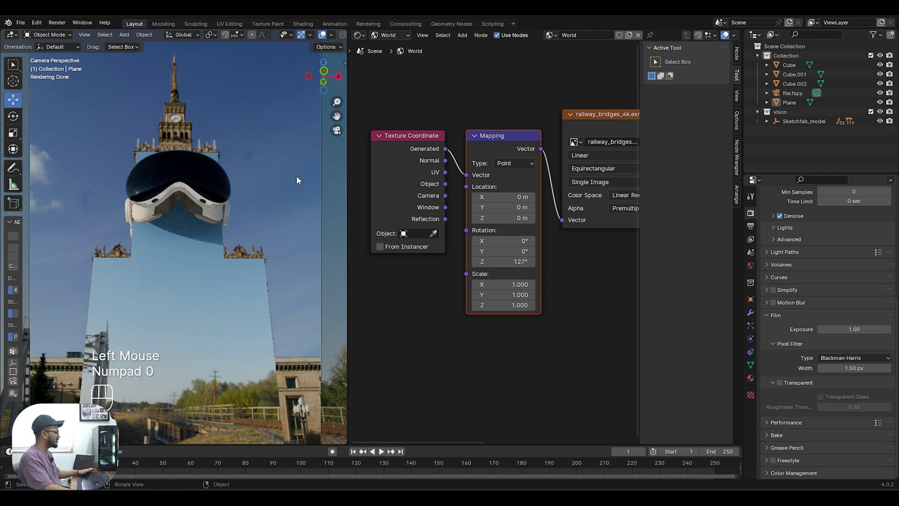
{"action": "scroll", "coordinate": [236, 232], "scroll_direction": "up", "scroll_amount": 1}
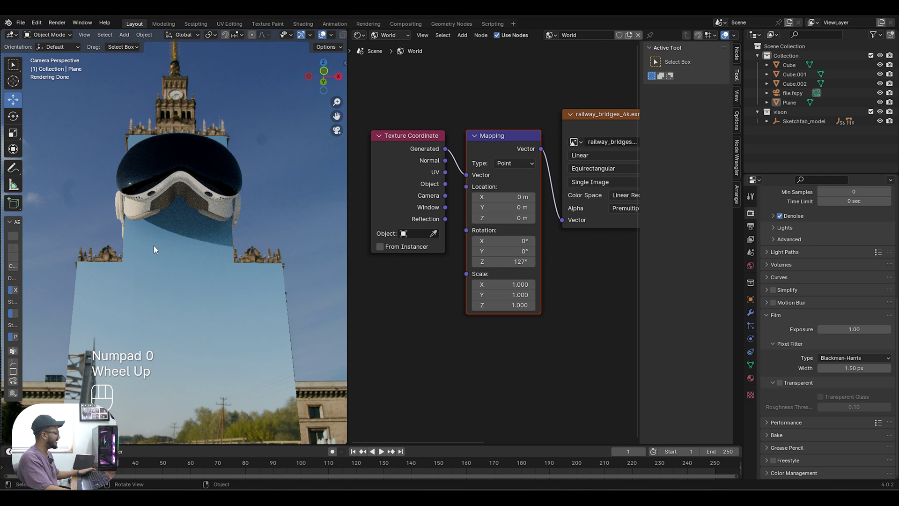
{"action": "scroll", "coordinate": [154, 250], "scroll_direction": "down", "scroll_amount": 2}
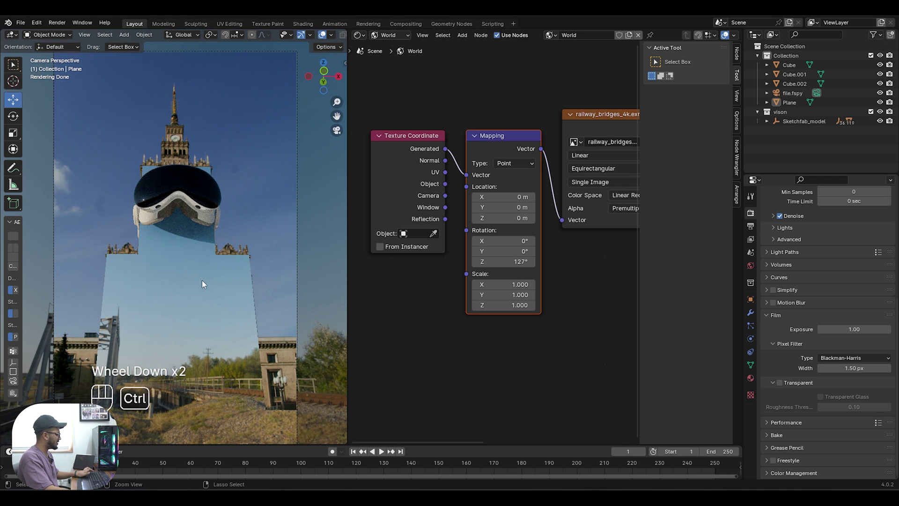
{"action": "key", "text": "ctrl+s"}
{"action": "middle_click_drag", "start_coordinate": [212, 259], "coordinate": [187, 296]}
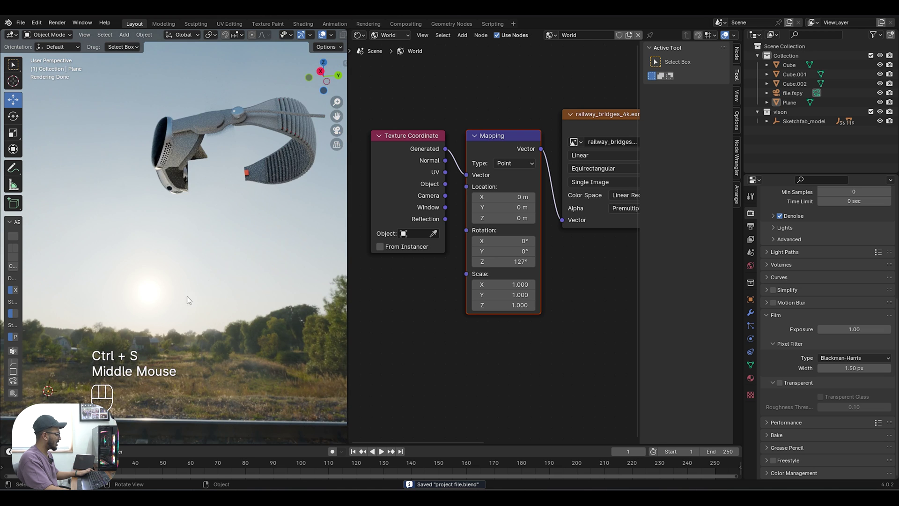
{"action": "key", "text": "KP_0"}
{"action": "left_click_drag", "start_coordinate": [514, 261], "coordinate": [516, 262]}
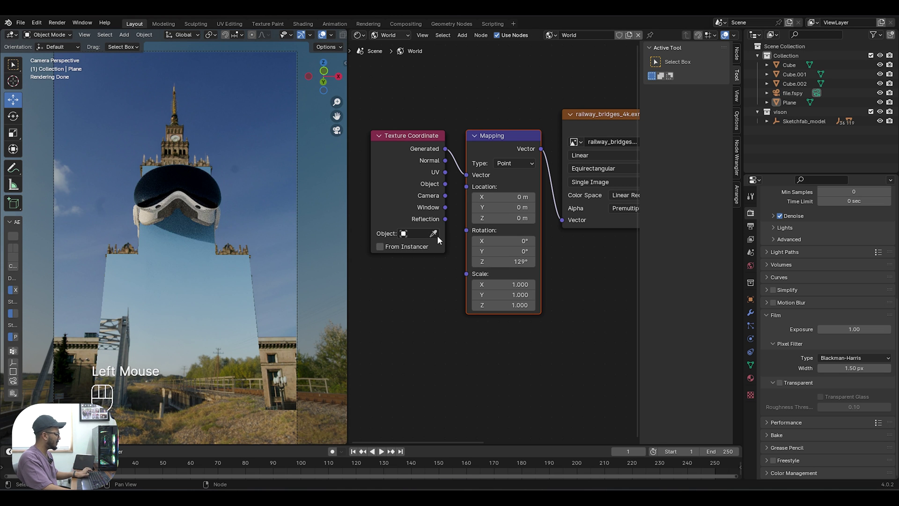
{"action": "key", "text": "ctrl+s"}
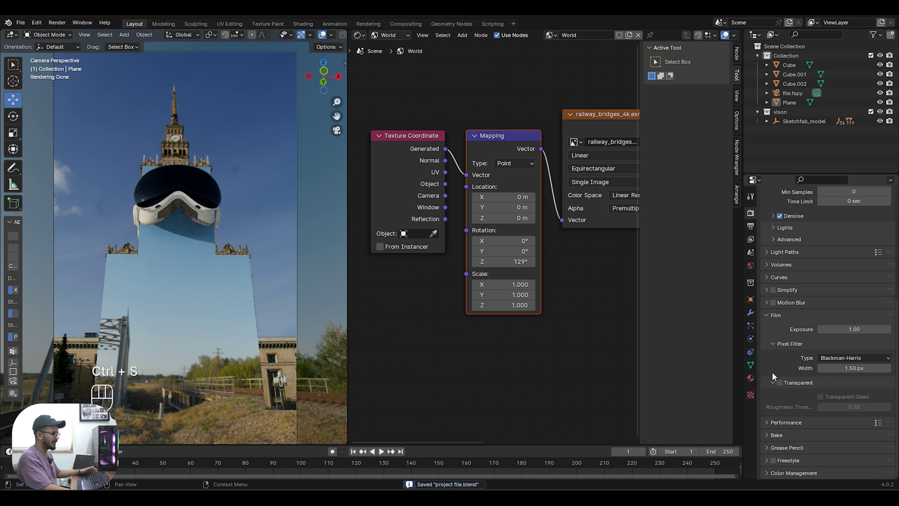
Step: Enable the Transparent film option in the render settings and save the project
{"action": "left_click", "coordinate": [780, 382]}
{"action": "scroll", "coordinate": [231, 285], "scroll_direction": "up", "scroll_amount": 4}
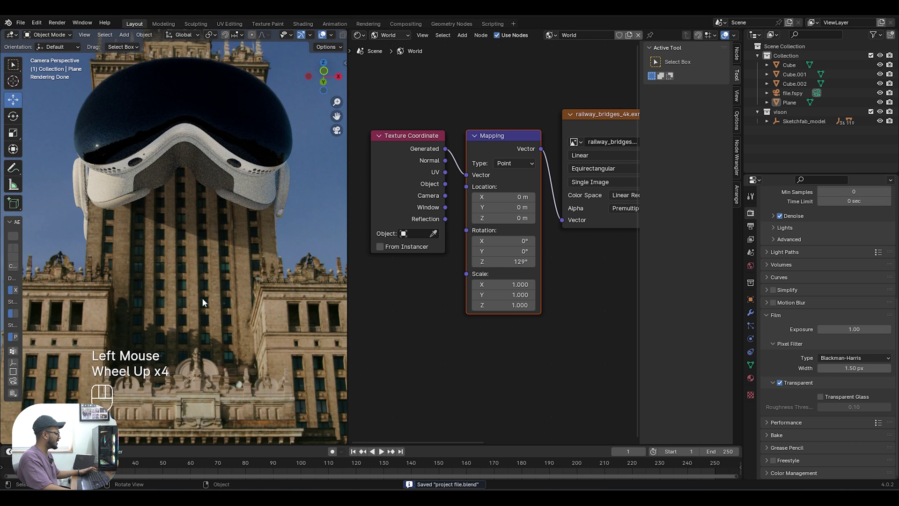
{"action": "scroll", "coordinate": [181, 312], "scroll_direction": "down", "scroll_amount": 2}
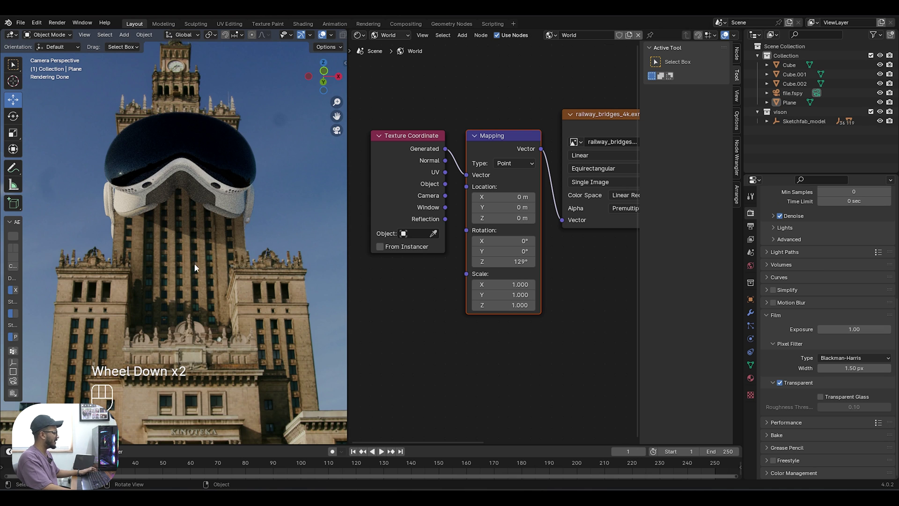
{"action": "scroll", "coordinate": [192, 281], "scroll_direction": "down", "scroll_amount": 1}
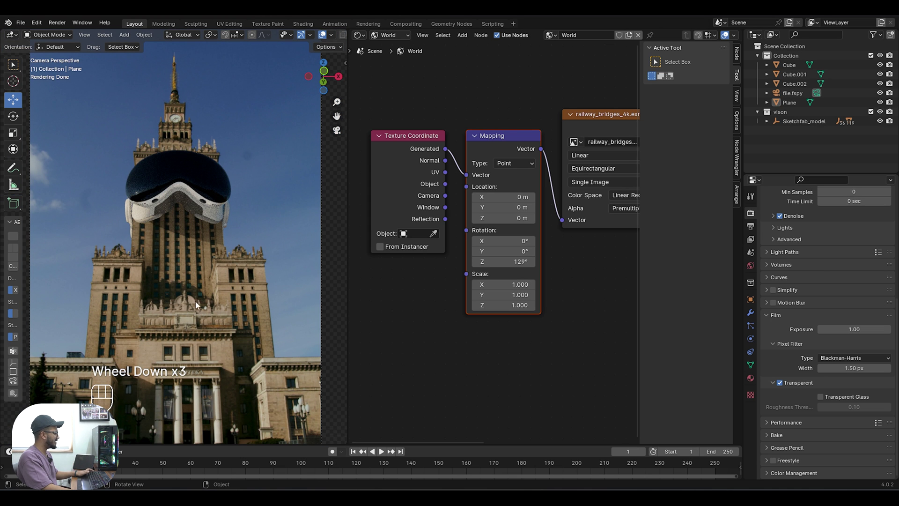
{"action": "scroll", "coordinate": [208, 312], "scroll_direction": "down", "scroll_amount": 1}
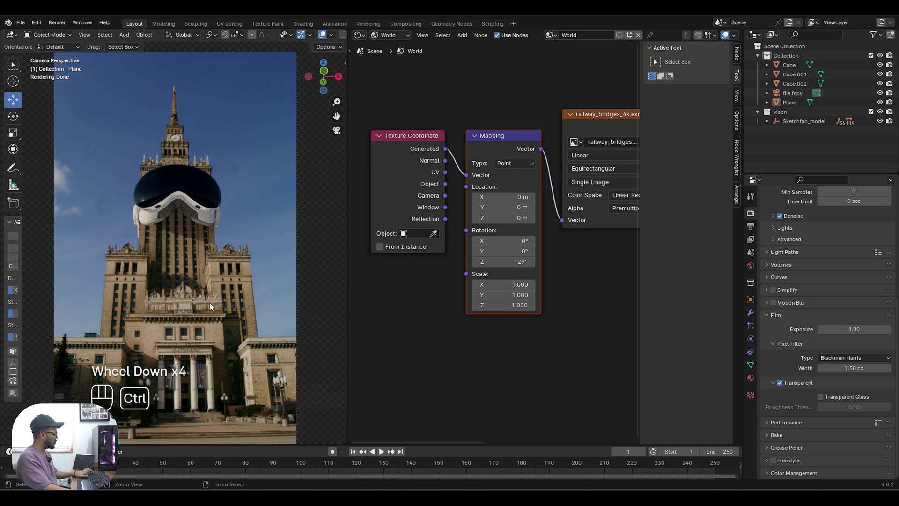
{"action": "key", "text": "ctrl+s"}
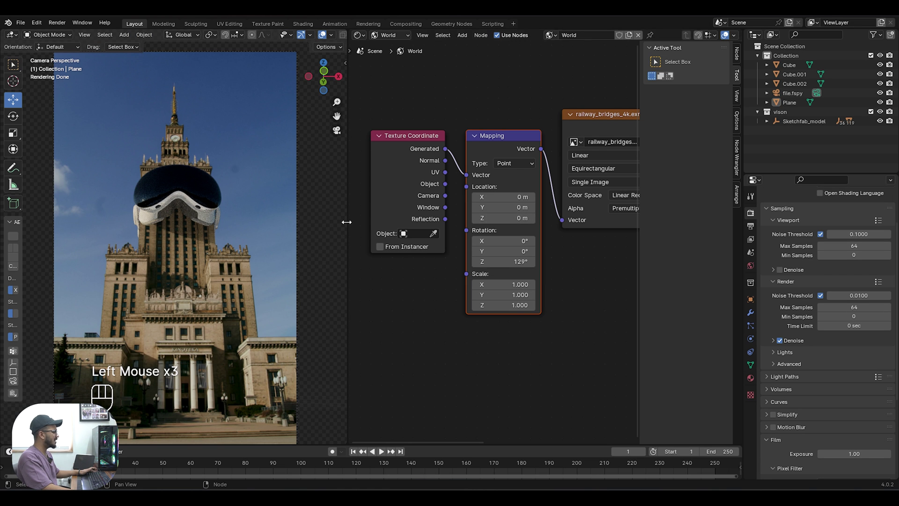
Step: Join the Shader Editor area into the 3D viewport so the camera view takes the full width, and save the project
{"action": "right_click", "coordinate": [346, 222]}
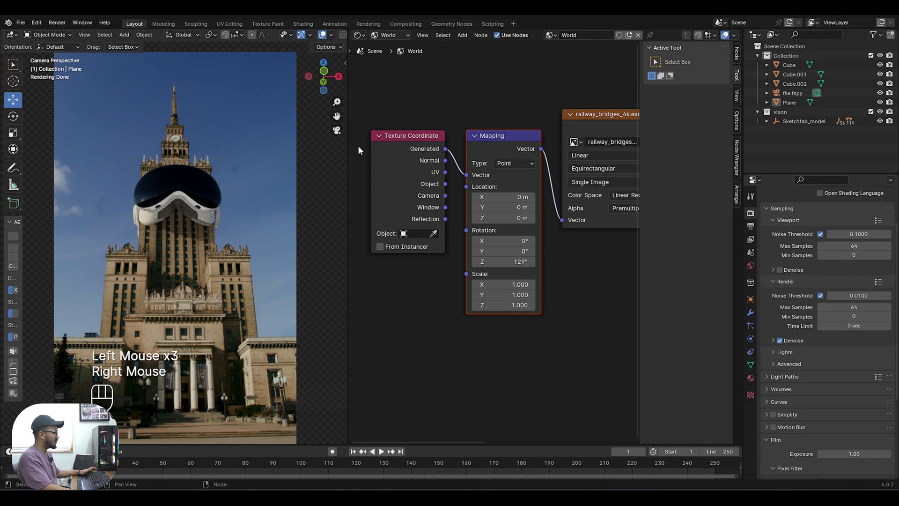
{"action": "left_click", "coordinate": [348, 222]}
{"action": "right_click_drag", "start_coordinate": [348, 222], "coordinate": [311, 242]}
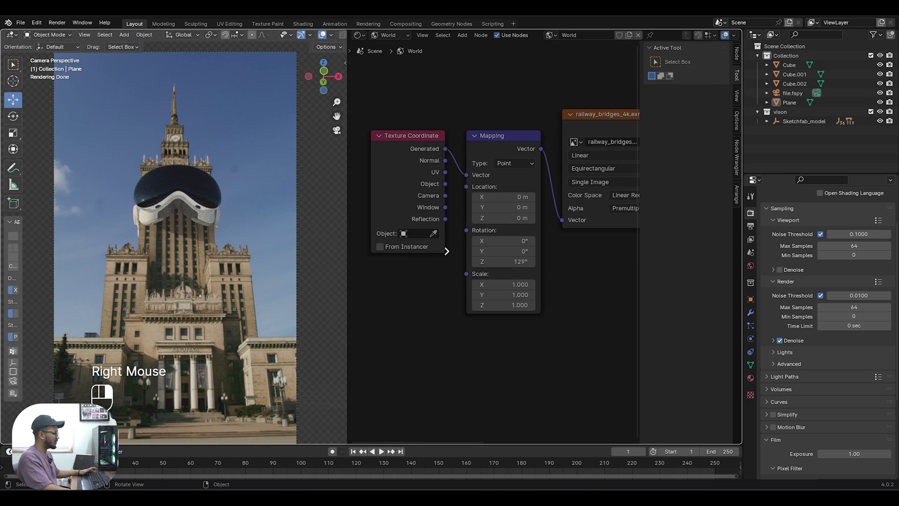
{"action": "left_click", "coordinate": [447, 251]}
{"action": "scroll", "coordinate": [556, 229], "scroll_direction": "down", "scroll_amount": 5}
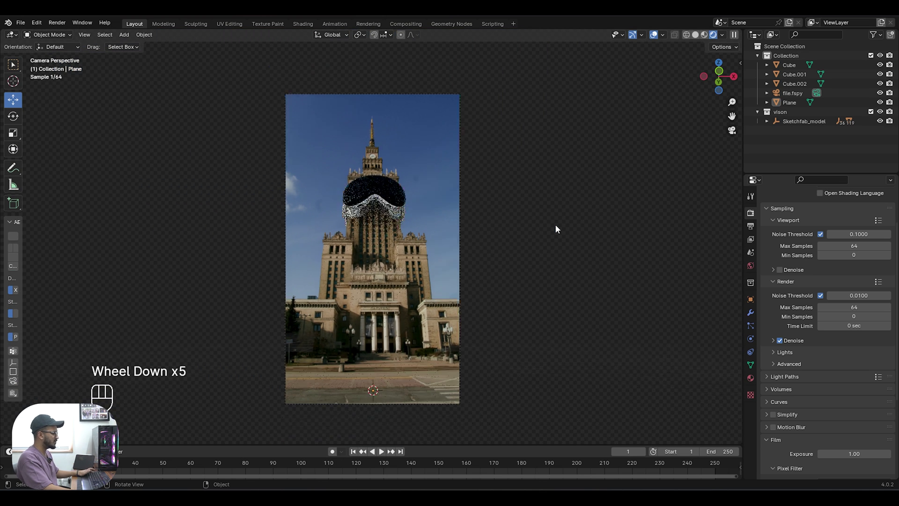
{"action": "scroll", "coordinate": [556, 229], "scroll_direction": "up", "scroll_amount": 1, "text": "ctrl"}
{"action": "key", "text": "ctrl+s"}
{"action": "left_click", "coordinate": [556, 226]}
{"action": "scroll", "coordinate": [557, 231], "scroll_direction": "up", "scroll_amount": 2}
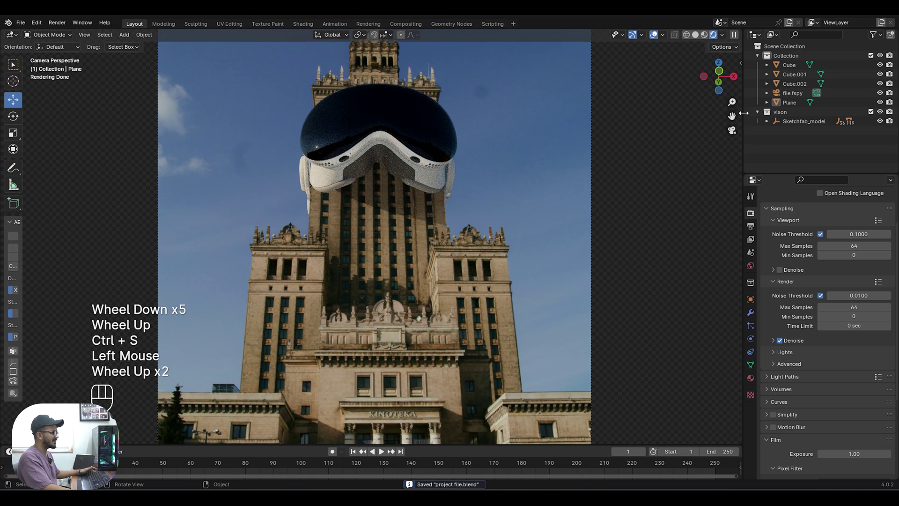
{"action": "left_click_drag", "start_coordinate": [732, 115], "coordinate": [717, 135]}
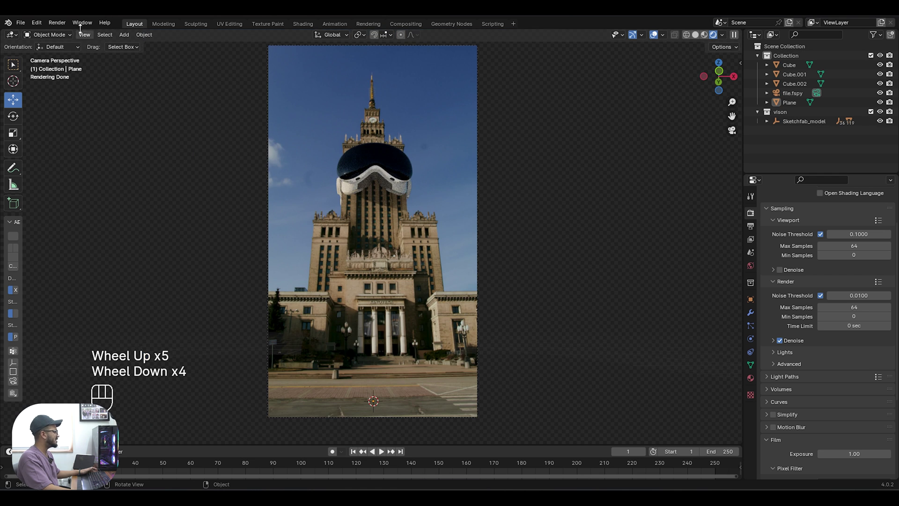
Step: Render the current frame as a still image, inspect the headset and its shadow up close, and close the render window
{"action": "left_click", "coordinate": [57, 23]}
{"action": "left_click", "coordinate": [72, 33]}
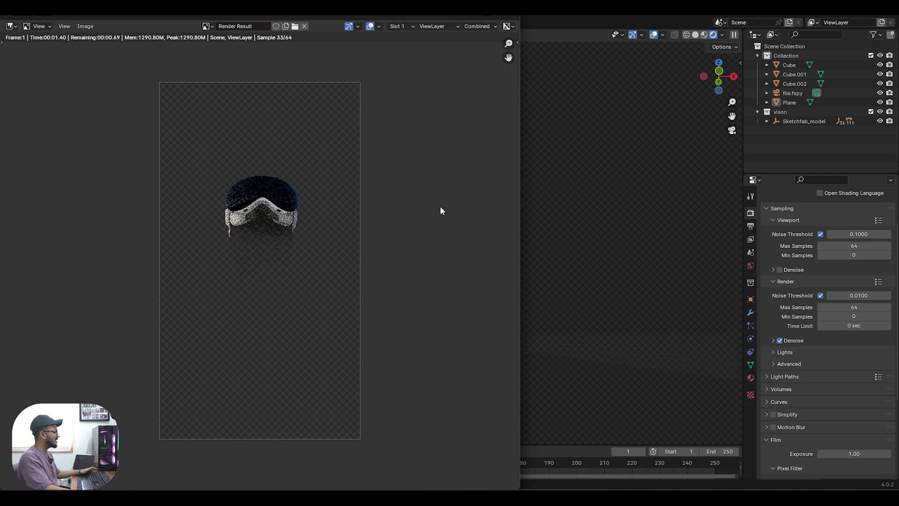
{"action": "scroll", "coordinate": [441, 211], "scroll_direction": "up", "scroll_amount": 1}
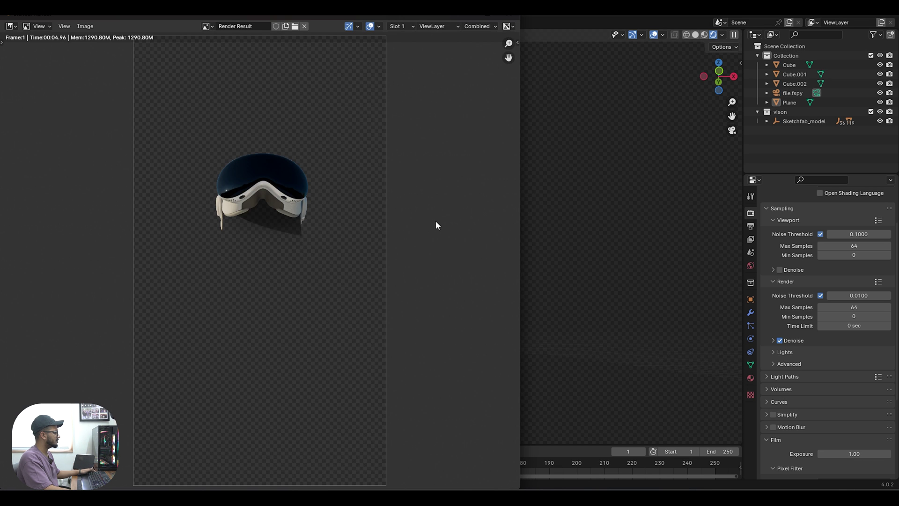
{"action": "scroll", "coordinate": [435, 225], "scroll_direction": "up", "scroll_amount": 5}
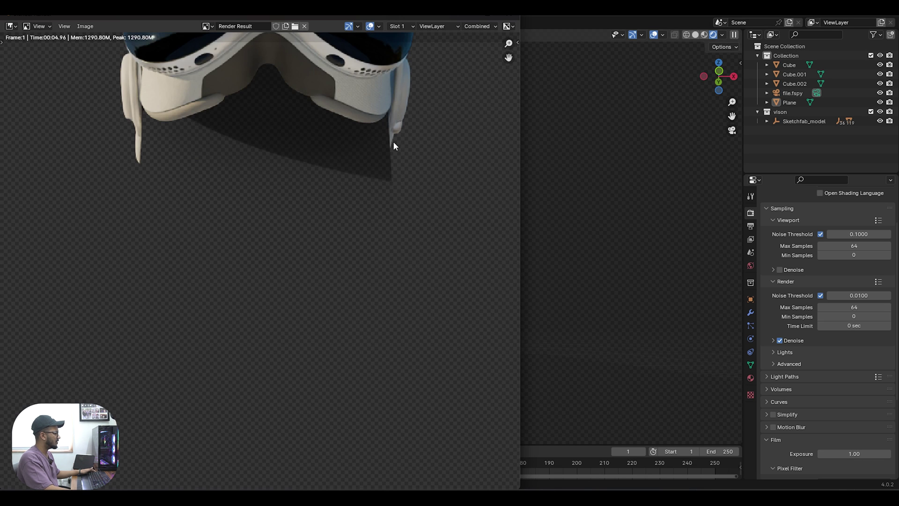
{"action": "scroll", "coordinate": [386, 151], "scroll_direction": "down", "scroll_amount": 6}
{"action": "scroll", "coordinate": [363, 225], "scroll_direction": "up", "scroll_amount": 4}
{"action": "scroll", "coordinate": [378, 228], "scroll_direction": "down", "scroll_amount": 3}
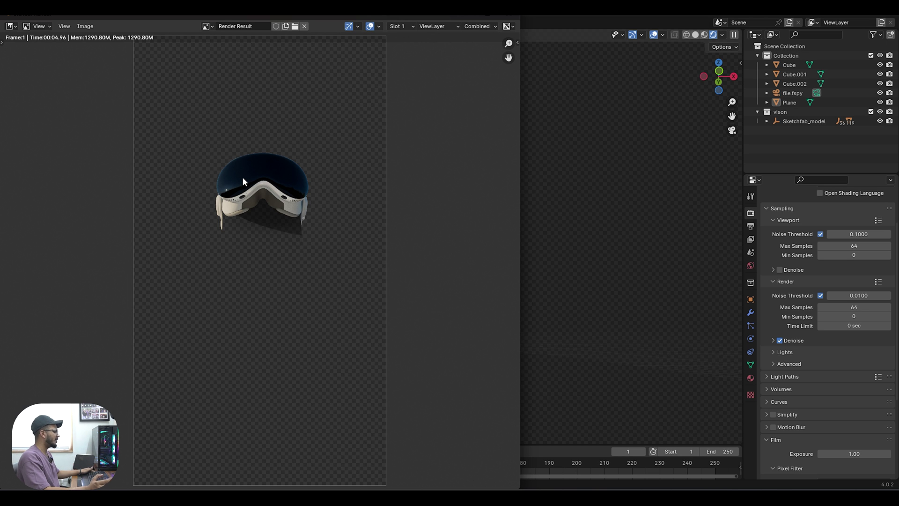
{"action": "left_click", "coordinate": [510, 18]}
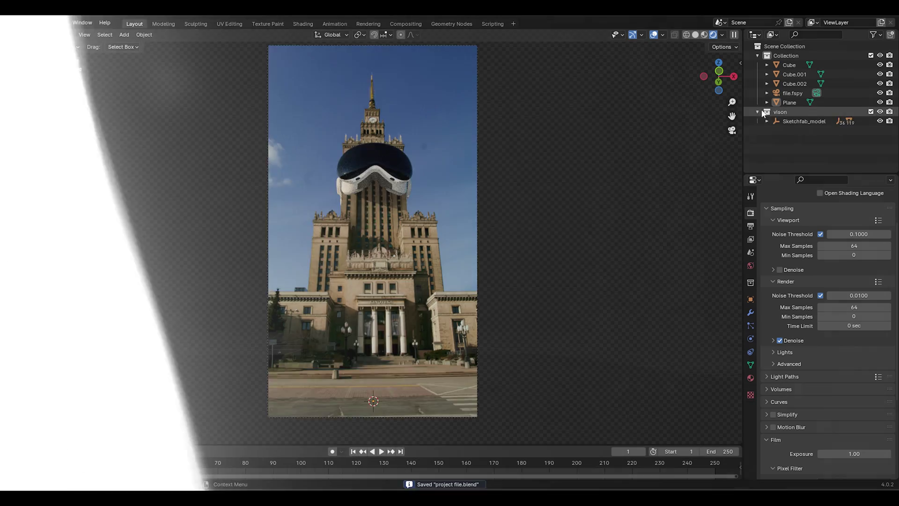
Step: Set the render output path to a new folder named render inside E:\Apple Vision CGI
{"action": "left_click", "coordinate": [751, 227]}
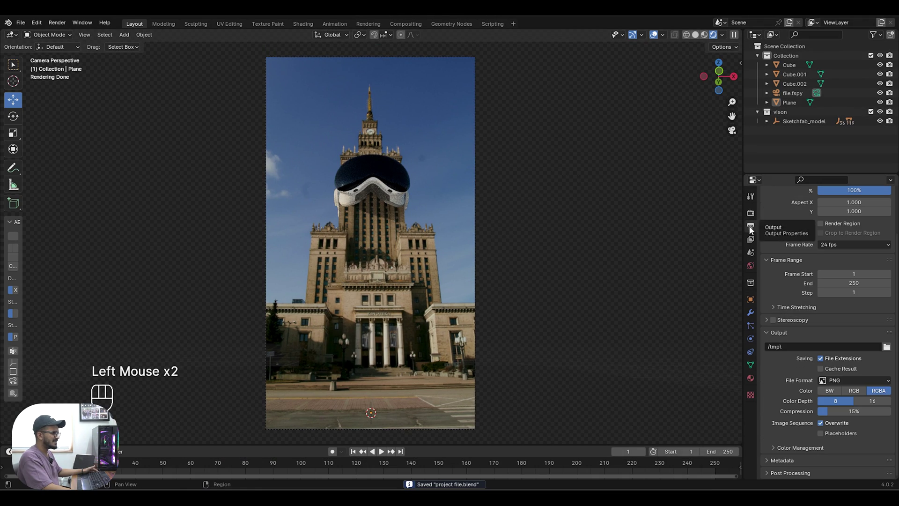
{"action": "scroll", "coordinate": [792, 271], "scroll_direction": "up", "scroll_amount": 3}
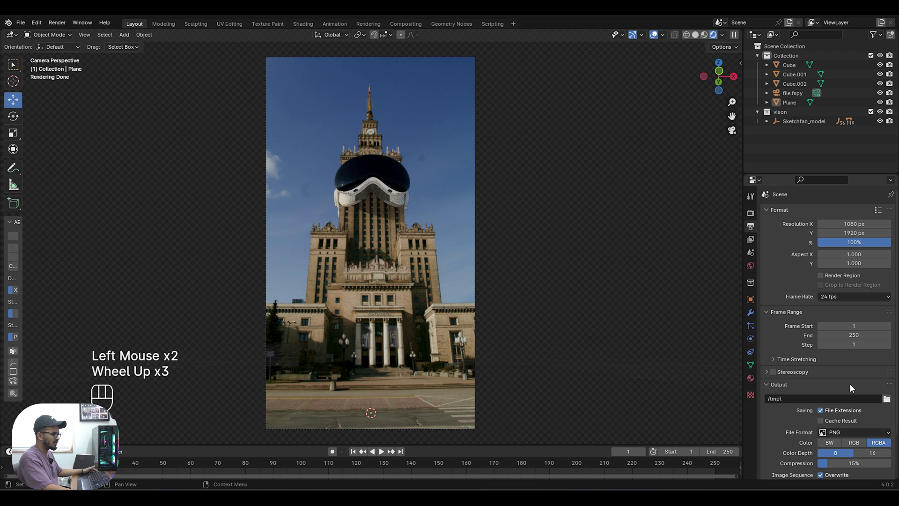
{"action": "left_click", "coordinate": [886, 406]}
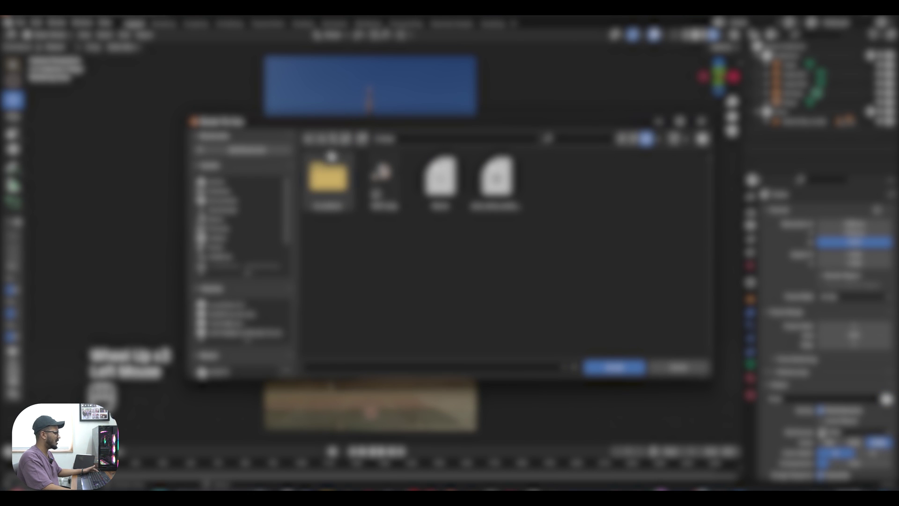
{"action": "left_click", "coordinate": [362, 140]}
{"action": "type", "text": "render"}
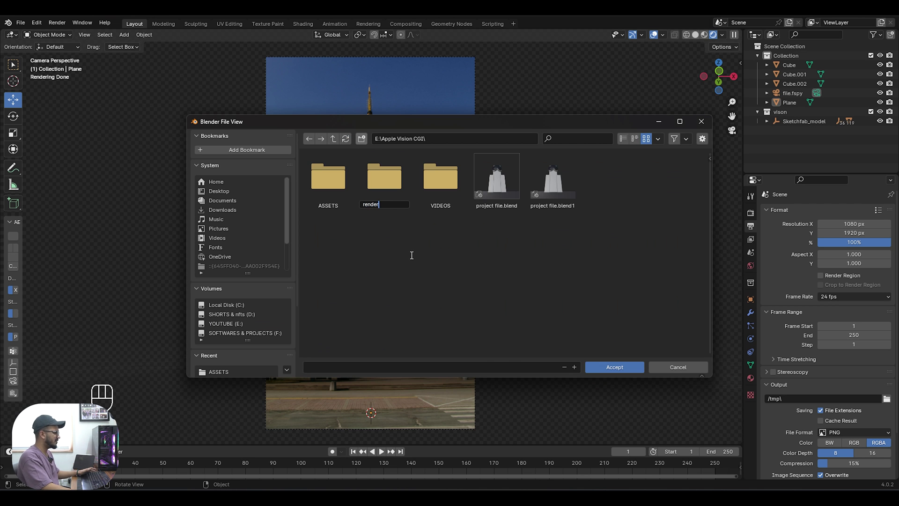
{"action": "key", "text": "Return"}
{"action": "double_click", "coordinate": [385, 193]}
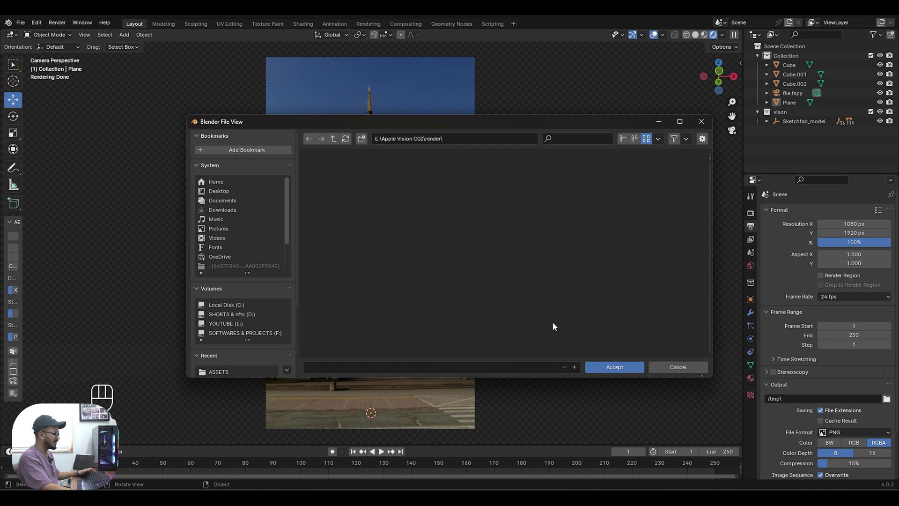
{"action": "left_click", "coordinate": [615, 367]}
Step: Set the timeline's end frame to 1 and save the project
{"action": "left_click", "coordinate": [711, 450]}
{"action": "type", "text": "1"}
{"action": "key", "text": "Return"}
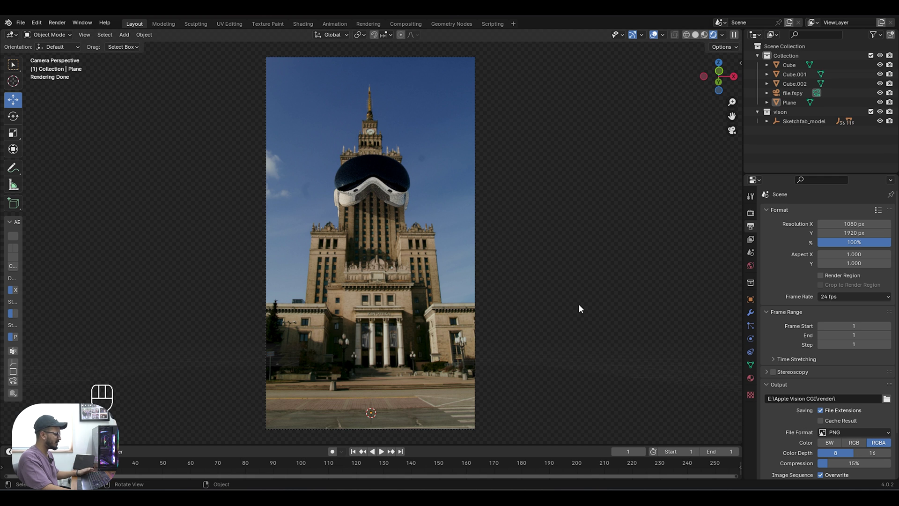
{"action": "key", "text": "ctrl+s"}
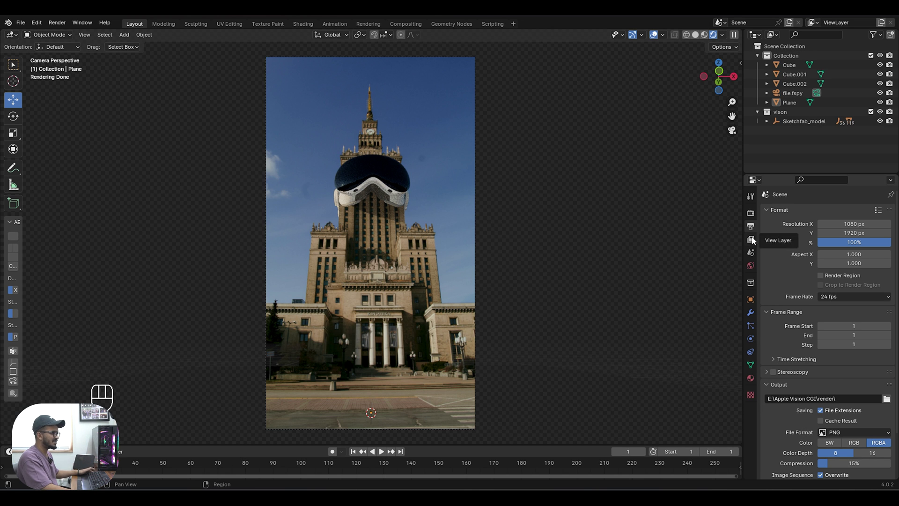
Step: Set the PNG output compression to 0% and keep the color mode on RGBA
{"action": "scroll", "coordinate": [816, 419], "scroll_direction": "down", "scroll_amount": 2}
{"action": "left_click_drag", "start_coordinate": [841, 412], "coordinate": [814, 406]}
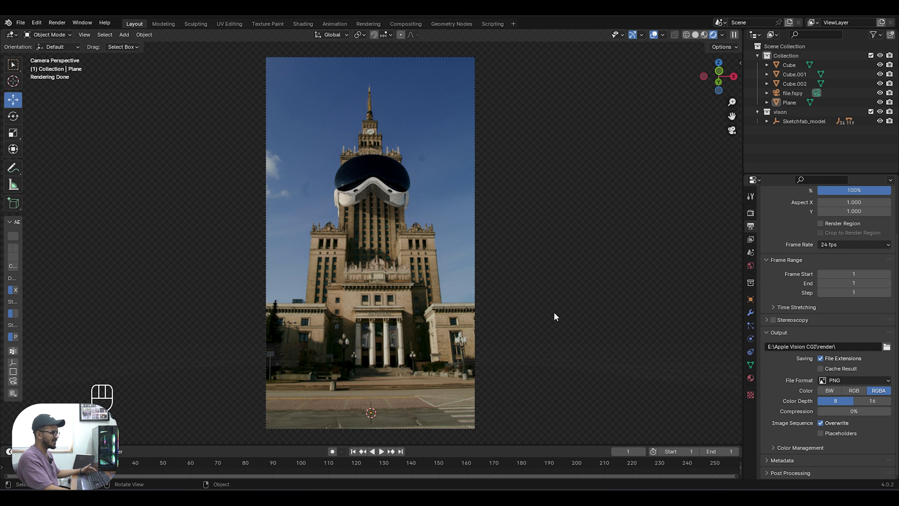
{"action": "left_click", "coordinate": [859, 391]}
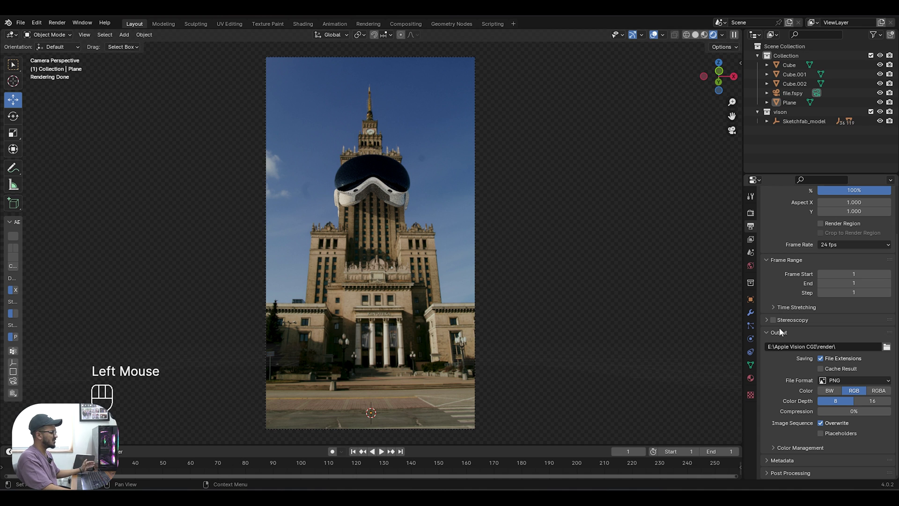
{"action": "left_click", "coordinate": [878, 390]}
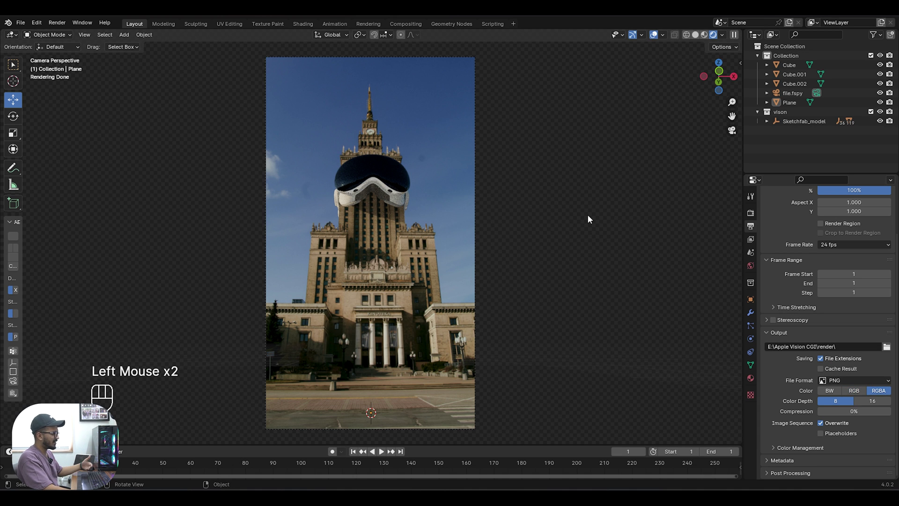
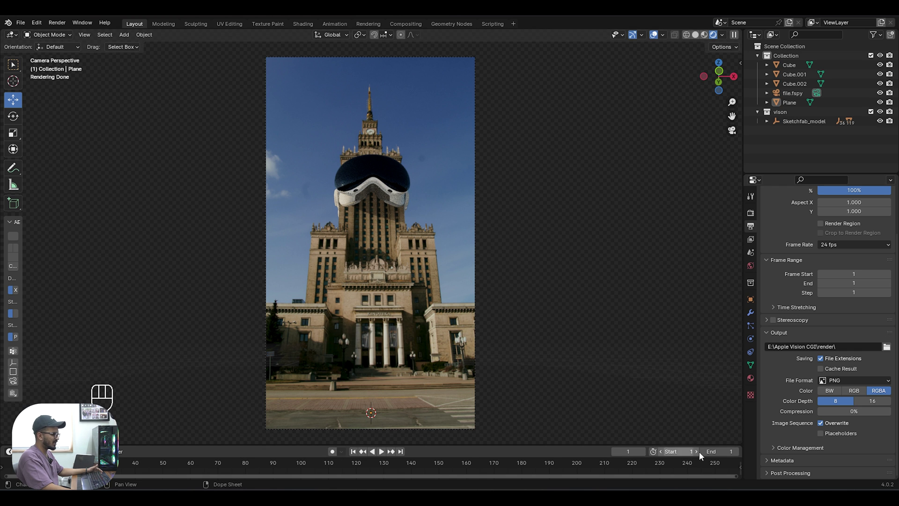
Step: Render the single-frame animation to the output folder and close the render window
{"action": "key", "text": "ctrl+F12"}
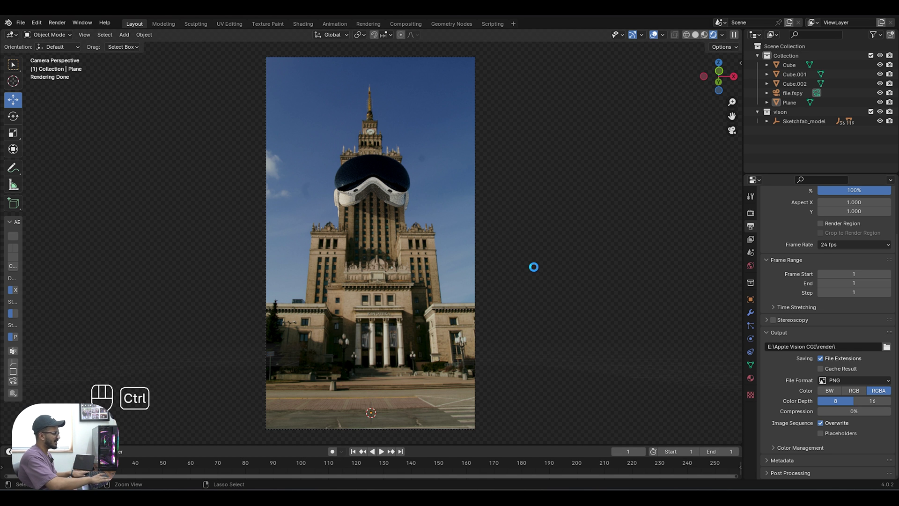
{"action": "scroll", "coordinate": [492, 279], "scroll_direction": "down", "scroll_amount": 1}
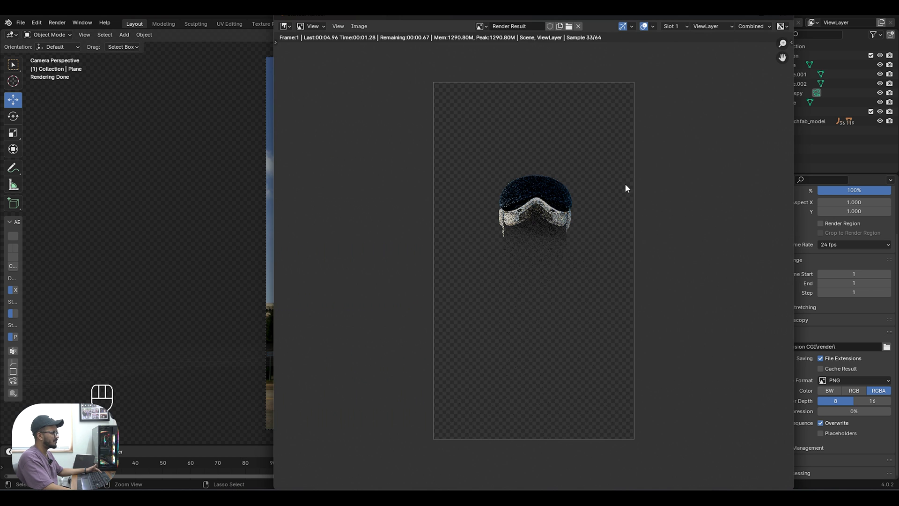
{"action": "left_click", "coordinate": [790, 17]}
{"action": "left_click", "coordinate": [751, 213]}
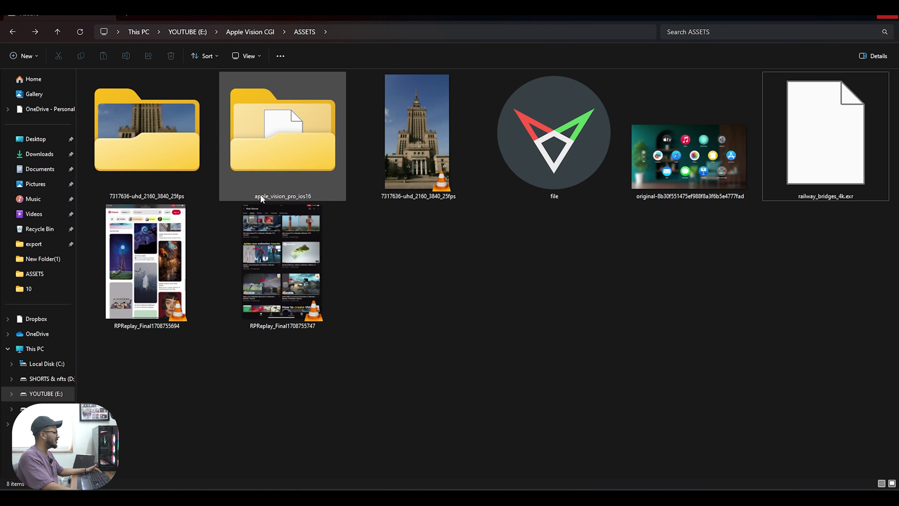
Step: In File Explorer, open the render folder, enlarge its thumbnails, and inspect the rendered image 0001 up close
{"action": "key", "text": "alt+Up"}
{"action": "double_click", "coordinate": [118, 103]}
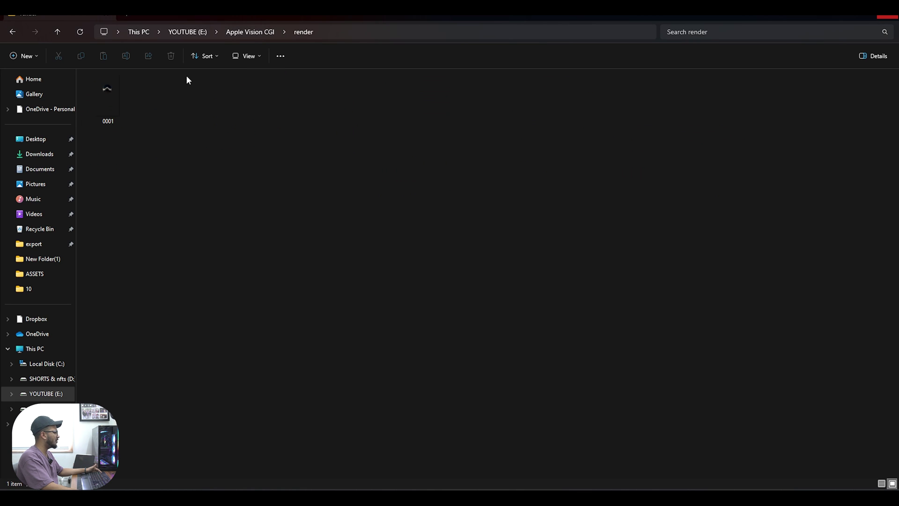
{"action": "left_click", "coordinate": [241, 56]}
{"action": "left_click", "coordinate": [244, 79]}
{"action": "double_click", "coordinate": [145, 141]}
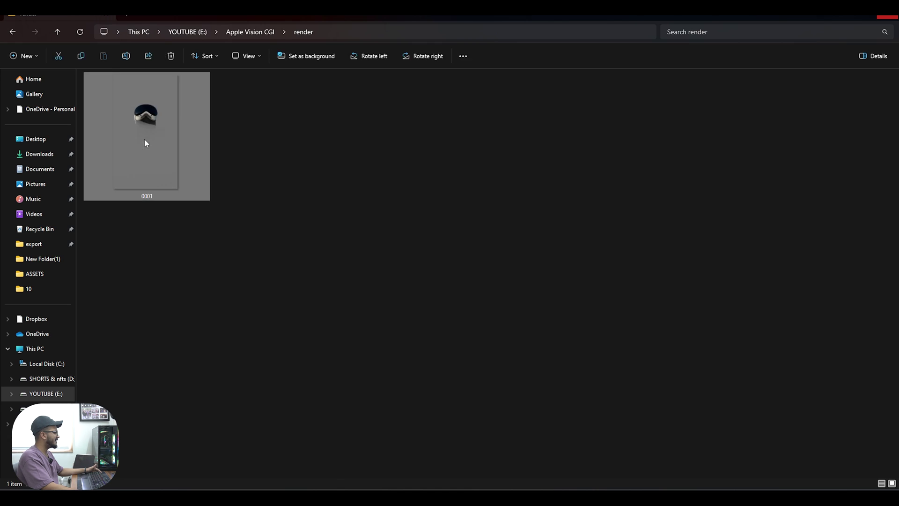
{"action": "scroll", "coordinate": [500, 206], "scroll_direction": "up", "scroll_amount": 2}
{"action": "scroll", "coordinate": [497, 202], "scroll_direction": "down", "scroll_amount": 3}
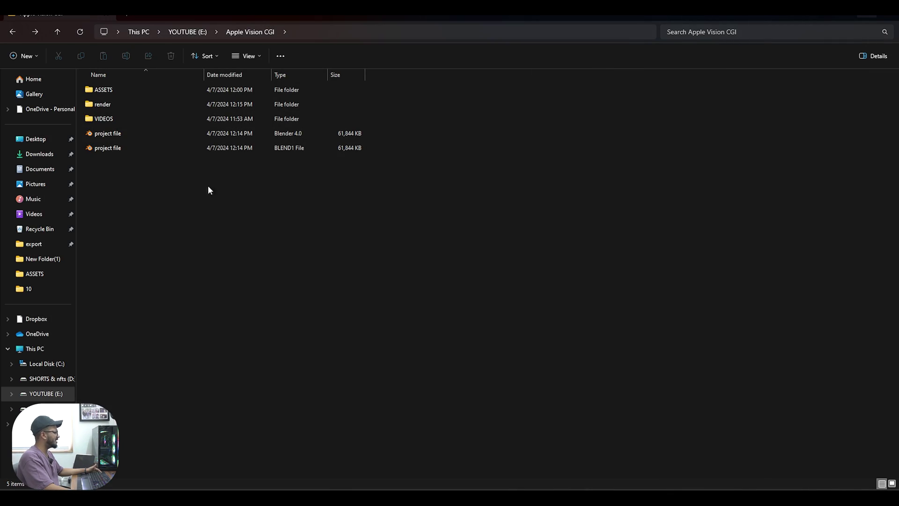
Step: Import the building still 7317636-uhd_2160_3840_25fps_00000.jpg from its ASSETS subfolder into the After Effects project
{"action": "double_click", "coordinate": [107, 105]}
{"action": "left_click", "coordinate": [673, 498]}
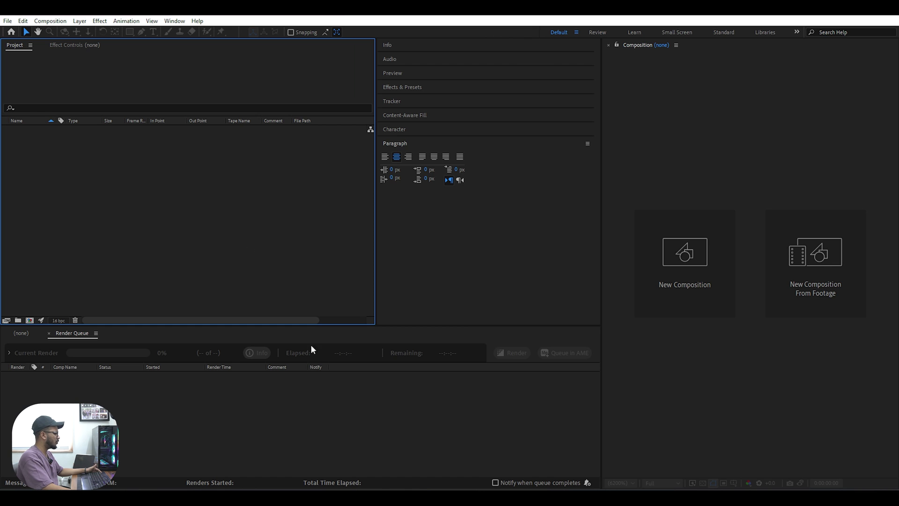
{"action": "key", "text": "alt+Tab"}
{"action": "key", "text": "alt+Left"}
{"action": "double_click", "coordinate": [103, 88]}
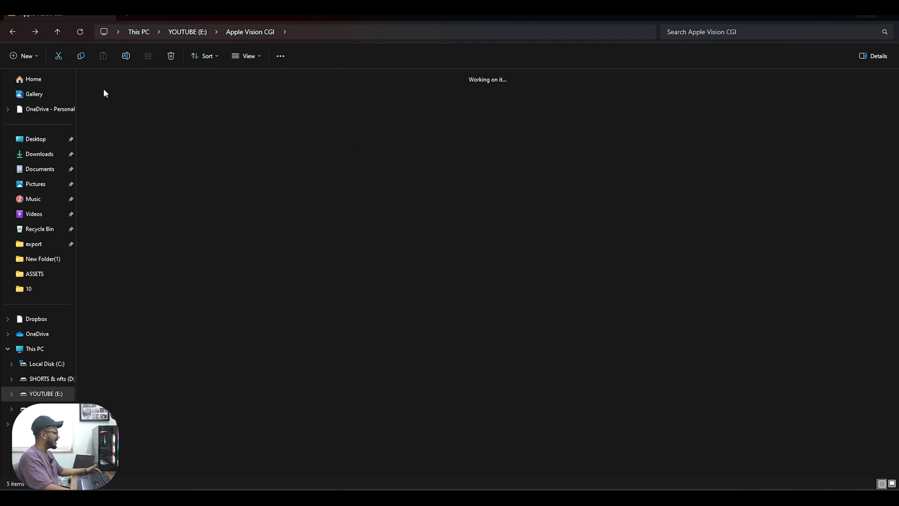
{"action": "double_click", "coordinate": [146, 131]}
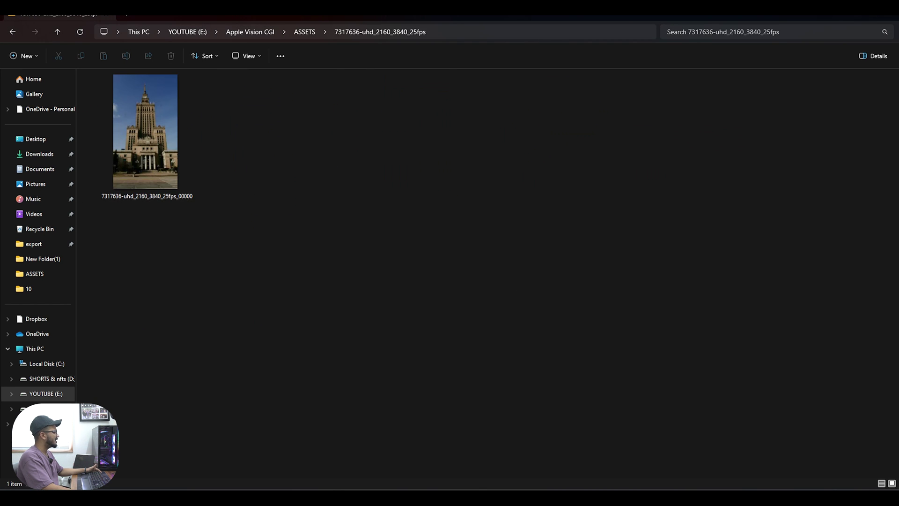
{"action": "left_click_drag", "start_coordinate": [617, 9], "coordinate": [617, 84]}
{"action": "left_click_drag", "start_coordinate": [738, 209], "coordinate": [28, 179]}
{"action": "left_click", "coordinate": [636, 304]}
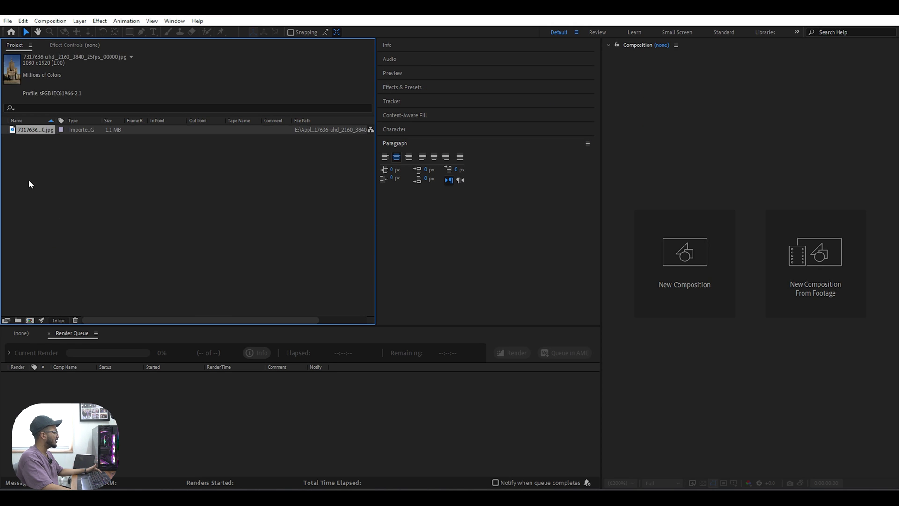
Step: Create a new composition from the imported building photo and select the photo layer in the timeline
{"action": "left_click_drag", "start_coordinate": [27, 126], "coordinate": [32, 265]}
{"action": "left_click_drag", "start_coordinate": [29, 320], "coordinate": [29, 320]}
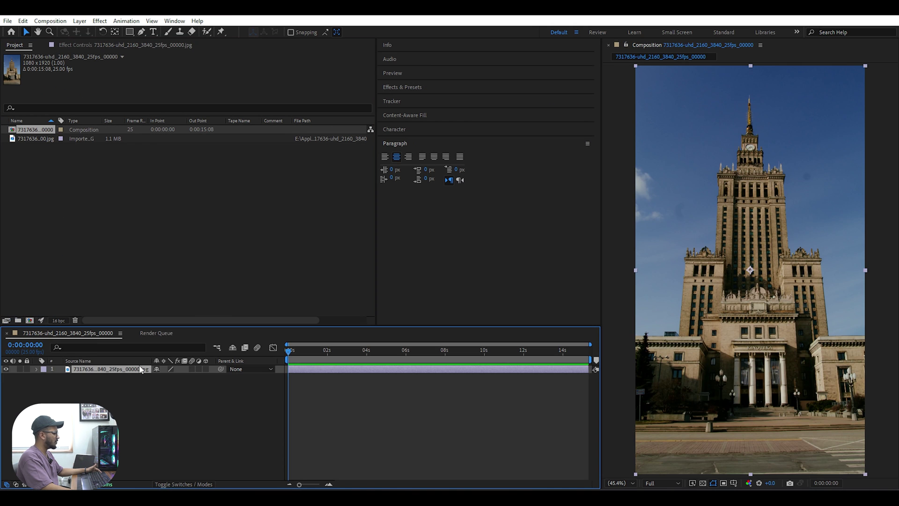
{"action": "left_click_drag", "start_coordinate": [290, 353], "coordinate": [238, 379]}
{"action": "left_click", "coordinate": [242, 412]}
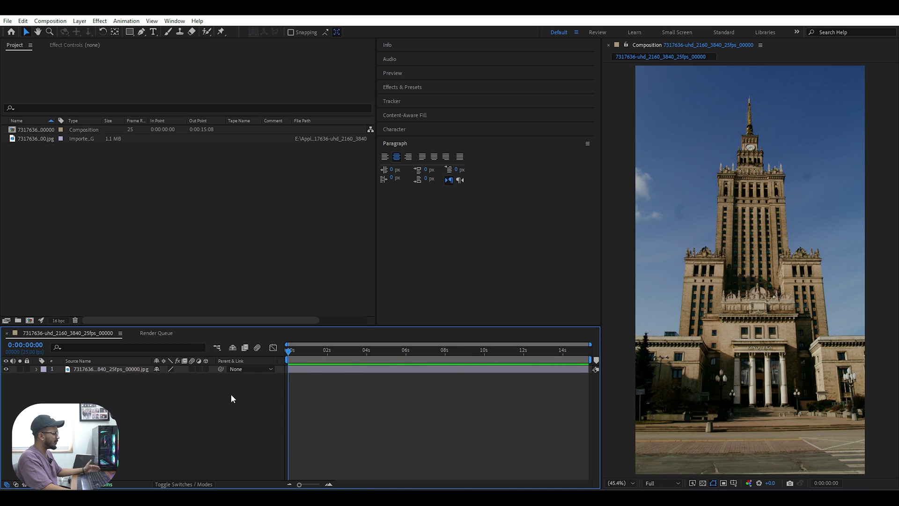
{"action": "left_click", "coordinate": [124, 369]}
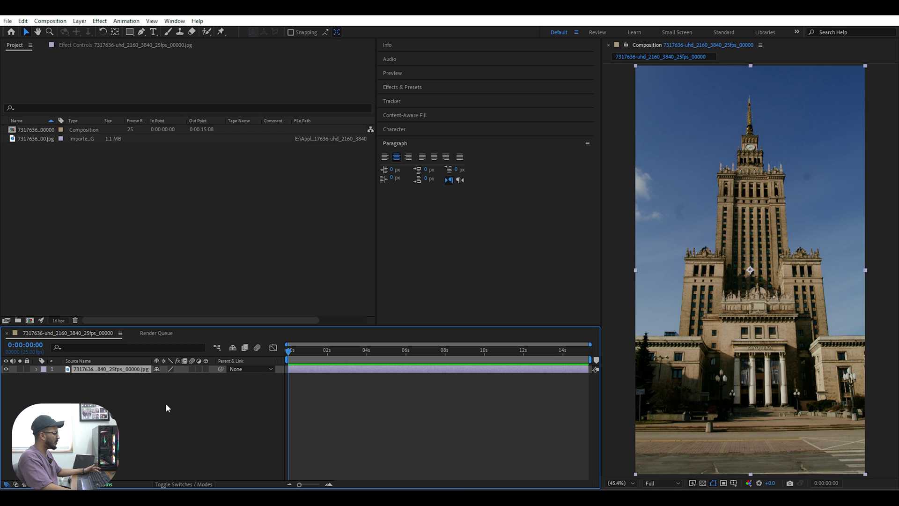
Step: Add 0001.png from the render folder as a layer above the building photo, and inspect the composite up close
{"action": "left_click", "coordinate": [337, 495]}
{"action": "left_click", "coordinate": [691, 238]}
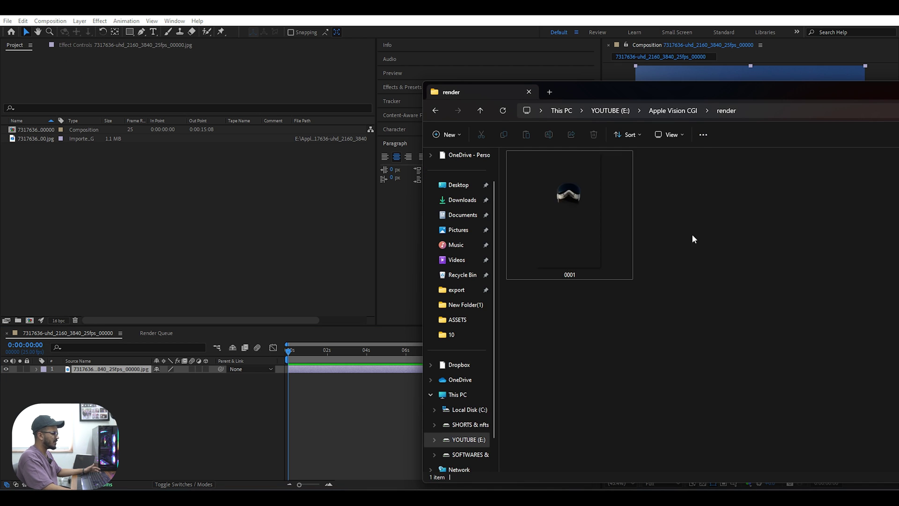
{"action": "left_click", "coordinate": [127, 424]}
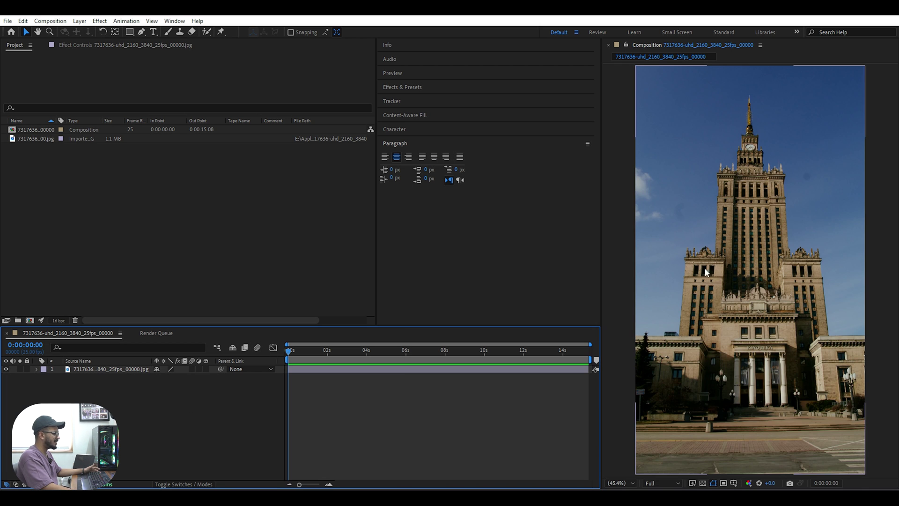
{"action": "left_click", "coordinate": [337, 496]}
{"action": "left_click_drag", "start_coordinate": [570, 246], "coordinate": [226, 401]}
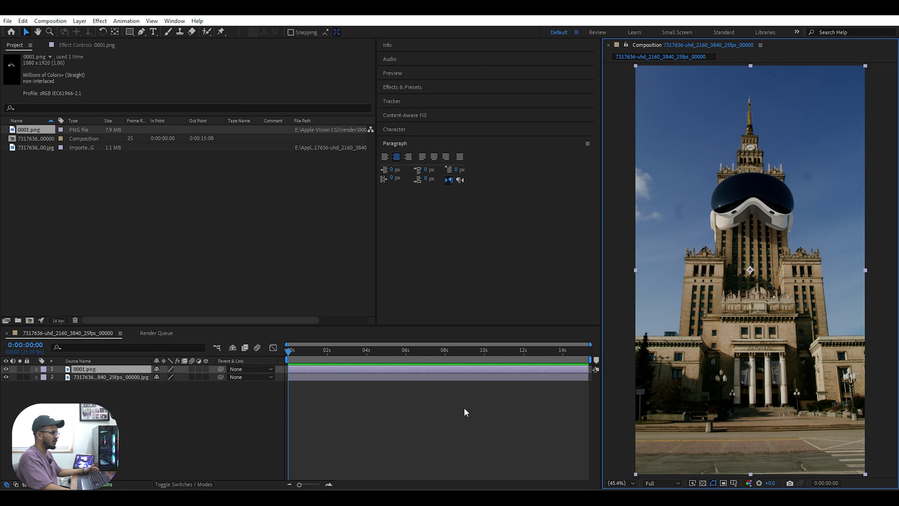
{"action": "scroll", "coordinate": [772, 255], "scroll_direction": "up", "scroll_amount": 4}
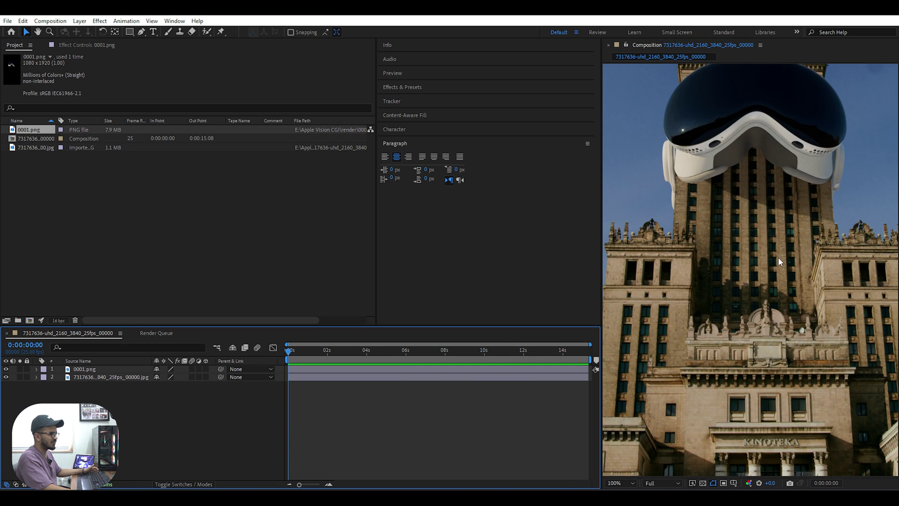
{"action": "scroll", "coordinate": [716, 177], "scroll_direction": "down", "scroll_amount": 2}
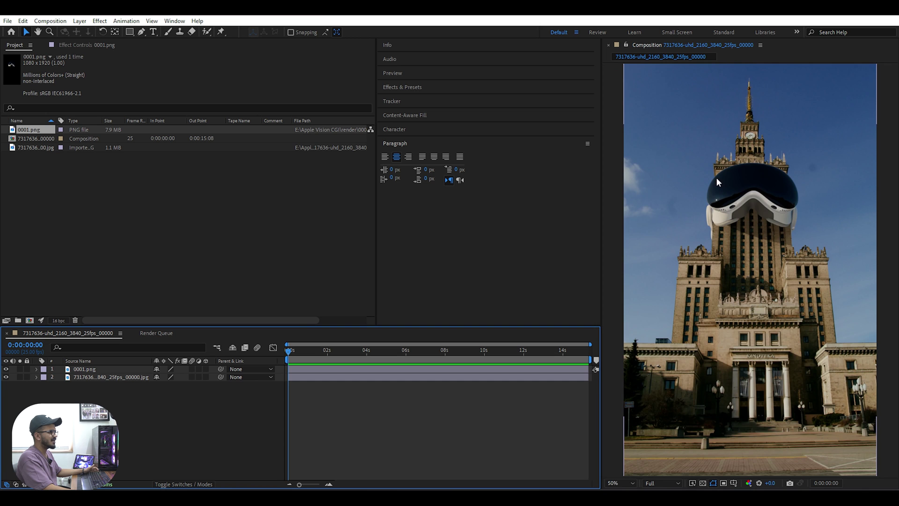
{"action": "left_click", "coordinate": [619, 483]}
{"action": "left_click", "coordinate": [628, 311]}
{"action": "left_click", "coordinate": [409, 430]}
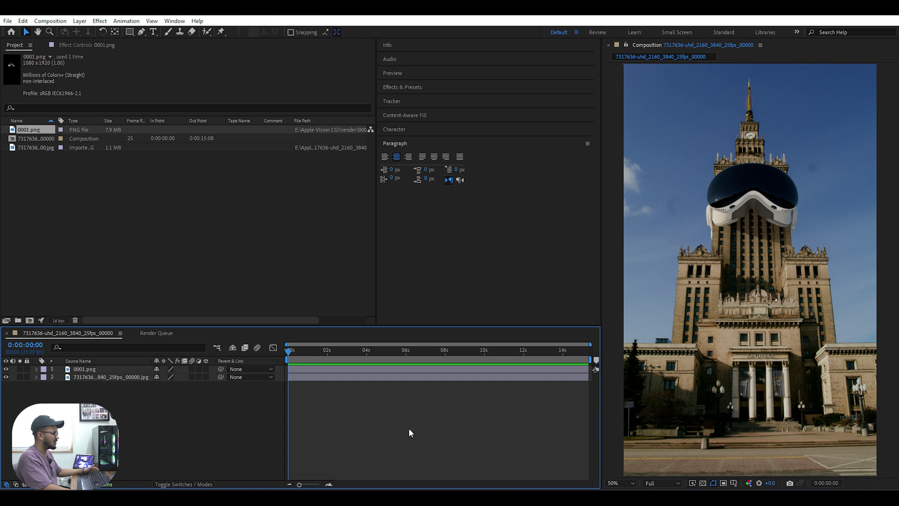
Step: End the work area at 10 seconds, trim the composition to it, and return the playhead to the start
{"action": "left_click_drag", "start_coordinate": [288, 349], "coordinate": [484, 361]}
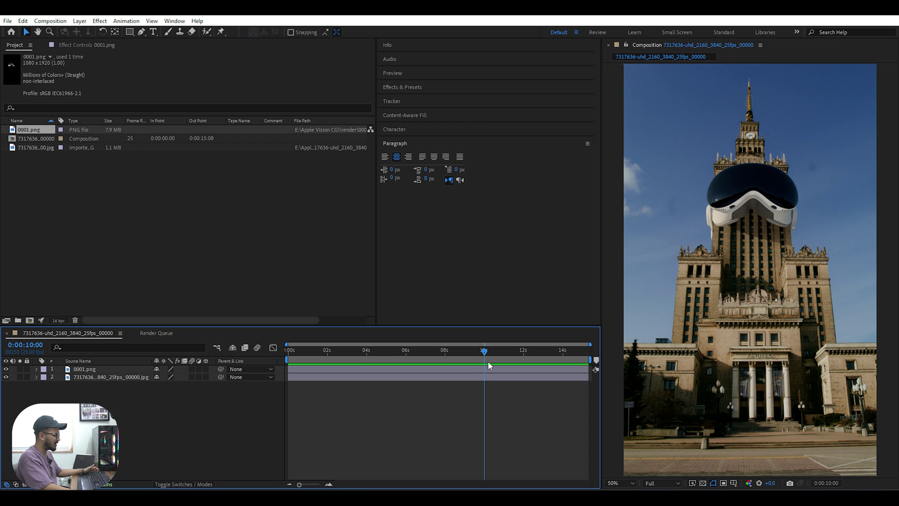
{"action": "key", "text": "n"}
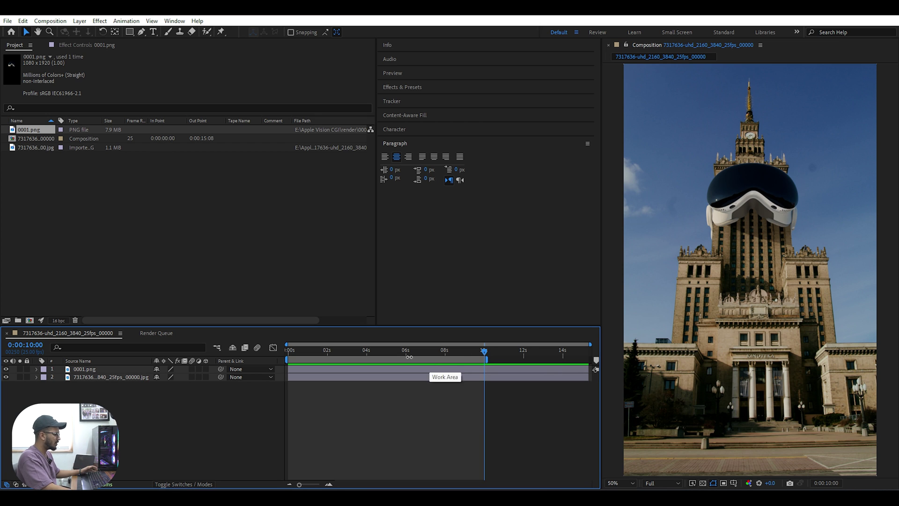
{"action": "right_click", "coordinate": [422, 358]}
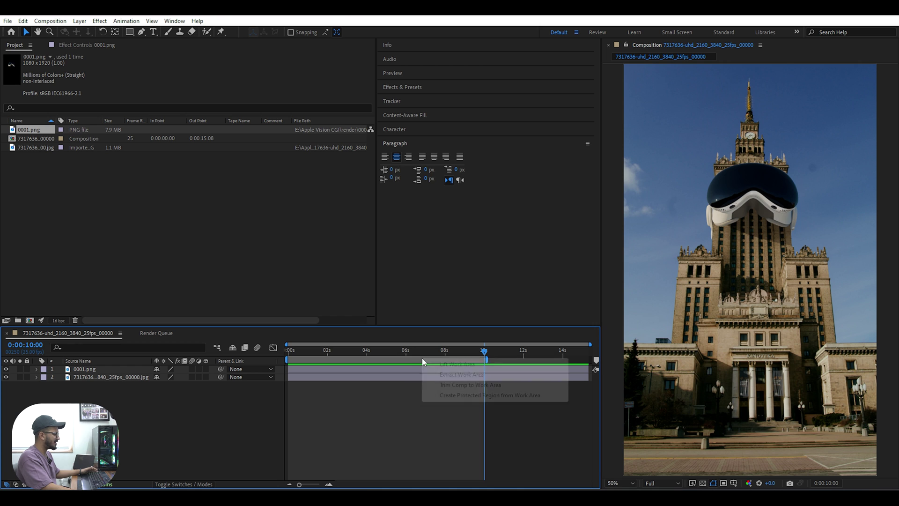
{"action": "left_click", "coordinate": [452, 384]}
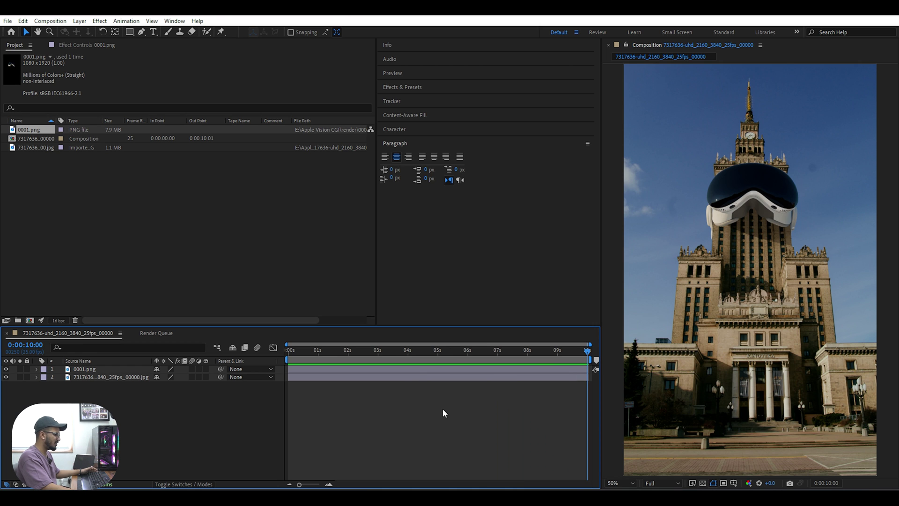
{"action": "left_click_drag", "start_coordinate": [586, 352], "coordinate": [712, 393]}
{"action": "key", "text": "Home"}
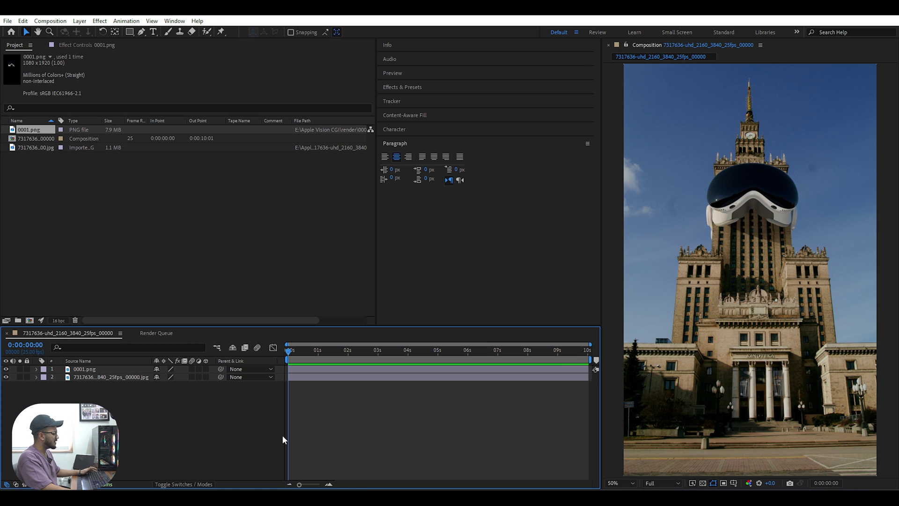
{"action": "key", "text": "alt+Tab"}
{"action": "key", "text": "alt+Left"}
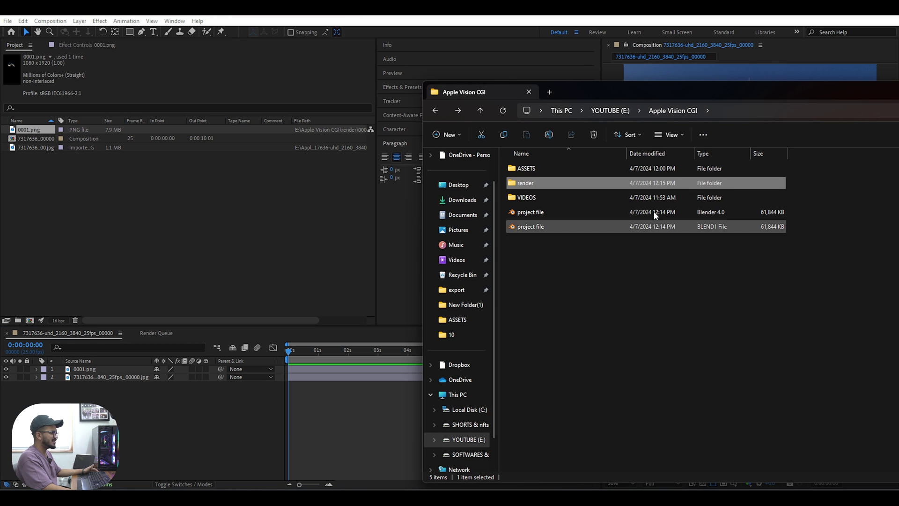
{"action": "double_click", "coordinate": [542, 169]}
{"action": "double_click", "coordinate": [564, 88]}
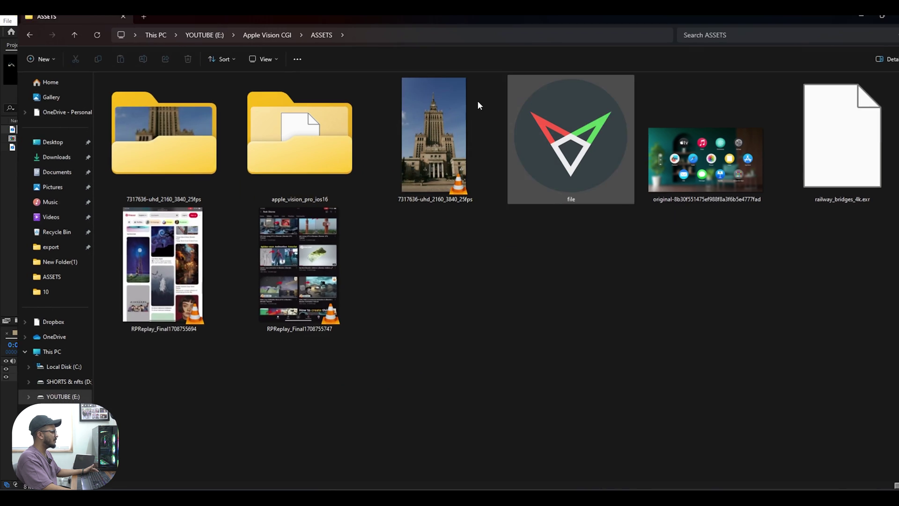
{"action": "double_click", "coordinate": [688, 157]}
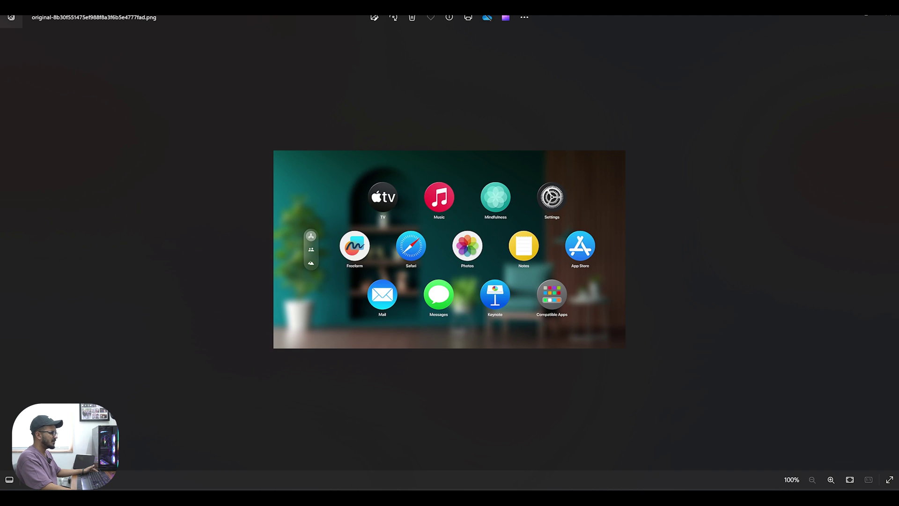
{"action": "key", "text": "alt+Tab"}
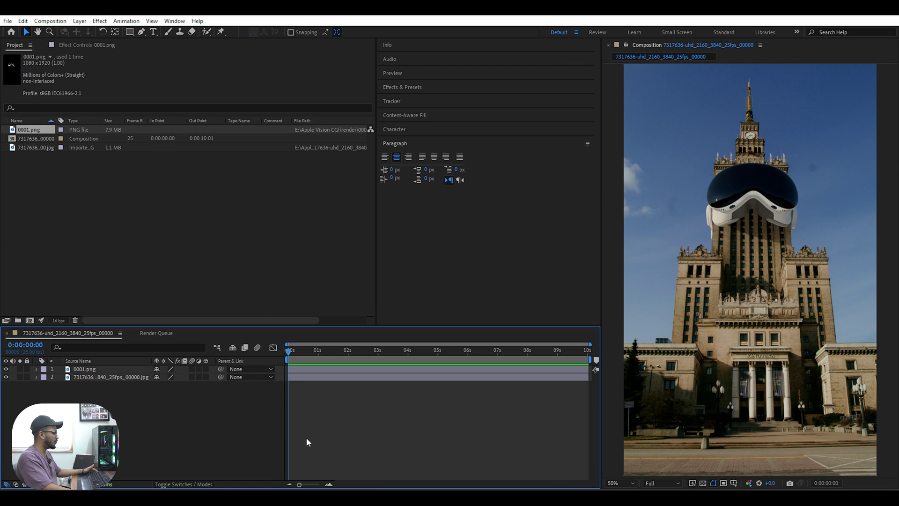
{"action": "left_click", "coordinate": [309, 498]}
{"action": "left_click", "coordinate": [588, 264]}
{"action": "double_click", "coordinate": [143, 225]}
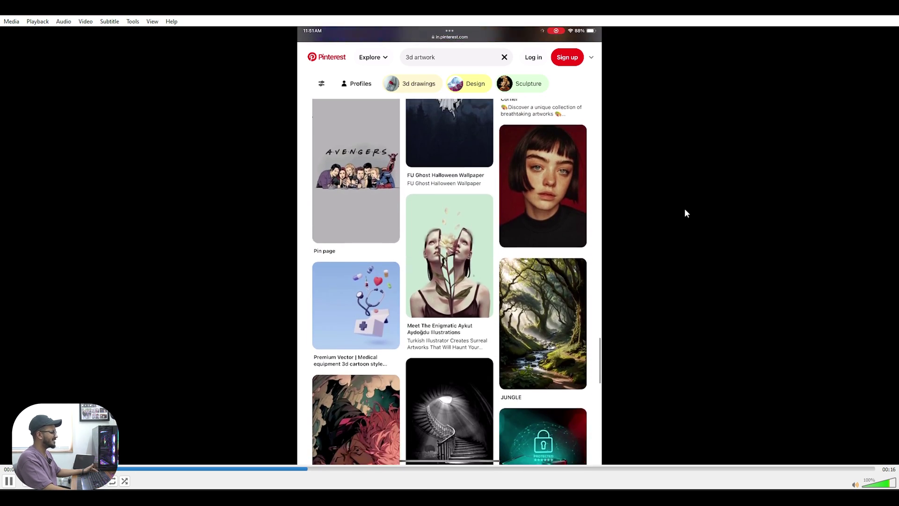
{"action": "left_click", "coordinate": [891, 16]}
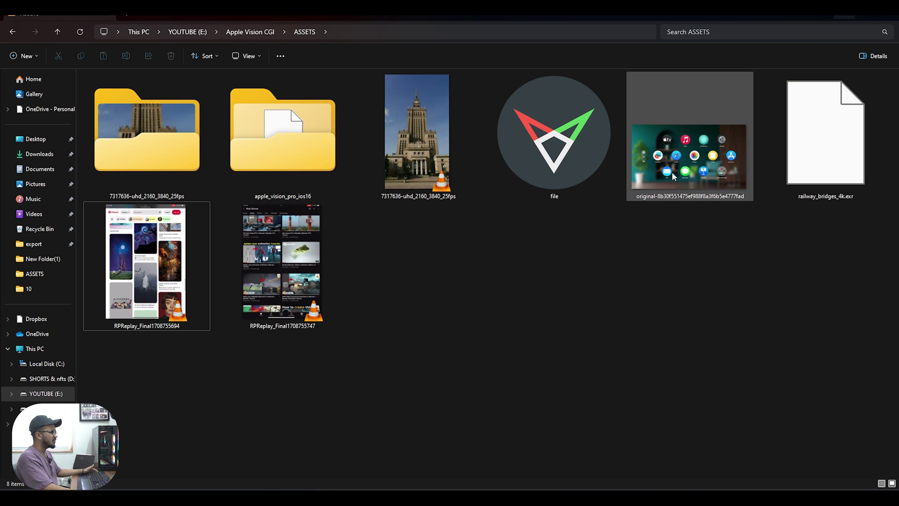
Step: Add the app-icons PNG from ASSETS as the top layer and mask it with a rounded rectangle just inside its edges
{"action": "left_click_drag", "start_coordinate": [697, 163], "coordinate": [131, 403]}
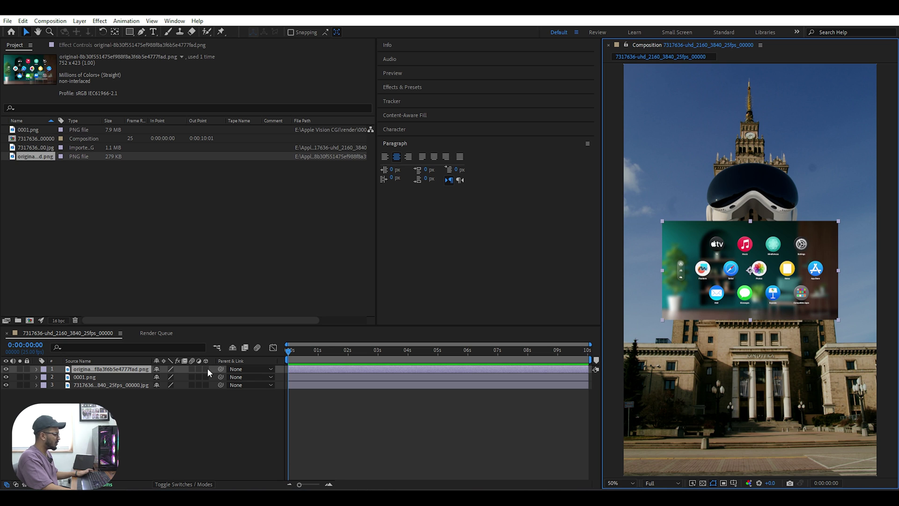
{"action": "left_click", "coordinate": [130, 32]}
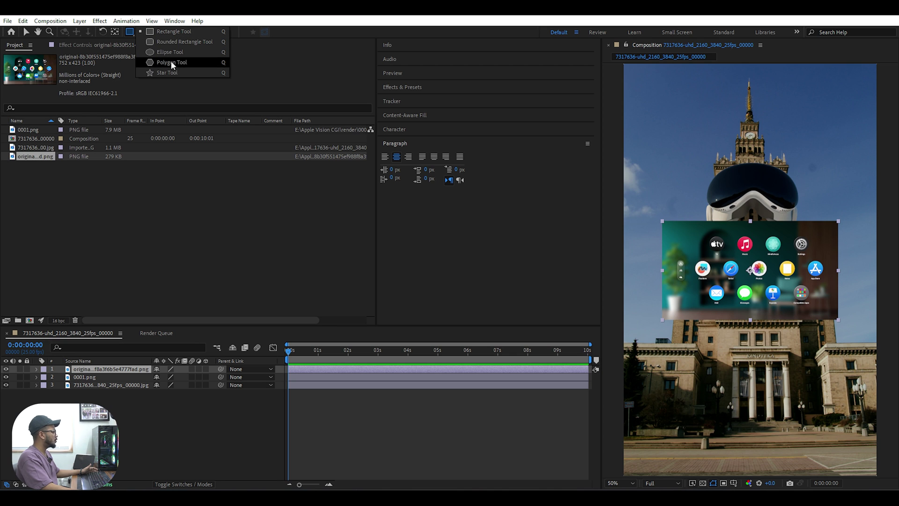
{"action": "left_click", "coordinate": [178, 41]}
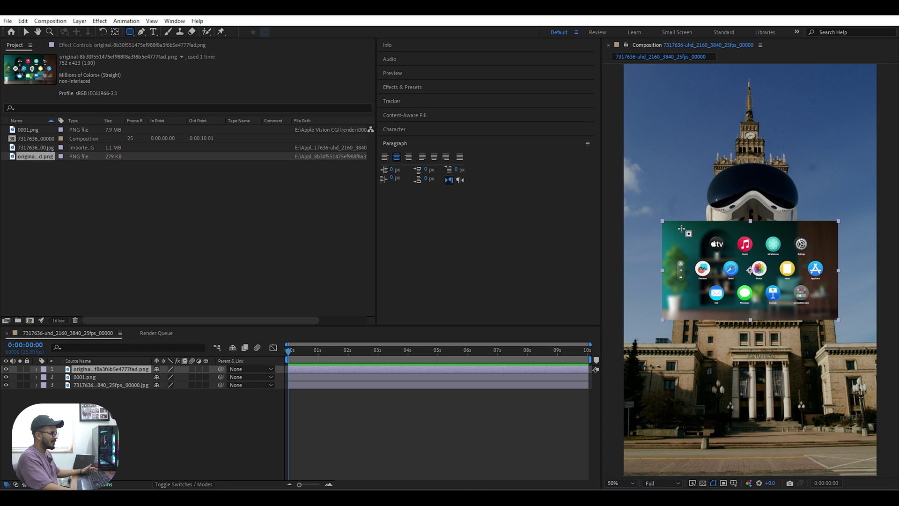
{"action": "left_click_drag", "start_coordinate": [671, 228], "coordinate": [835, 312]}
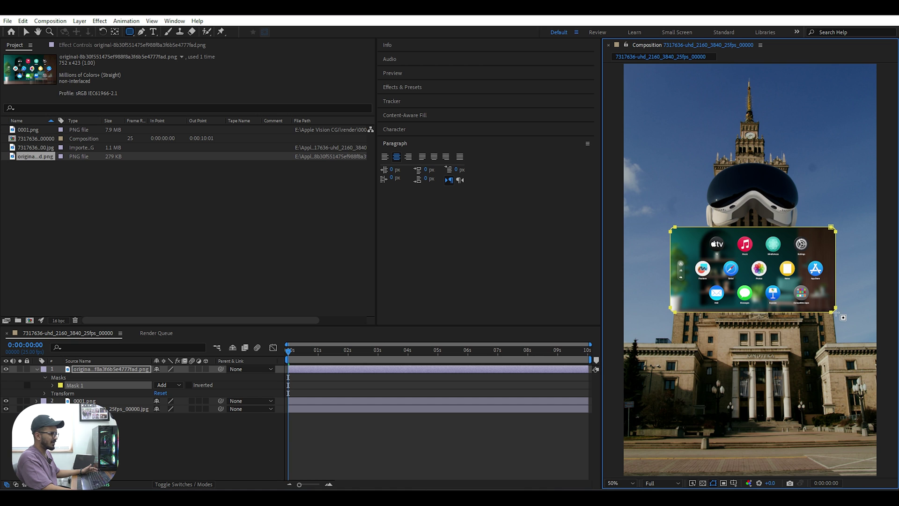
{"action": "left_click", "coordinate": [519, 449]}
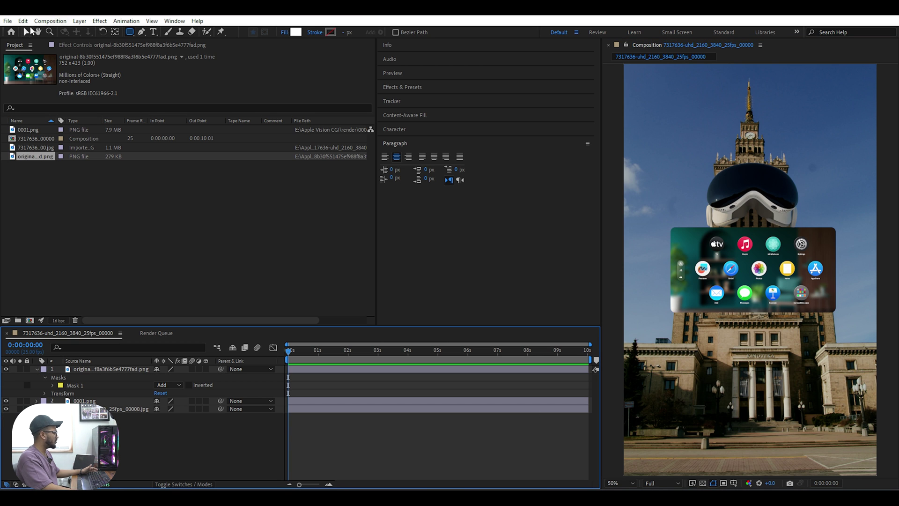
{"action": "left_click", "coordinate": [26, 32]}
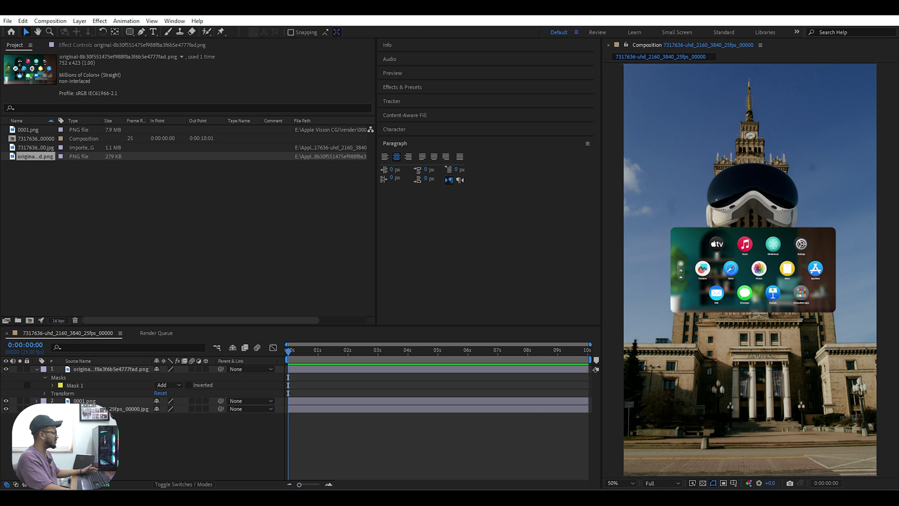
Step: Turn the masked app-icons layer into a 3D layer and select it
{"action": "left_click", "coordinate": [187, 422]}
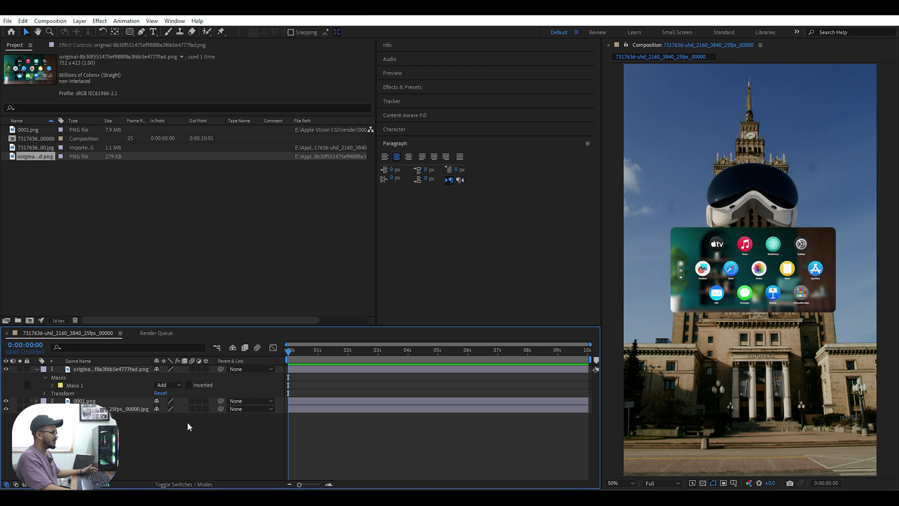
{"action": "left_click", "coordinate": [206, 369]}
{"action": "left_click", "coordinate": [117, 370]}
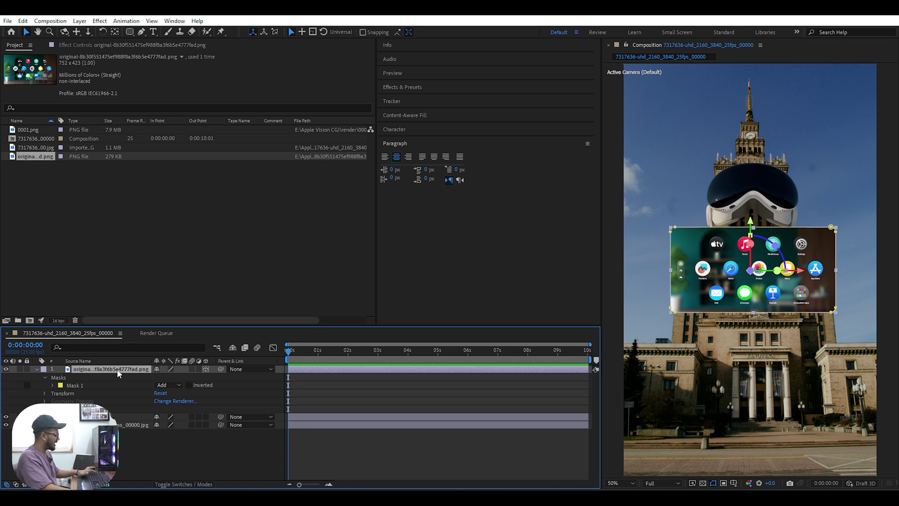
Step: Set the app-icons layer's blending mode to Screen
{"action": "key", "text": "F4"}
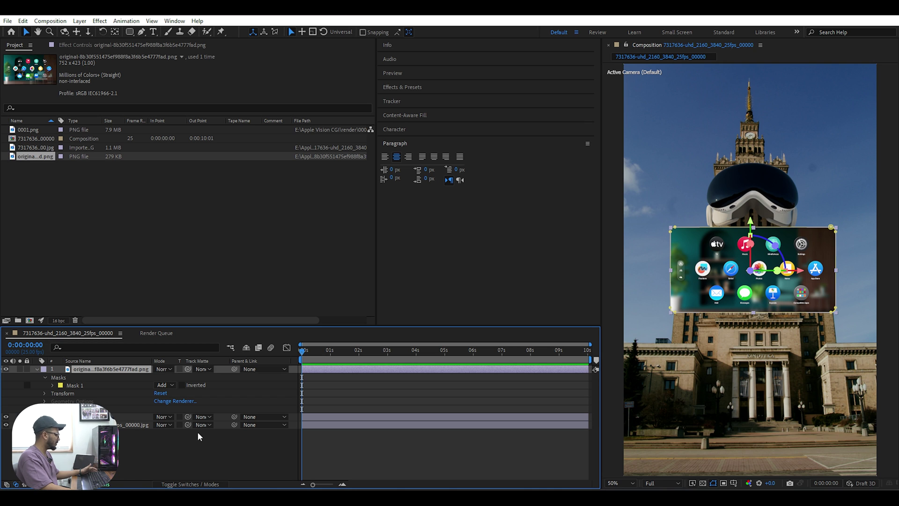
{"action": "left_click", "coordinate": [172, 485]}
{"action": "left_click", "coordinate": [176, 483]}
{"action": "left_click", "coordinate": [176, 485]}
{"action": "left_click", "coordinate": [175, 484]}
{"action": "left_click", "coordinate": [159, 371]}
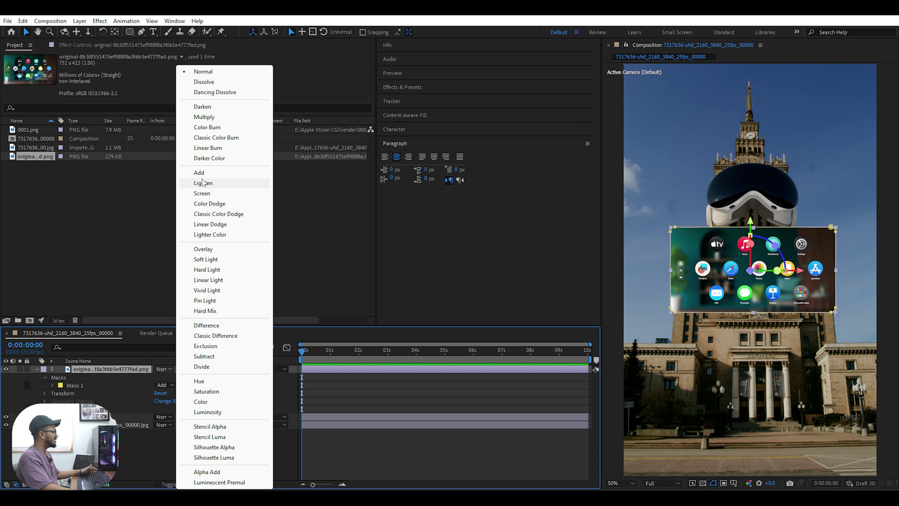
{"action": "left_click", "coordinate": [220, 193]}
{"action": "left_click", "coordinate": [237, 458]}
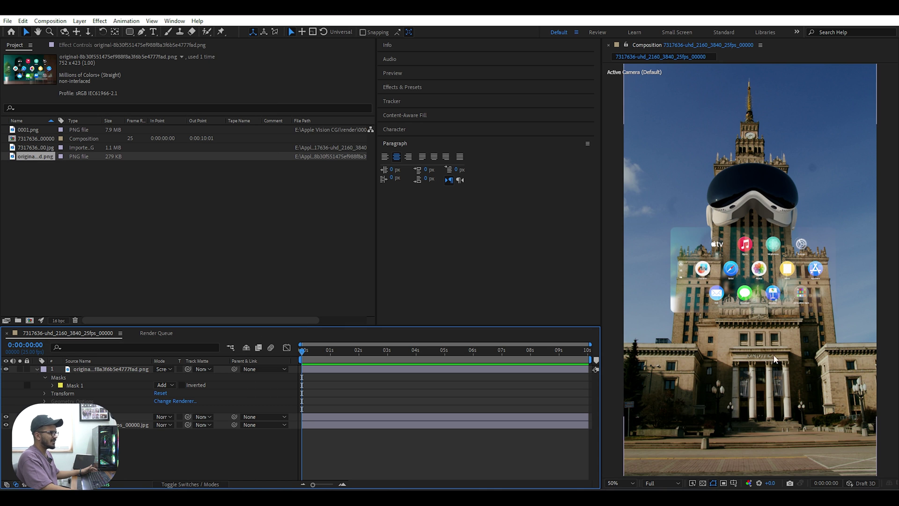
Step: Move the app-icons panel straight up above the headset and scale it to 75%
{"action": "left_click", "coordinate": [795, 281]}
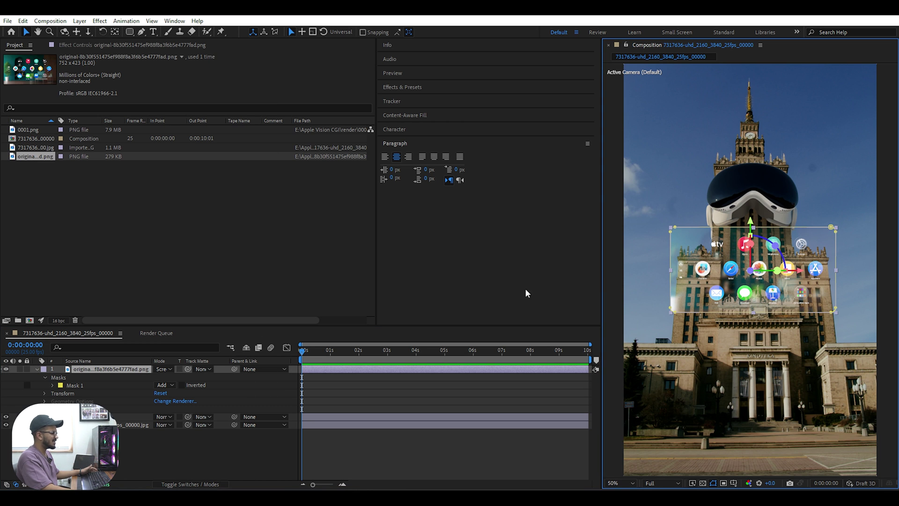
{"action": "left_click_drag", "start_coordinate": [750, 226], "coordinate": [750, 88]}
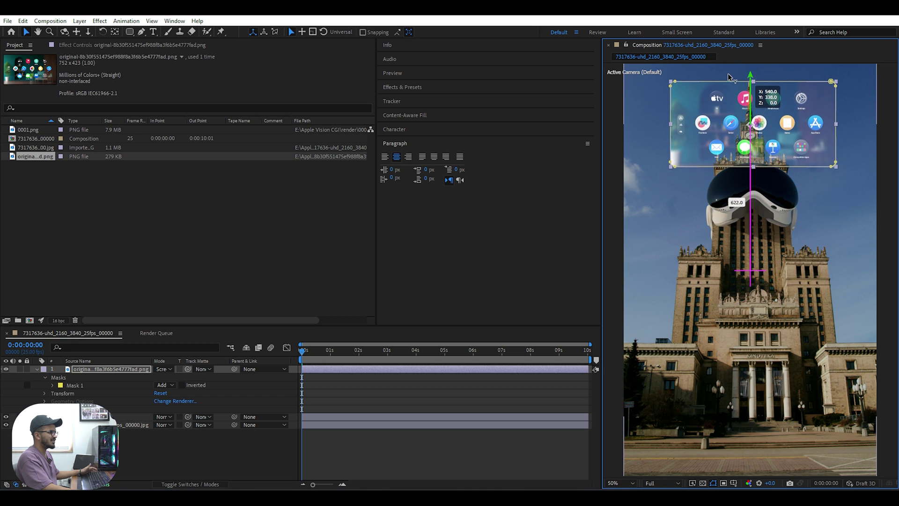
{"action": "key", "text": "s"}
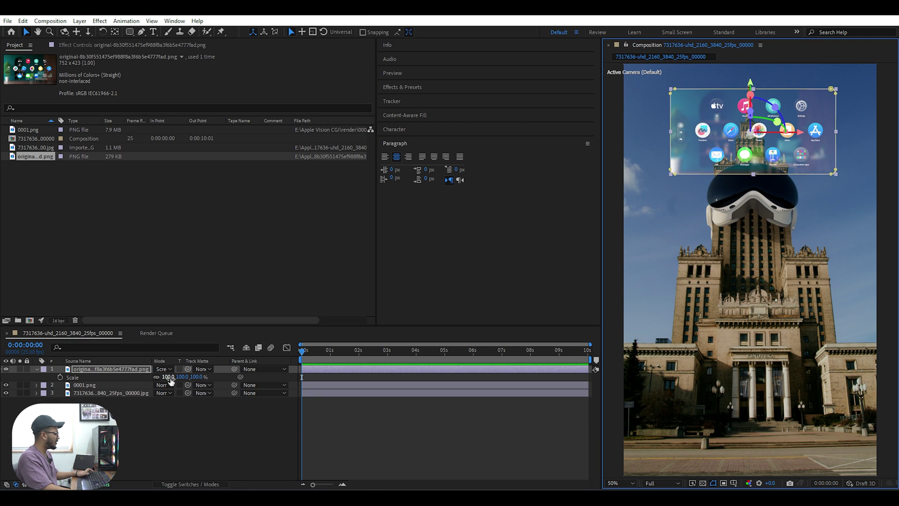
{"action": "left_click_drag", "start_coordinate": [170, 377], "coordinate": [162, 378]}
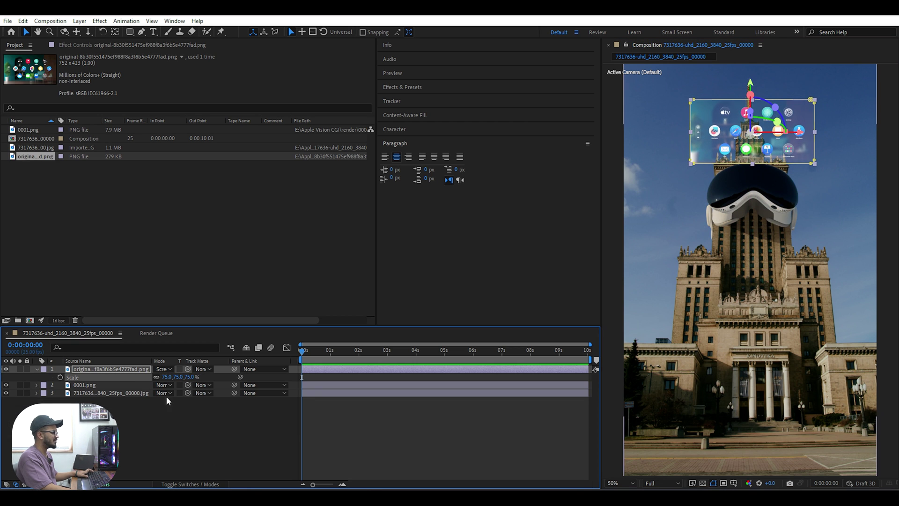
{"action": "left_click", "coordinate": [183, 457]}
Step: Rotate the app-icons panel around its vertical axis into perspective and shift it to the left of the spire
{"action": "left_click", "coordinate": [778, 136]}
{"action": "left_click_drag", "start_coordinate": [778, 134], "coordinate": [756, 131]}
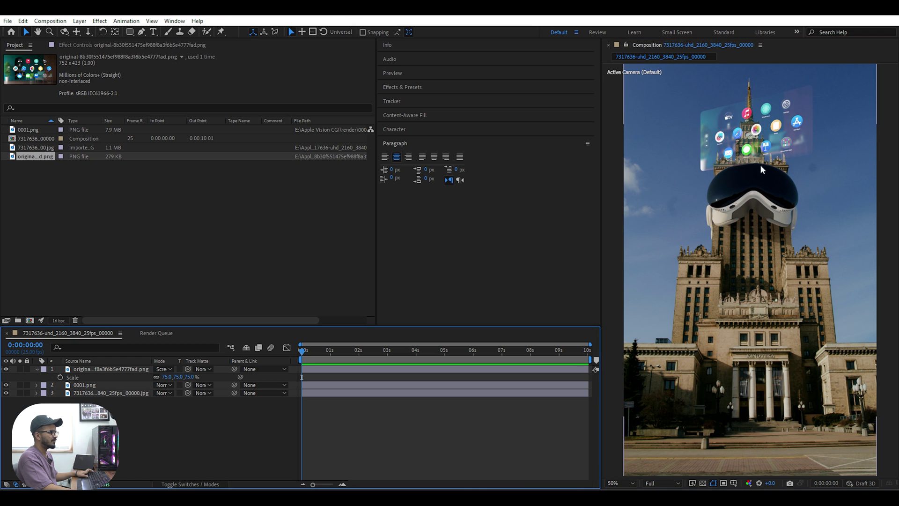
{"action": "left_click_drag", "start_coordinate": [748, 132], "coordinate": [703, 126]}
{"action": "left_click", "coordinate": [467, 445]}
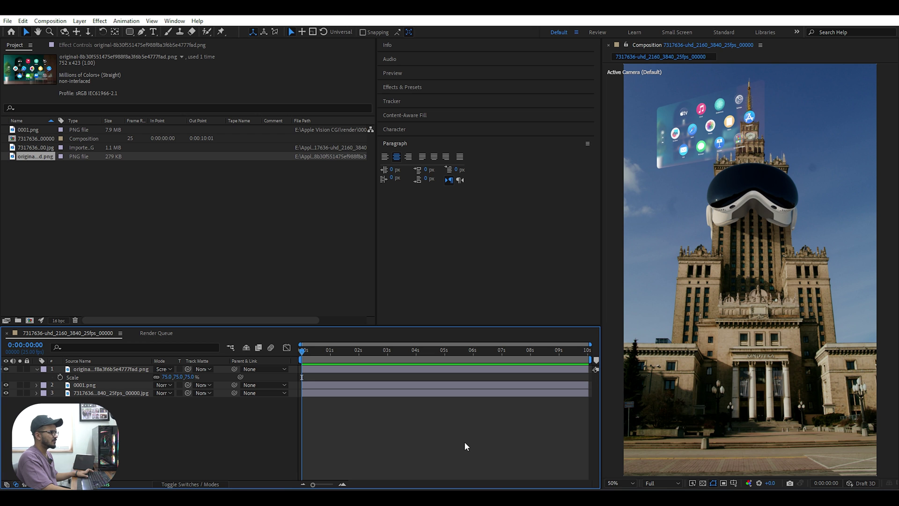
Step: Add RPReplay_Final1708755694.mov from the ASSETS folder as the top layer and scale it to 57%
{"action": "mouse_move", "coordinate": [327, 497]}
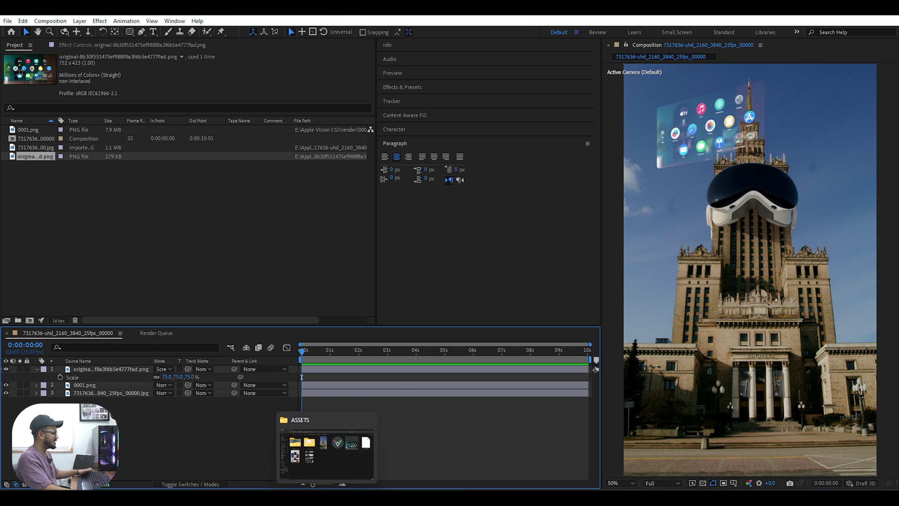
{"action": "left_click", "coordinate": [326, 455]}
{"action": "left_click_drag", "start_coordinate": [151, 276], "coordinate": [182, 435]}
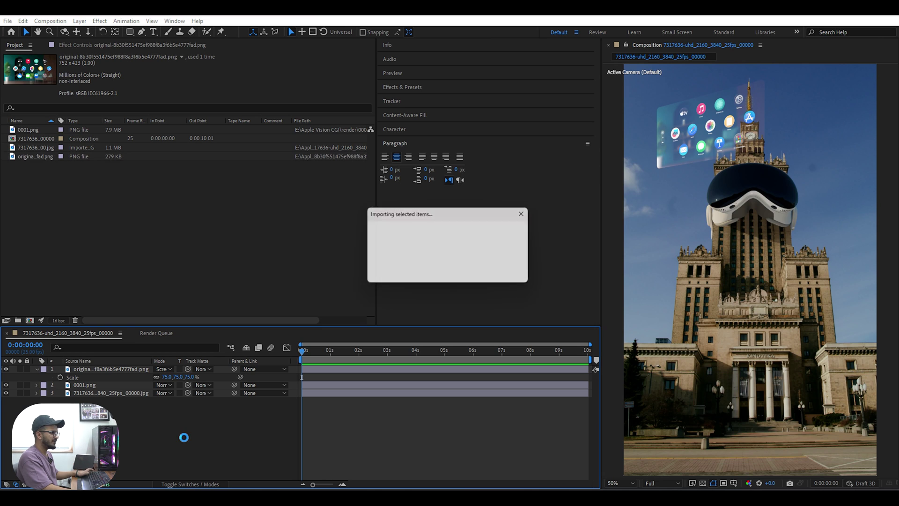
{"action": "key", "text": "s"}
{"action": "mouse_move", "coordinate": [166, 377]}
{"action": "left_mouse_down"}
{"action": "mouse_move", "coordinate": [144, 379]}
{"action": "mouse_move", "coordinate": [153, 377]}
{"action": "left_mouse_up"}
{"action": "left_click", "coordinate": [180, 431]}
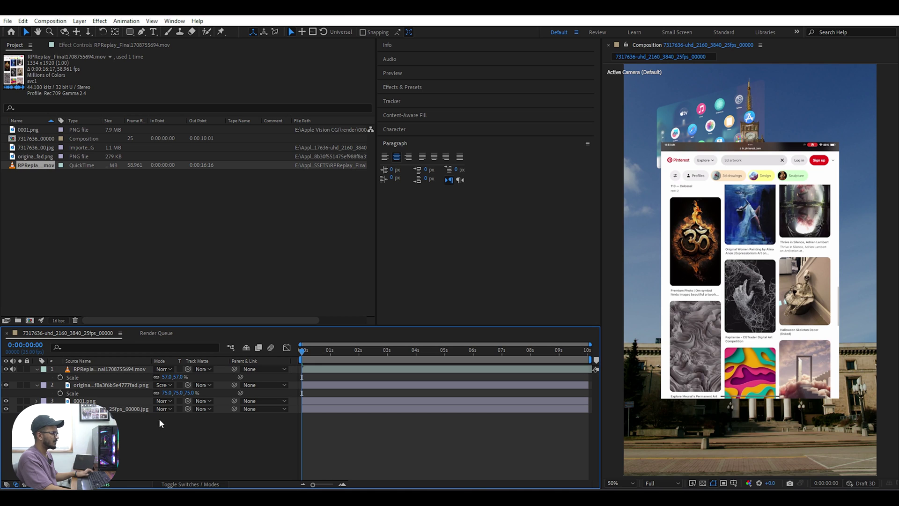
Step: Mask the Pinterest recording with a full-width rounded rectangle covering roughly its upper half
{"action": "left_click", "coordinate": [129, 31]}
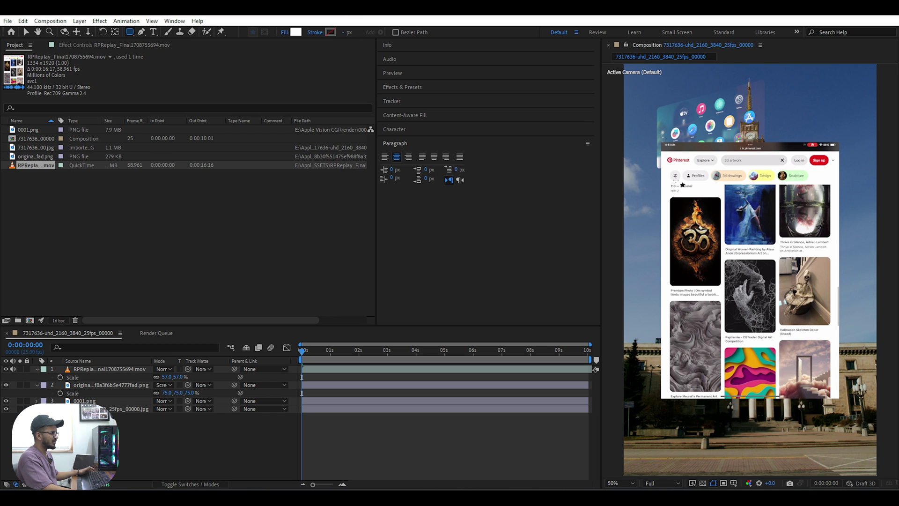
{"action": "left_click", "coordinate": [79, 368]}
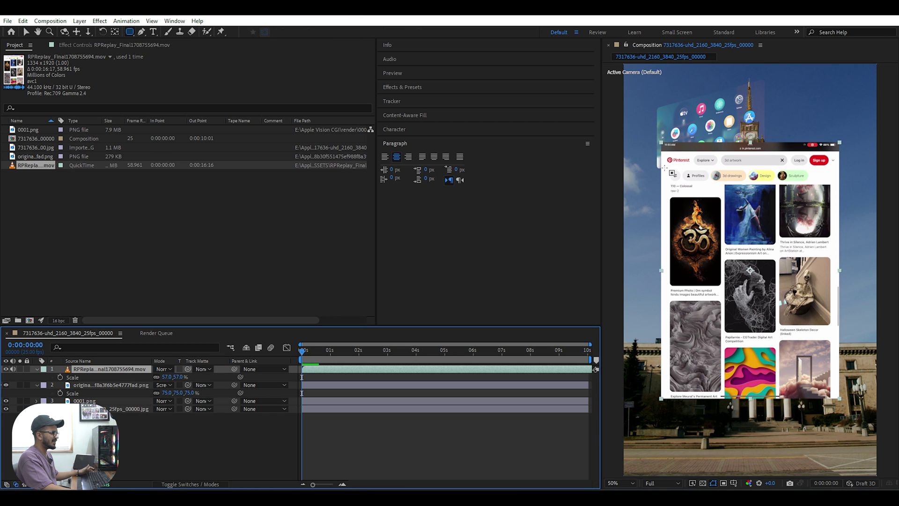
{"action": "key", "text": "period"}
{"action": "key", "text": "comma"}
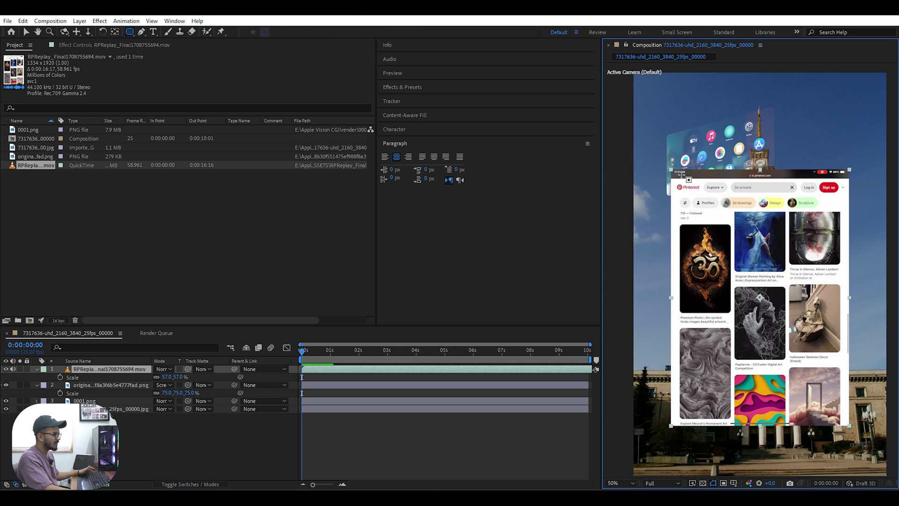
{"action": "left_click_drag", "start_coordinate": [671, 169], "coordinate": [847, 291]}
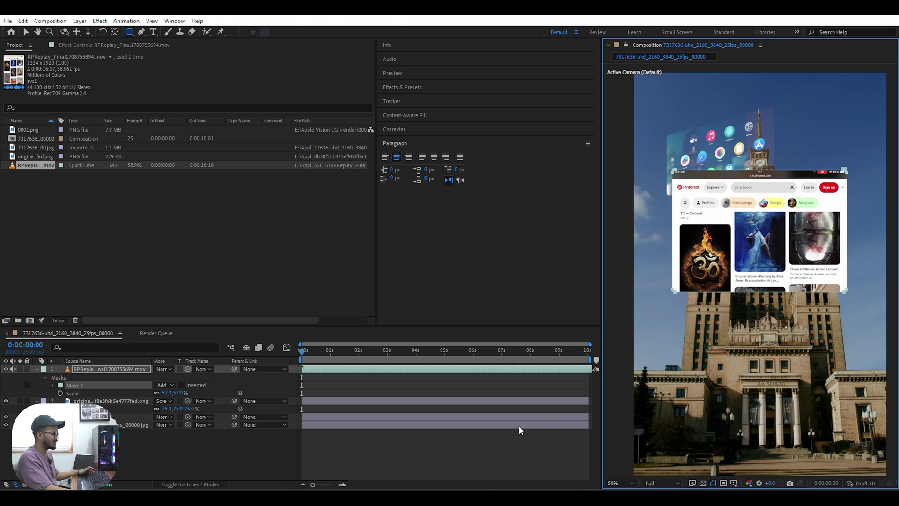
{"action": "left_click", "coordinate": [510, 451]}
Step: Set the Pinterest recording layer's blending mode to Screen
{"action": "left_click", "coordinate": [168, 370]}
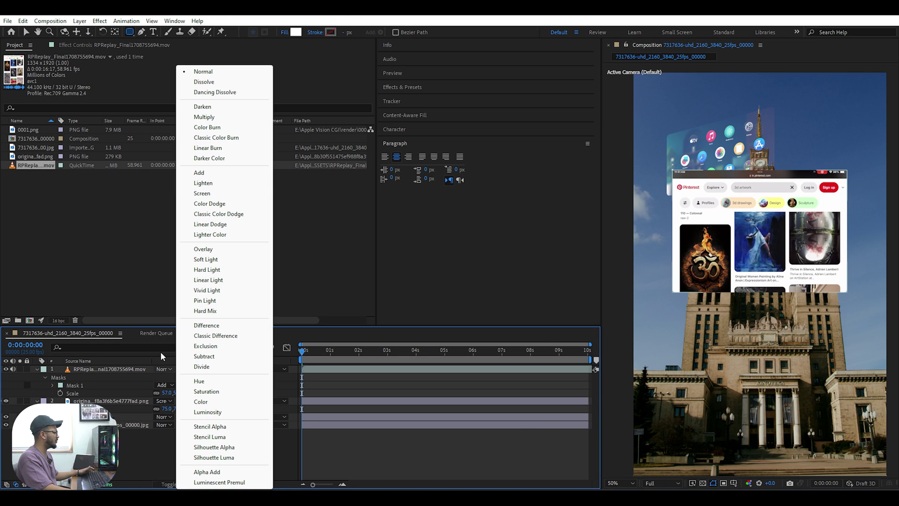
{"action": "left_click", "coordinate": [202, 193]}
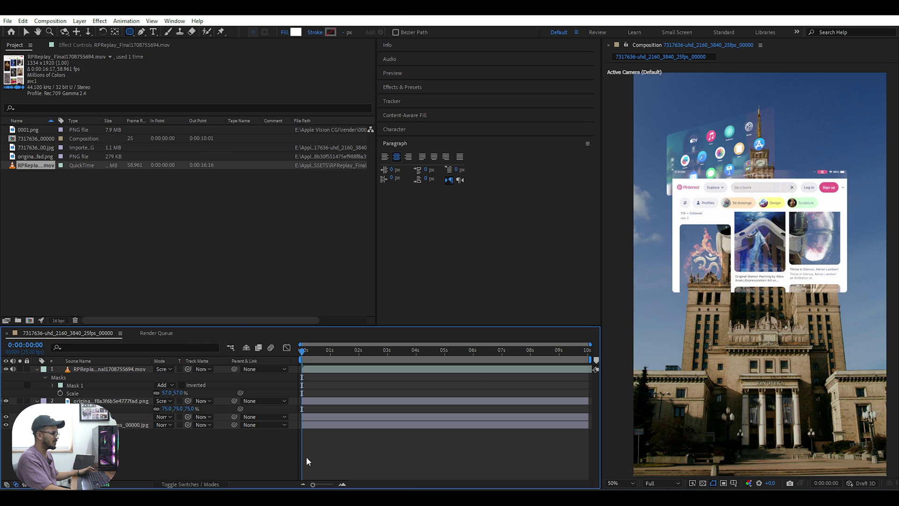
{"action": "left_click", "coordinate": [630, 484]}
{"action": "left_click", "coordinate": [636, 316]}
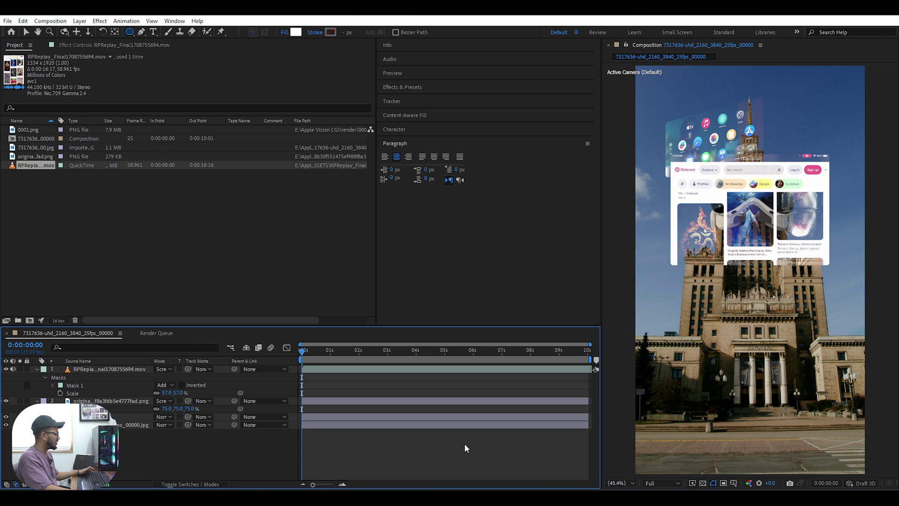
Step: Move the Pinterest recording below the headset onto the building's lower facade and show the layer switch columns
{"action": "left_click", "coordinate": [136, 370]}
{"action": "key", "text": "v"}
{"action": "left_click_drag", "start_coordinate": [749, 223], "coordinate": [769, 359]}
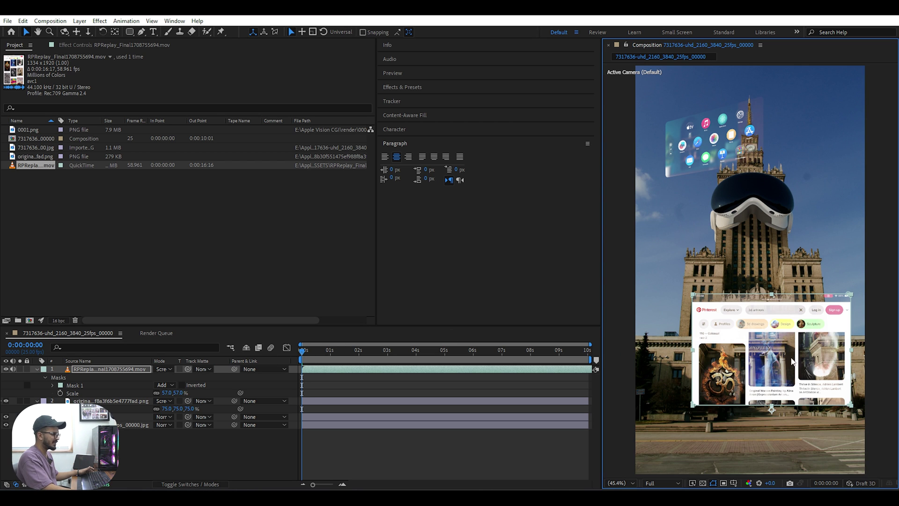
{"action": "key", "text": "F4"}
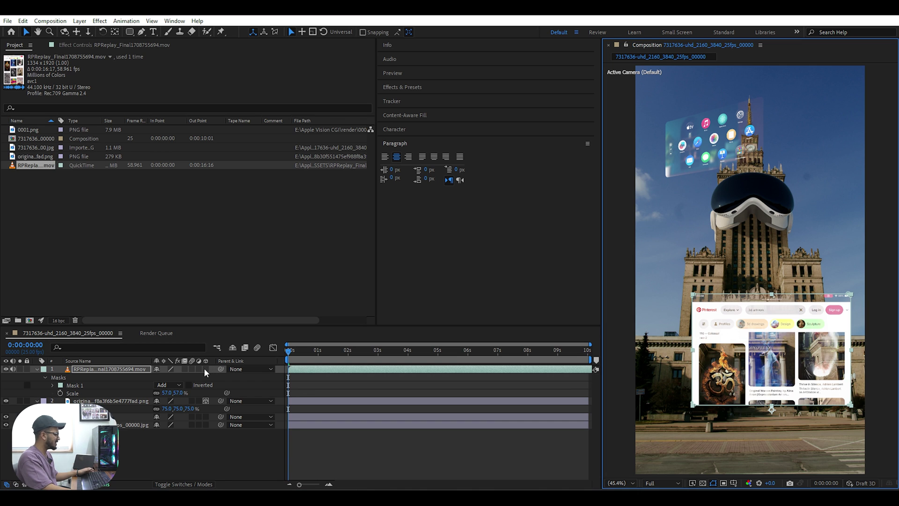
Step: Center the Pinterest recording's anchor point on its masked area and make the recording a 3D layer
{"action": "left_click", "coordinate": [206, 369]}
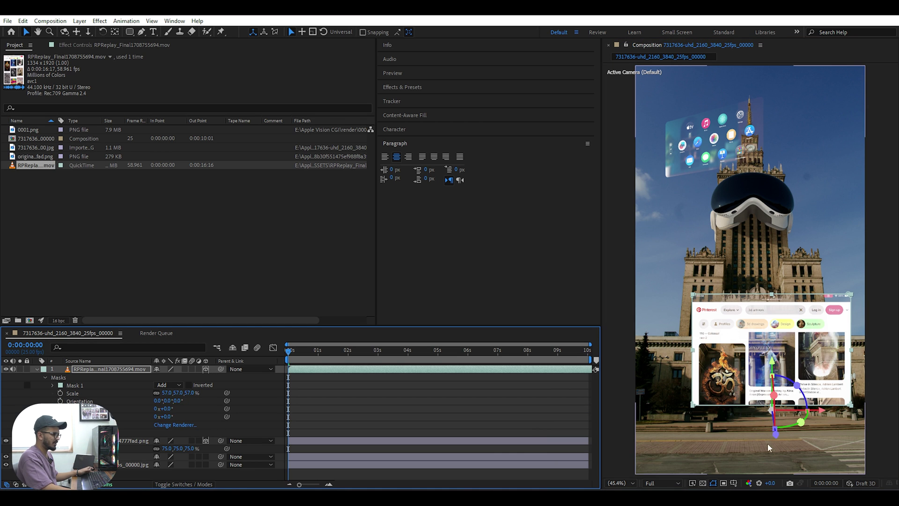
{"action": "left_click", "coordinate": [206, 369]}
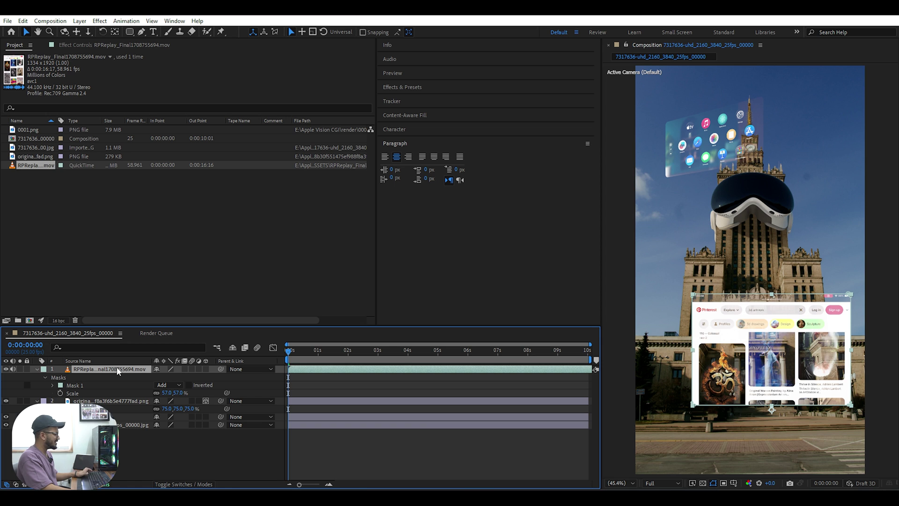
{"action": "left_click", "coordinate": [115, 32]}
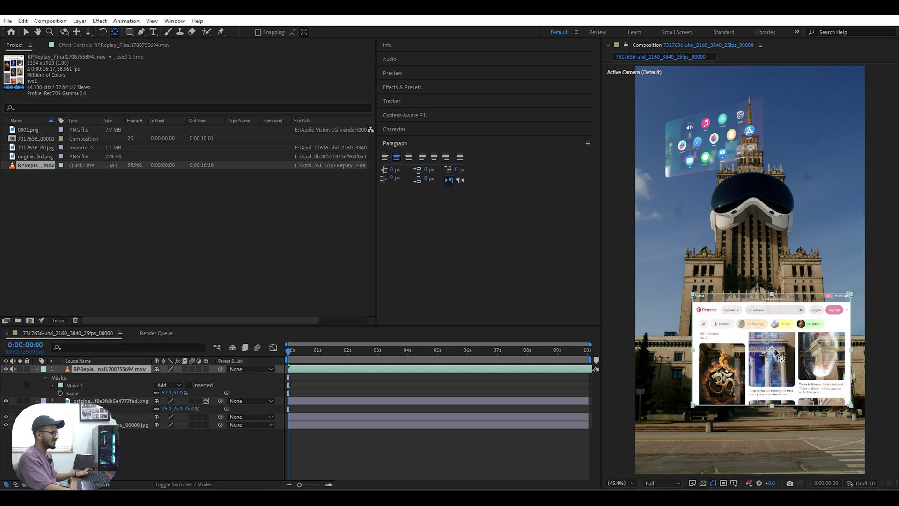
{"action": "left_click", "coordinate": [26, 32]}
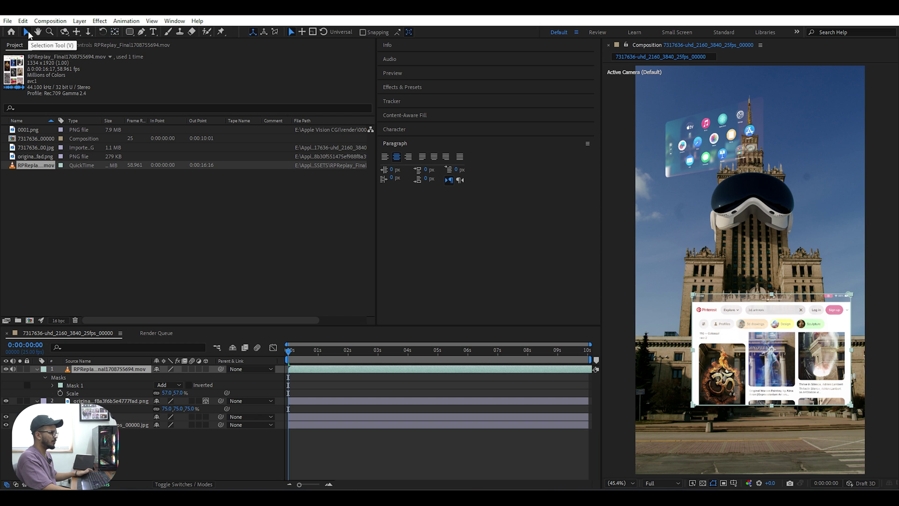
{"action": "left_click", "coordinate": [154, 443]}
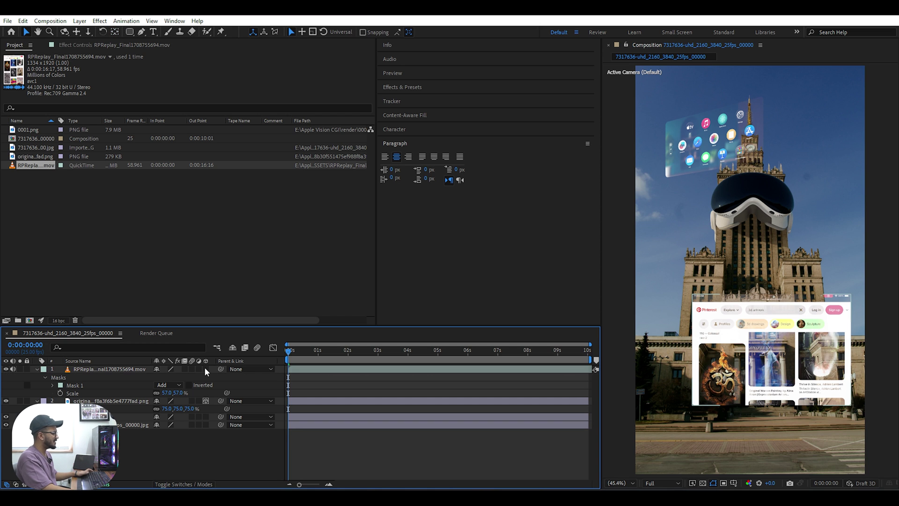
{"action": "left_click", "coordinate": [205, 369]}
{"action": "left_click", "coordinate": [105, 370]}
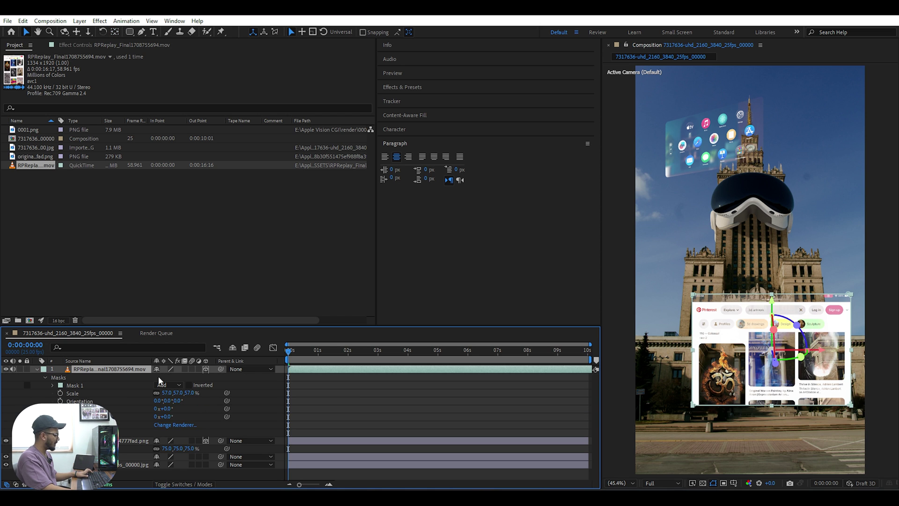
Step: Scale the Pinterest recording to 73% and rotate it in 3D so it stands angled in front of the building
{"action": "key", "text": "s"}
{"action": "left_click_drag", "start_coordinate": [171, 377], "coordinate": [177, 379]}
{"action": "left_click_drag", "start_coordinate": [794, 358], "coordinate": [730, 327]}
{"action": "left_click", "coordinate": [487, 448]}
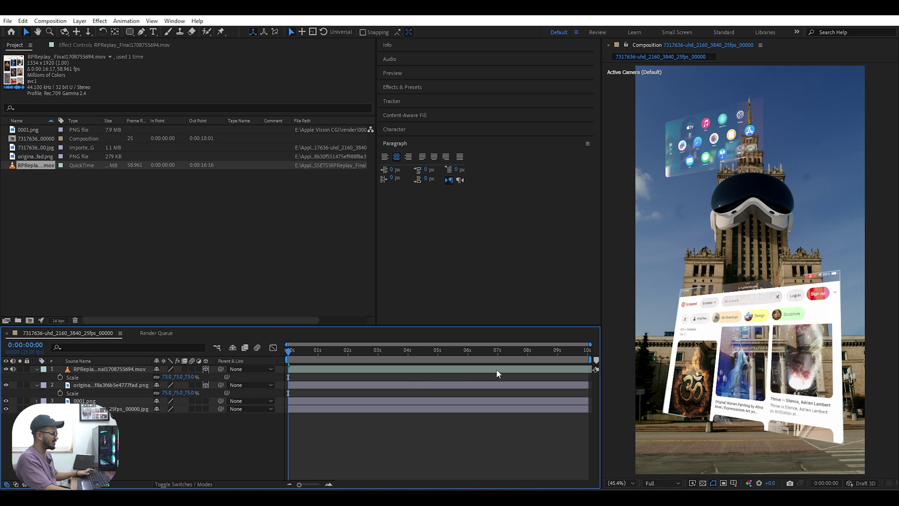
Step: Slide the Pinterest recording about 14 frames earlier in time and scrub the opening frames
{"action": "left_click", "coordinate": [511, 369]}
{"action": "mouse_move", "coordinate": [568, 369]}
{"action": "left_mouse_down"}
{"action": "mouse_move", "coordinate": [542, 371]}
{"action": "mouse_move", "coordinate": [551, 370]}
{"action": "left_mouse_up"}
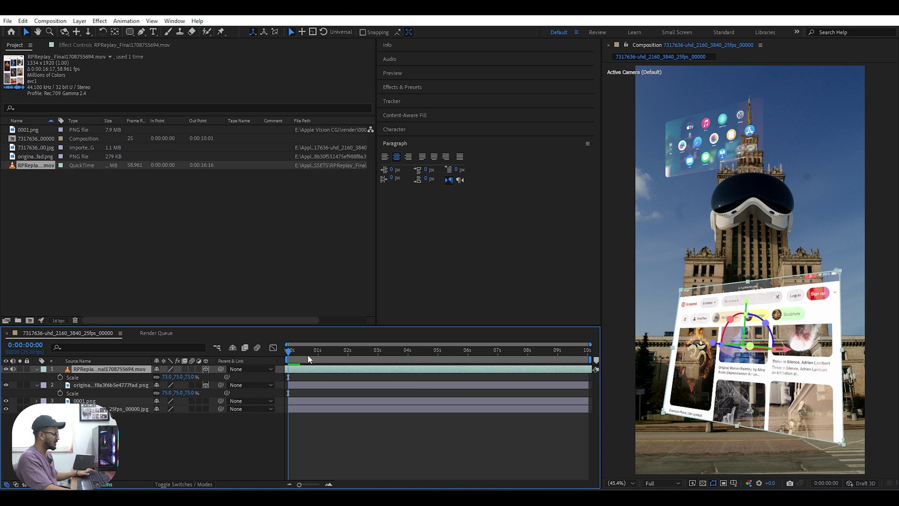
{"action": "left_click_drag", "start_coordinate": [293, 352], "coordinate": [252, 378]}
{"action": "left_click", "coordinate": [235, 447]}
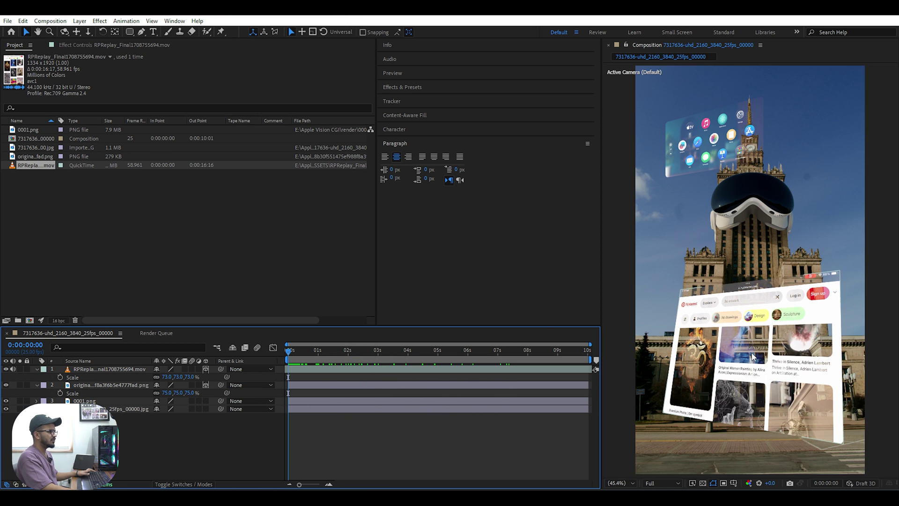
Step: Collapse the properties of the top two layers and mute the Pinterest recording's audio
{"action": "left_click", "coordinate": [36, 370]}
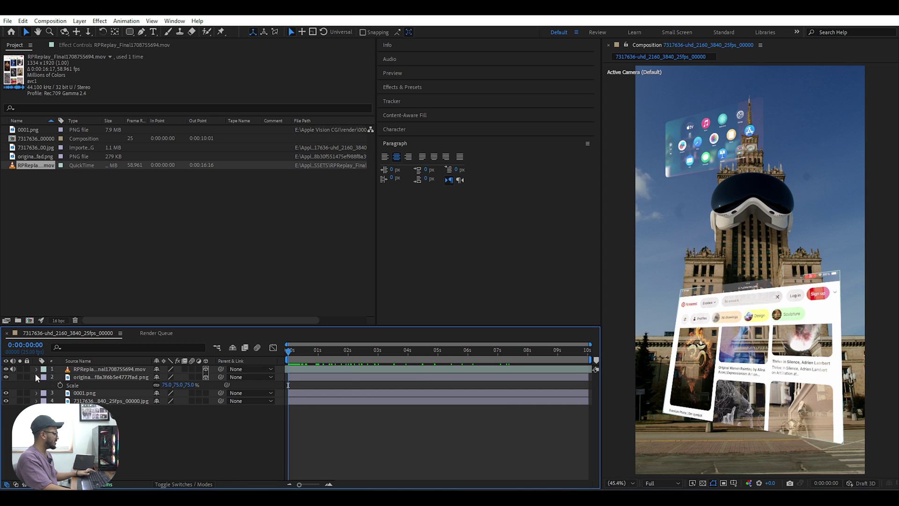
{"action": "left_click", "coordinate": [36, 377]}
{"action": "left_click", "coordinate": [13, 369]}
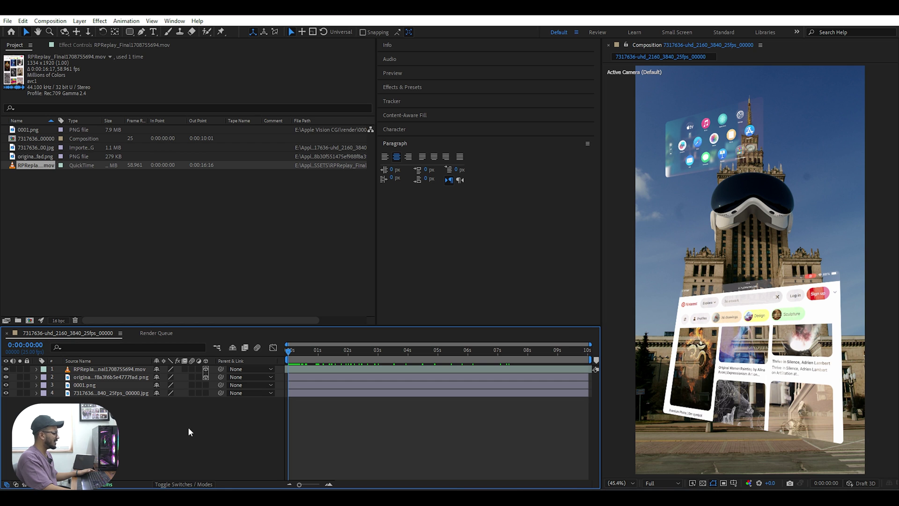
Step: Pre-compose all four layers into a new composition named final, moving all attributes into it
{"action": "left_click_drag", "start_coordinate": [94, 398], "coordinate": [88, 371]}
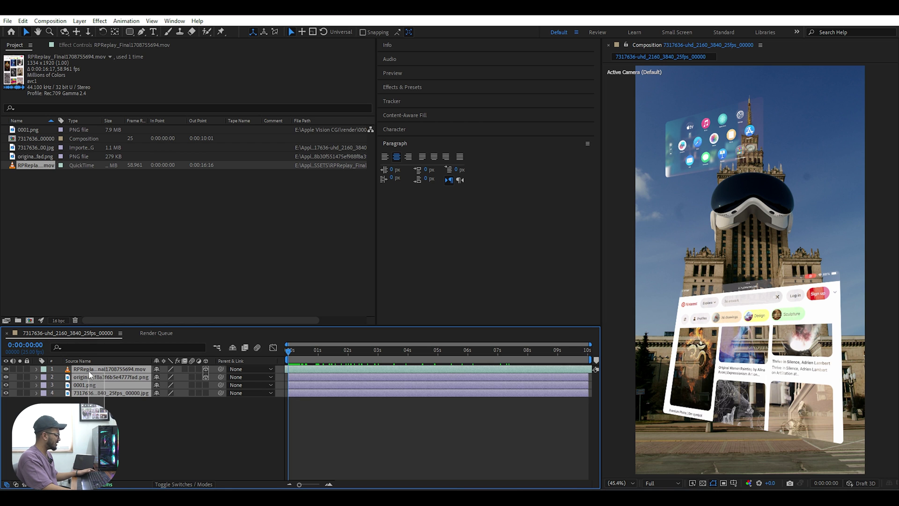
{"action": "right_click", "coordinate": [89, 370]}
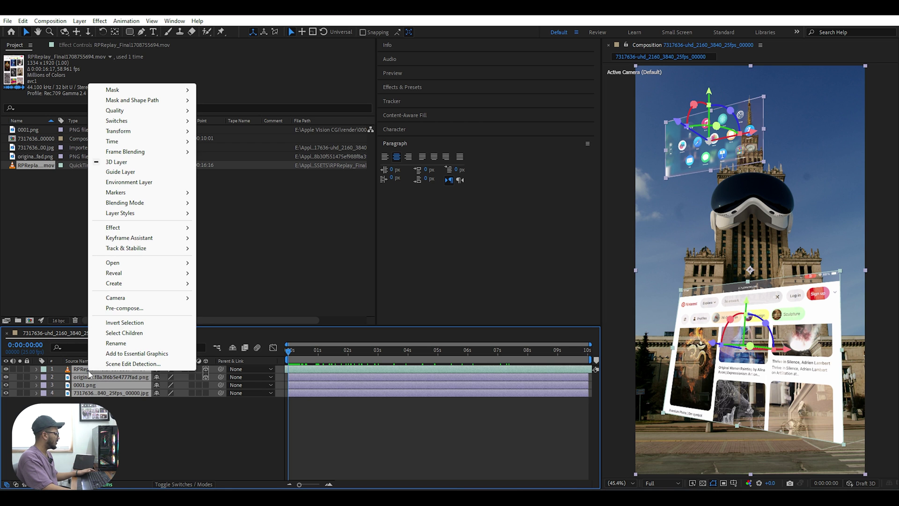
{"action": "left_click", "coordinate": [124, 308]}
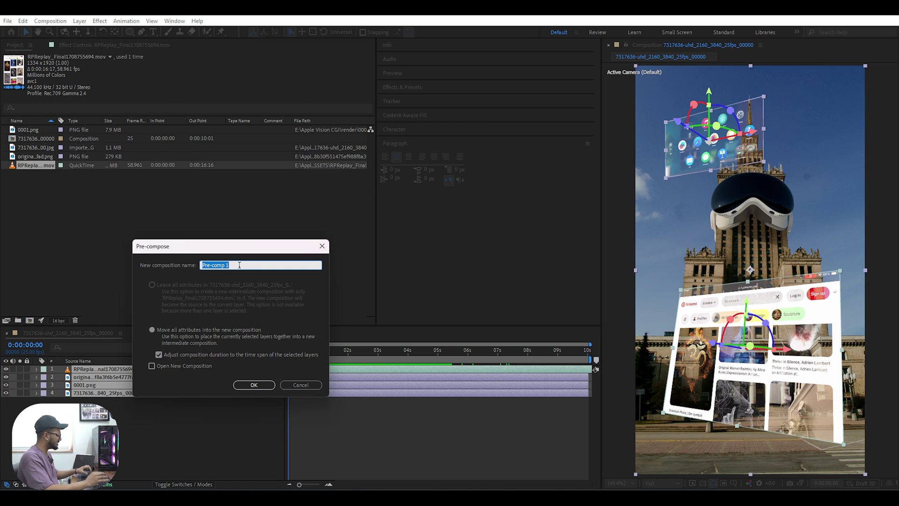
{"action": "type", "text": "final"}
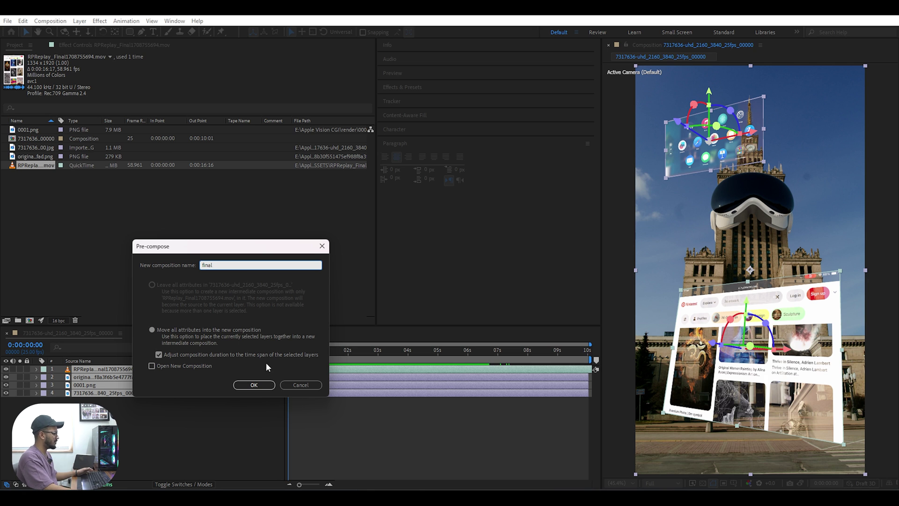
{"action": "left_click", "coordinate": [253, 385]}
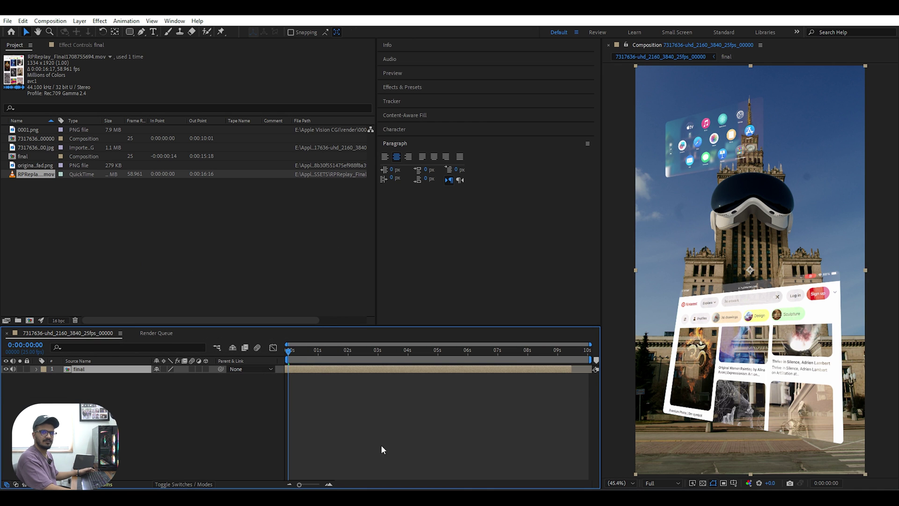
{"action": "left_click", "coordinate": [232, 453]}
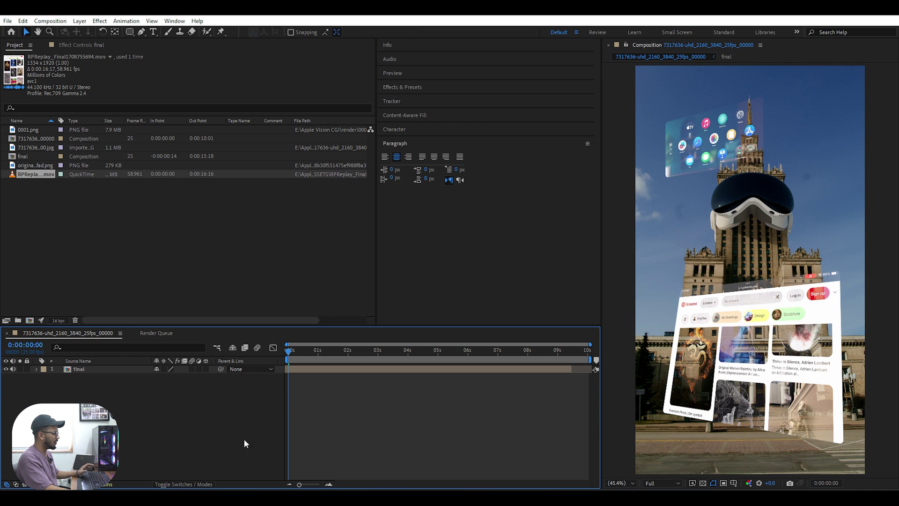
Step: Extend the final layer to the end of the composition and preview the animation
{"action": "left_click", "coordinate": [559, 350]}
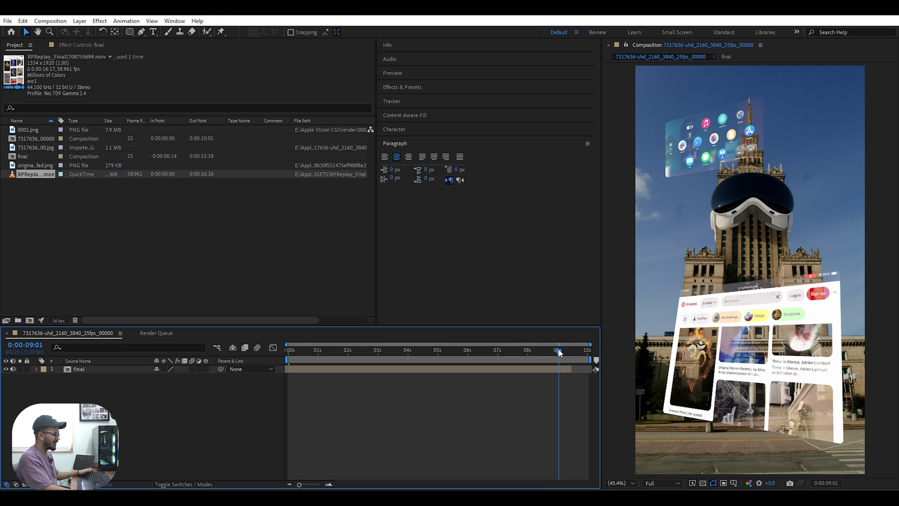
{"action": "left_click", "coordinate": [573, 370]}
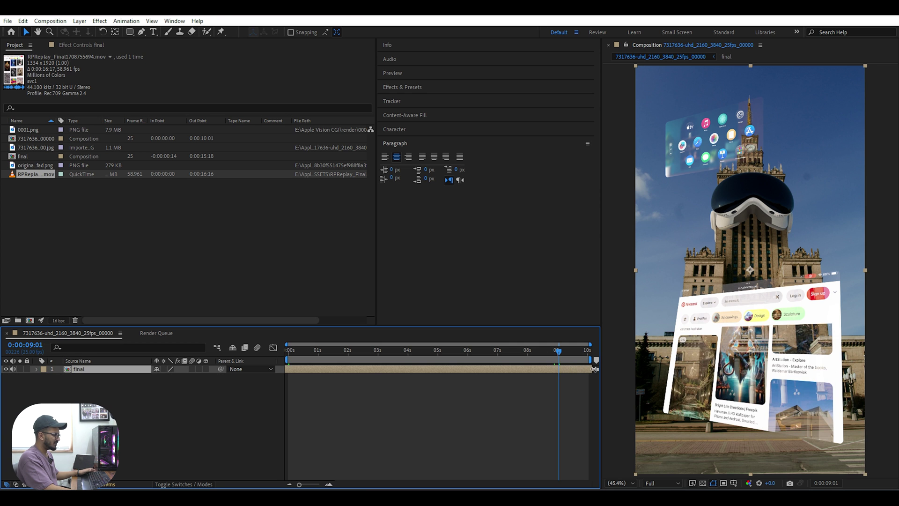
{"action": "key", "text": "space"}
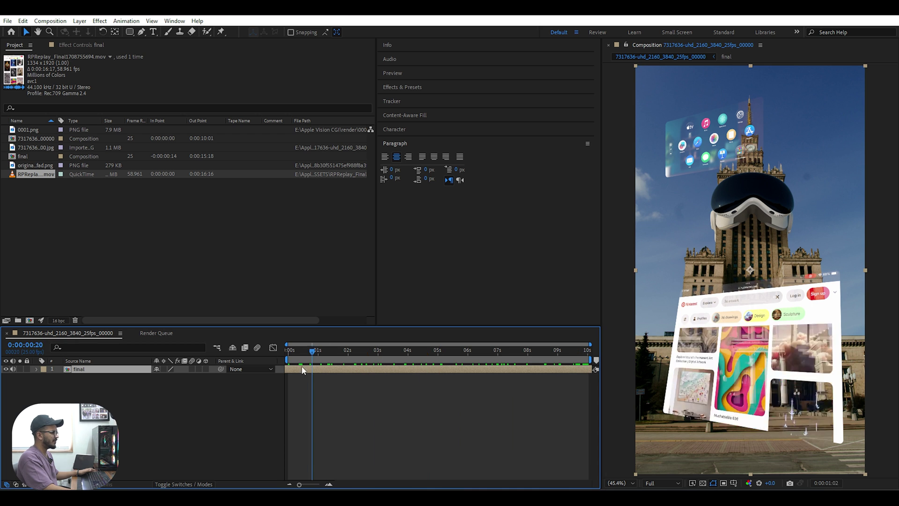
{"action": "left_click_drag", "start_coordinate": [244, 369], "coordinate": [179, 397]}
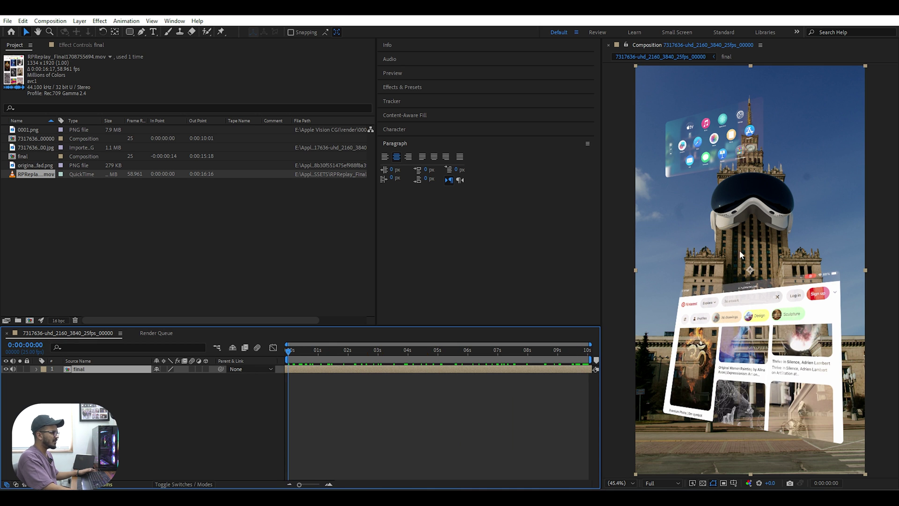
{"action": "left_click", "coordinate": [499, 451]}
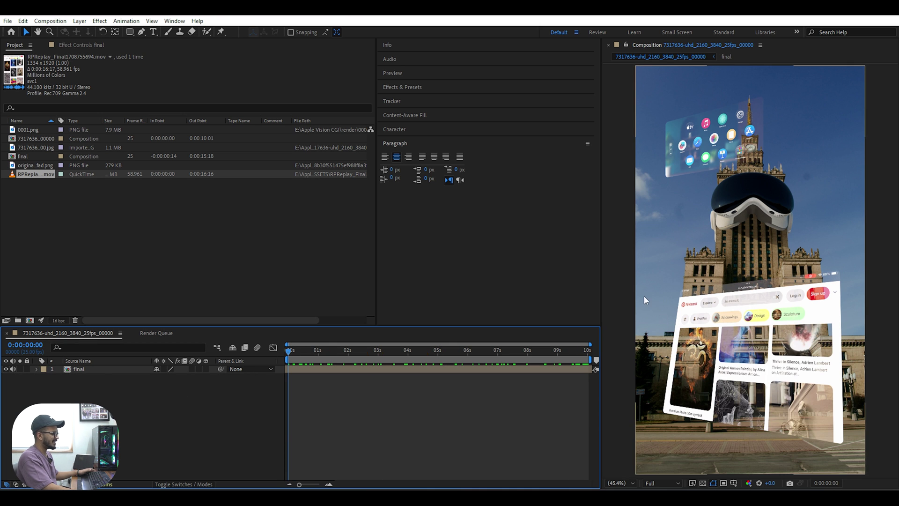
Step: Add the expression wiggle(3,4) to the final layer's Position
{"action": "left_click", "coordinate": [76, 369]}
{"action": "key", "text": "p"}
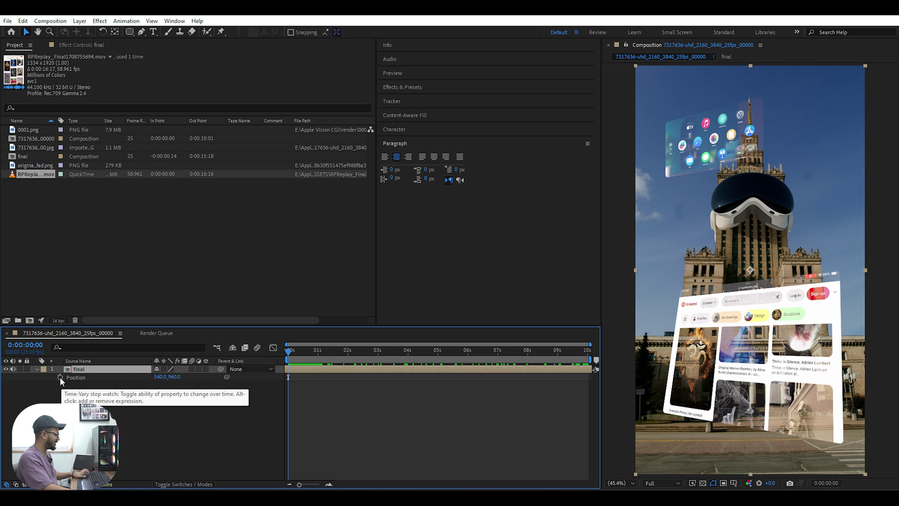
{"action": "left_click", "coordinate": [60, 377], "text": "alt"}
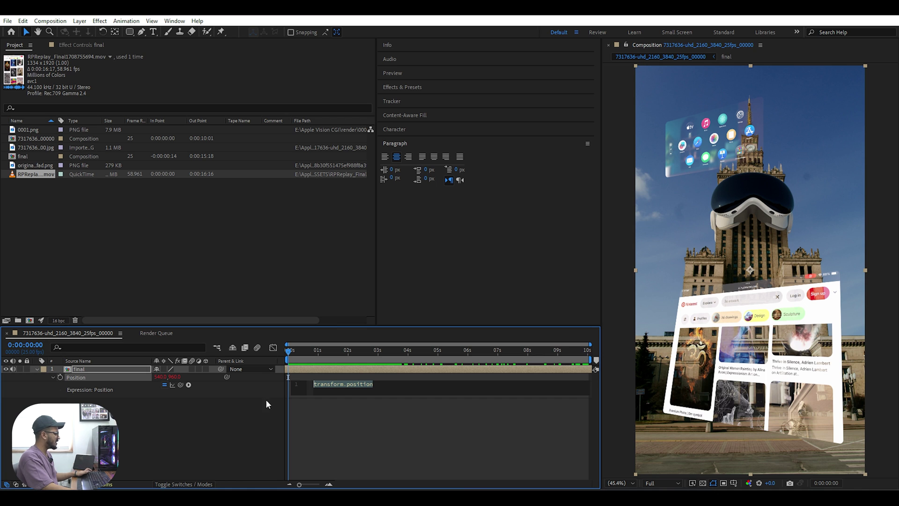
{"action": "type", "text": "w"}
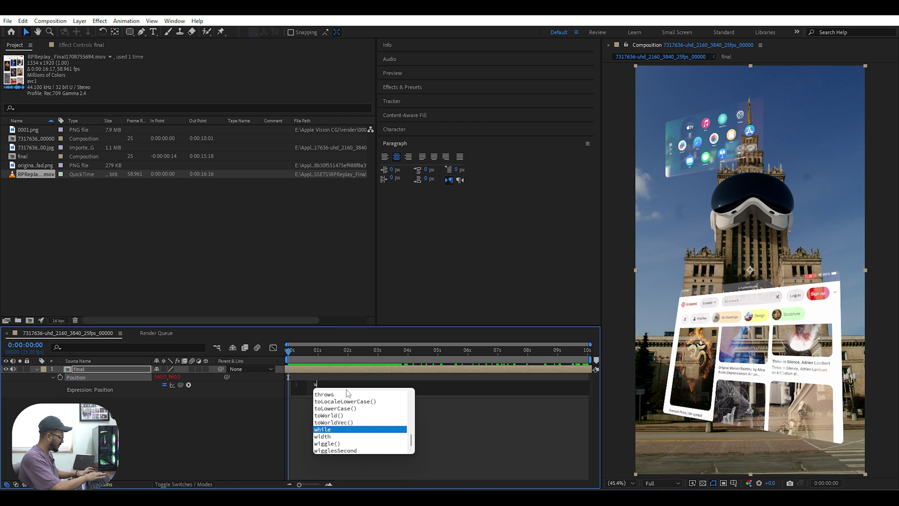
{"action": "type", "text": "ig"}
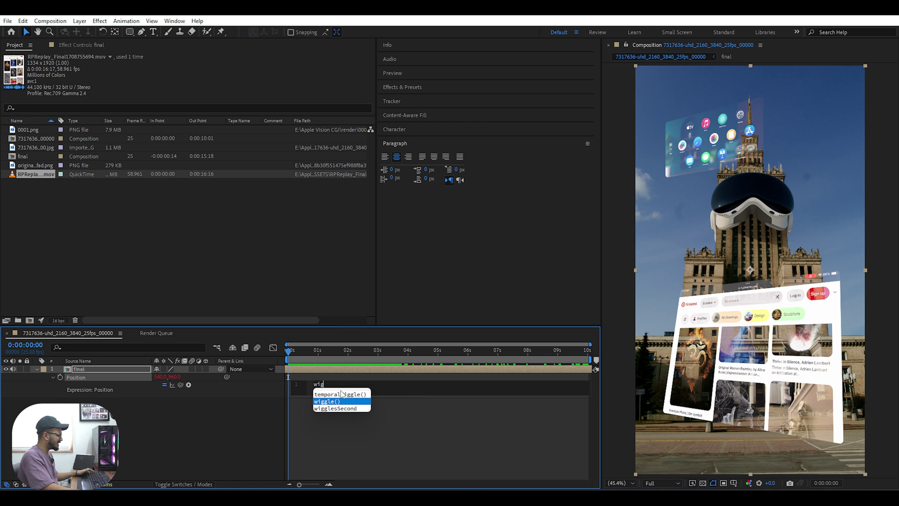
{"action": "left_click", "coordinate": [323, 402]}
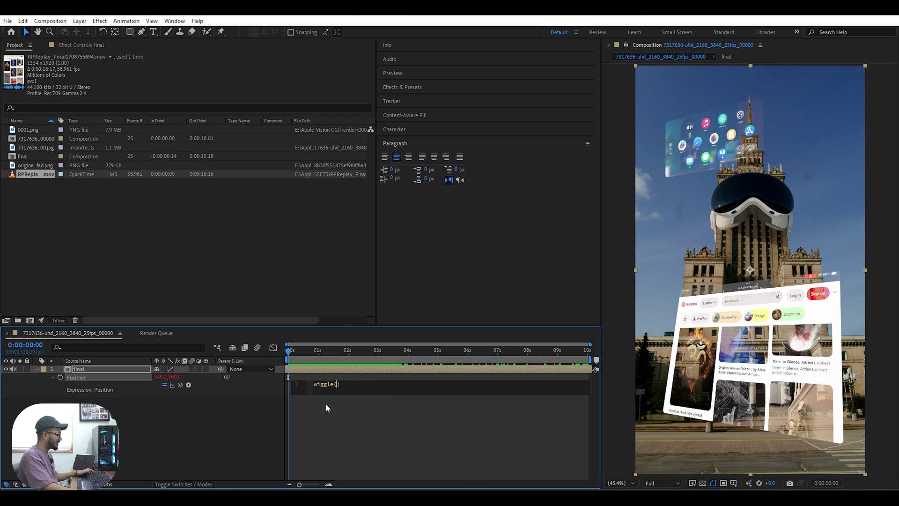
{"action": "type", "text": "3"}
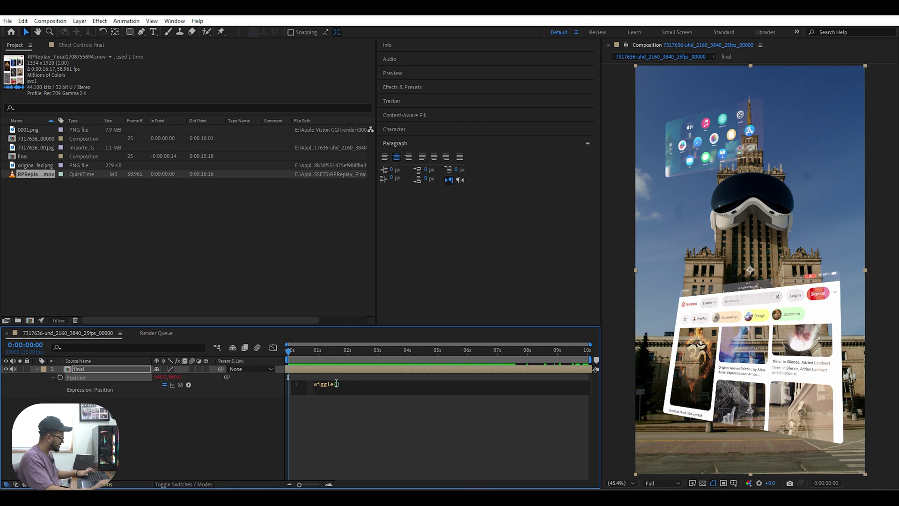
{"action": "type", "text": ",4"}
{"action": "left_click", "coordinate": [224, 419]}
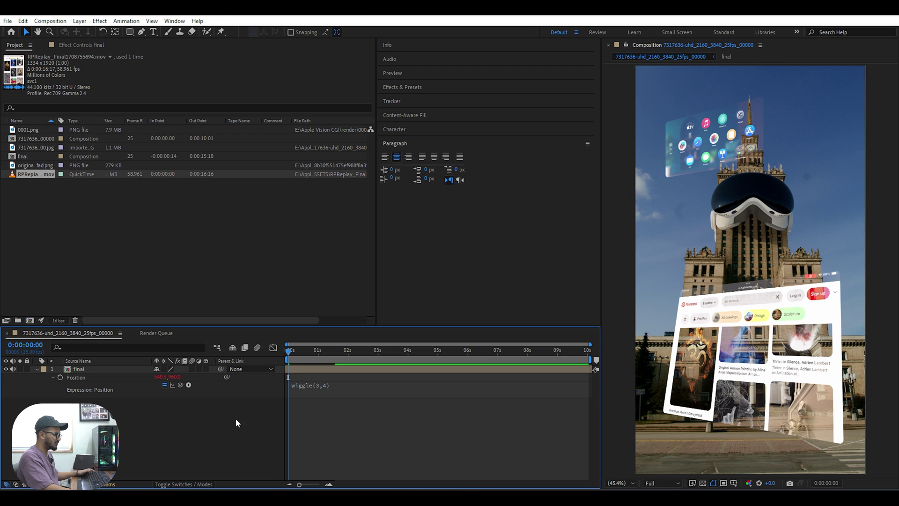
Step: Scrub the timeline to check the final layer's wiggle motion and examine the edges of the frame
{"action": "left_click_drag", "start_coordinate": [288, 350], "coordinate": [550, 359]}
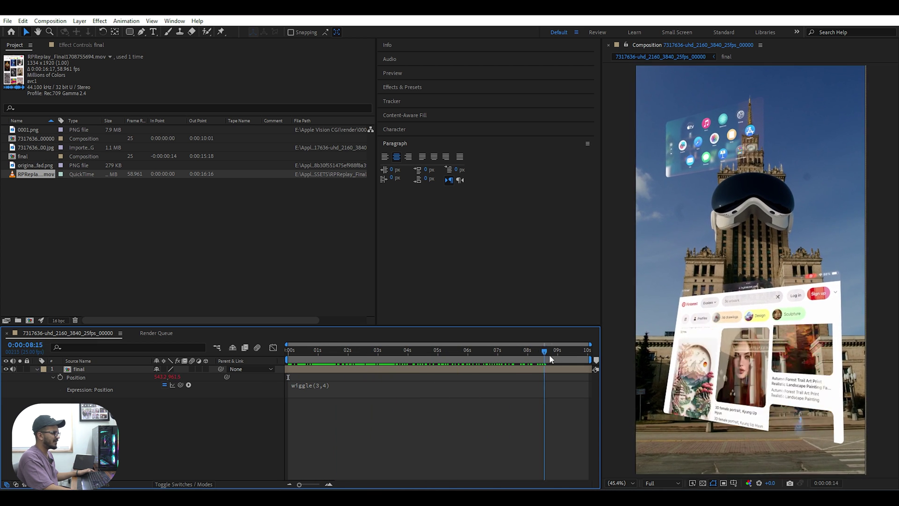
{"action": "key", "text": "Home"}
{"action": "left_click", "coordinate": [99, 370]}
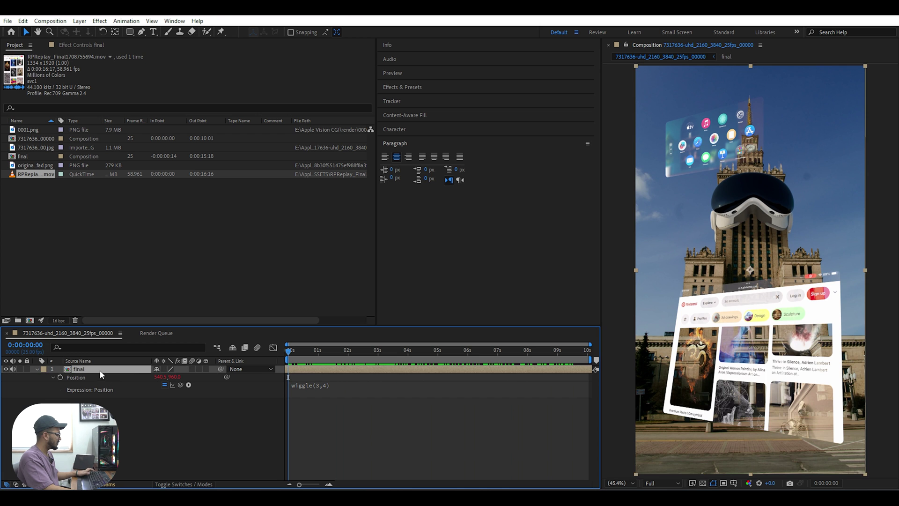
{"action": "left_click_drag", "start_coordinate": [293, 351], "coordinate": [330, 349]}
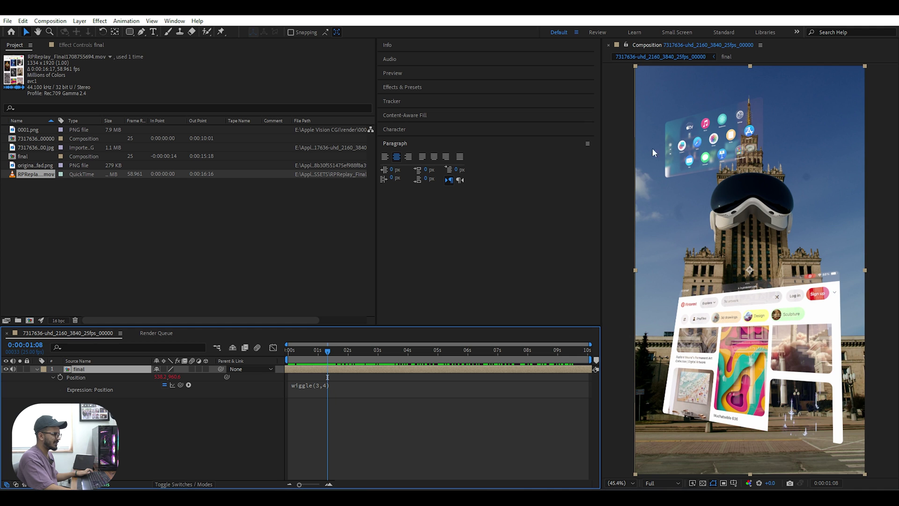
{"action": "scroll", "coordinate": [701, 315], "scroll_direction": "down", "scroll_amount": 2}
{"action": "left_click", "coordinate": [618, 482]}
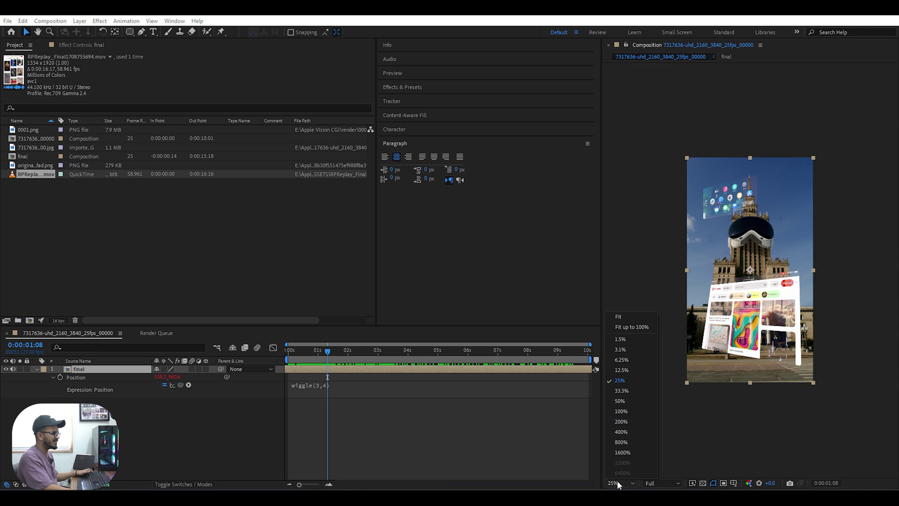
{"action": "left_click", "coordinate": [627, 318]}
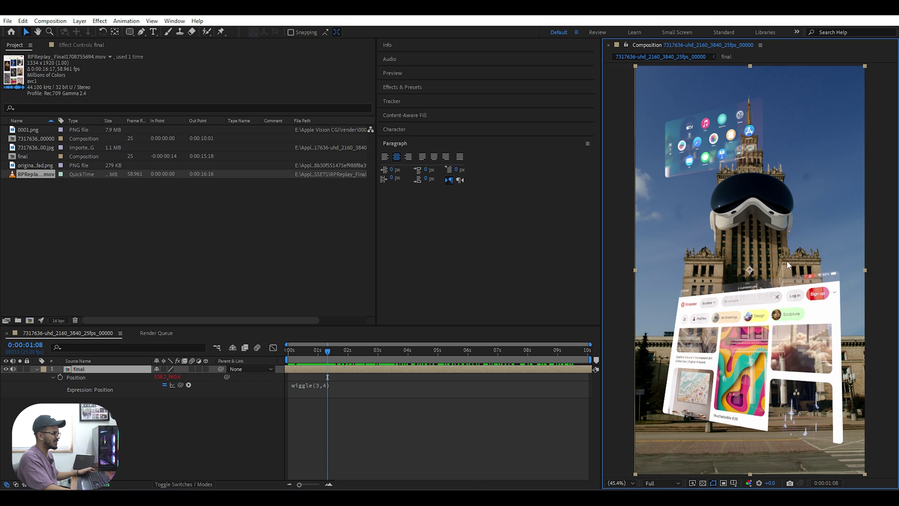
{"action": "left_click", "coordinate": [178, 430]}
{"action": "left_click", "coordinate": [104, 369]}
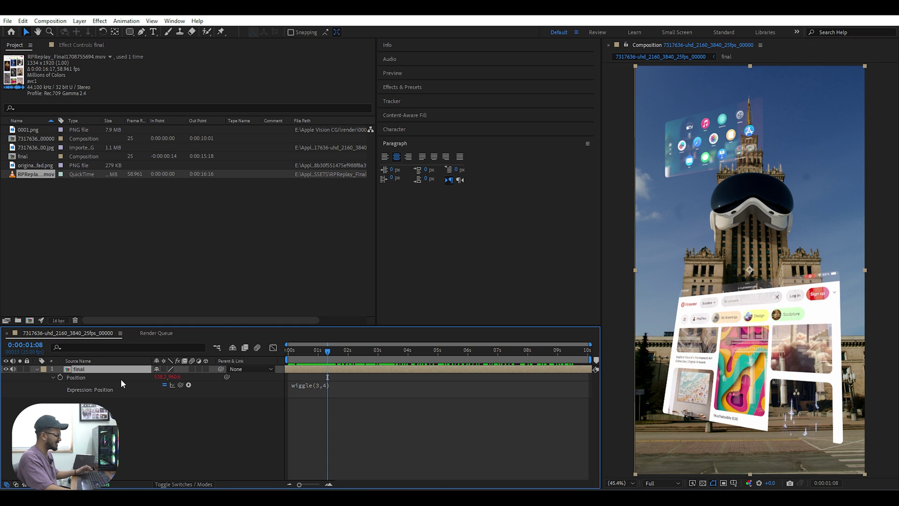
Step: Scale the final layer to 102% and scrub the timeline to check the frame edges
{"action": "key", "text": "s"}
{"action": "left_click", "coordinate": [167, 378]}
{"action": "type", "text": "102"}
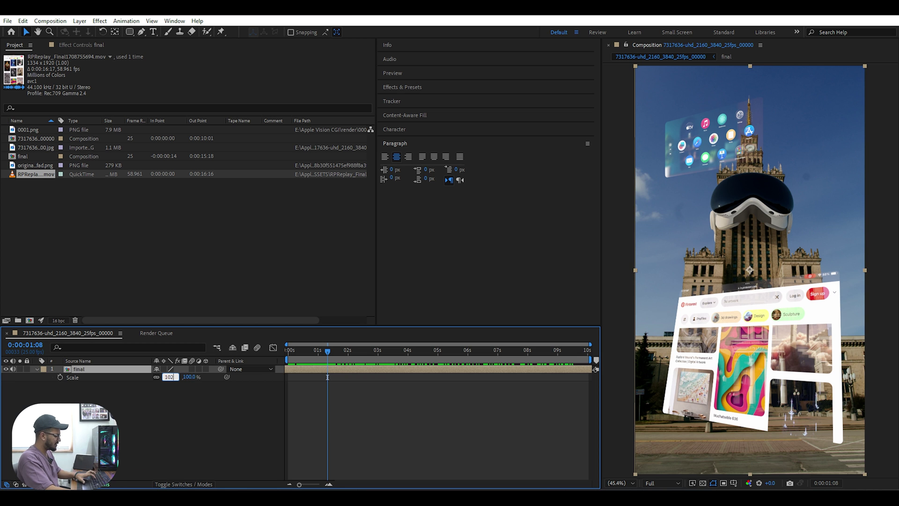
{"action": "left_click", "coordinate": [131, 450]}
{"action": "left_click_drag", "start_coordinate": [326, 352], "coordinate": [528, 384]}
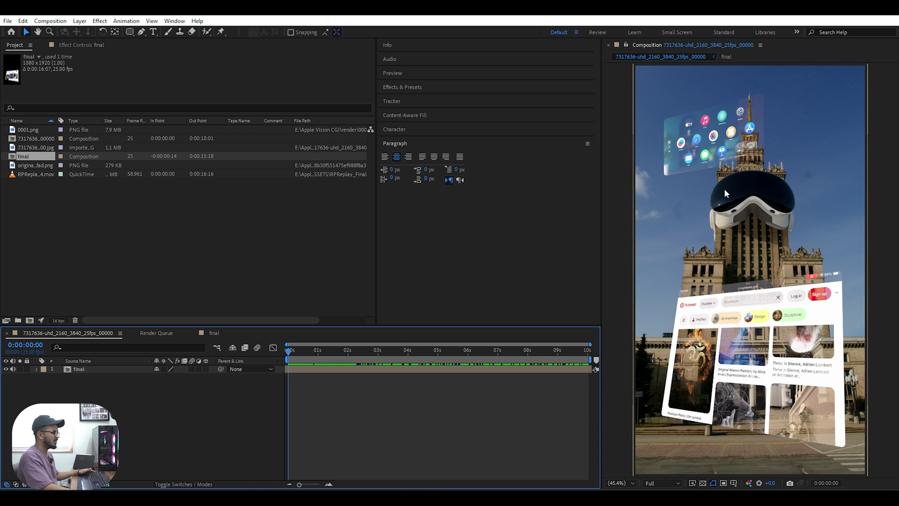
Step: Switch to Chrome and open YouTube in a new tab
{"action": "left_click", "coordinate": [697, 497]}
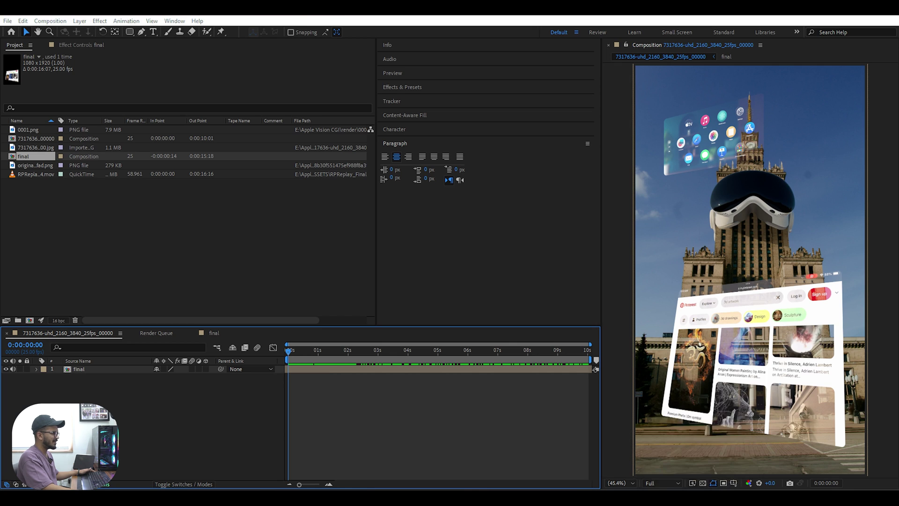
{"action": "left_click", "coordinate": [361, 16]}
{"action": "type", "text": "y"}
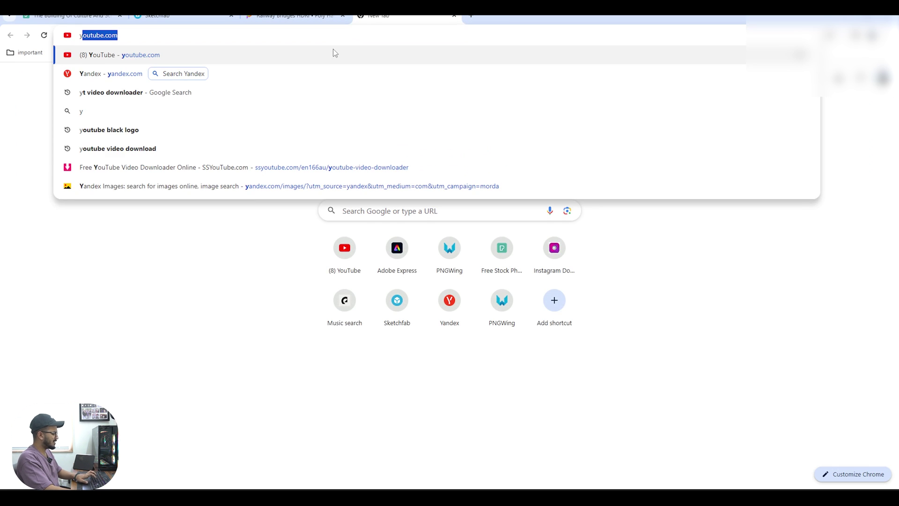
{"action": "key", "text": "Return"}
Step: Search YouTube for green screen birds
{"action": "left_click", "coordinate": [323, 59]}
{"action": "type", "text": "g"}
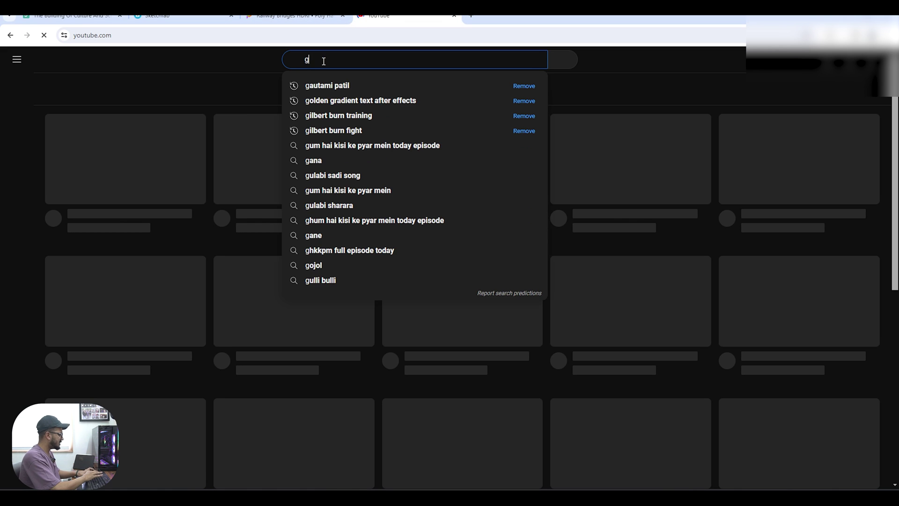
{"action": "type", "text": "reen scree"}
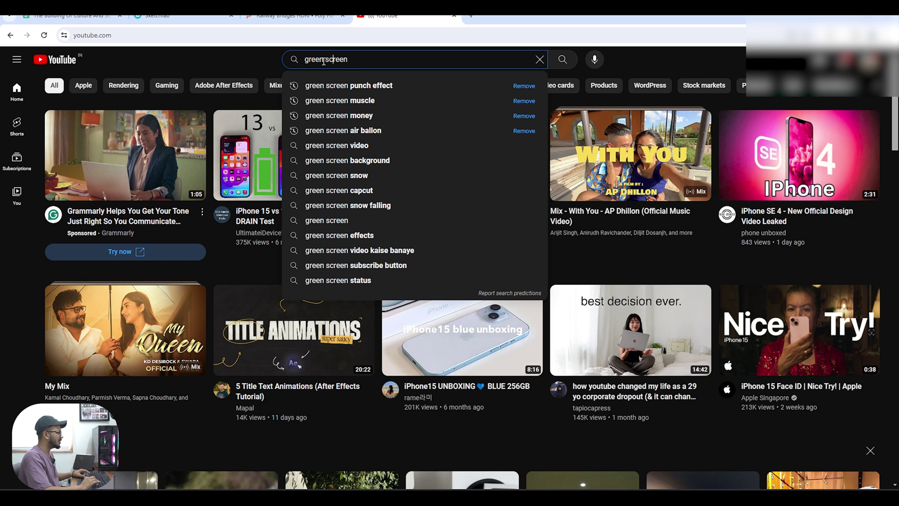
{"action": "type", "text": "n birdsa"}
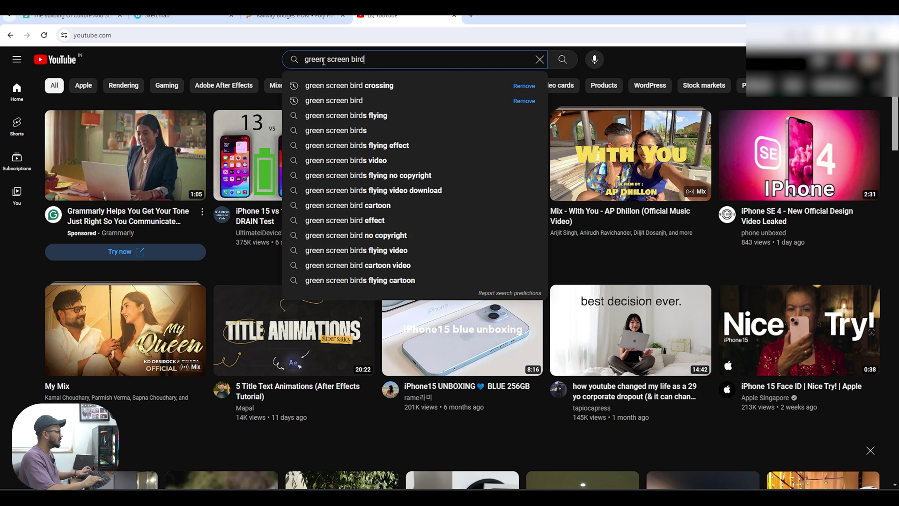
{"action": "key", "text": "Return"}
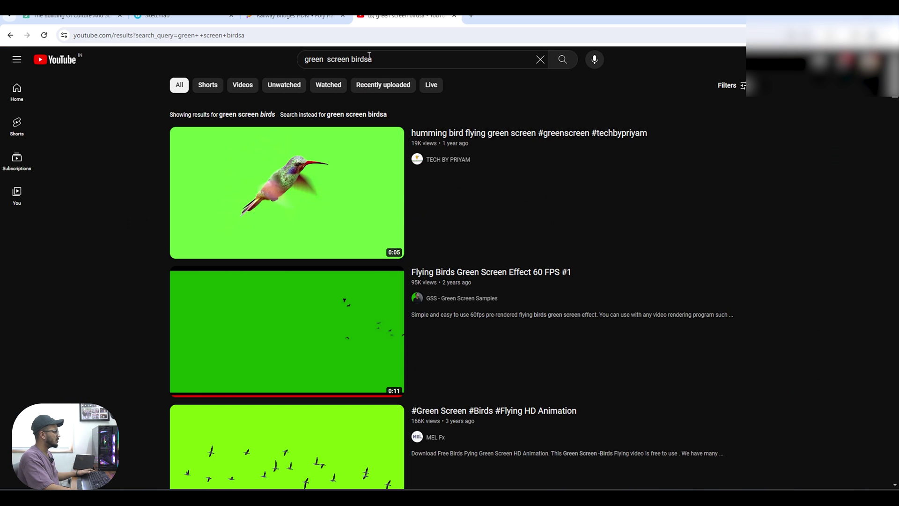
{"action": "left_click", "coordinate": [370, 56]}
{"action": "key", "text": "BackSpace"}
{"action": "type", "text": "s"}
{"action": "key", "text": "Return"}
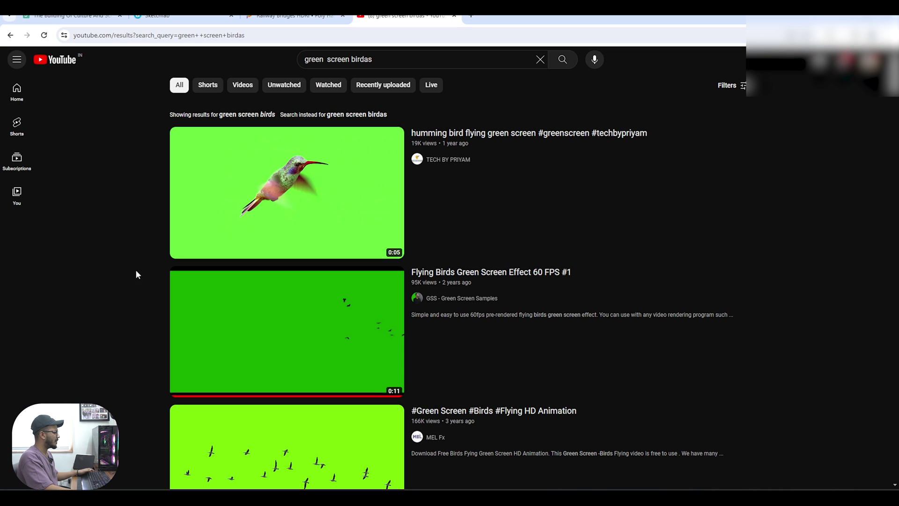
Step: Open the video Flying Birds Green Screen Effect 60 FPS #1 and copy its share link
{"action": "left_click", "coordinate": [267, 344]}
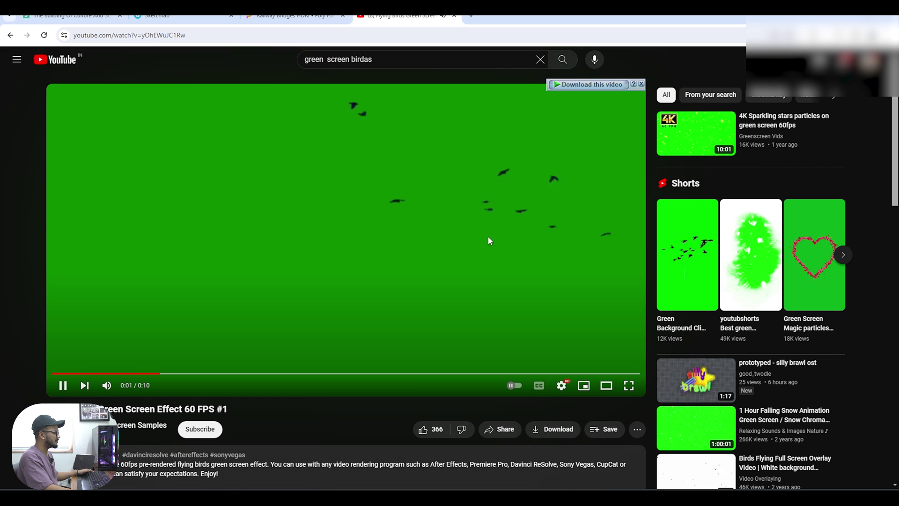
{"action": "left_click", "coordinate": [417, 207]}
{"action": "left_click", "coordinate": [499, 428]}
{"action": "left_click", "coordinate": [540, 290]}
Step: Open the SSYouTube online video downloader in a new tab and paste the copied video link
{"action": "left_click", "coordinate": [471, 16]}
{"action": "type", "text": "yt"}
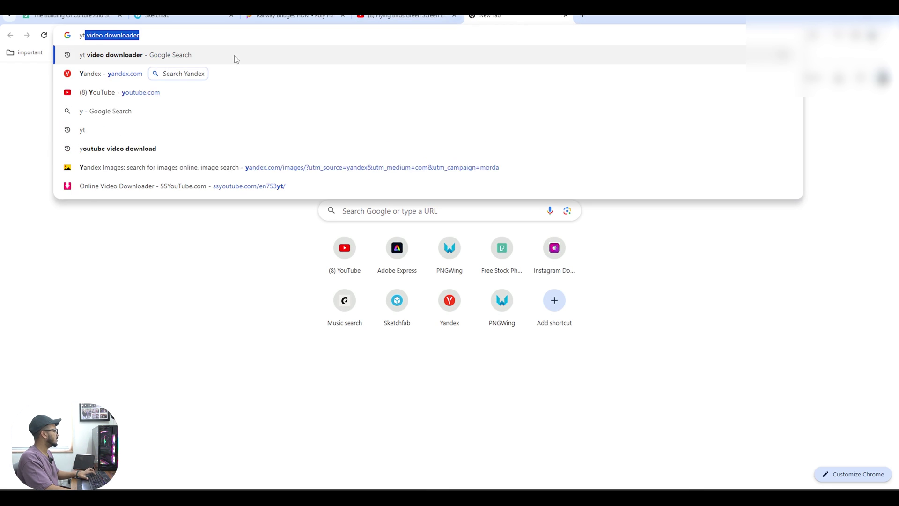
{"action": "key", "text": "Return"}
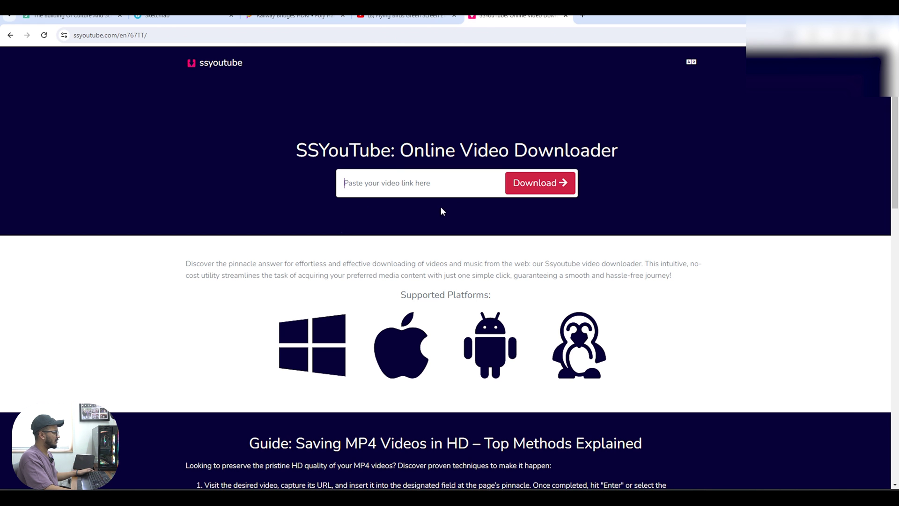
{"action": "left_click", "coordinate": [393, 186]}
{"action": "key", "text": "ctrl+v"}
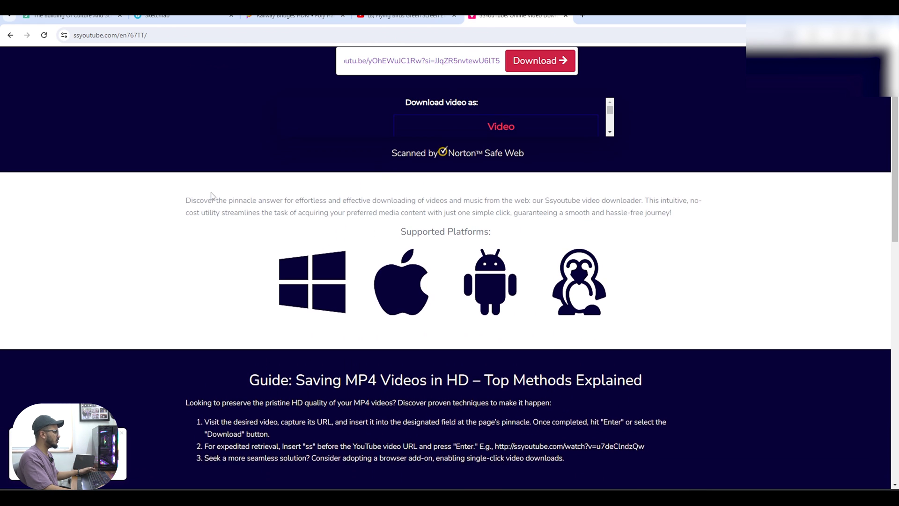
Step: Download the 720.mp4 version of the birds video into Apple Vision CGI > ASSETS on drive E: and check the file in that folder
{"action": "left_click", "coordinate": [560, 152]}
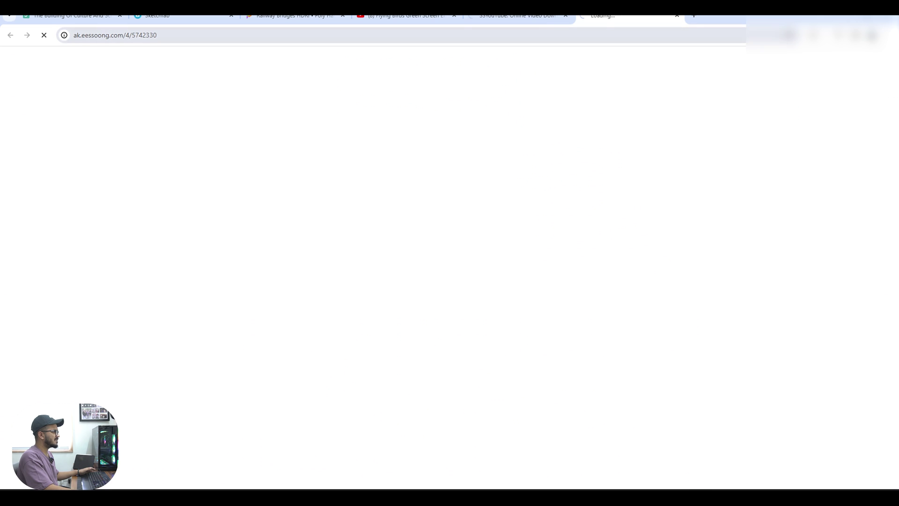
{"action": "left_click", "coordinate": [677, 17]}
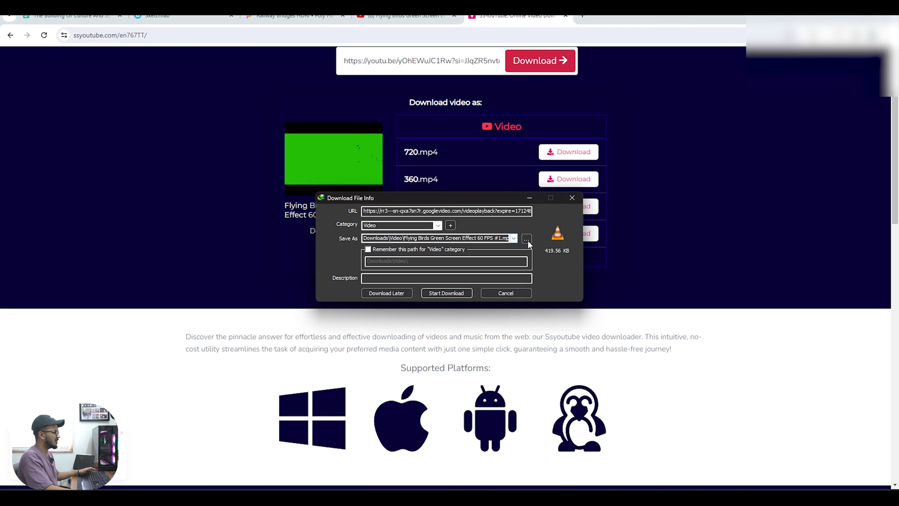
{"action": "left_click", "coordinate": [527, 239]}
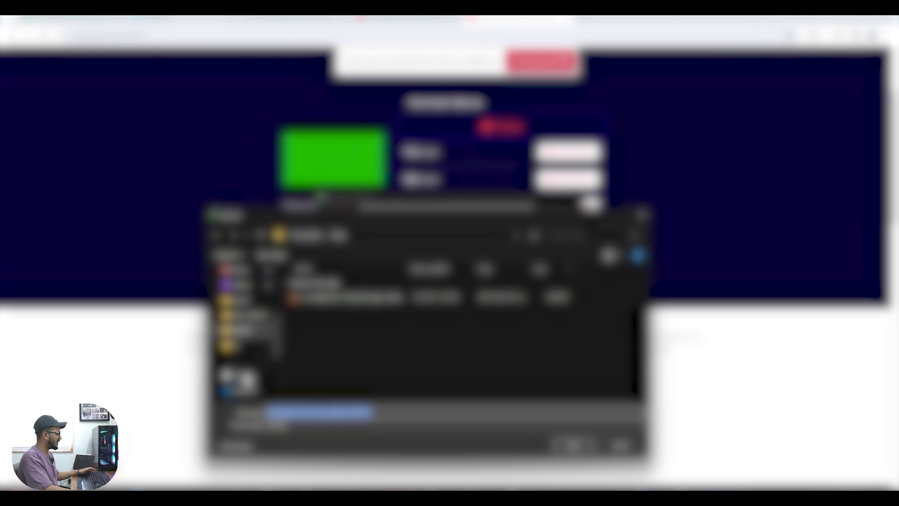
{"action": "scroll", "coordinate": [245, 378], "scroll_direction": "down", "scroll_amount": 1}
{"action": "left_click", "coordinate": [247, 364]}
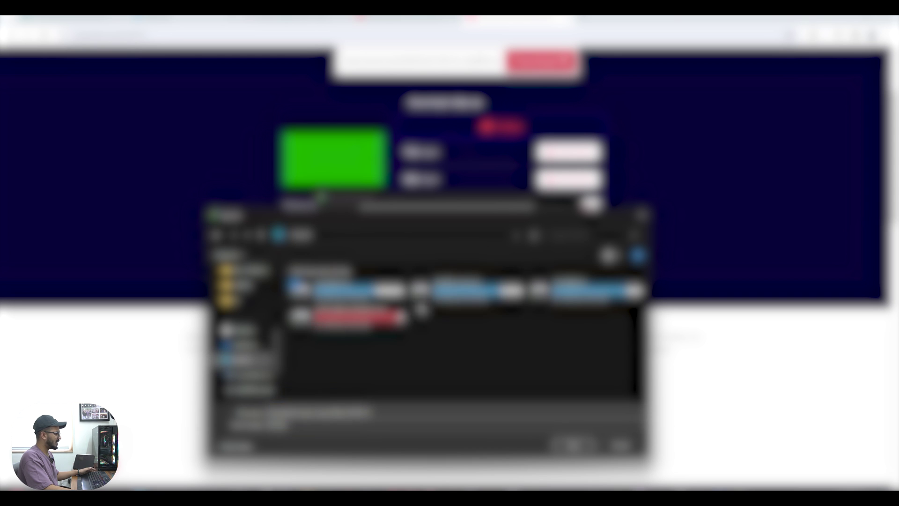
{"action": "left_click", "coordinate": [492, 303]}
{"action": "double_click", "coordinate": [574, 303]}
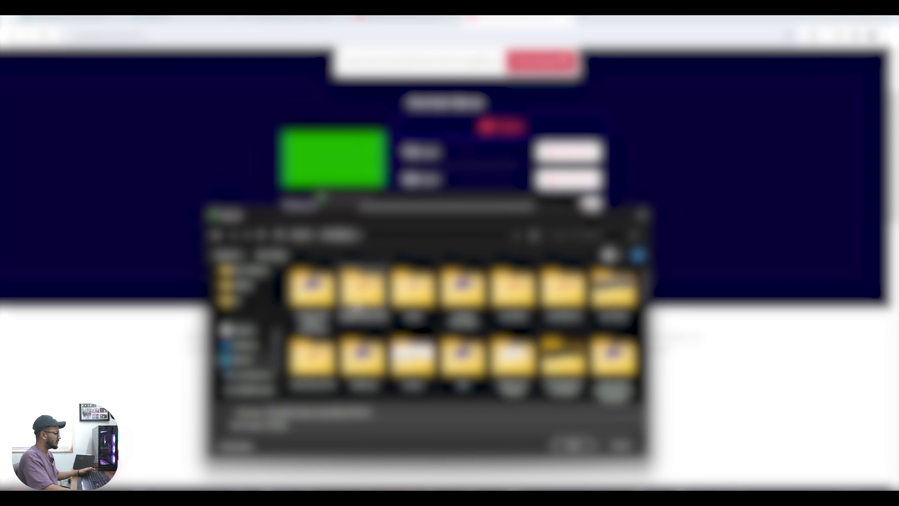
{"action": "double_click", "coordinate": [357, 306]}
{"action": "double_click", "coordinate": [309, 286]}
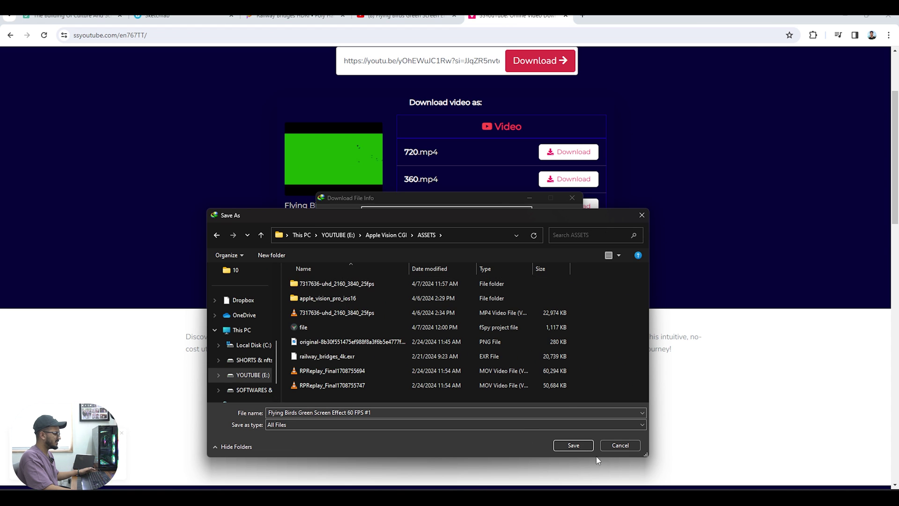
{"action": "left_click", "coordinate": [573, 445]}
{"action": "left_click", "coordinate": [449, 298]}
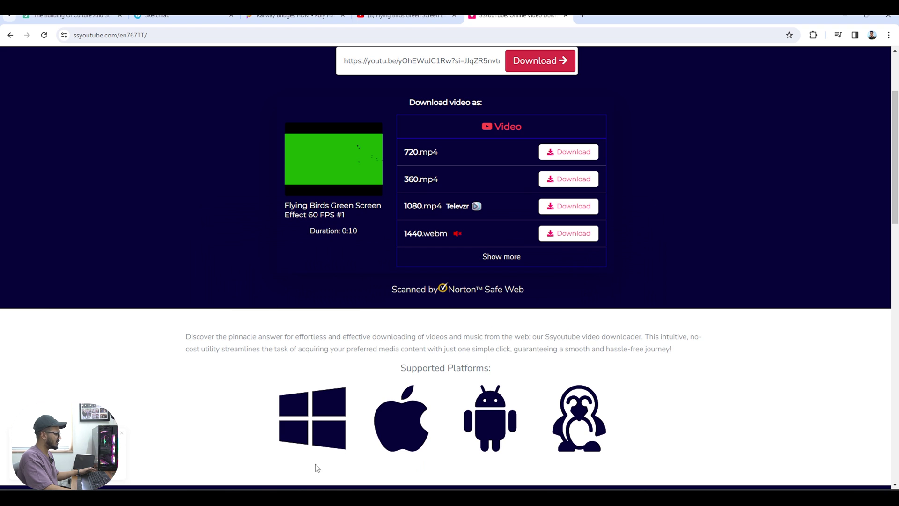
{"action": "left_click", "coordinate": [327, 496]}
{"action": "left_click", "coordinate": [629, 307]}
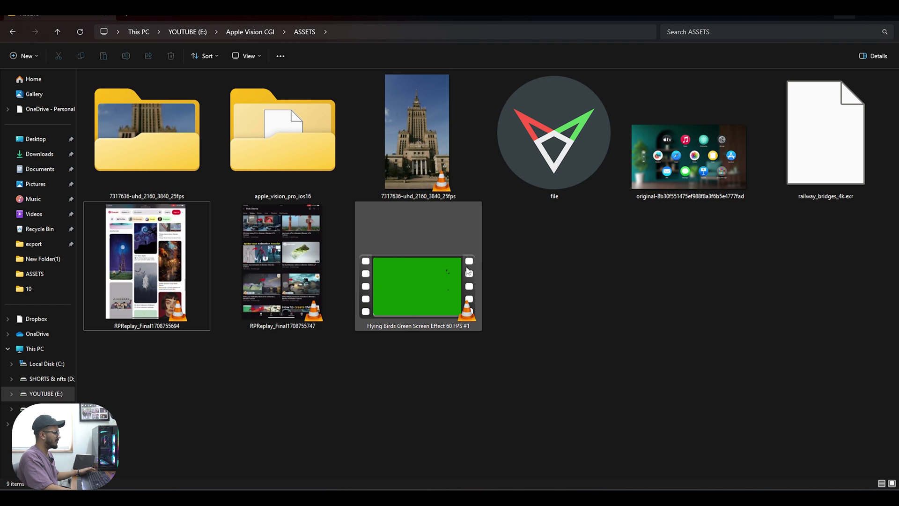
Step: Open the final pre-composition in After Effects and add the Flying Birds video from the ASSETS folder as its top layer
{"action": "left_click", "coordinate": [679, 496]}
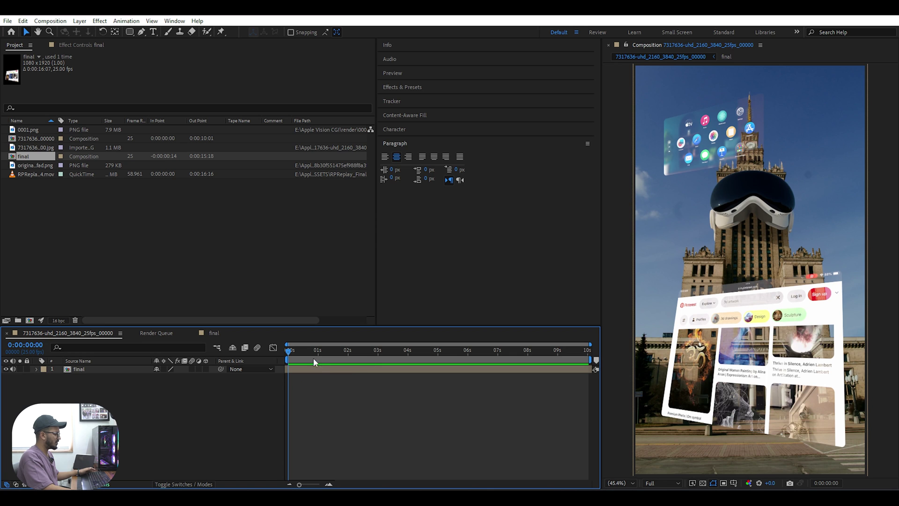
{"action": "mouse_move", "coordinate": [290, 353]}
{"action": "left_mouse_down"}
{"action": "mouse_move", "coordinate": [318, 357]}
{"action": "mouse_move", "coordinate": [277, 361]}
{"action": "left_mouse_up"}
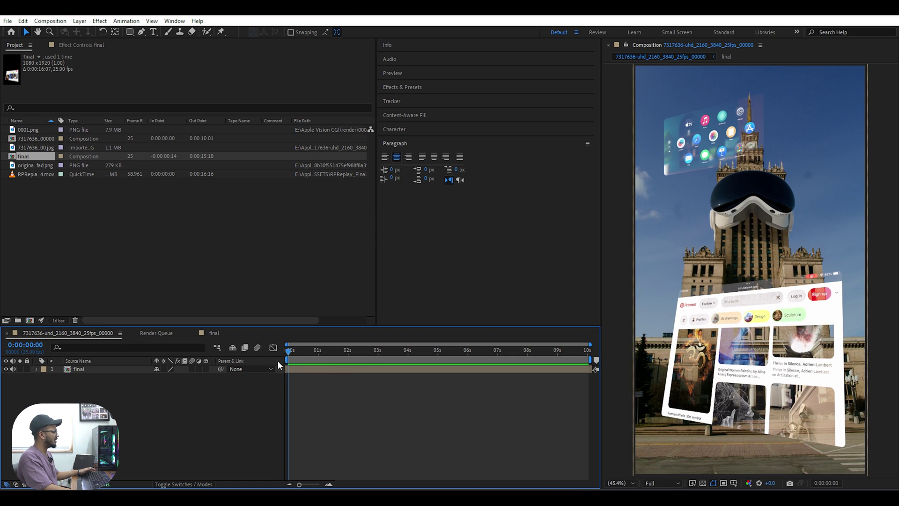
{"action": "left_click", "coordinate": [93, 369]}
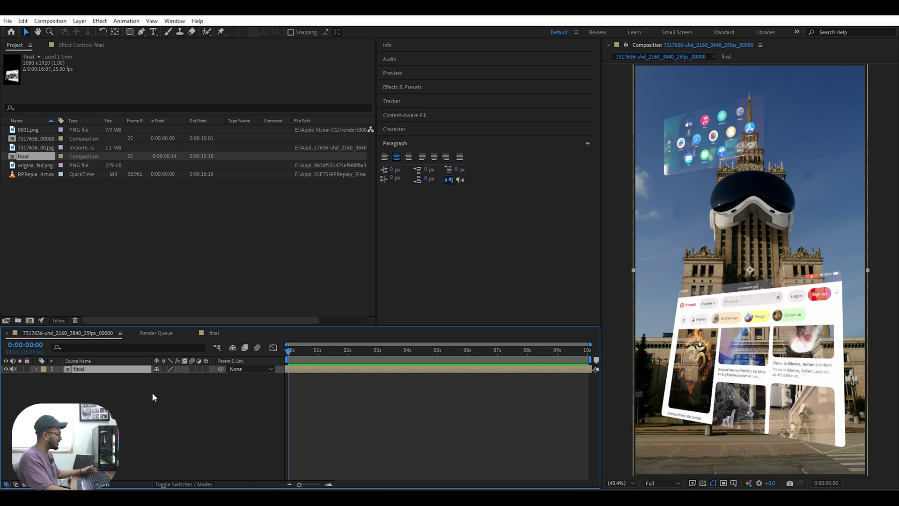
{"action": "double_click", "coordinate": [114, 370]}
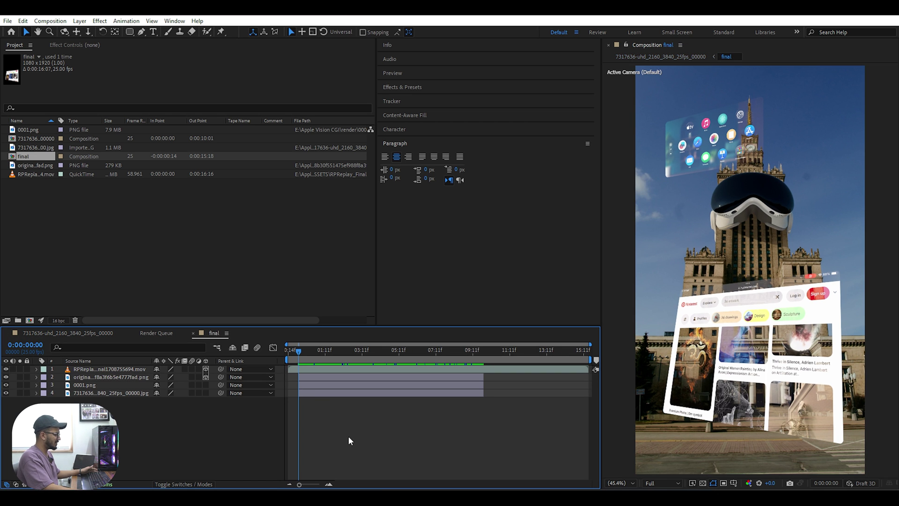
{"action": "left_click", "coordinate": [345, 498]}
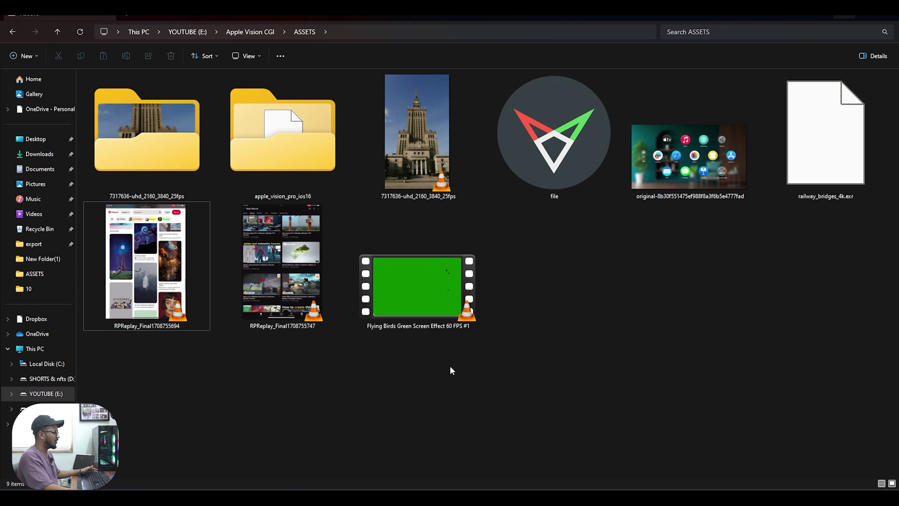
{"action": "left_click_drag", "start_coordinate": [431, 291], "coordinate": [168, 425]}
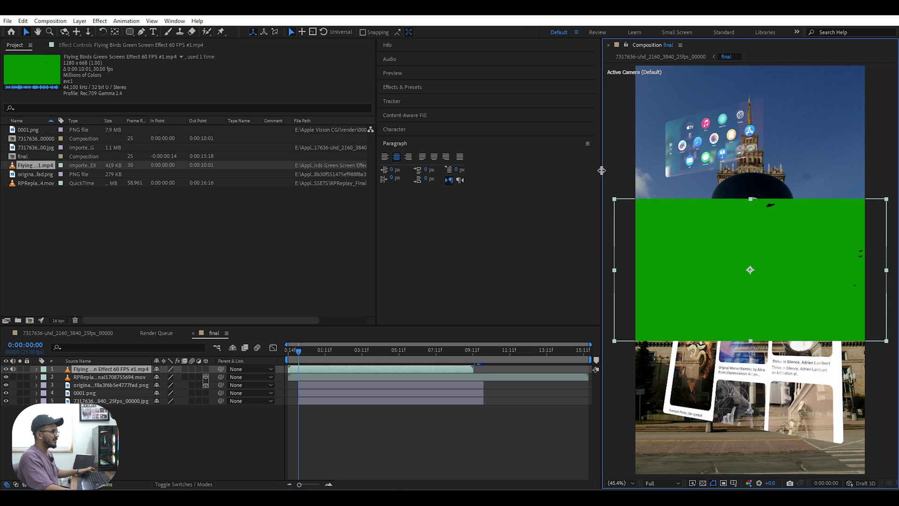
Step: Apply Keylight (1.2) to the Flying Birds layer and sample its green background as the Screen Colour
{"action": "left_click", "coordinate": [409, 90]}
{"action": "left_click", "coordinate": [401, 98]}
{"action": "type", "text": "keyl"}
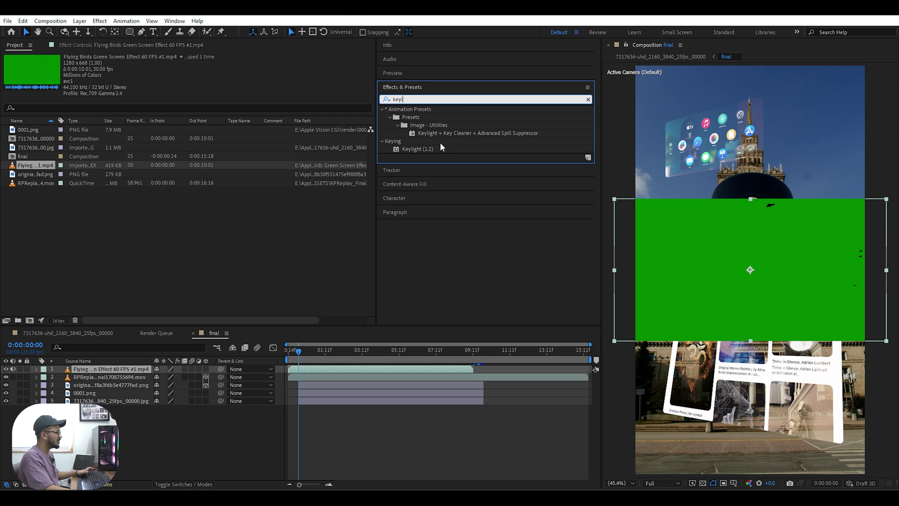
{"action": "left_click_drag", "start_coordinate": [413, 150], "coordinate": [133, 374]}
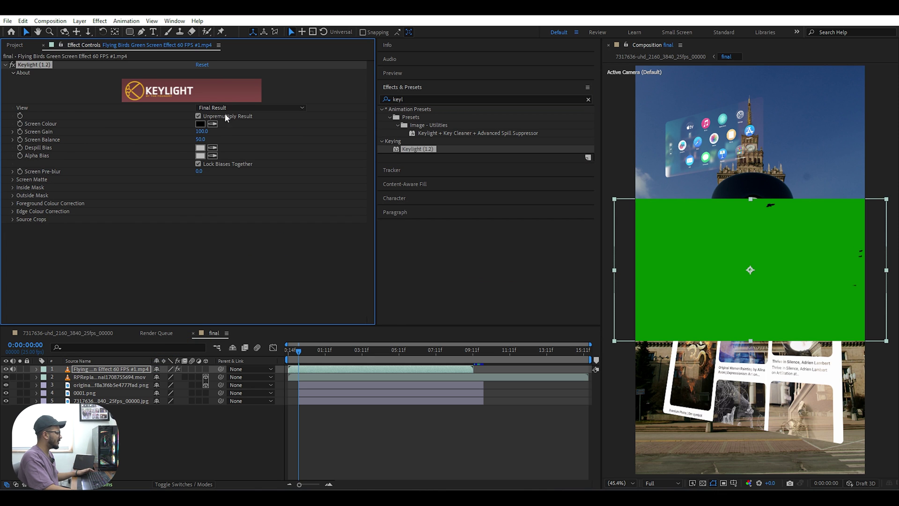
{"action": "left_click", "coordinate": [211, 124]}
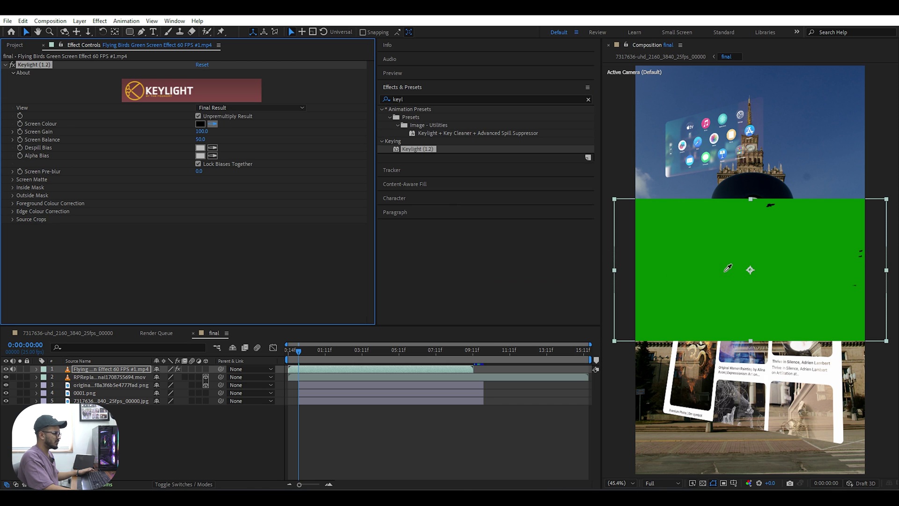
{"action": "left_click", "coordinate": [726, 271]}
Step: Move the keyed birds footage up into the sky beside the tower and mute its audio
{"action": "left_click_drag", "start_coordinate": [733, 298], "coordinate": [727, 158]}
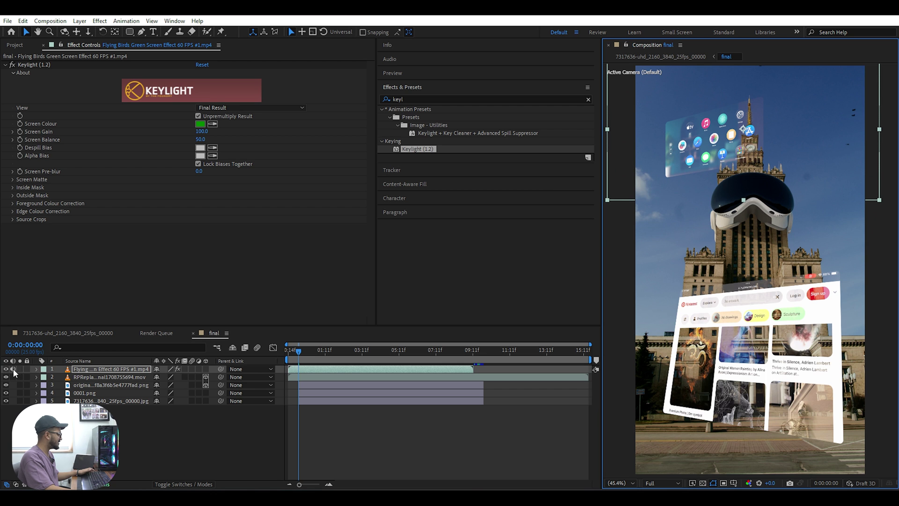
{"action": "left_click", "coordinate": [211, 428]}
Step: Shift the Flying Birds clip in the timeline to start together with the image layers, and check the birds mid-shot
{"action": "mouse_move", "coordinate": [301, 352]}
{"action": "left_mouse_down"}
{"action": "mouse_move", "coordinate": [360, 355]}
{"action": "mouse_move", "coordinate": [317, 356]}
{"action": "mouse_move", "coordinate": [299, 370]}
{"action": "left_mouse_up"}
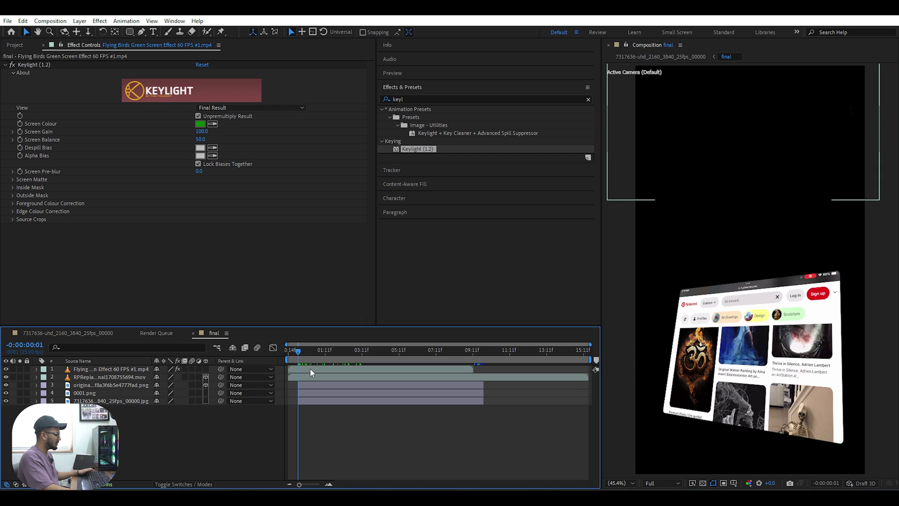
{"action": "left_click", "coordinate": [311, 372]}
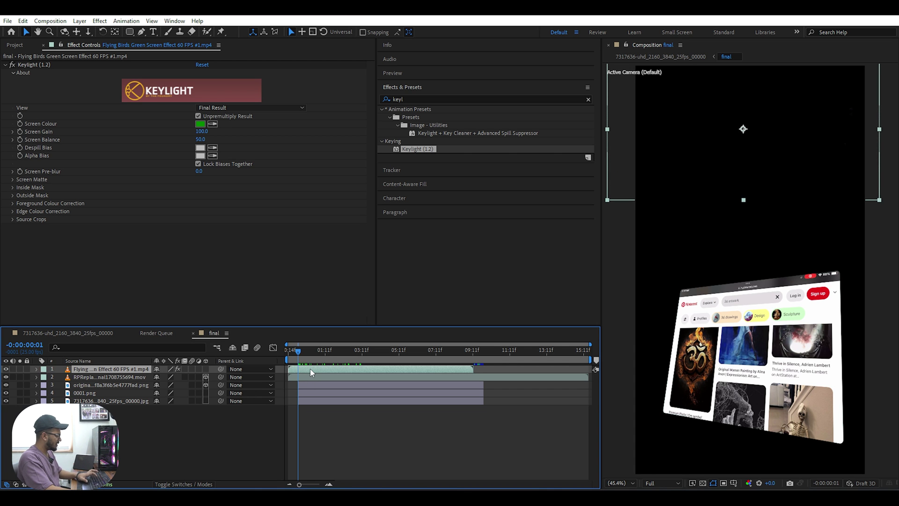
{"action": "left_click_drag", "start_coordinate": [318, 371], "coordinate": [426, 363]}
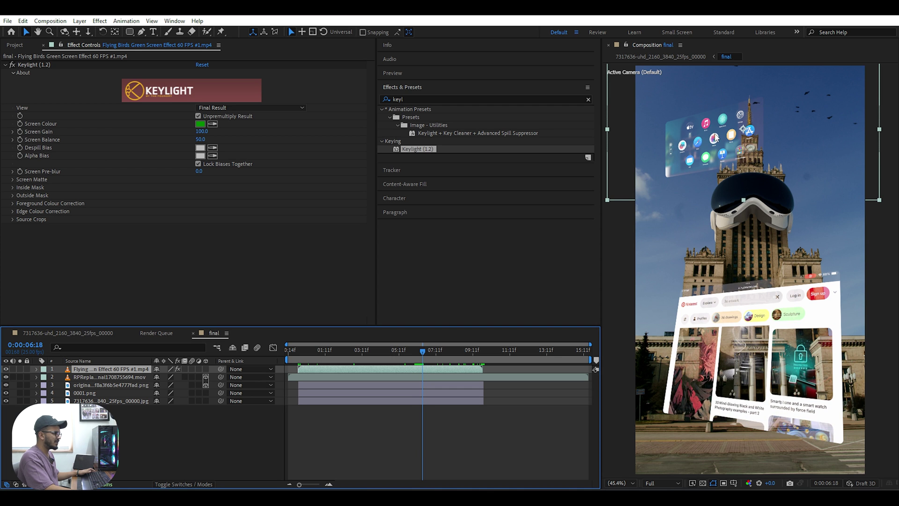
Step: Move the Flying Birds layer below the two app screen layers, directly above 0001.png, and select the 0001.png layer
{"action": "left_click_drag", "start_coordinate": [100, 371], "coordinate": [93, 396]}
{"action": "left_click", "coordinate": [85, 395]}
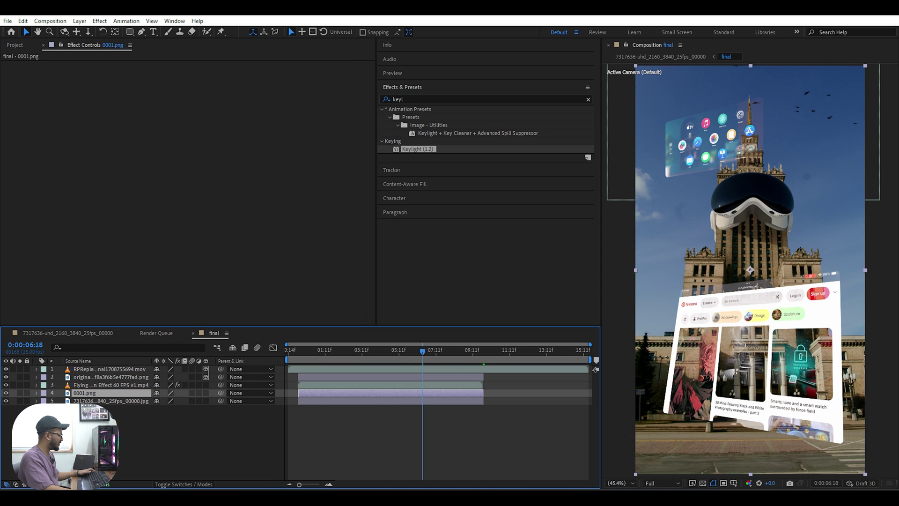
Step: Scale the Flying Birds layer to 146% and reposition the enlarged birds in the sky around the tower
{"action": "left_click", "coordinate": [84, 377]}
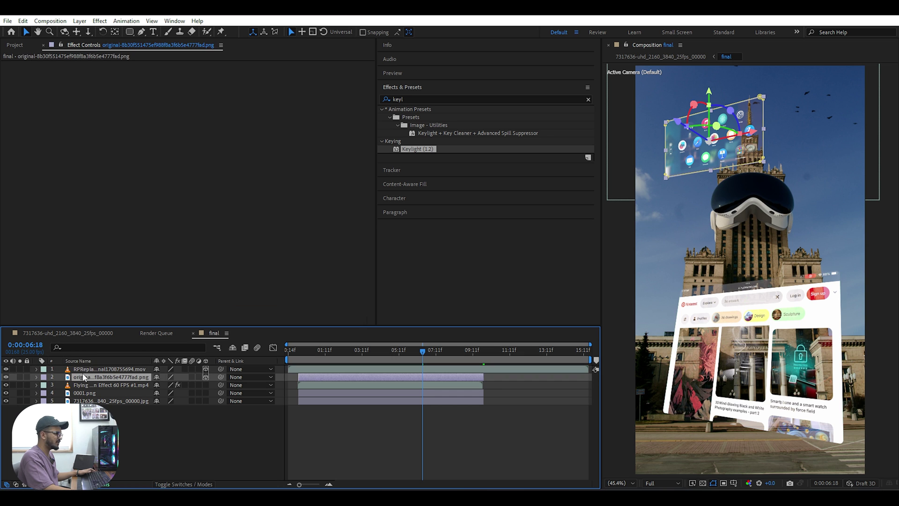
{"action": "left_click", "coordinate": [87, 361]}
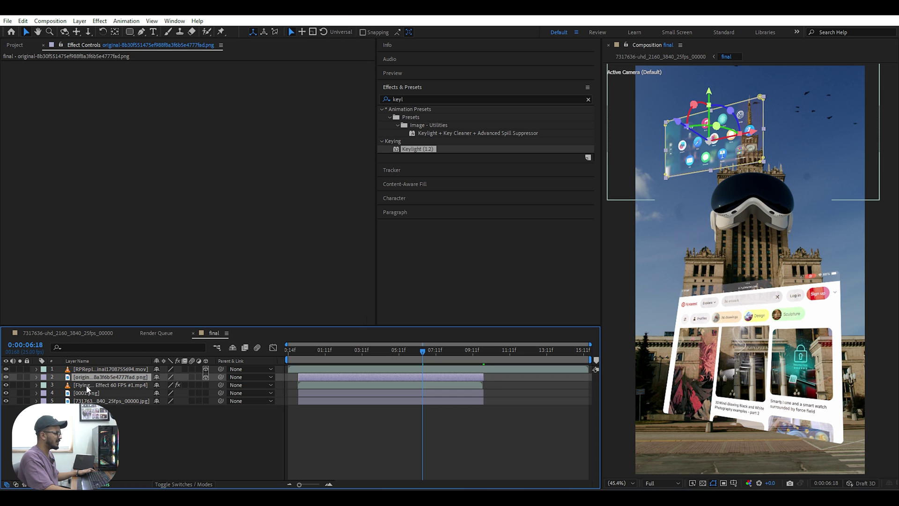
{"action": "left_click", "coordinate": [87, 386]}
{"action": "left_click", "coordinate": [148, 441]}
{"action": "left_click_drag", "start_coordinate": [430, 352], "coordinate": [406, 370]}
{"action": "left_click", "coordinate": [105, 385]}
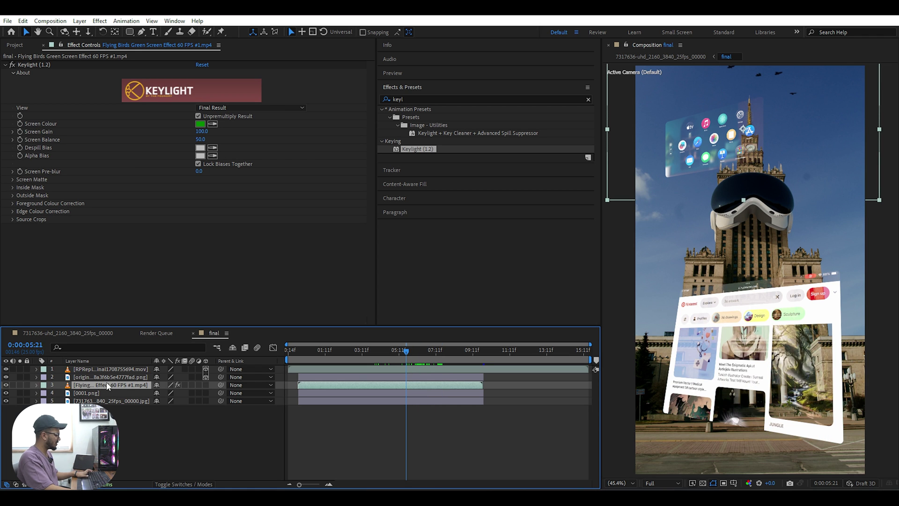
{"action": "key", "text": "s"}
{"action": "left_click_drag", "start_coordinate": [163, 393], "coordinate": [712, 210]}
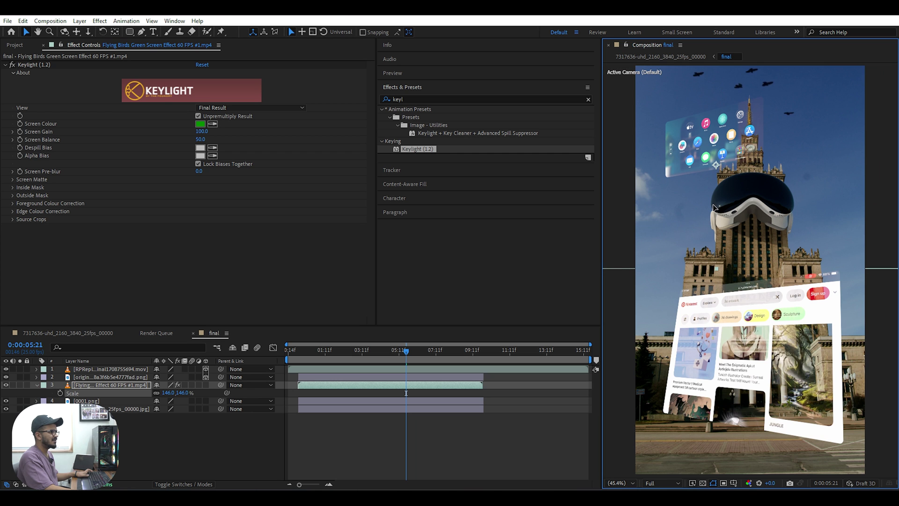
Step: Preview the 7317636-uhd_2160_3840_25fps_00000 composition from its start to check the birds and the overall motion
{"action": "left_click", "coordinate": [69, 332]}
{"action": "left_click_drag", "start_coordinate": [476, 351], "coordinate": [303, 375]}
{"action": "key", "text": "space"}
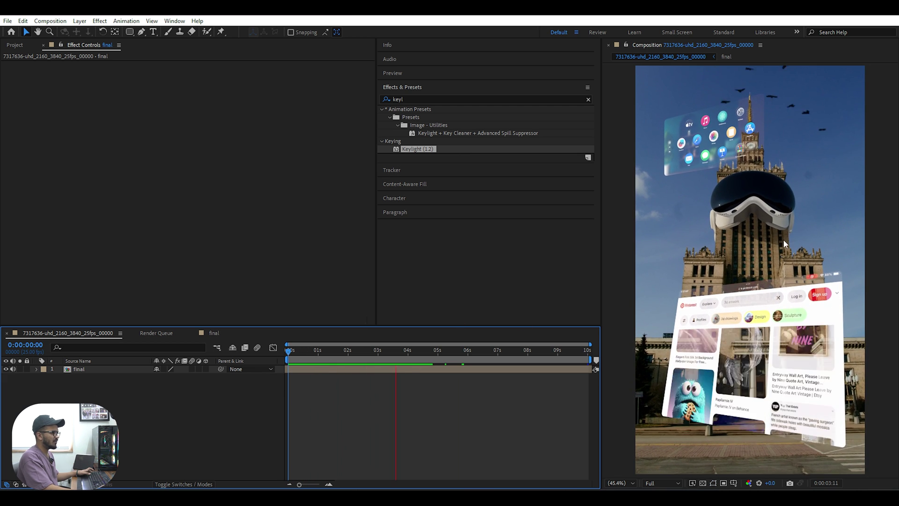
{"action": "key", "text": "space"}
{"action": "key", "text": "space"}
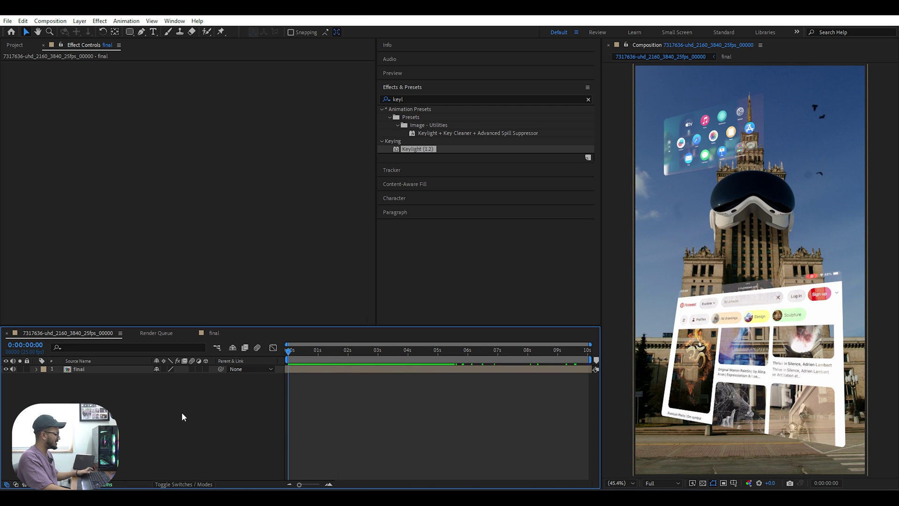
Step: Add the main composition to the render queue and create an output folder named "final file" inside Apple Vision CGI
{"action": "key", "text": "ctrl+m"}
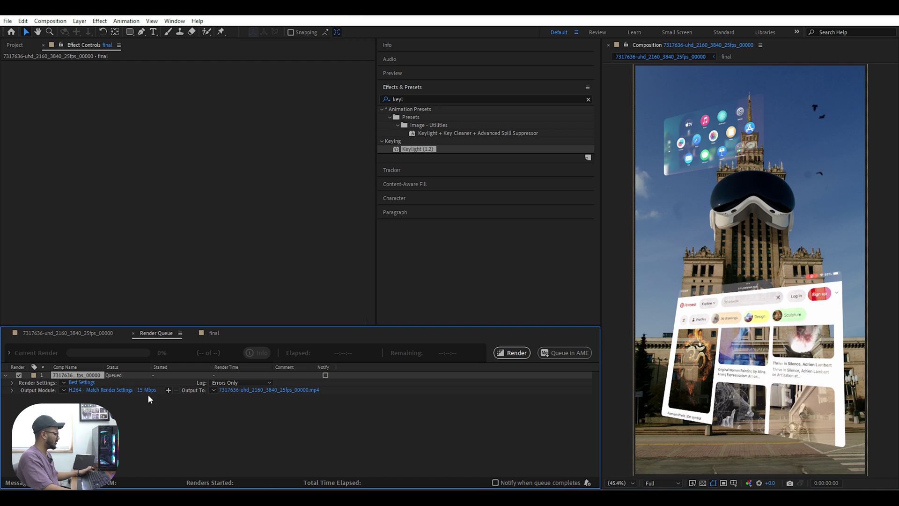
{"action": "left_click", "coordinate": [269, 390]}
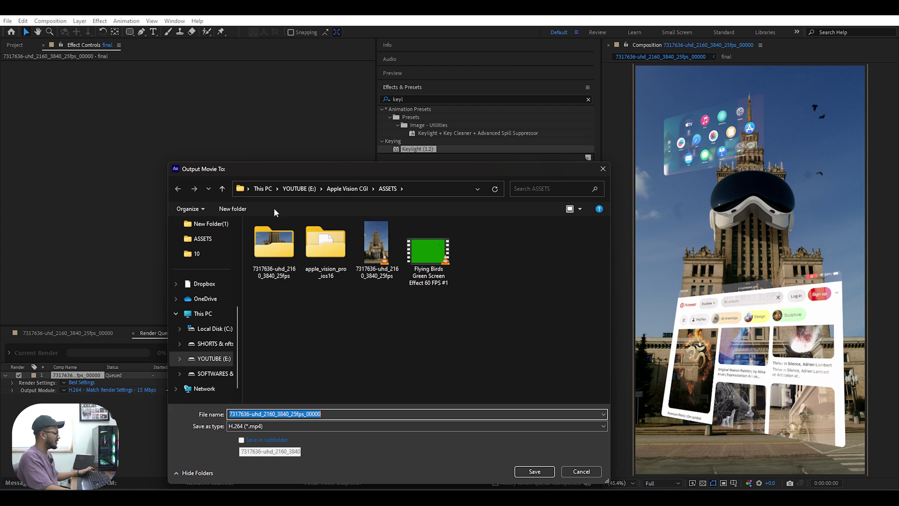
{"action": "left_click", "coordinate": [347, 189]}
{"action": "left_click", "coordinate": [230, 209]}
{"action": "type", "text": "final file"}
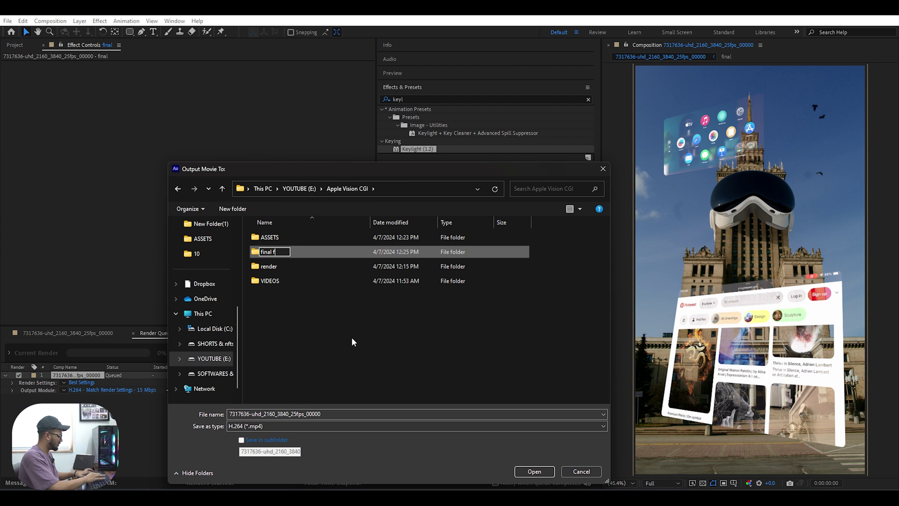
{"action": "key", "text": "Return"}
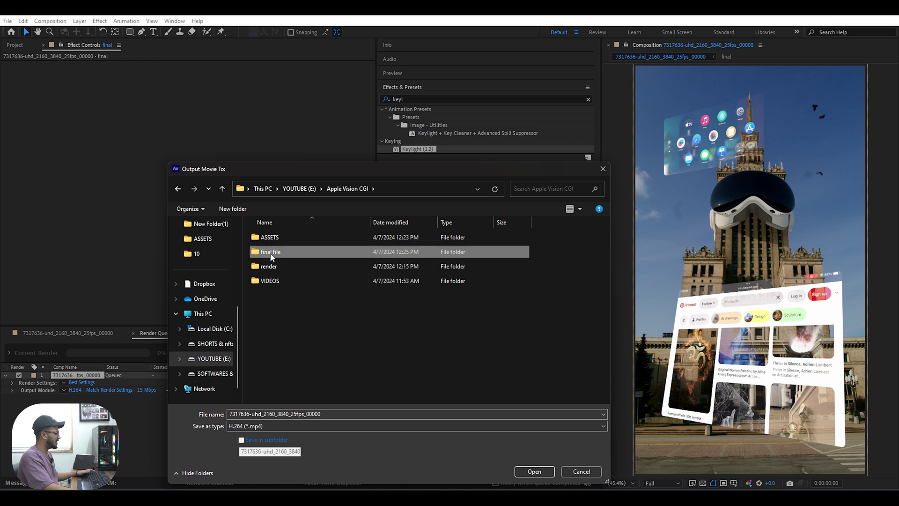
Step: Save the H.264 output as "appe vision pro" in the final file folder and start the render
{"action": "double_click", "coordinate": [274, 252]}
{"action": "type", "text": "appe vision pro"}
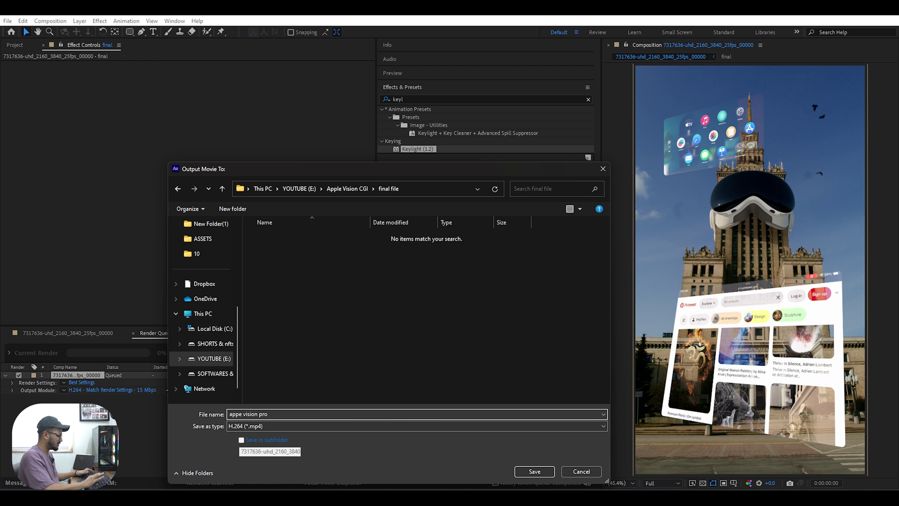
{"action": "key", "text": "Return"}
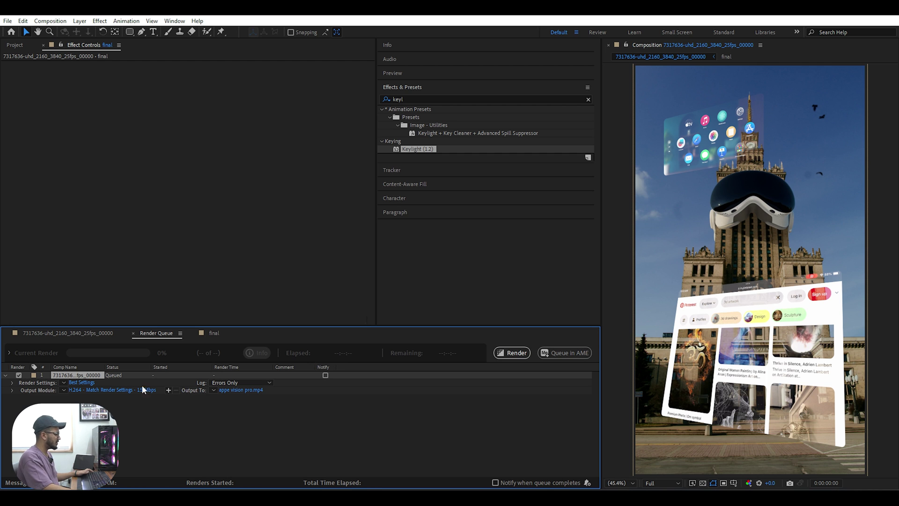
{"action": "left_click", "coordinate": [515, 354]}
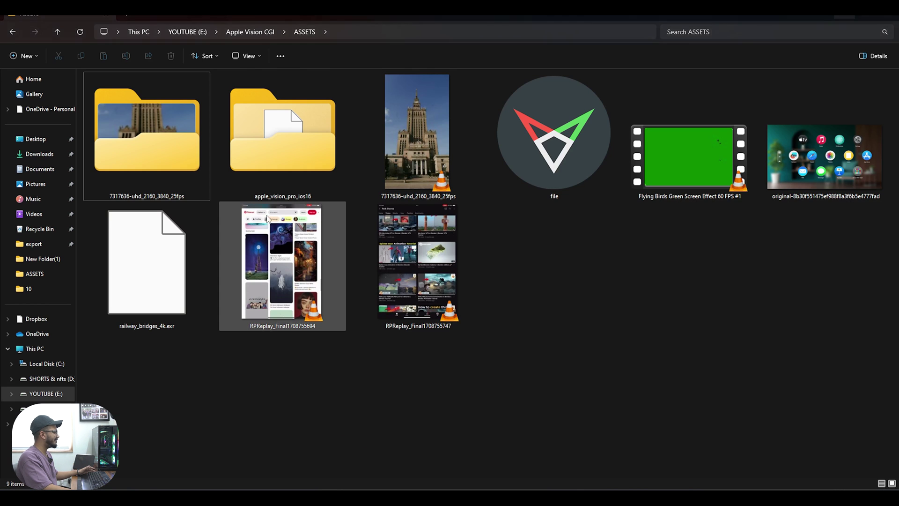
Step: Switch to File Explorer, open the final file folder under Apple Vision CGI, and play the rendered video full screen
{"action": "key", "text": "alt+Up"}
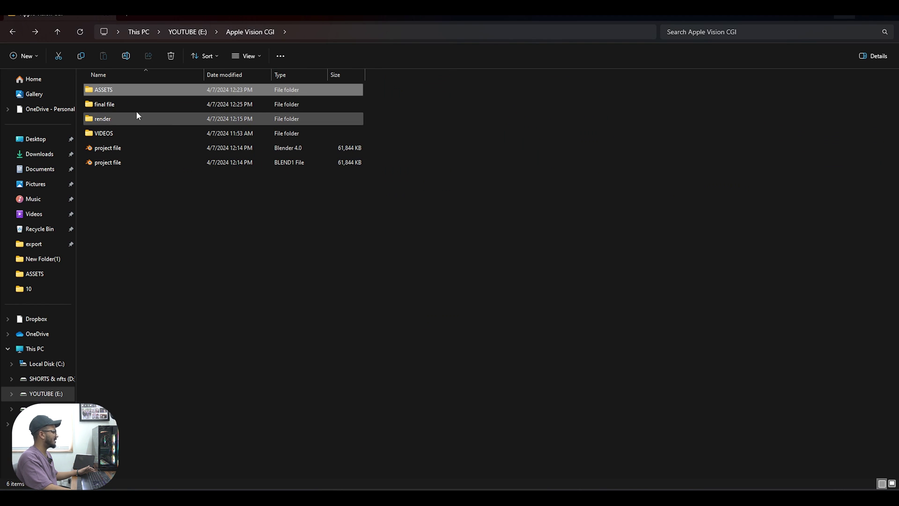
{"action": "double_click", "coordinate": [104, 104]}
{"action": "double_click", "coordinate": [107, 98]}
{"action": "double_click", "coordinate": [653, 280]}
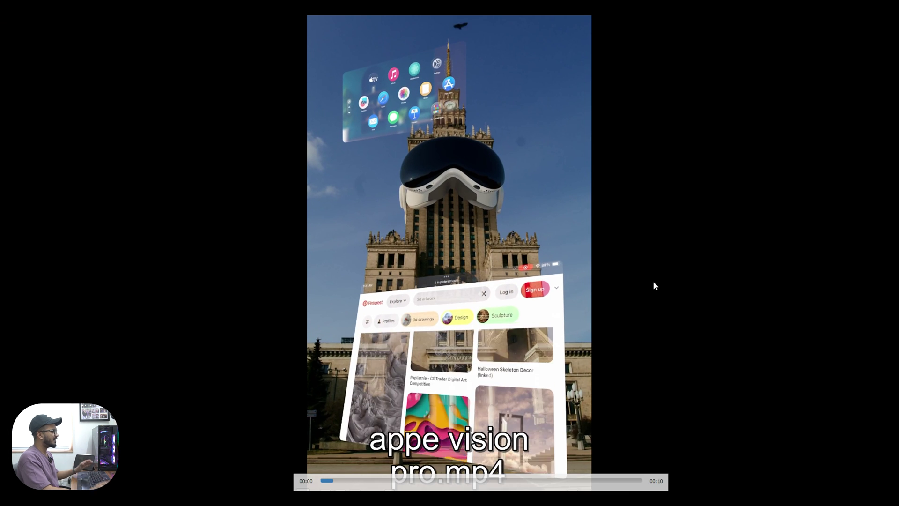